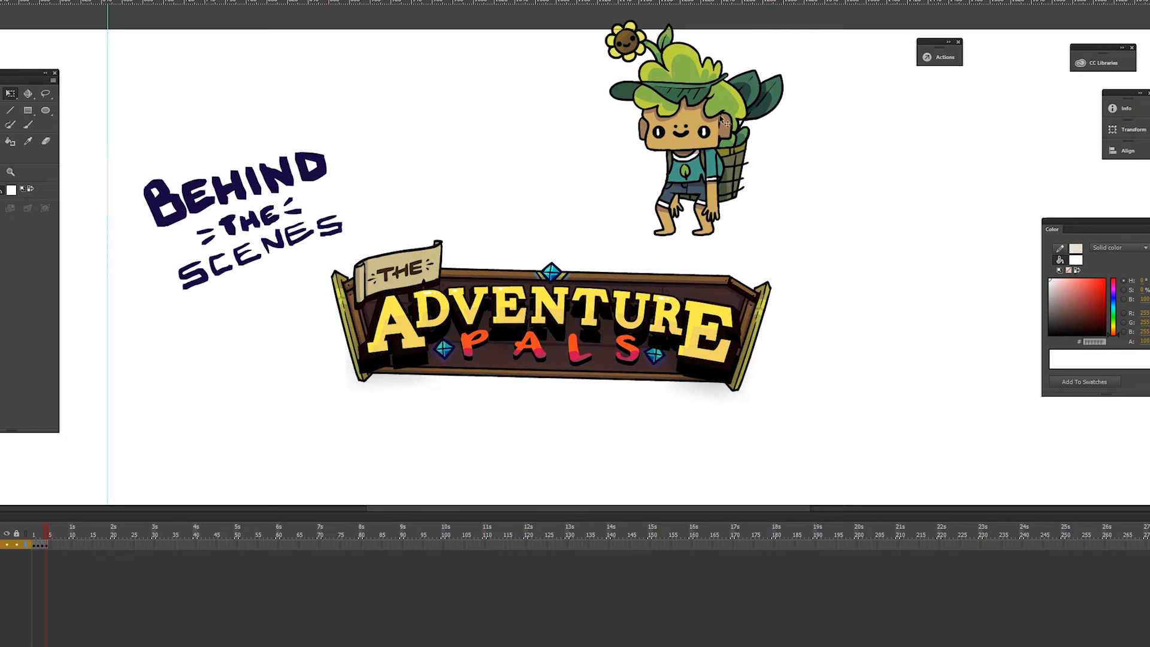
drag(723, 120, 682, 174)
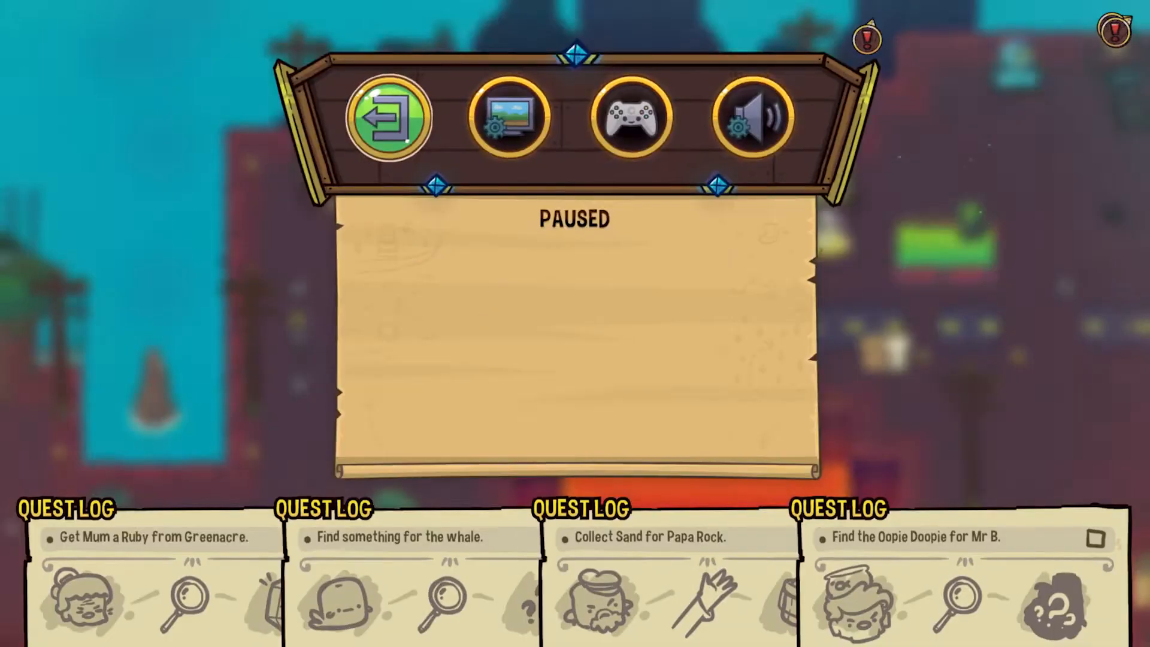
key(Escape)
text(TOWN)
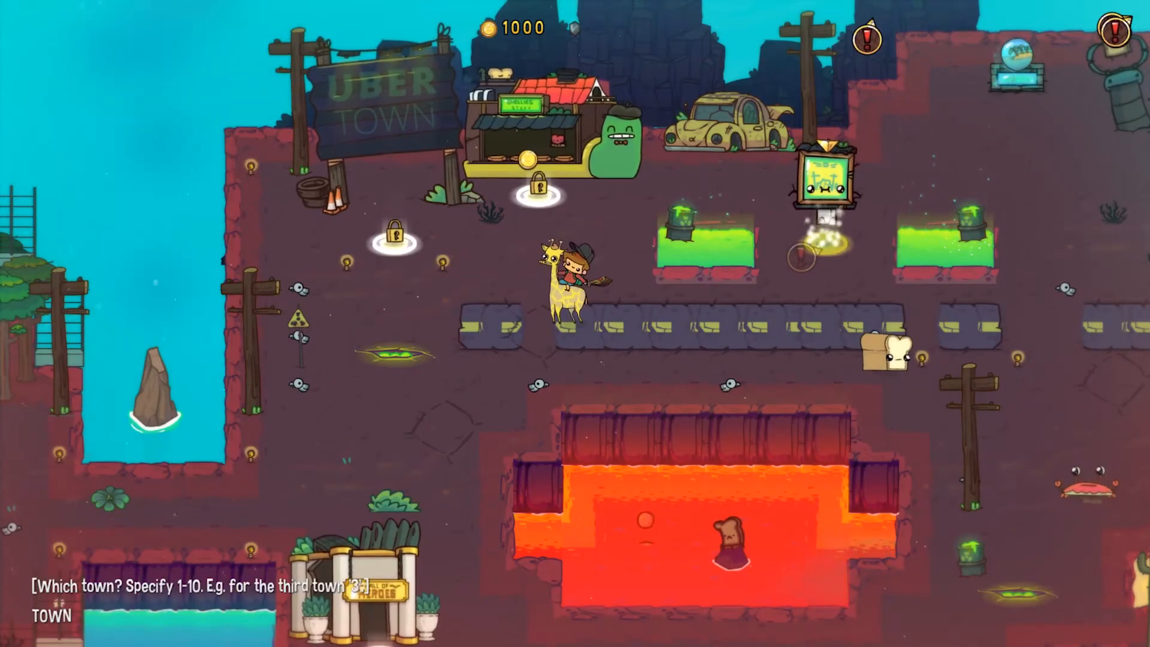
key(Return)
text(1)
key(Return)
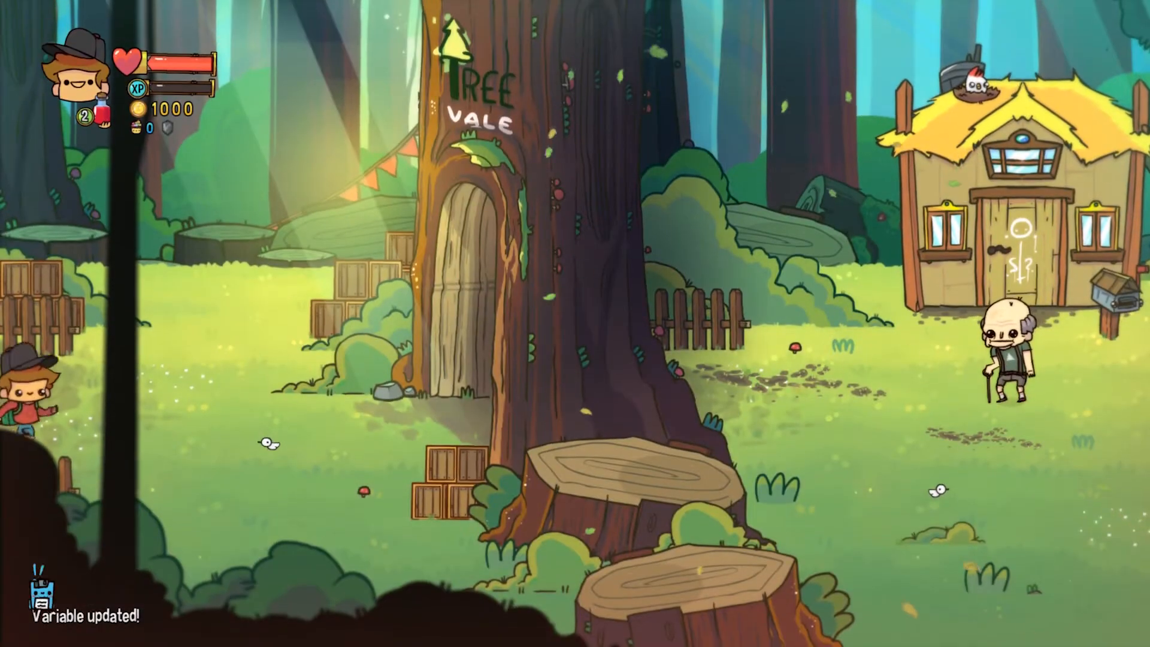
key(Right)
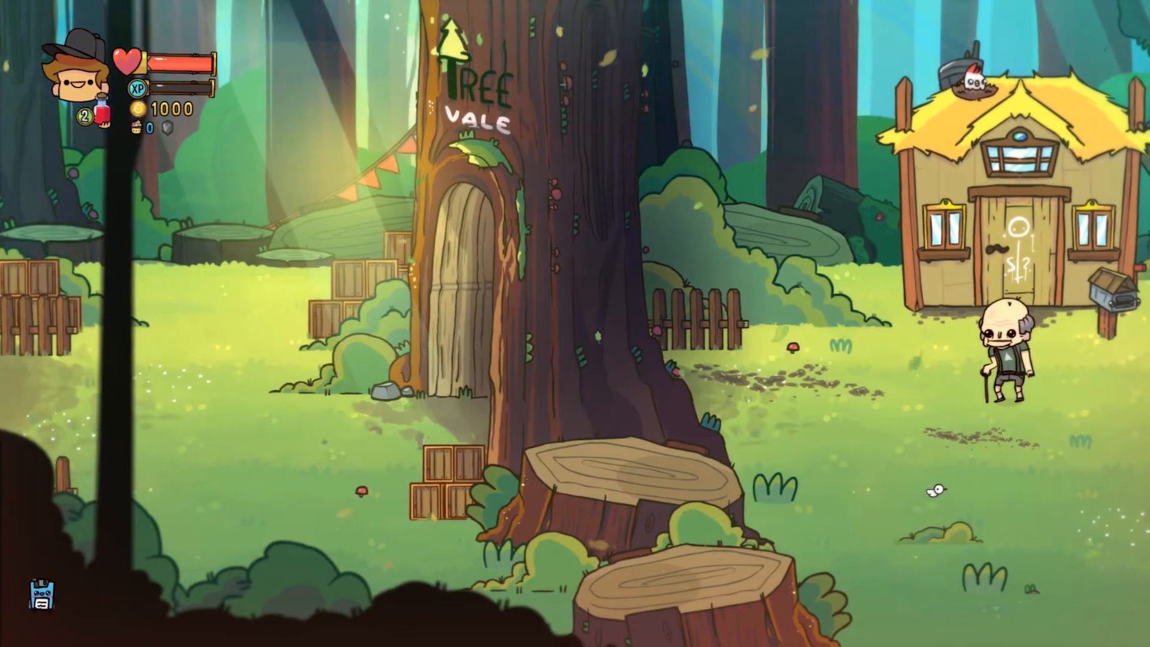
key(Down)
key(Up)
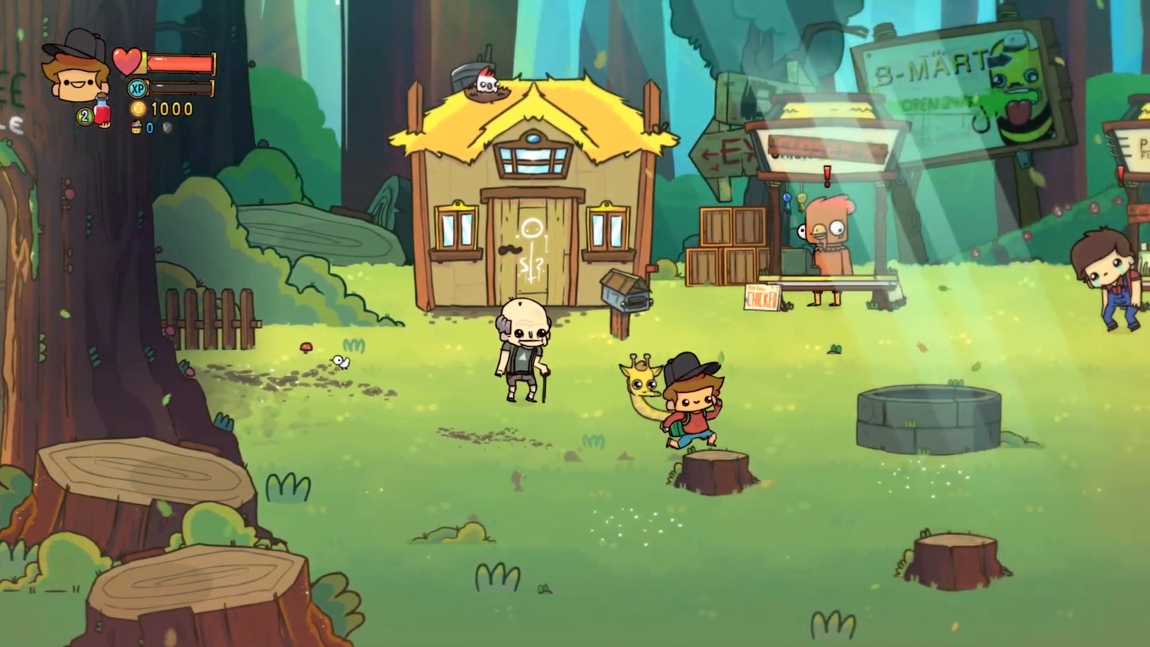
key(Down)
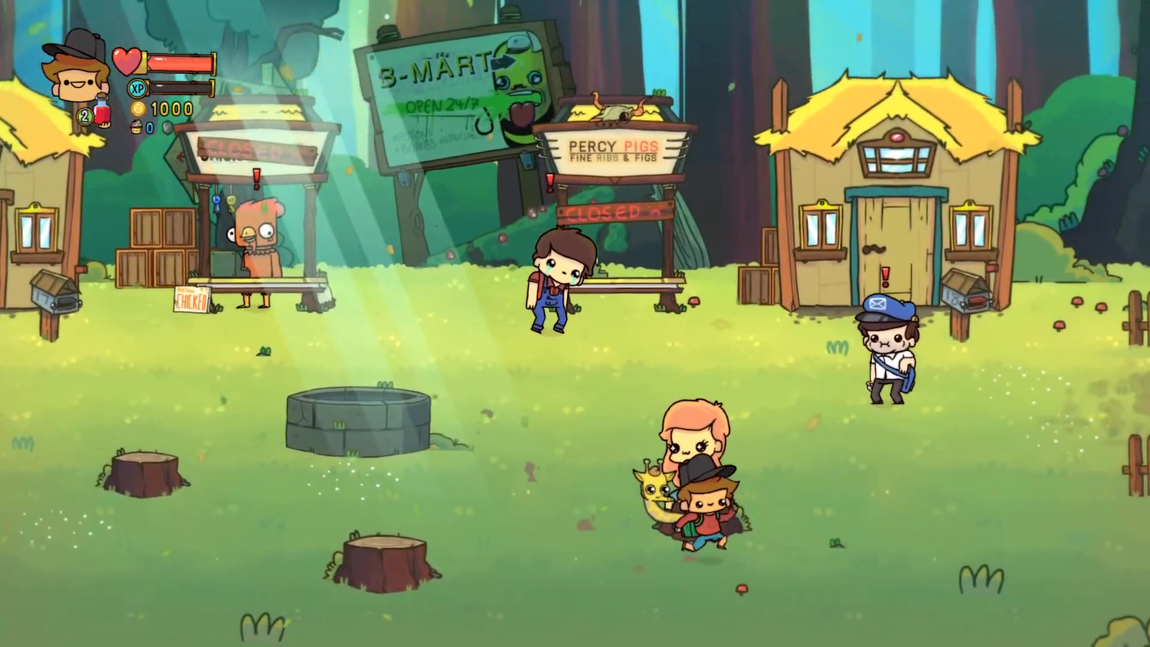
key(Up)
key(Left)
key(Left)
key(Up)
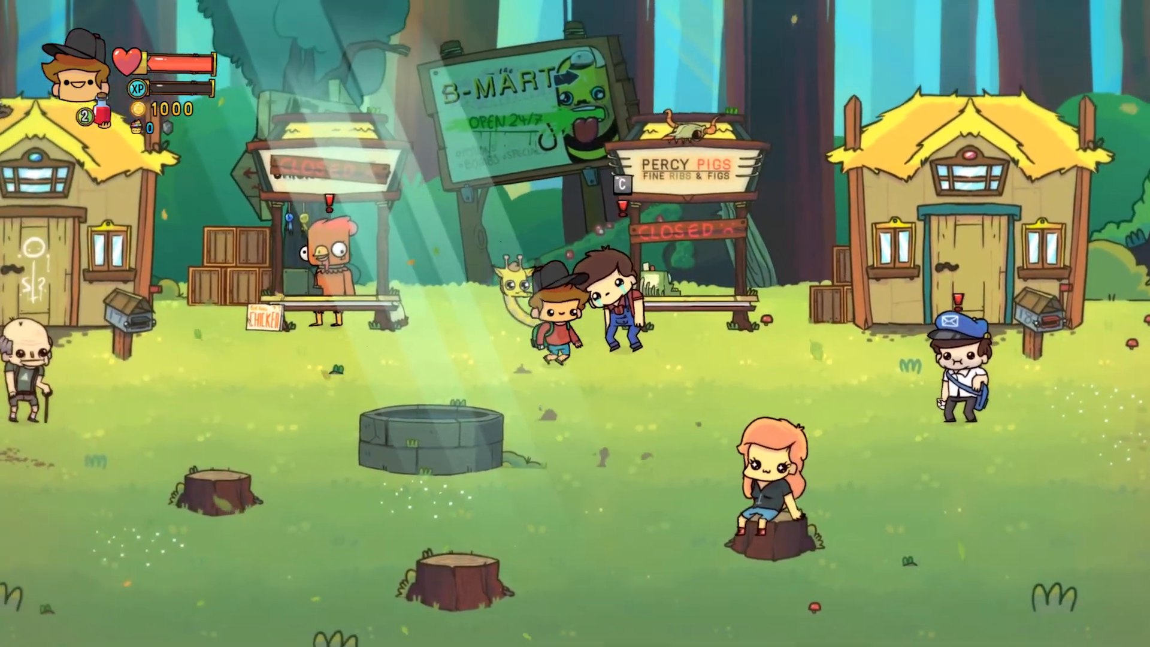
key(Right)
key(c)
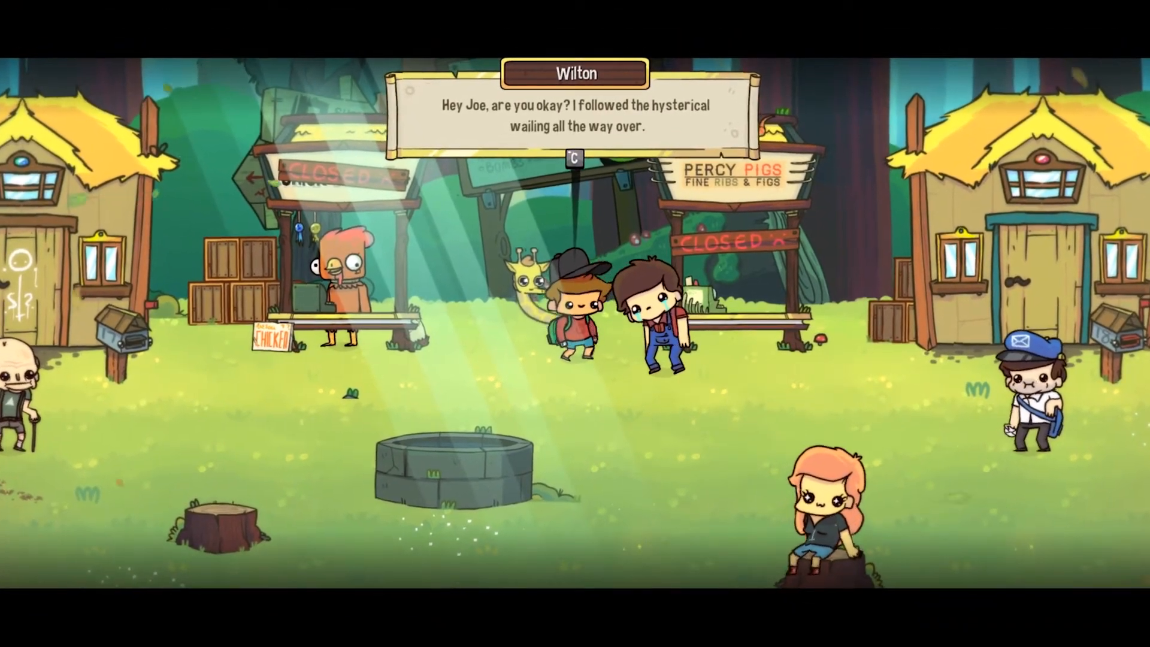
key(c)
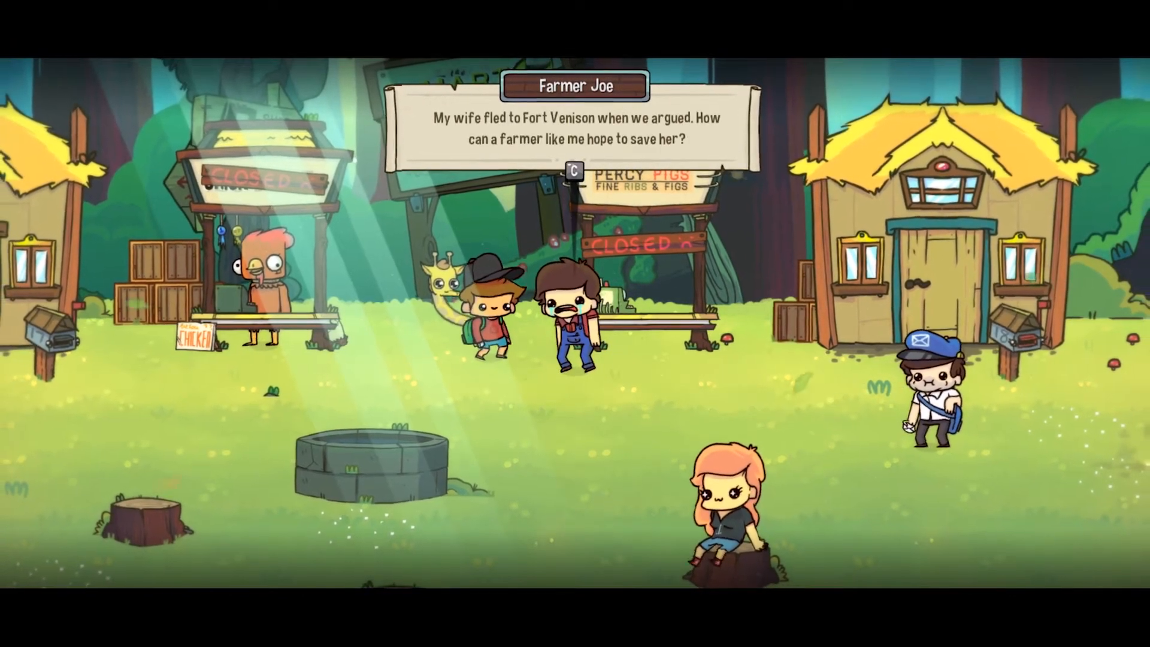
key(c)
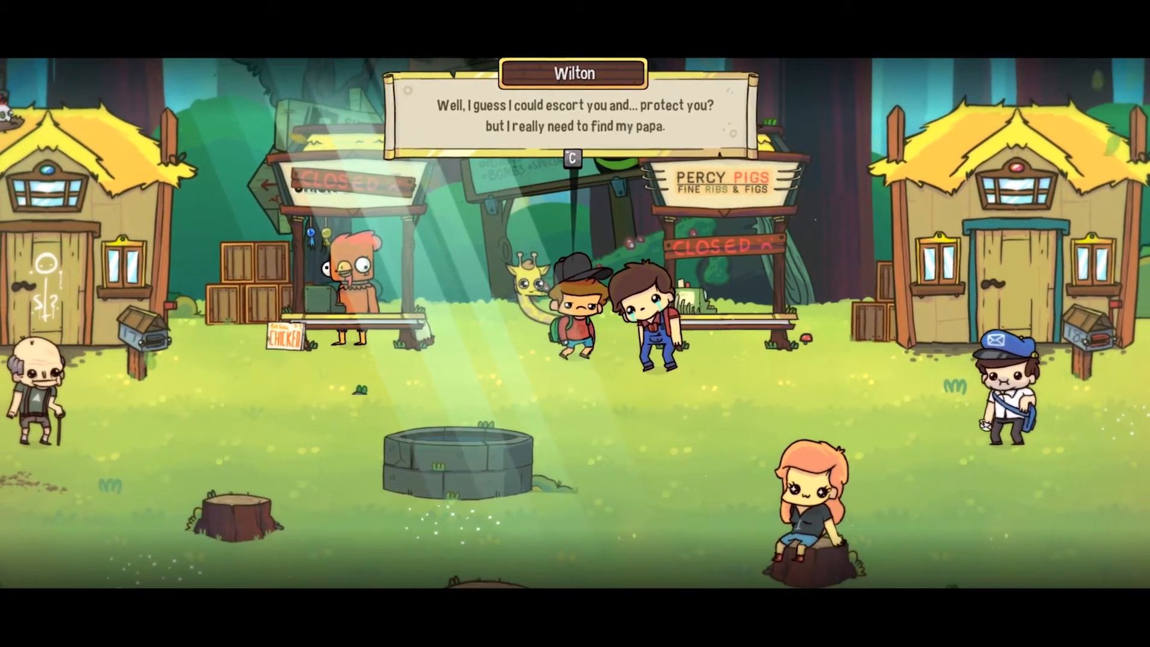
key(c)
key(c)
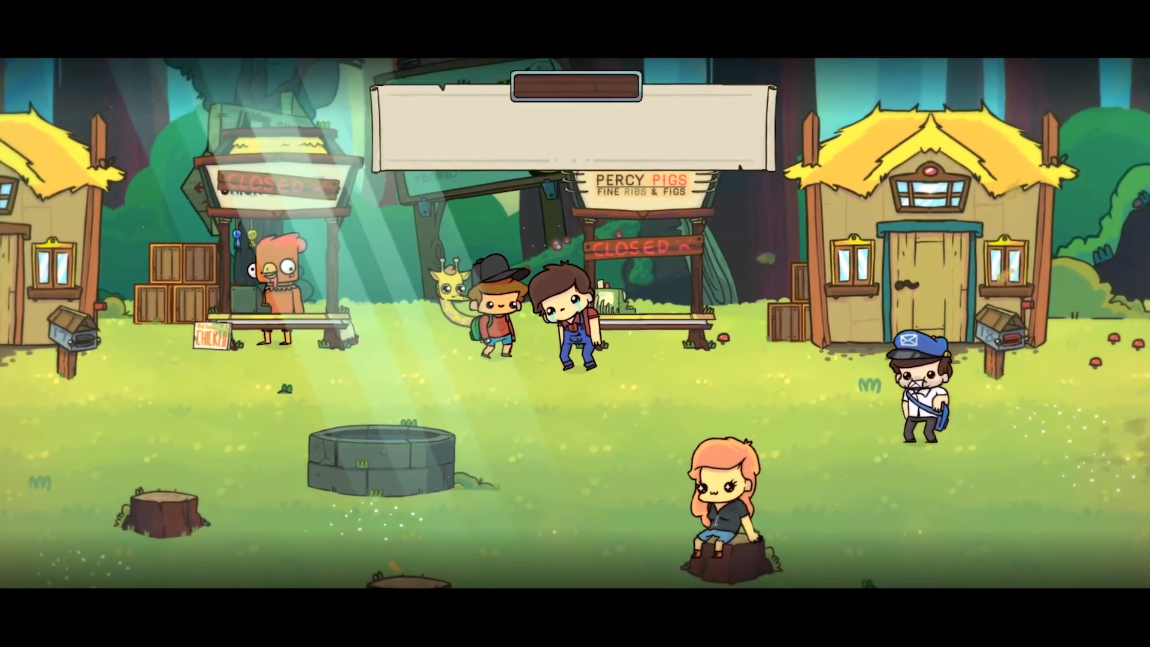
key(Right)
key(Left)
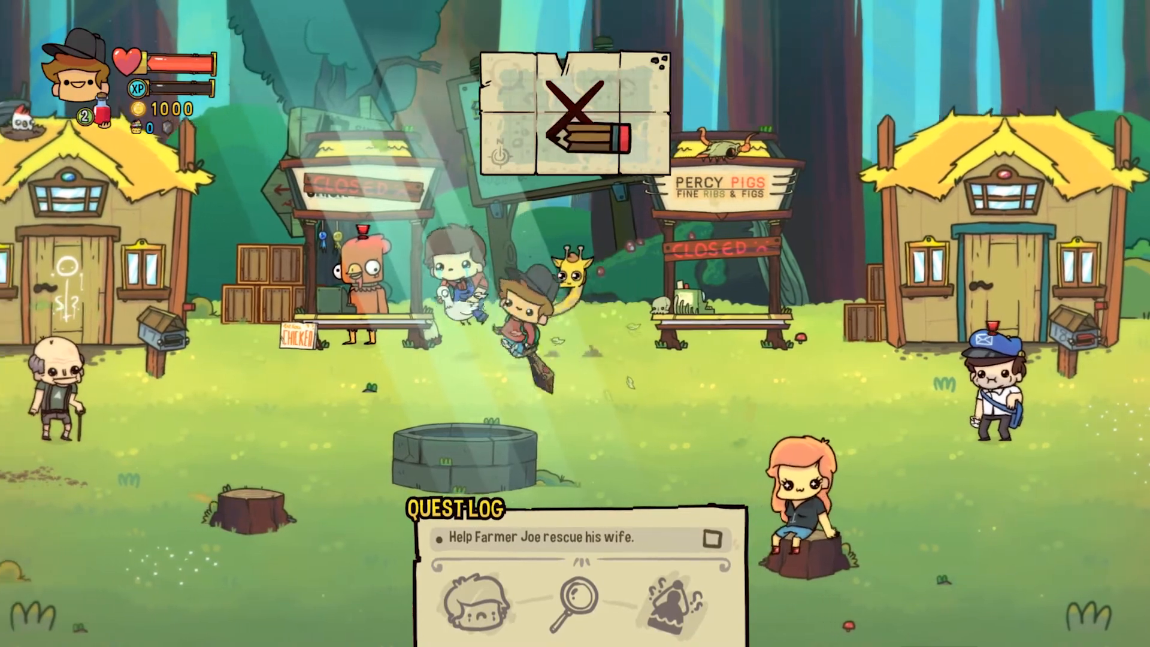
key(Right)
key(space)
key(Left)
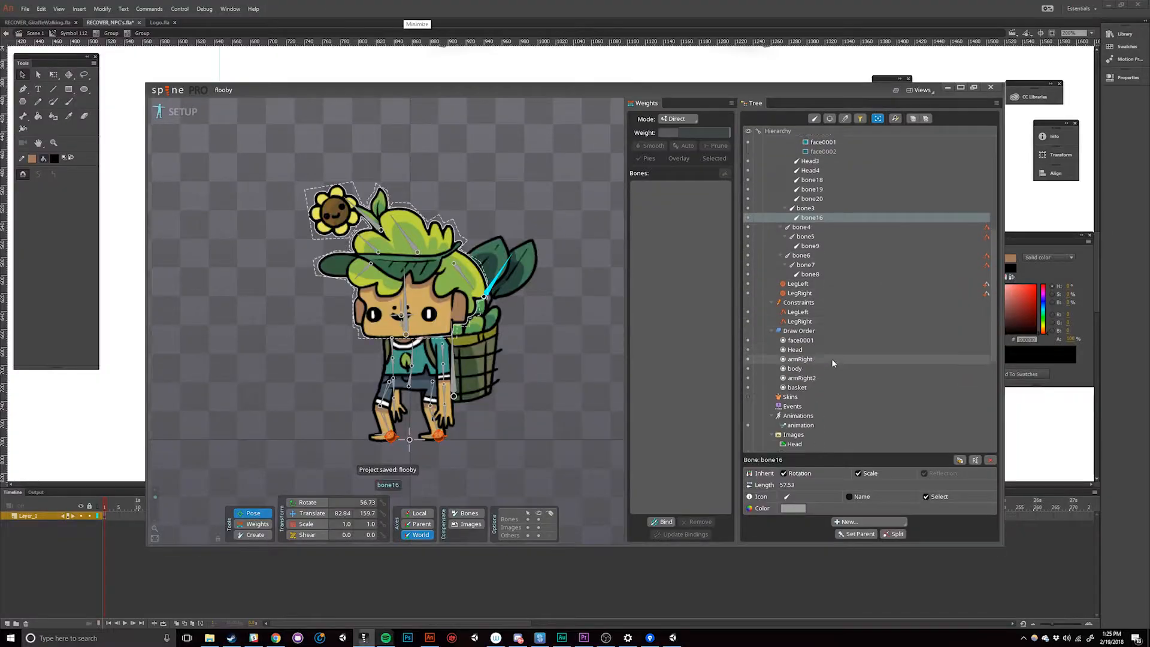
Collapse the Images node, then maximize the window with the flooby project switched to Animate mode.
scroll(831, 358, down, 3)
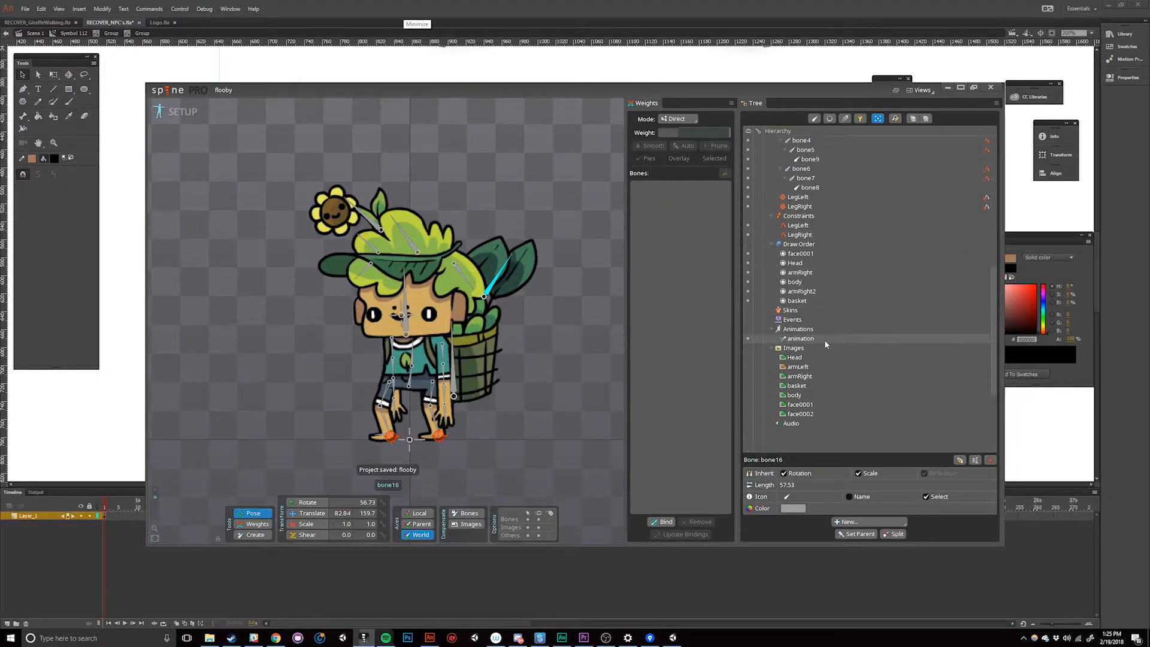
double_click(796, 347)
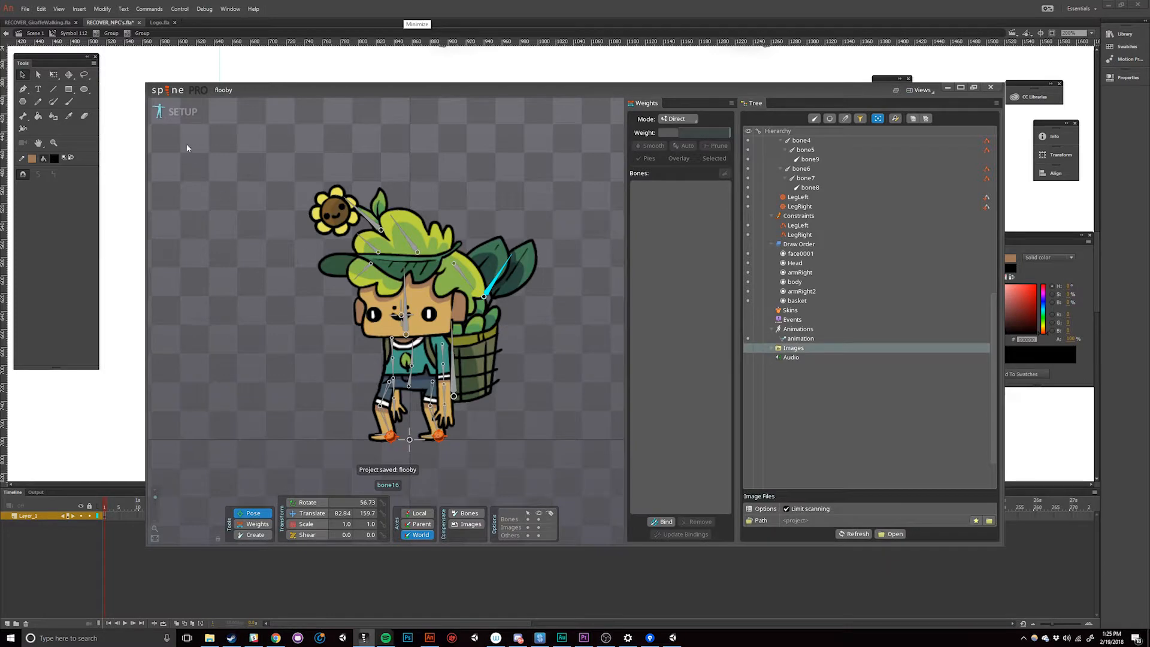
click(179, 111)
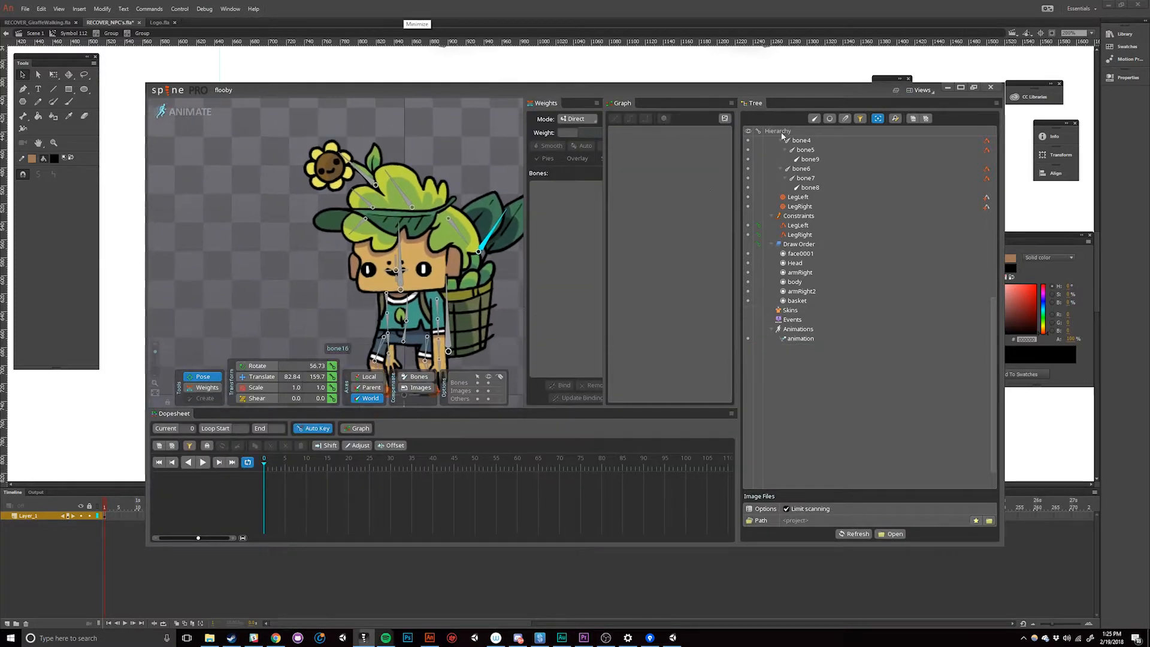
click(961, 88)
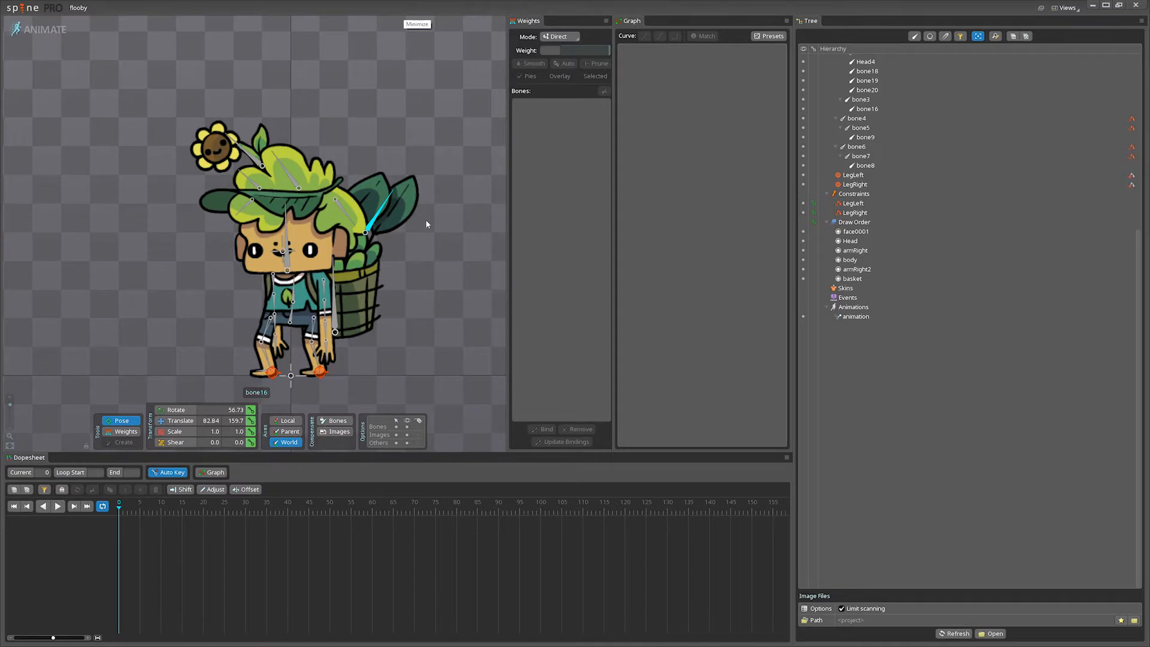
Raise the Body bone slightly to about Y 61 at frame 0 and copy that translate key to frame 30.
click(292, 316)
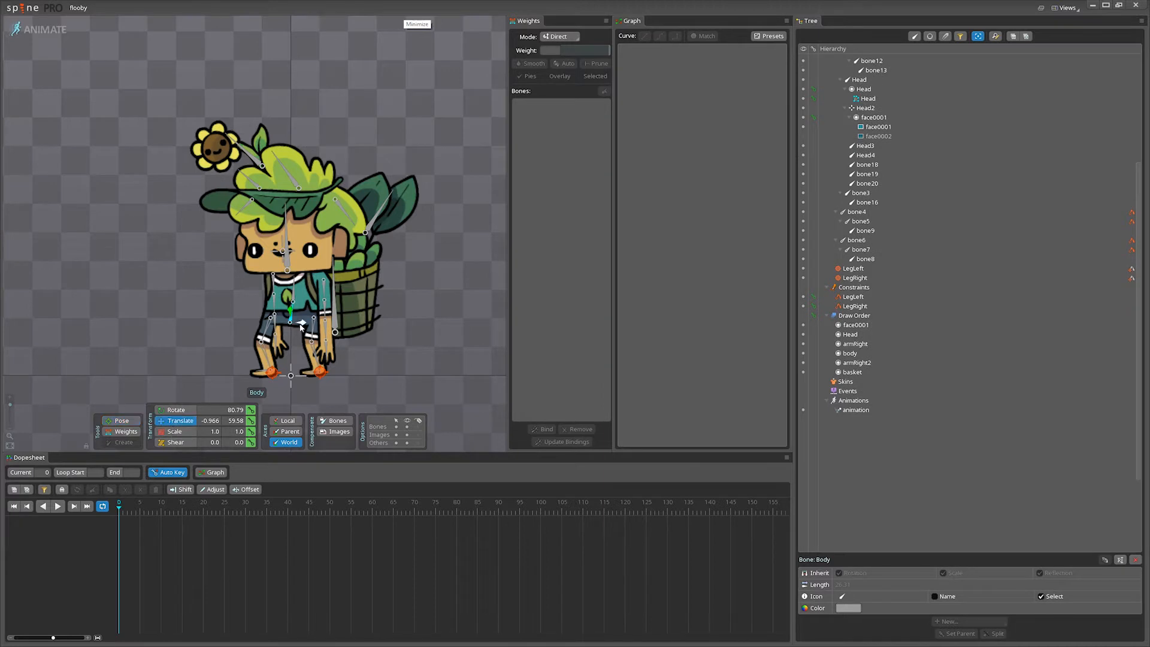
drag(301, 327, 302, 320)
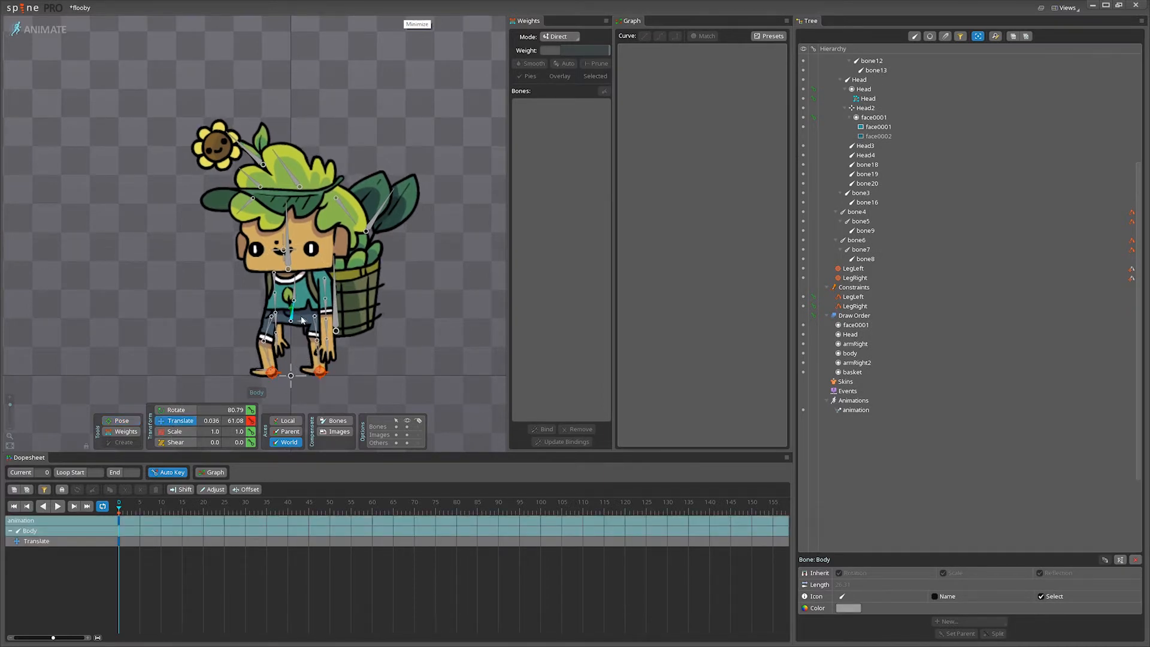
click(118, 523)
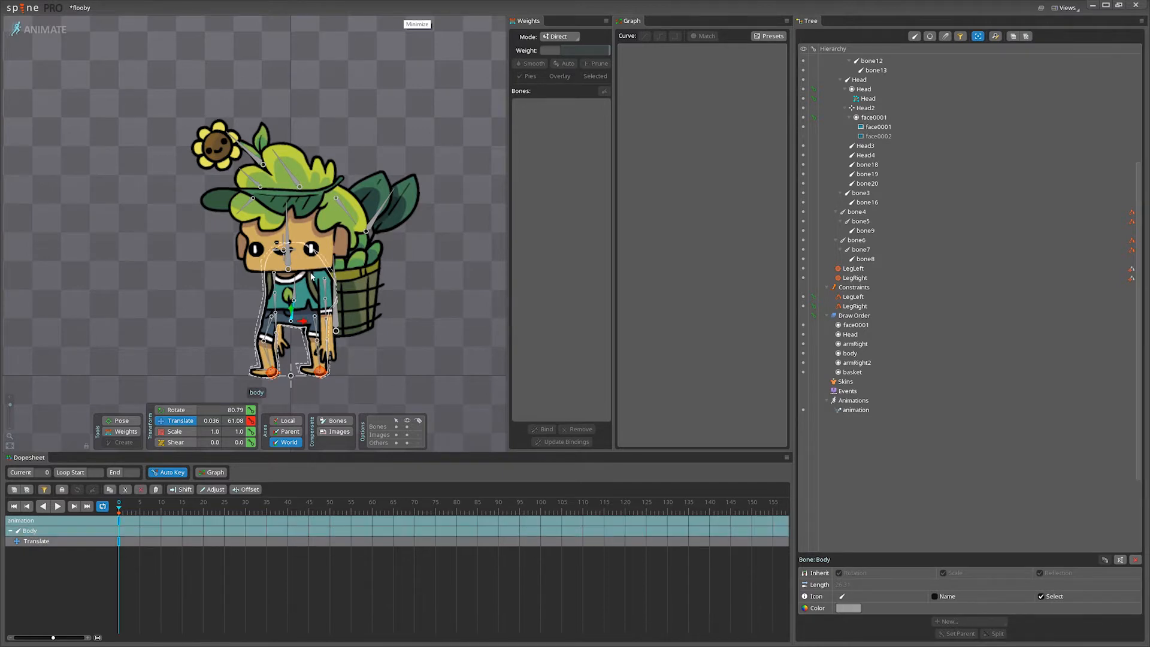
click(246, 513)
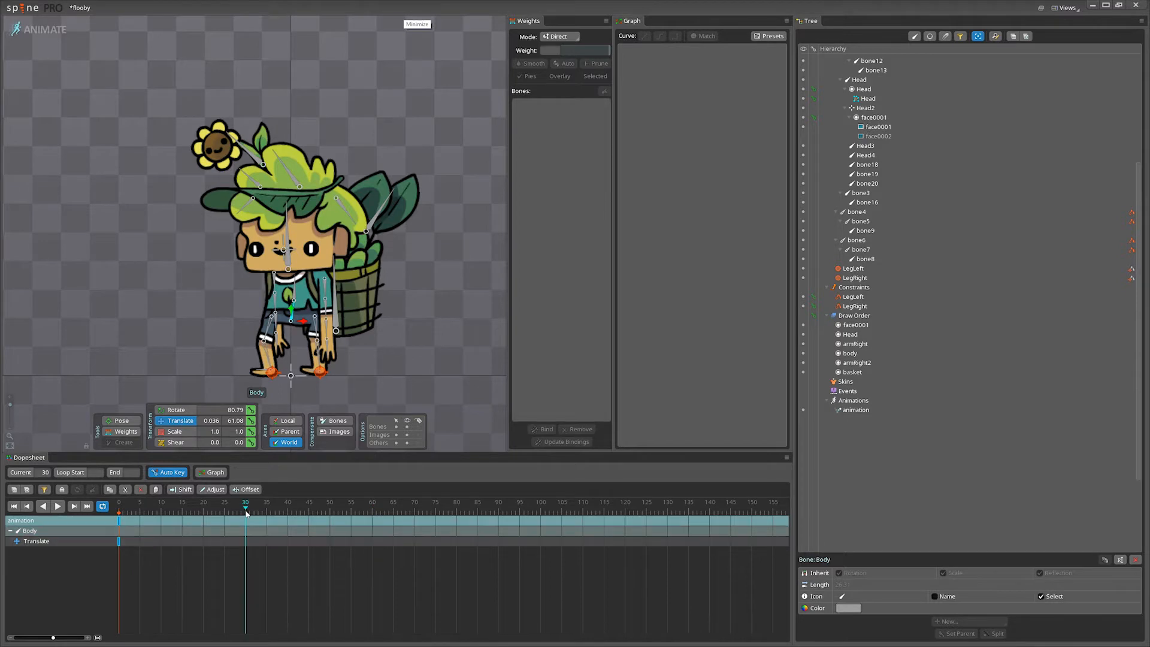
key(ctrl+v)
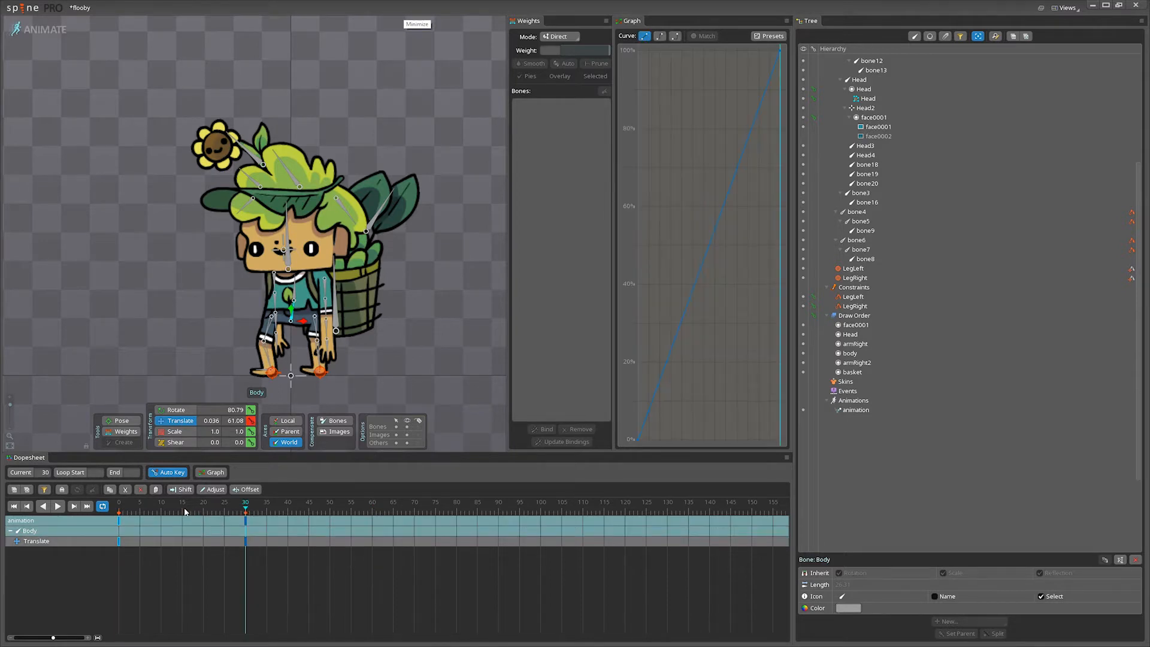
Lower the Body bone to about Y 53 at frame 15 and preview the bobbing motion.
mouse_move(184, 512)
mouse_down()
mouse_move(245, 513)
mouse_move(182, 512)
mouse_up()
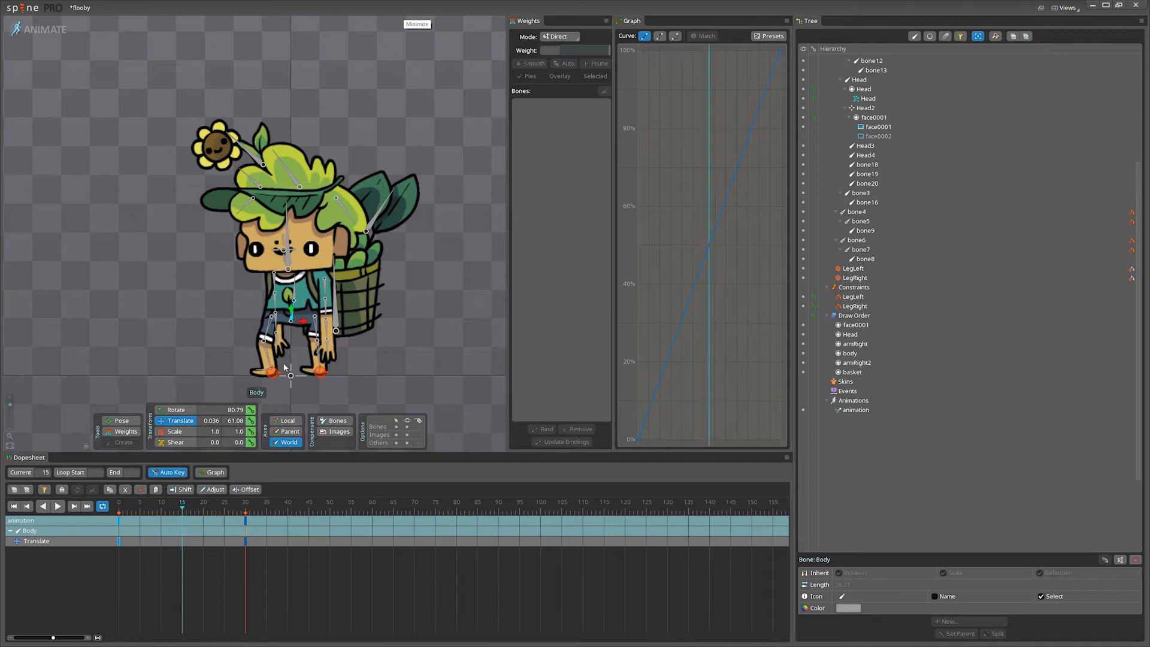
drag(289, 311, 289, 320)
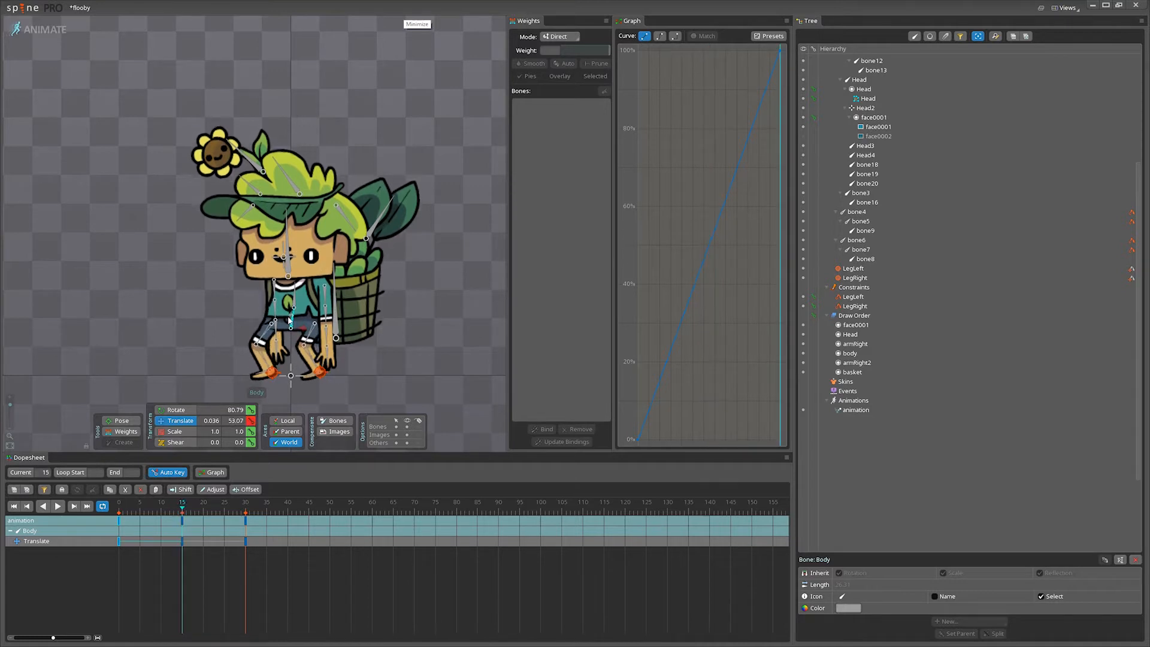
click(59, 506)
click(58, 507)
Give all Body translate keys a Bezier curve with a strong ease-in and ease-out, and play back the result.
drag(300, 587, 3, 347)
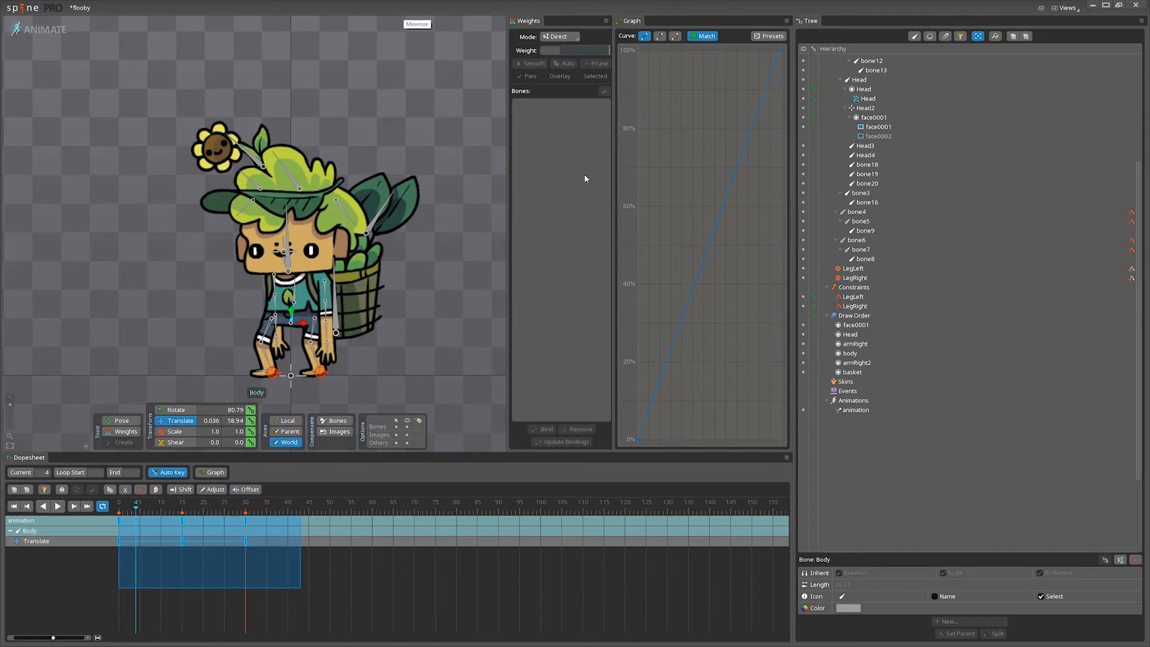
click(659, 38)
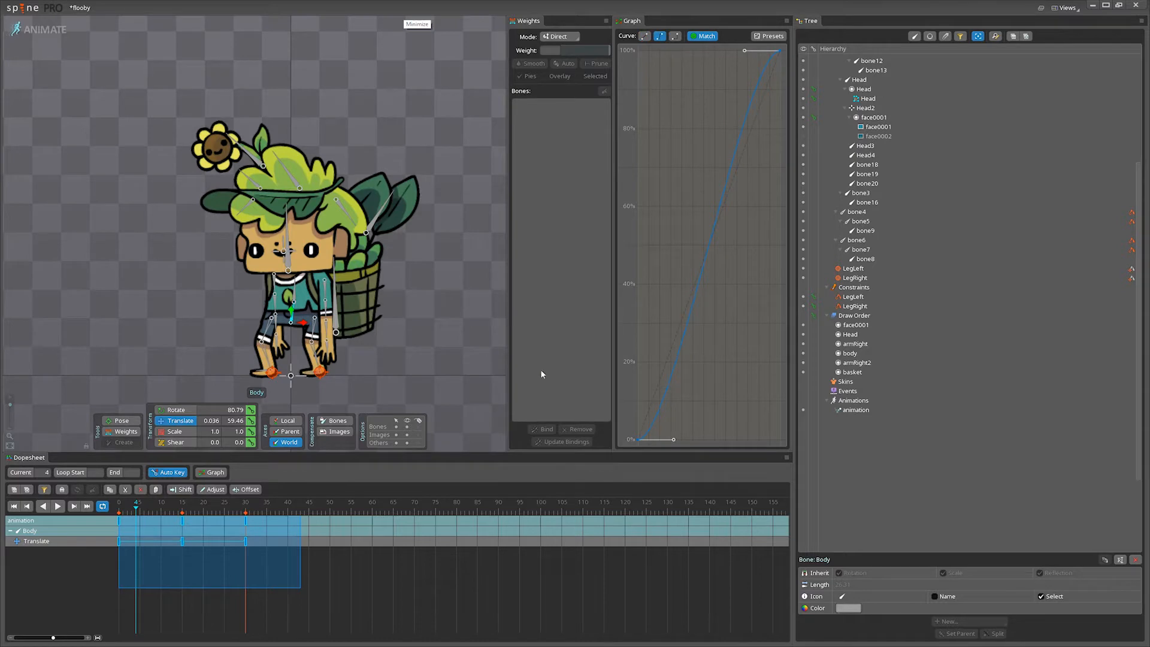
drag(675, 440, 717, 432)
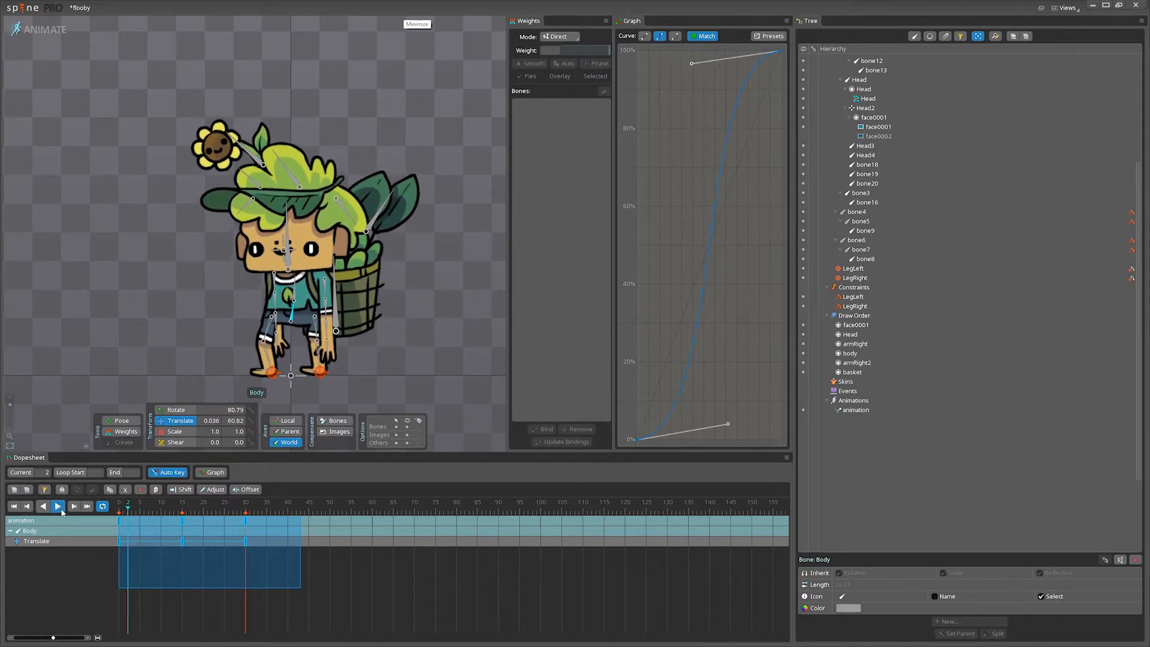
scroll(363, 317, down, 2)
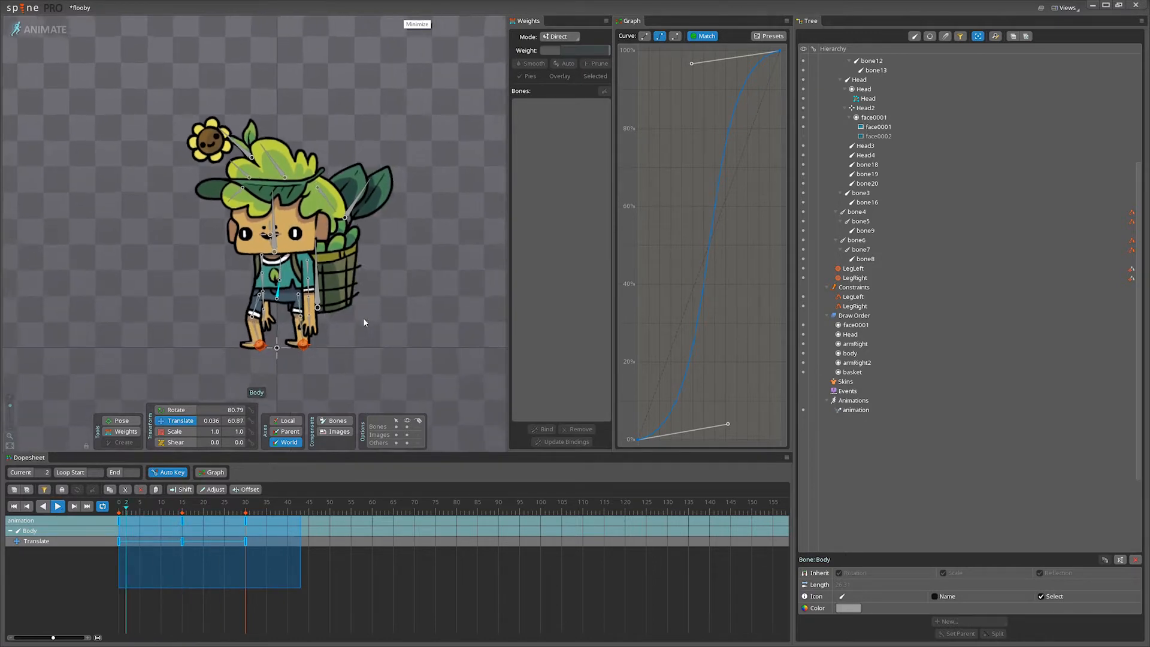
drag(371, 320, 423, 338)
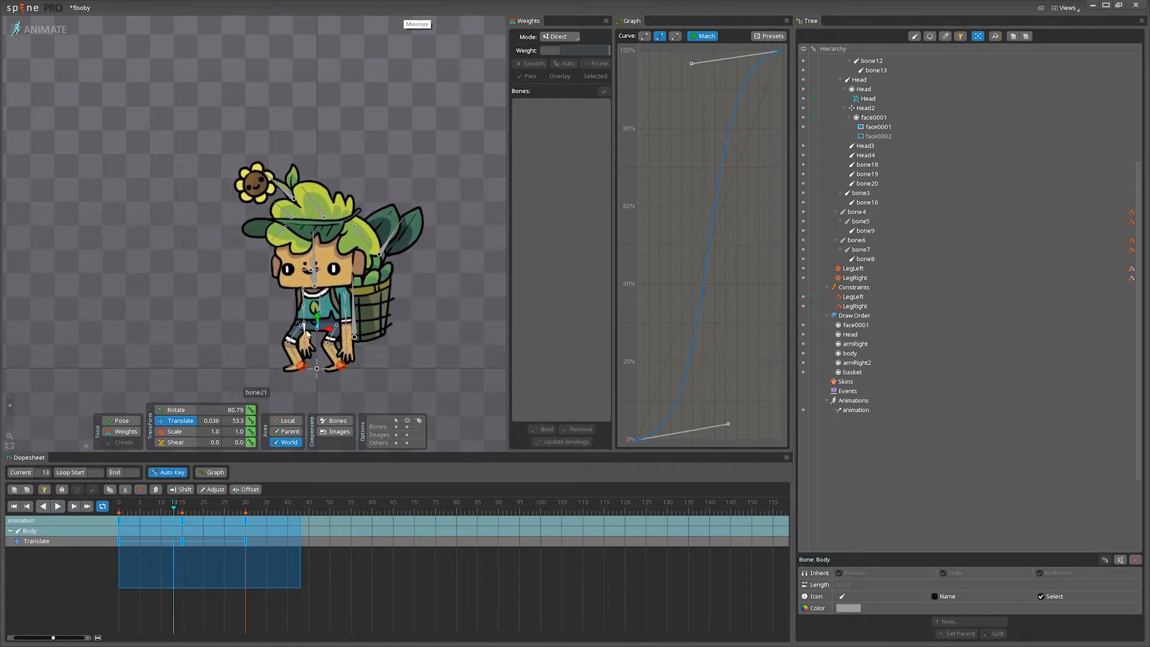
click(339, 572)
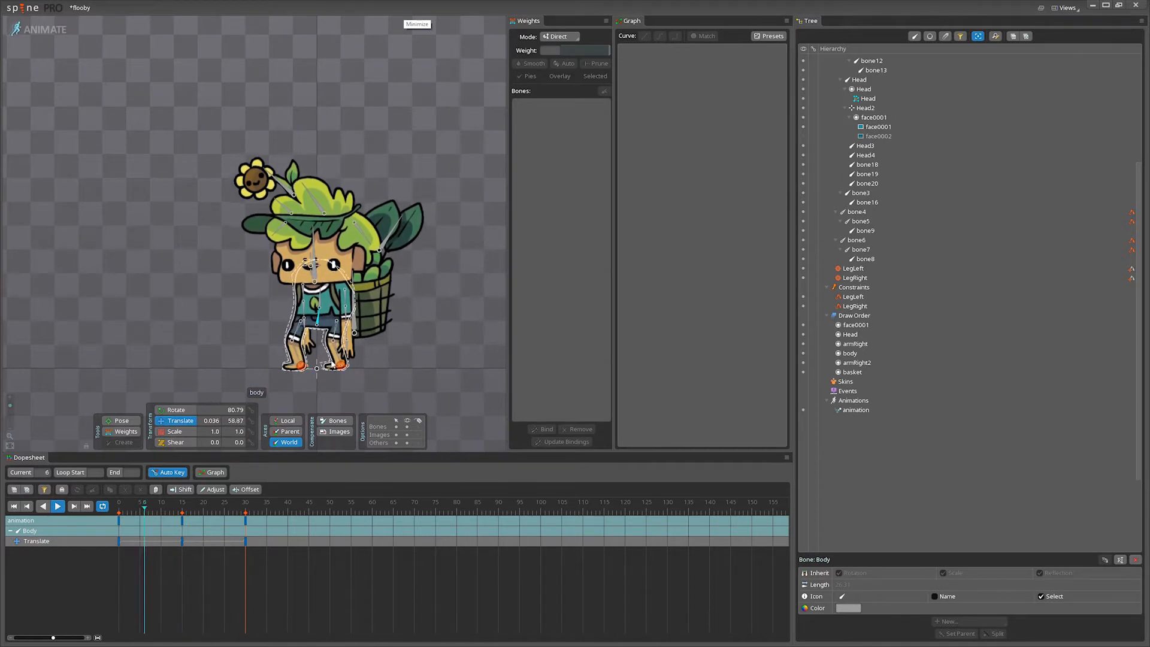
click(58, 506)
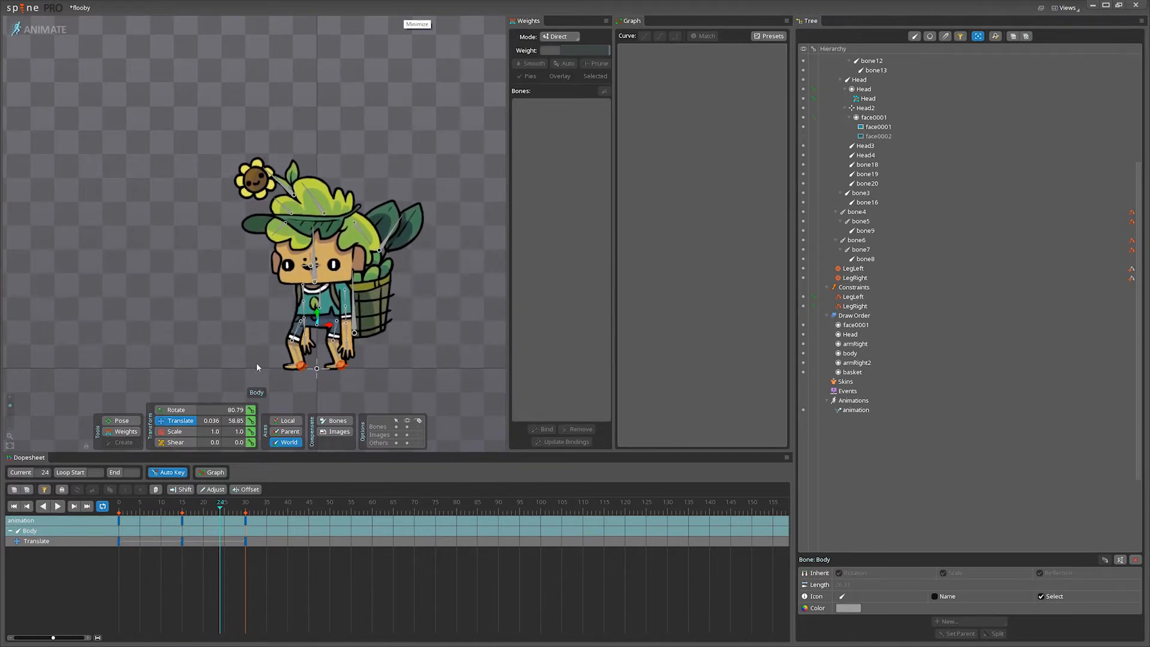
Rotate the Body and bone2 bones together slightly forward at frame 0, to about 82° and 90°.
click(320, 298)
click(123, 512)
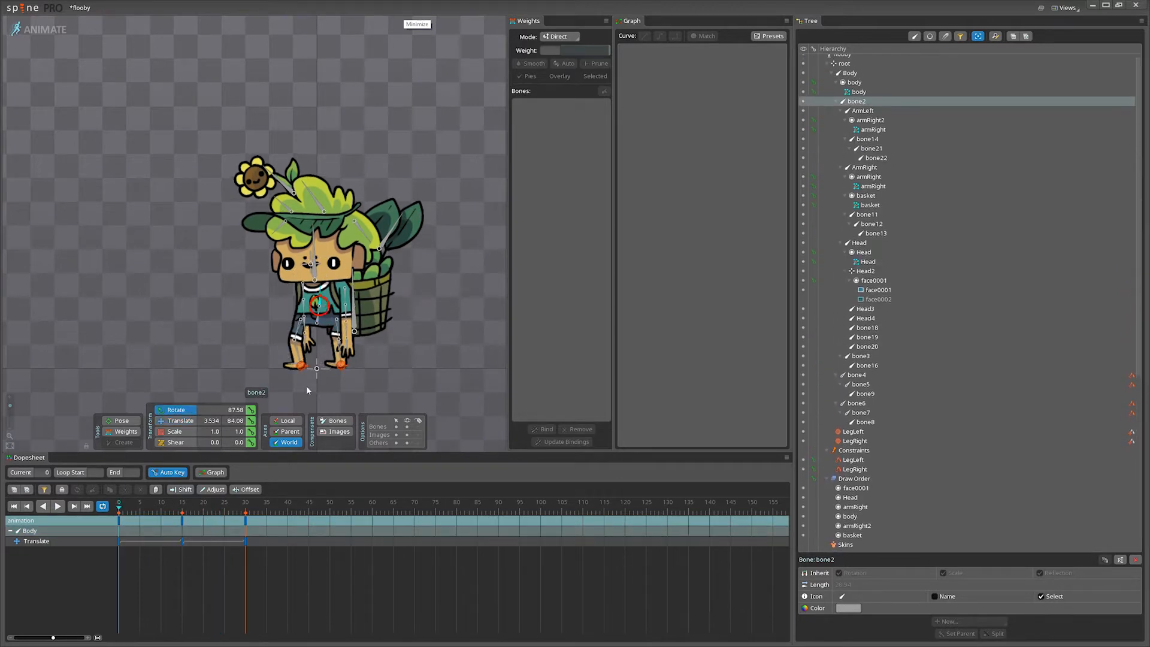
click(320, 315)
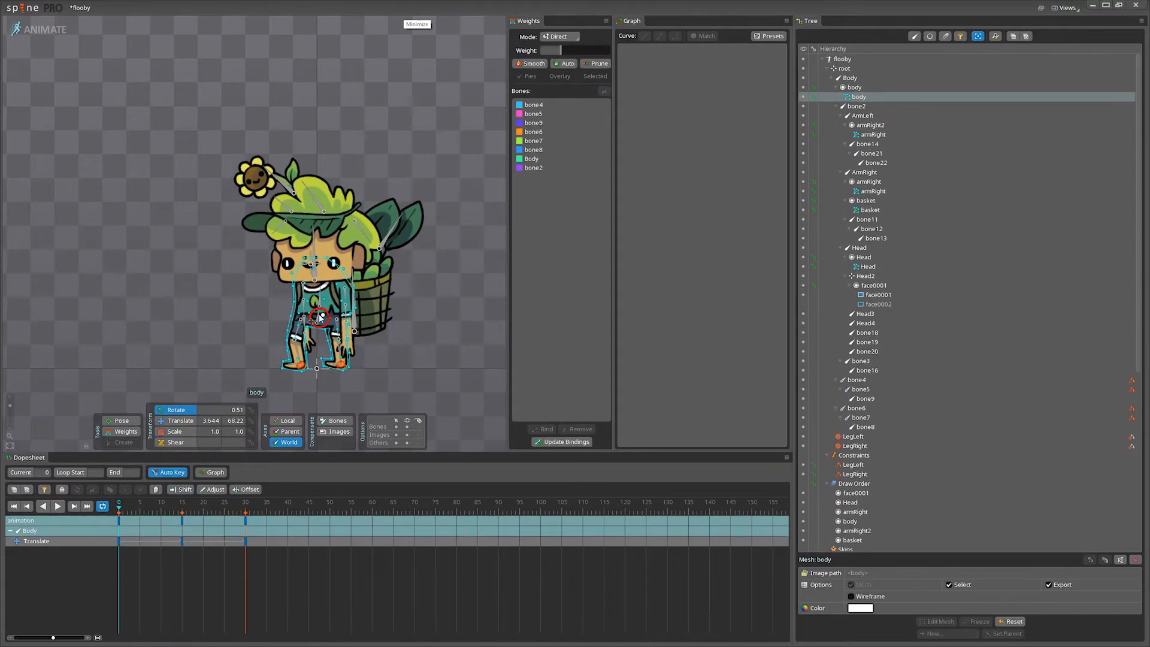
click(345, 303)
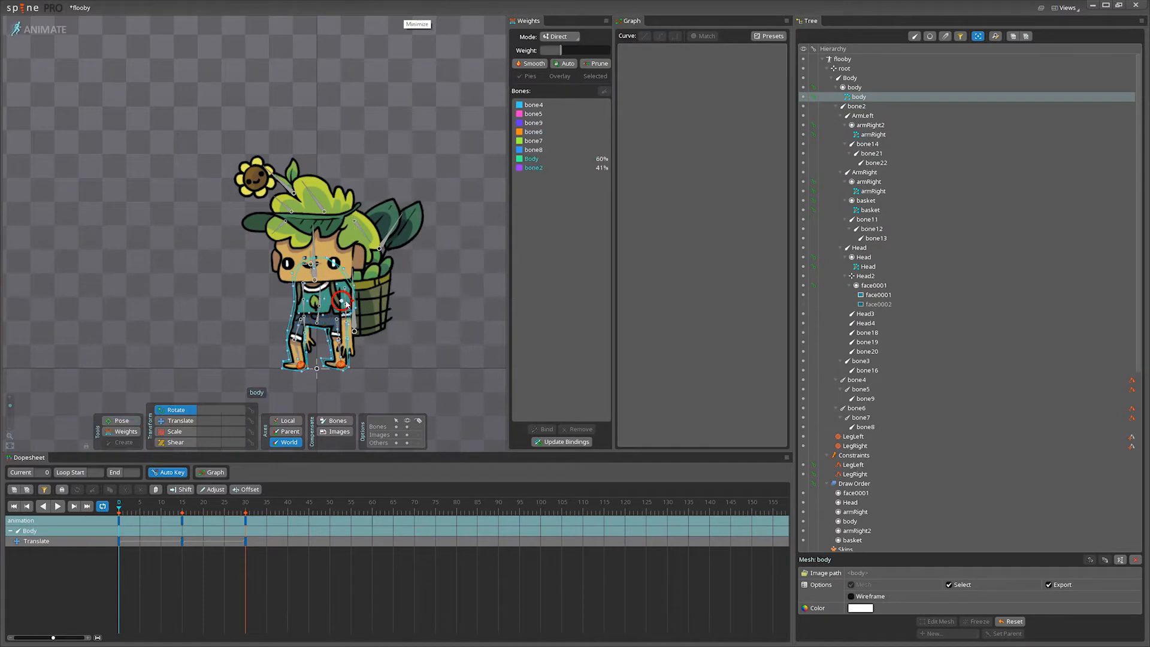
click(378, 247)
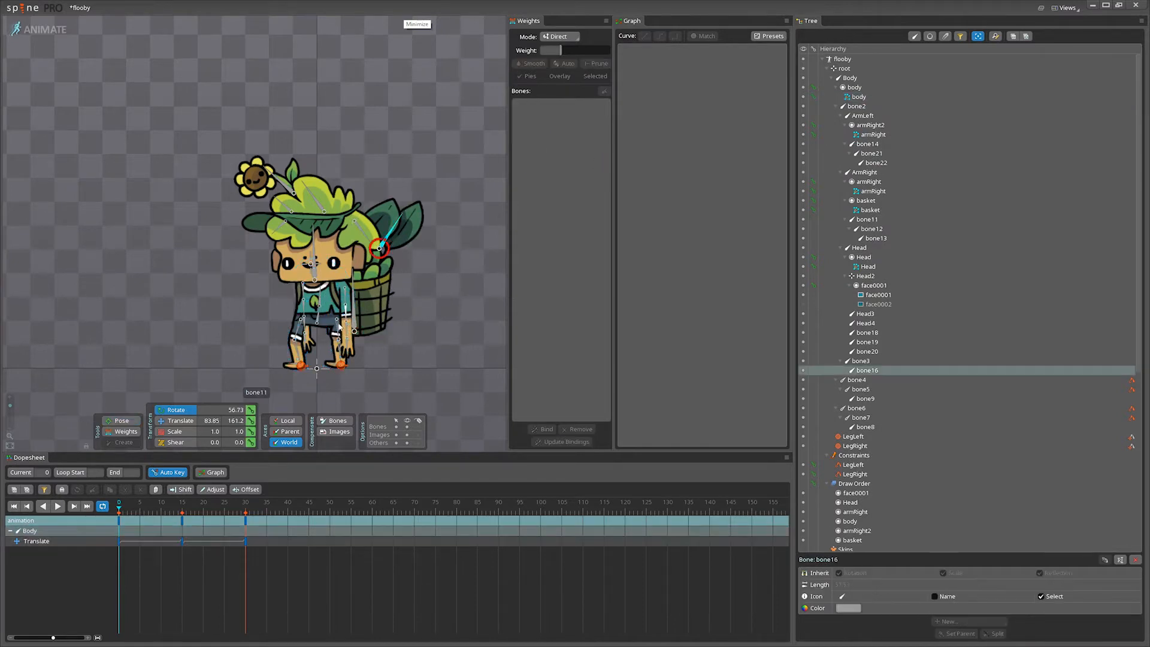
click(320, 322)
click(319, 304)
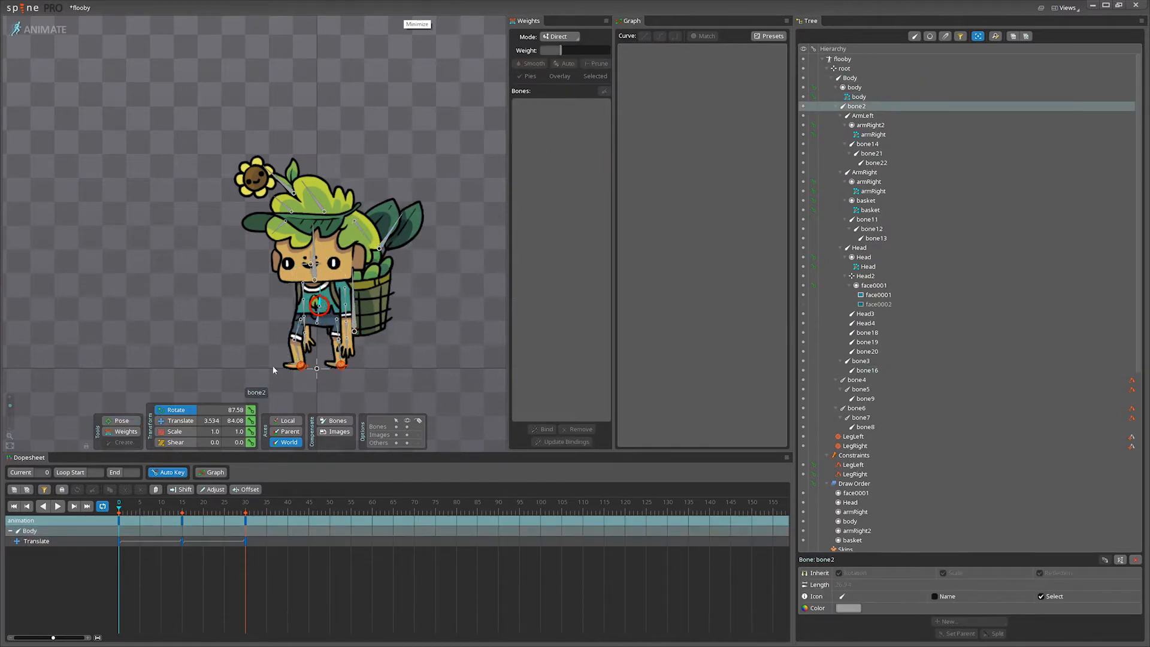
ctrl+click(321, 321)
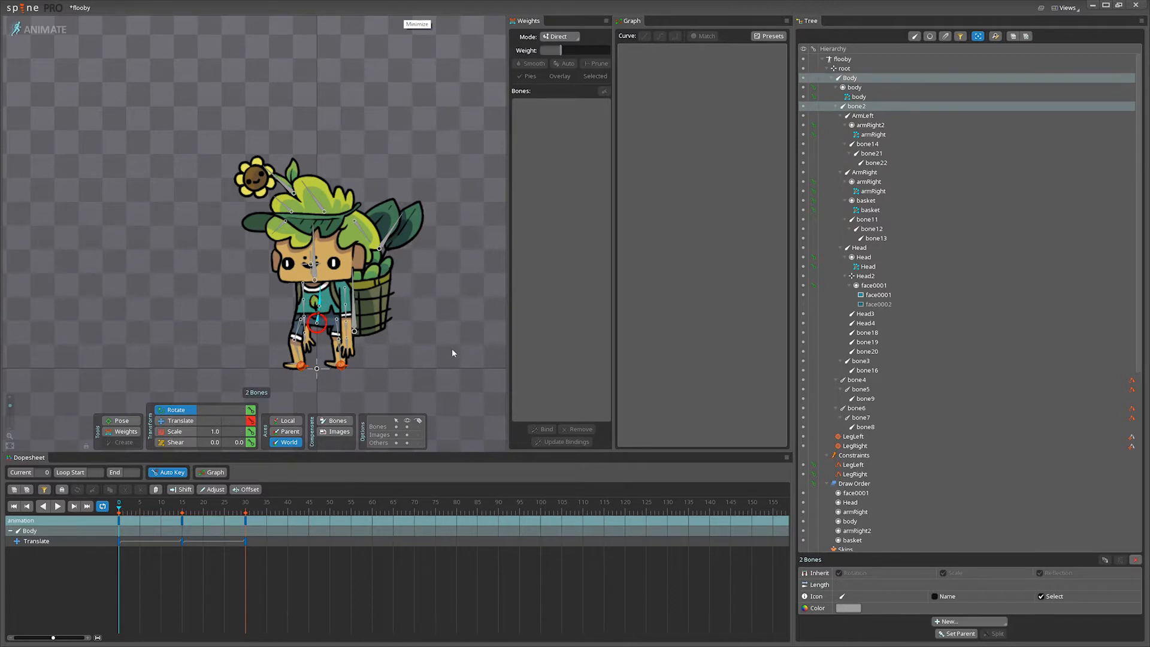
drag(451, 347, 451, 342)
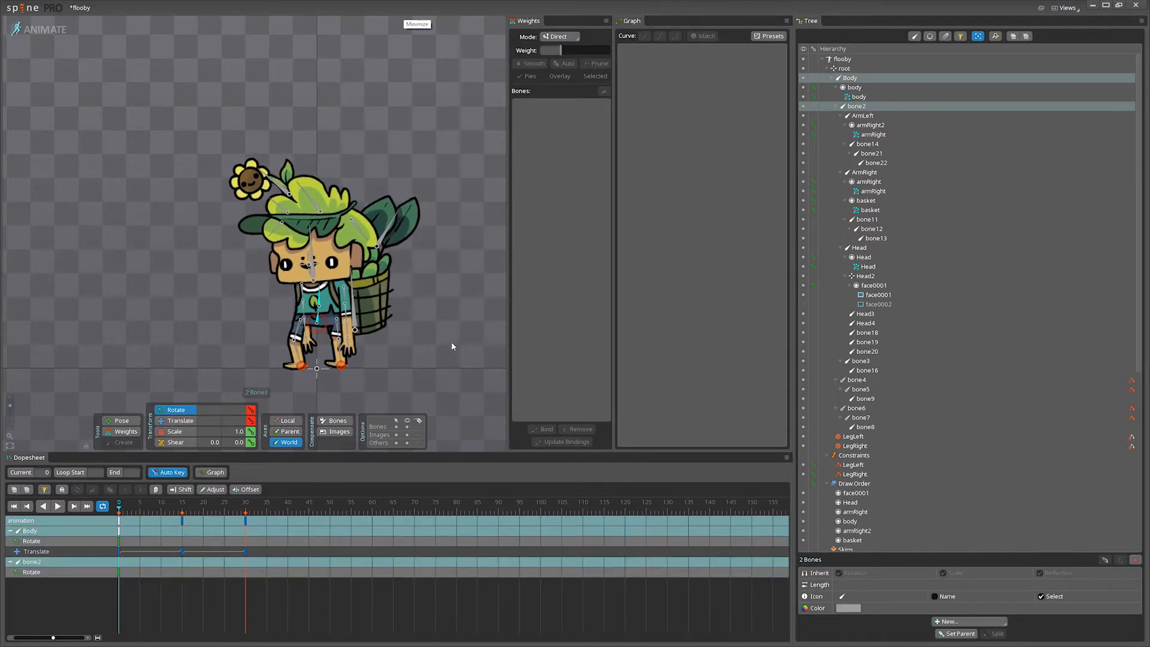
Copy both bones' frame 0 rotate keys to frame 30, and rotate the two bones slightly backward at frame 15.
click(129, 531)
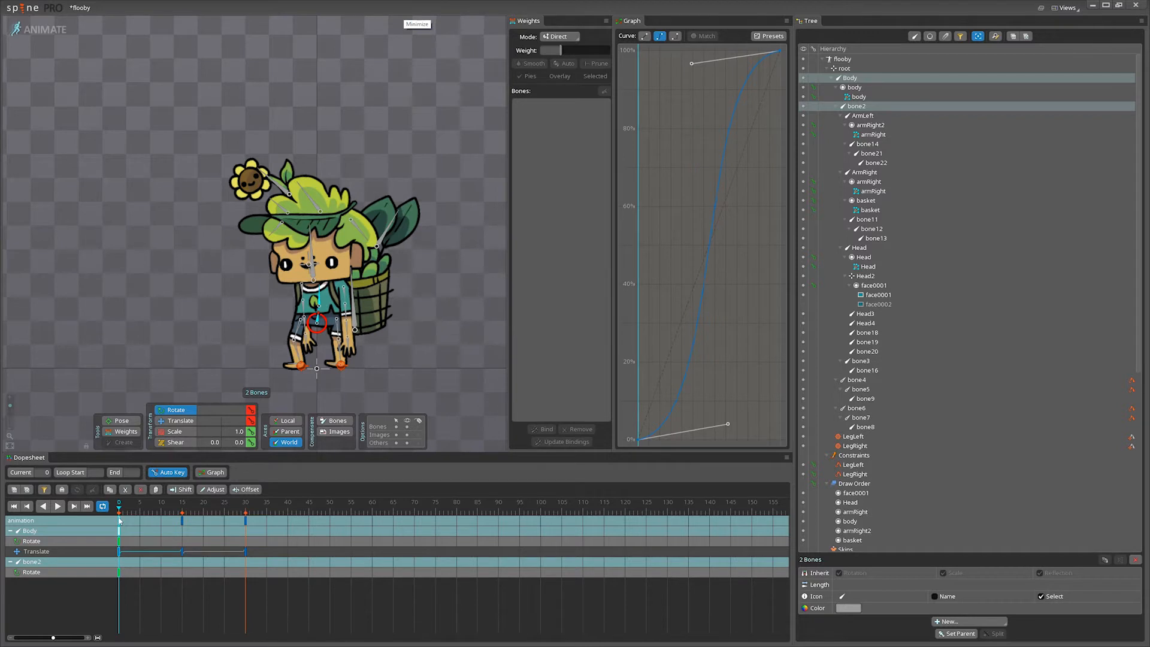
key(ctrl+v)
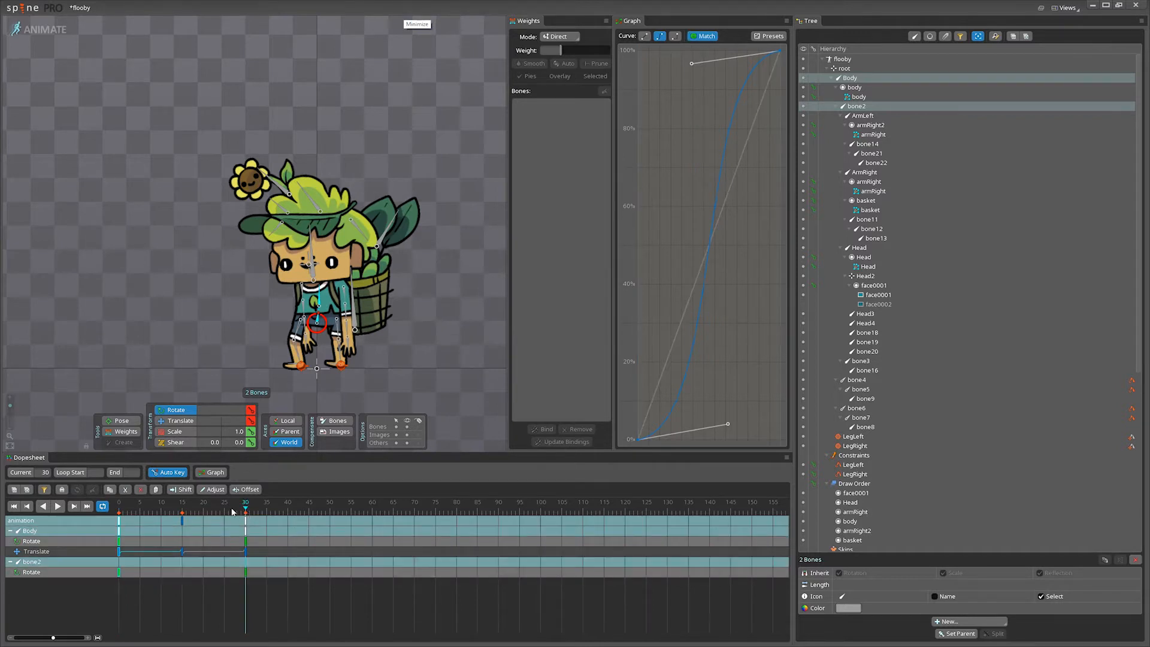
drag(233, 510, 335, 518)
click(183, 506)
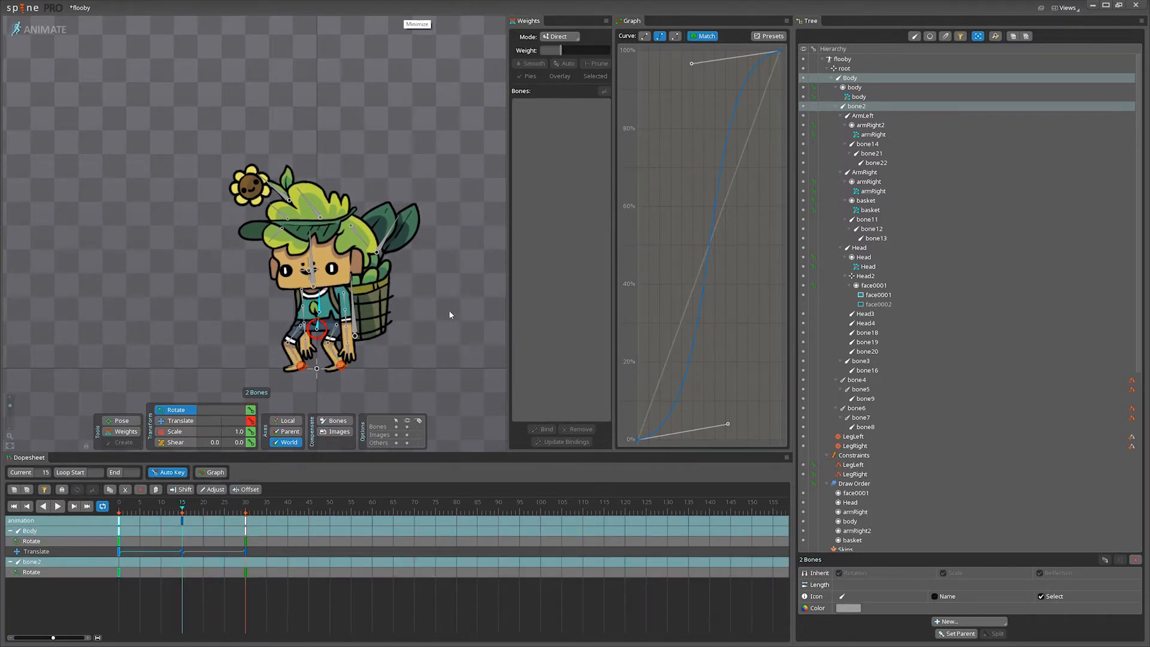
drag(449, 311, 448, 327)
drag(164, 509, 118, 508)
drag(197, 514, 119, 509)
Exaggerate bone2's sway by rotating it forward to about 91.5° at frame 0 and slightly backward at frame 15.
click(321, 306)
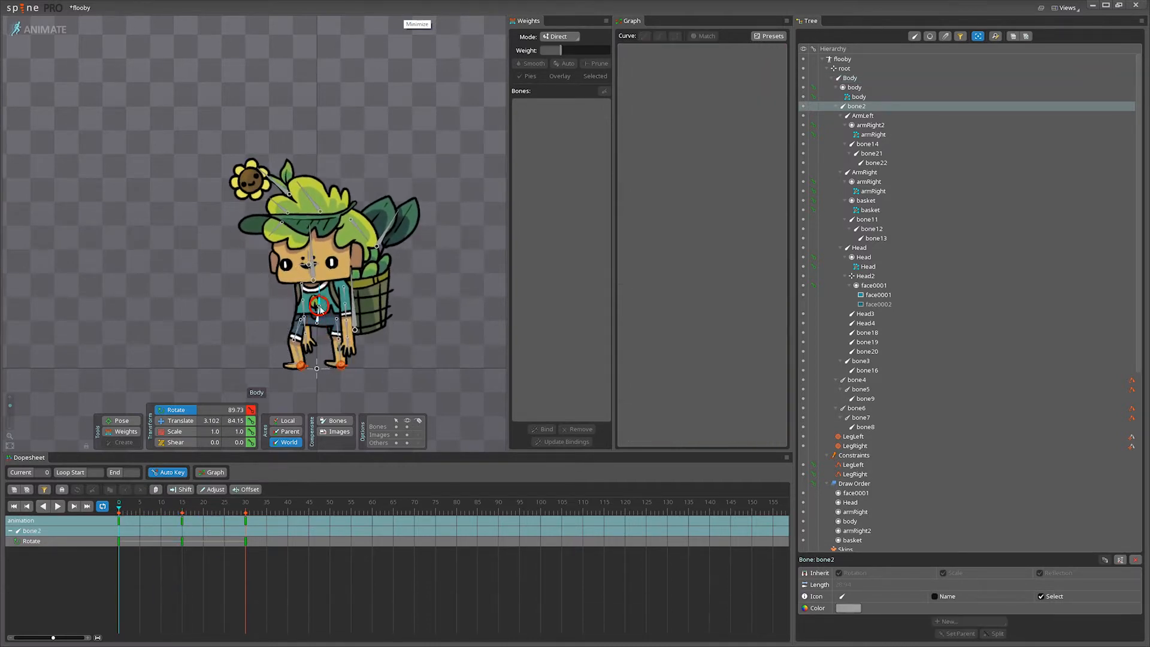
drag(469, 350, 469, 343)
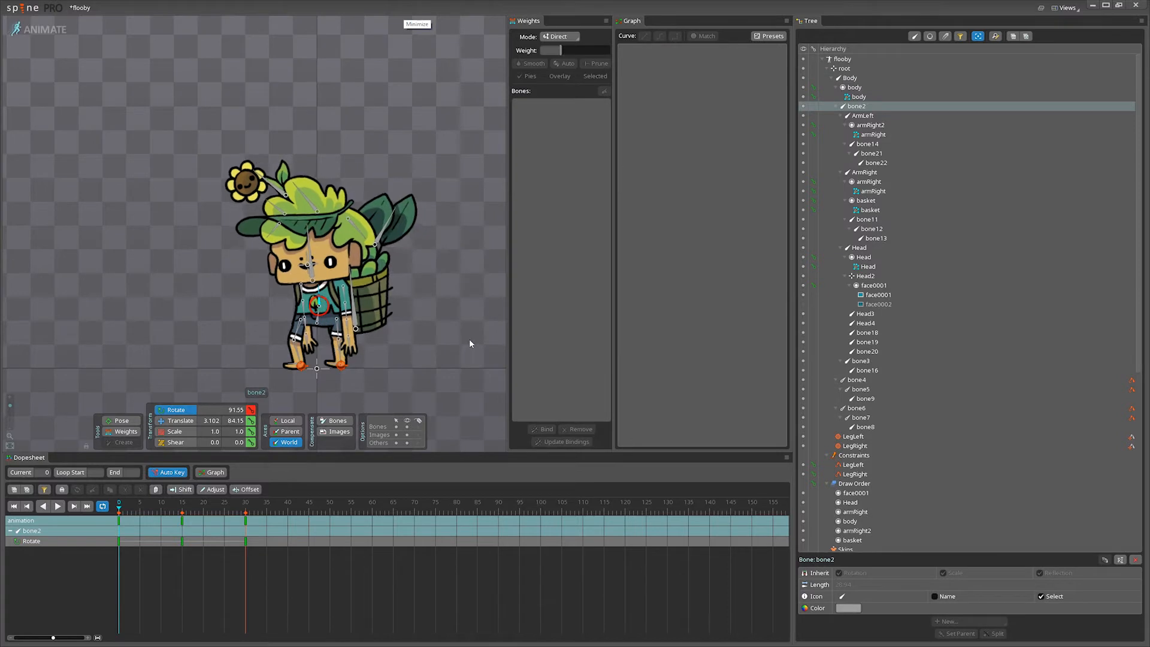
click(183, 513)
drag(394, 369, 390, 376)
Copy bone2's frame 0 rotate key to frame 30 and play back the loop.
drag(245, 512, 254, 510)
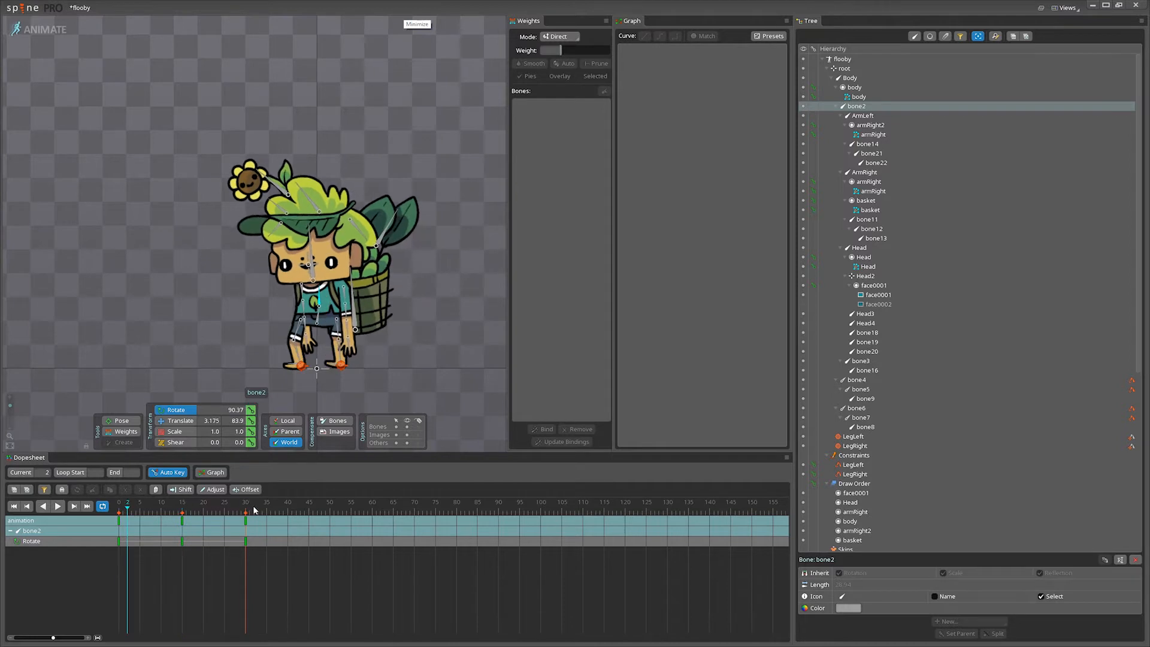
click(118, 522)
click(246, 512)
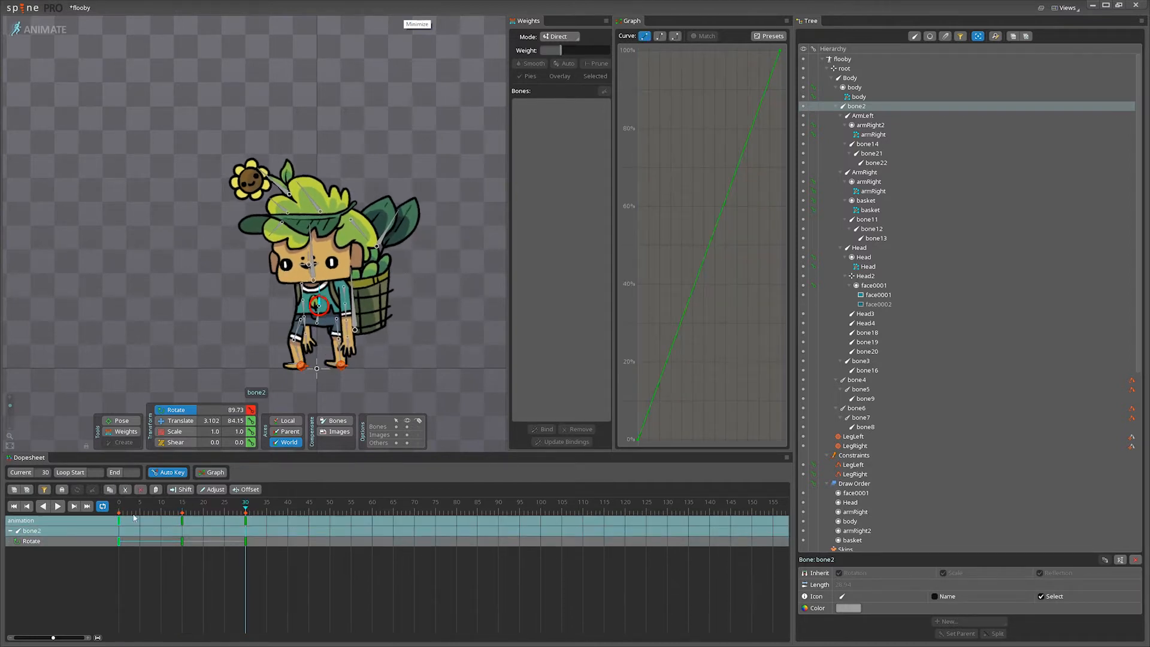
click(56, 506)
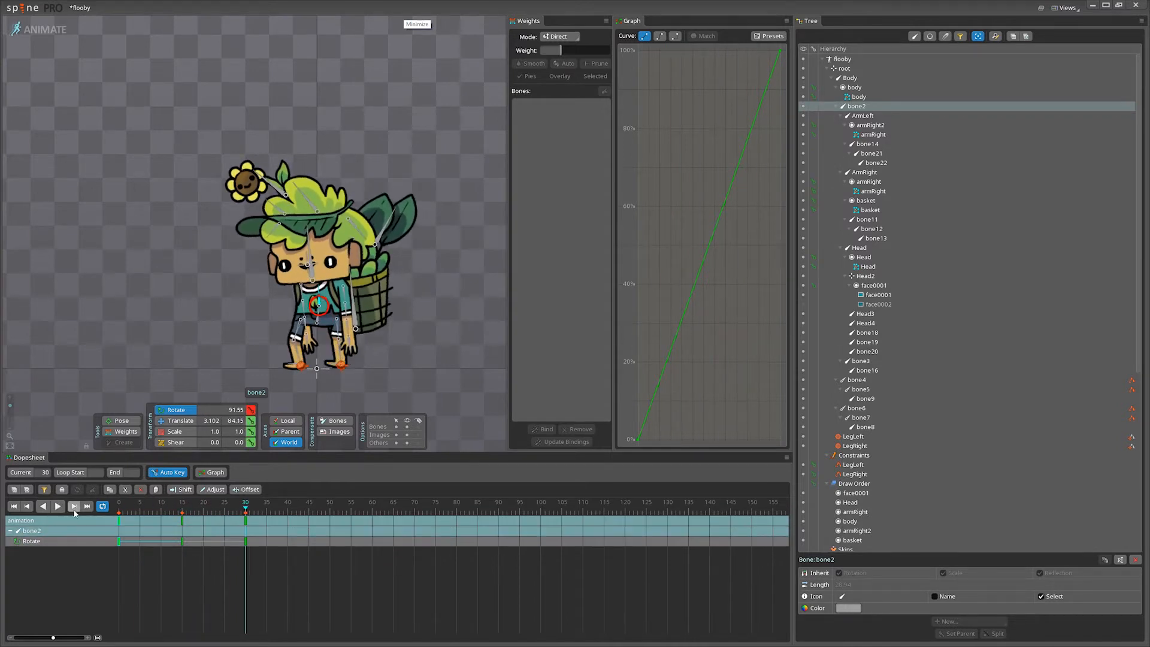
click(60, 506)
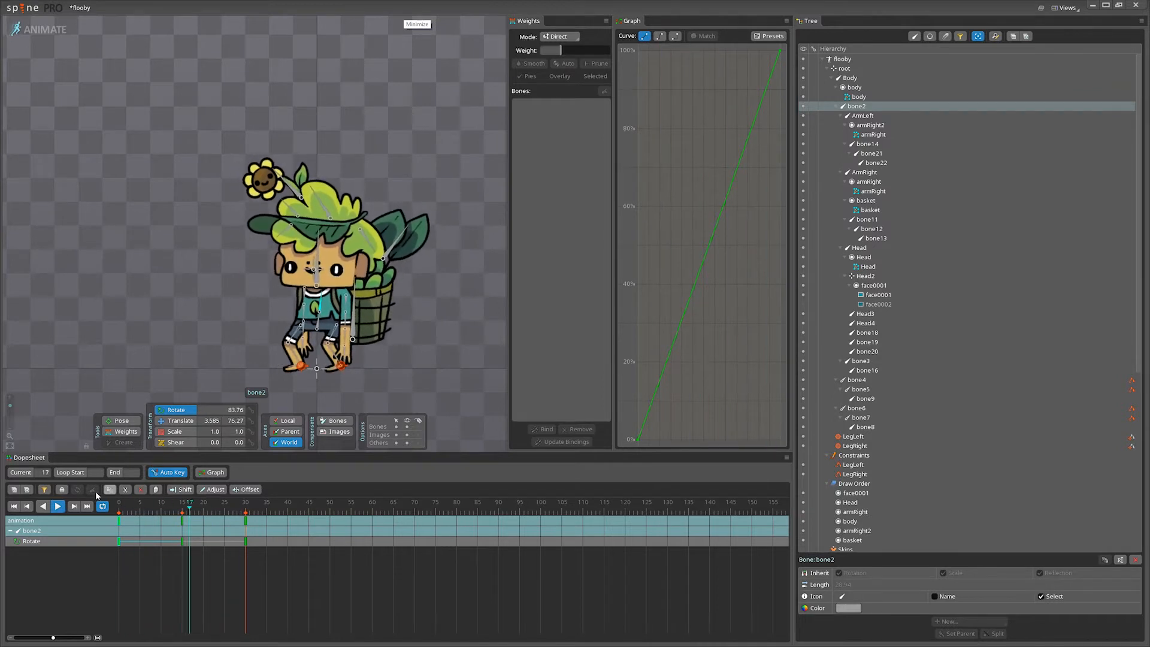
Duplicate the Body bone's three translate keys starting at frame 30, so the bobbing repeats until frame 60.
click(318, 323)
drag(245, 548, 118, 556)
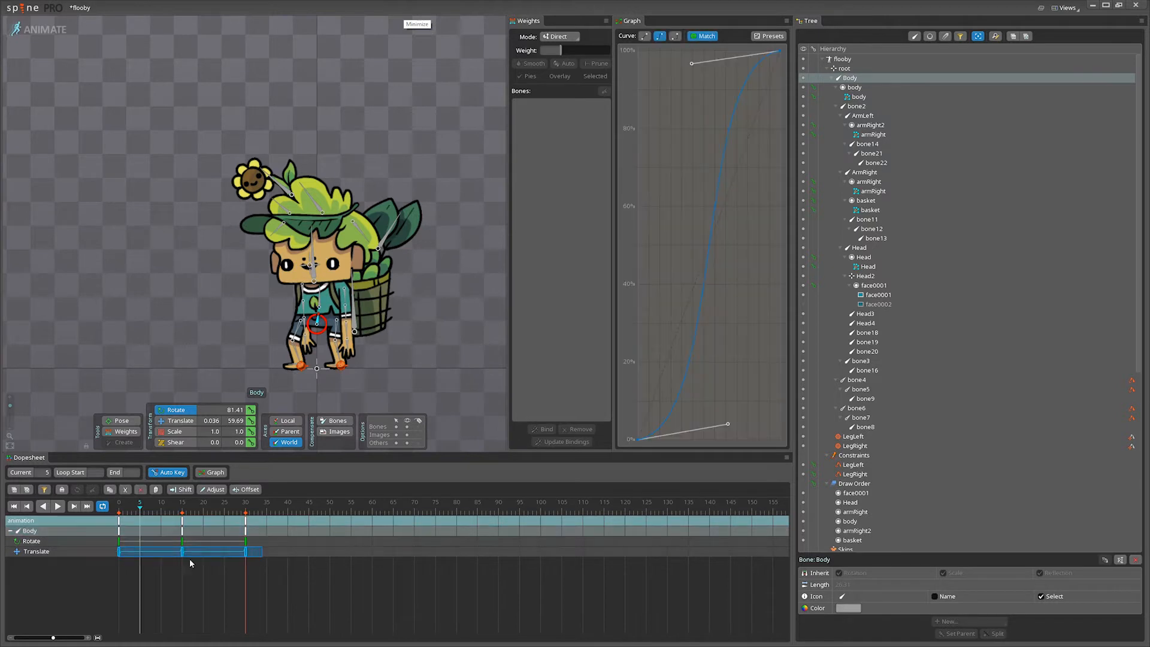
click(189, 558)
click(246, 508)
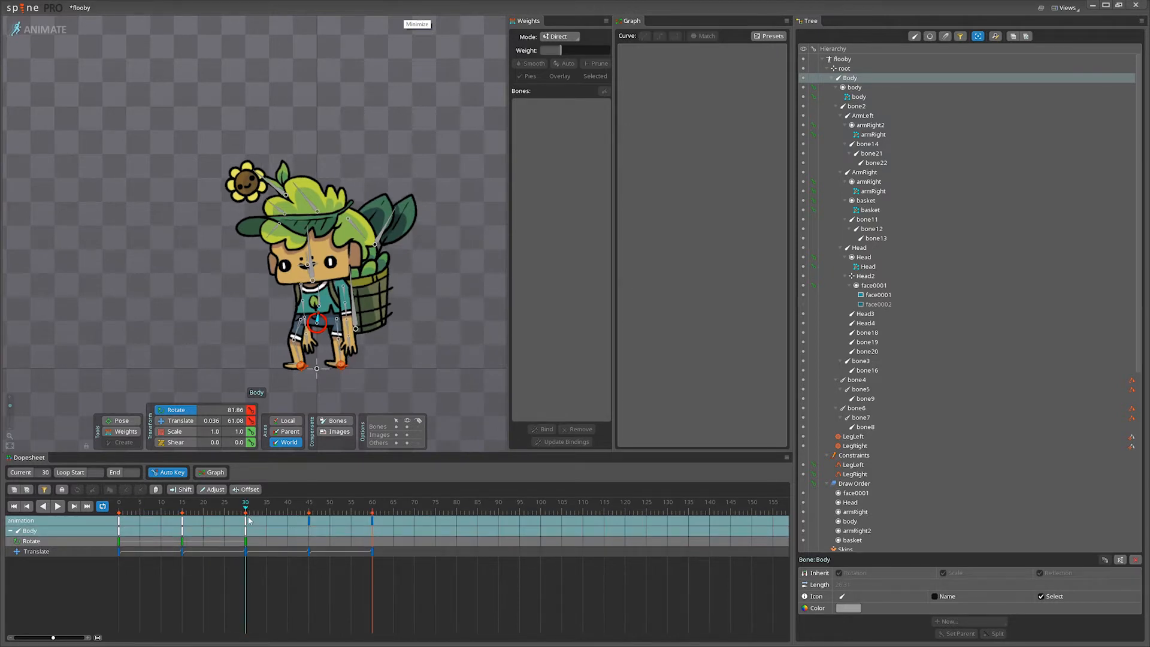
Stretch the rotate keys of Body and bone2 to frames 0, 30 and 60, and preview the motion.
ctrl+click(319, 300)
drag(249, 543, 121, 543)
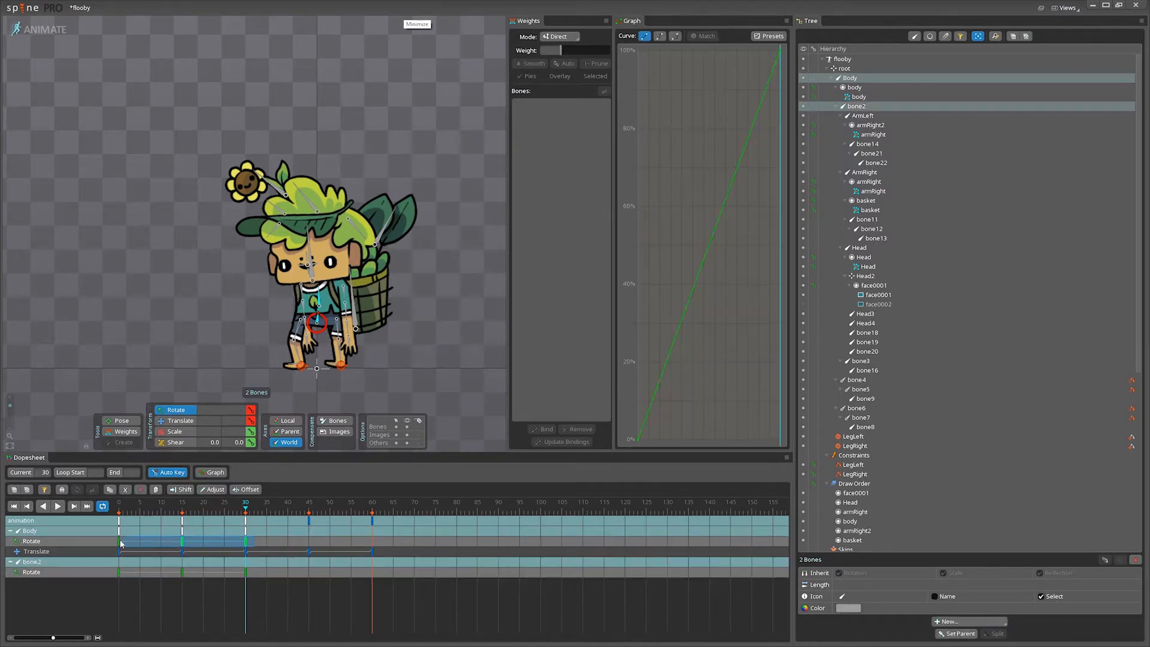
drag(262, 572, 397, 571)
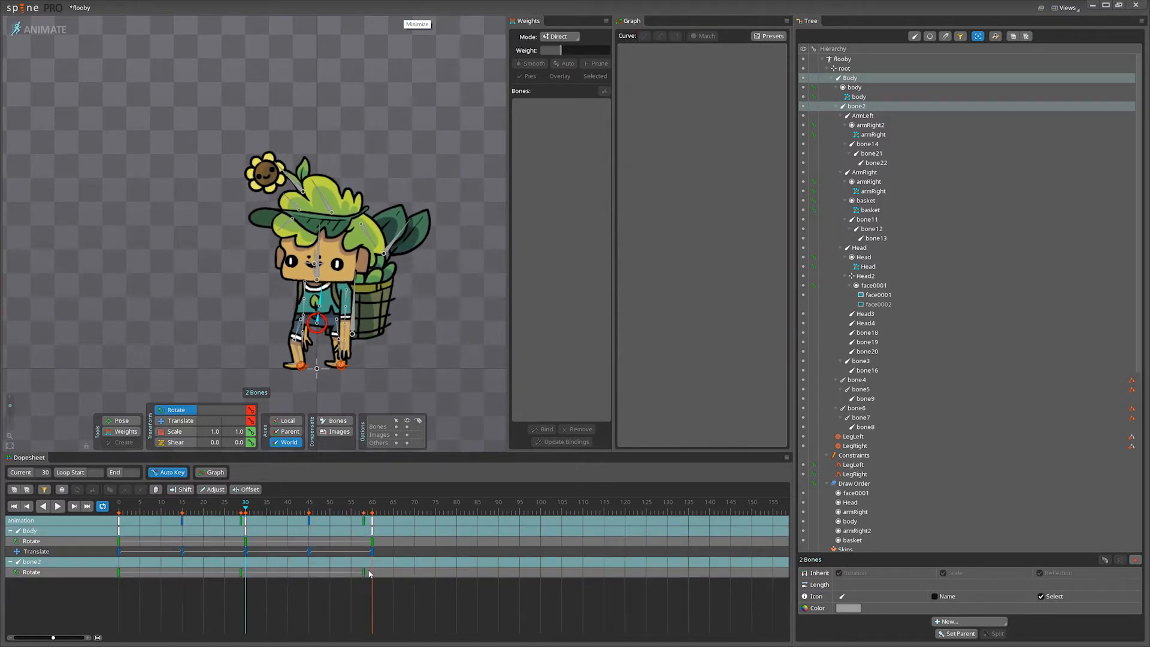
click(367, 572)
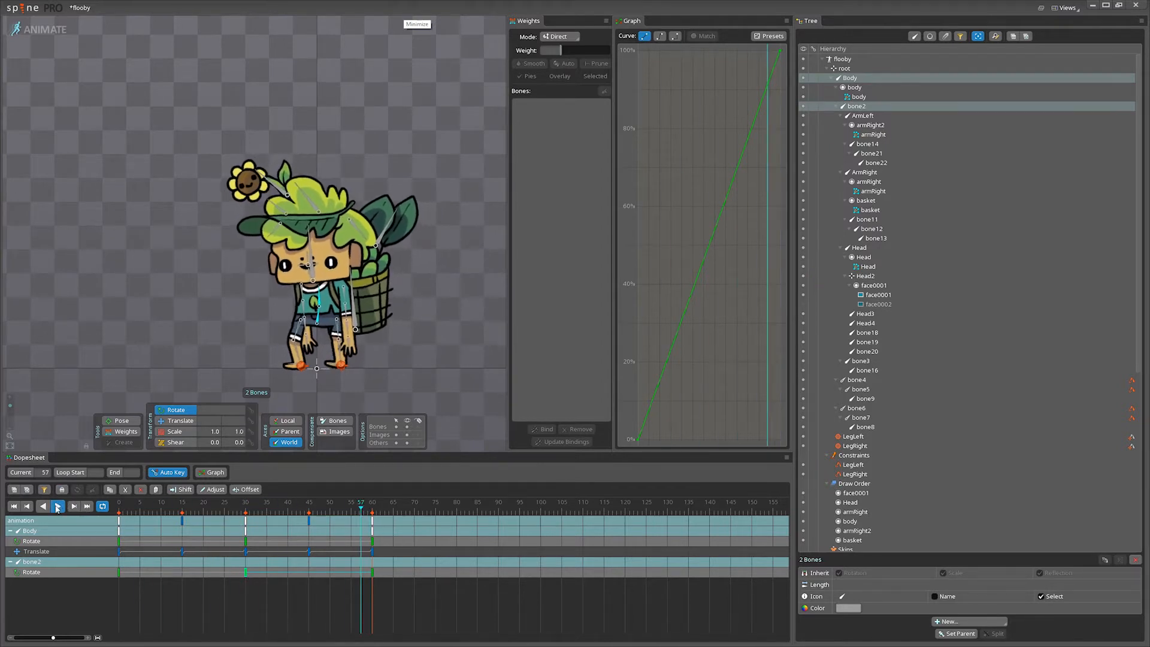
key(space)
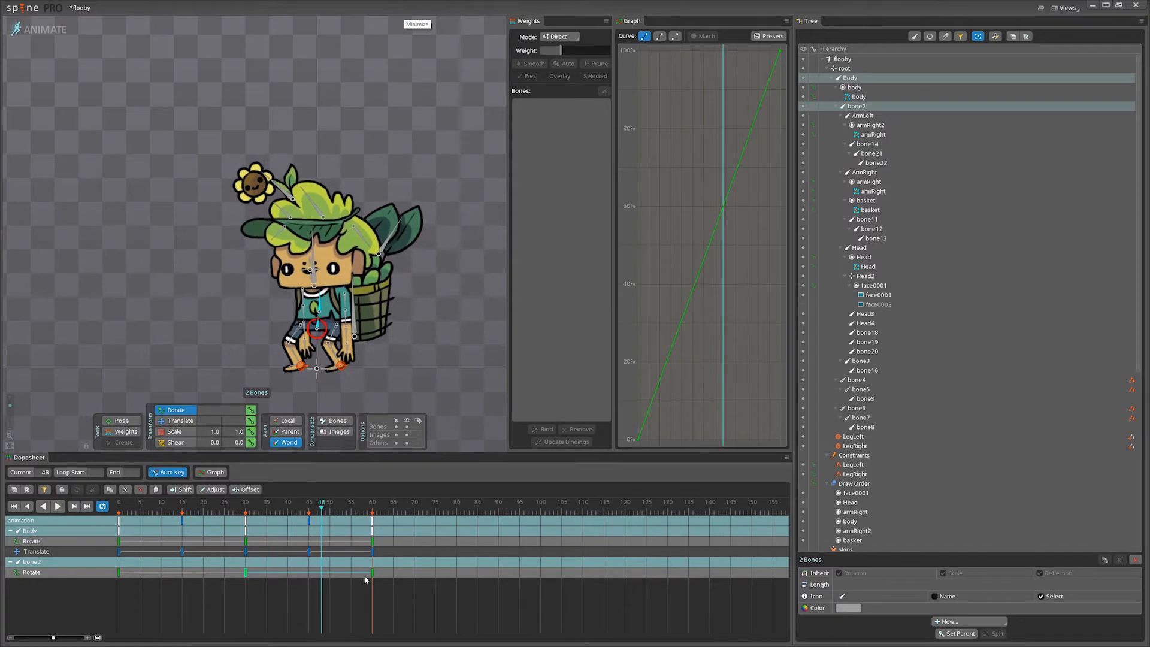
Give all rotate keys of Body and bone2 a Bezier curve with a strong ease-in and ease-out, and play back the animation.
click(389, 577)
click(120, 572)
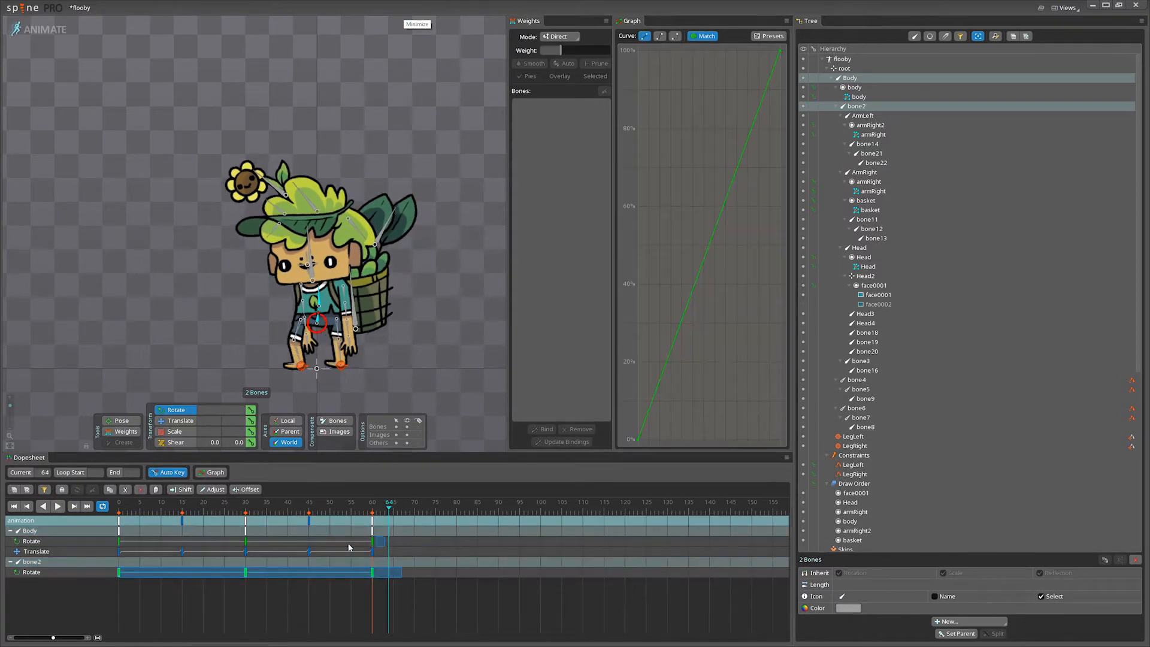
drag(349, 547, 120, 542)
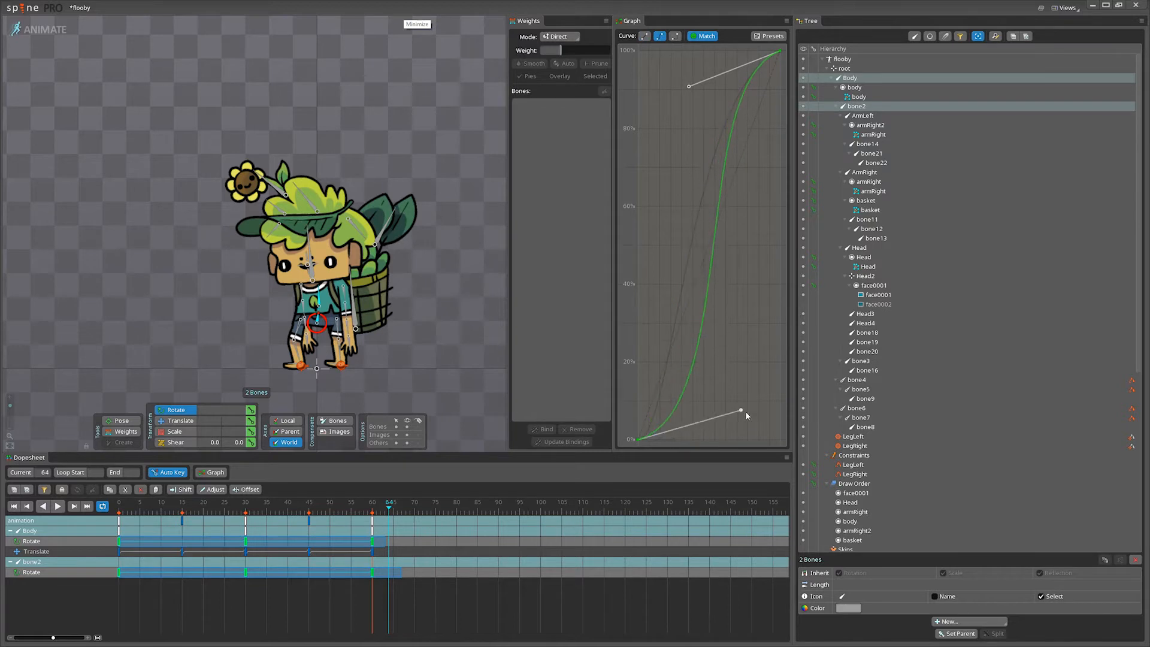
click(58, 507)
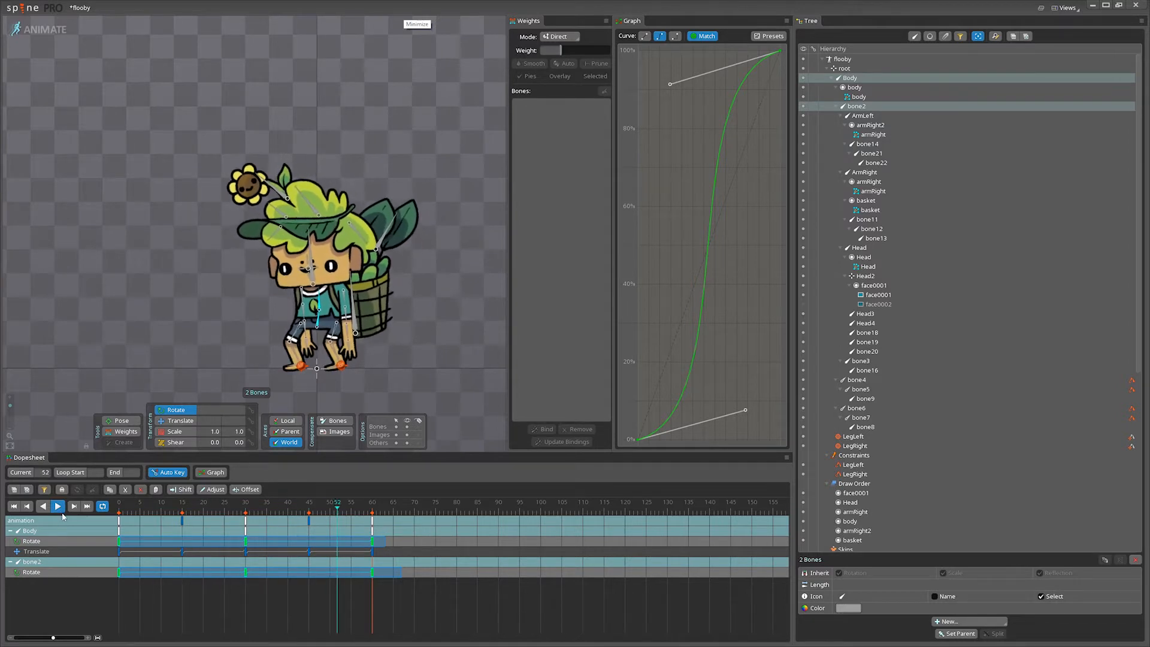
click(58, 506)
Select all the character's bones, compress their keys so the animation ends at frame 50, and play it back.
click(121, 421)
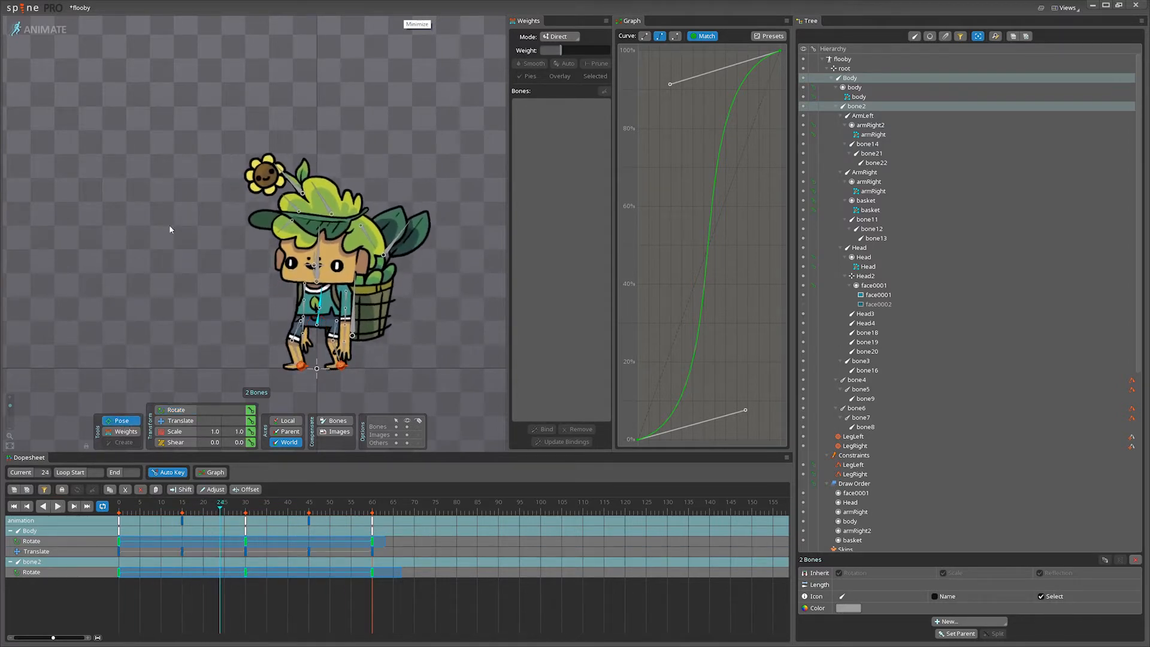
drag(154, 154, 466, 356)
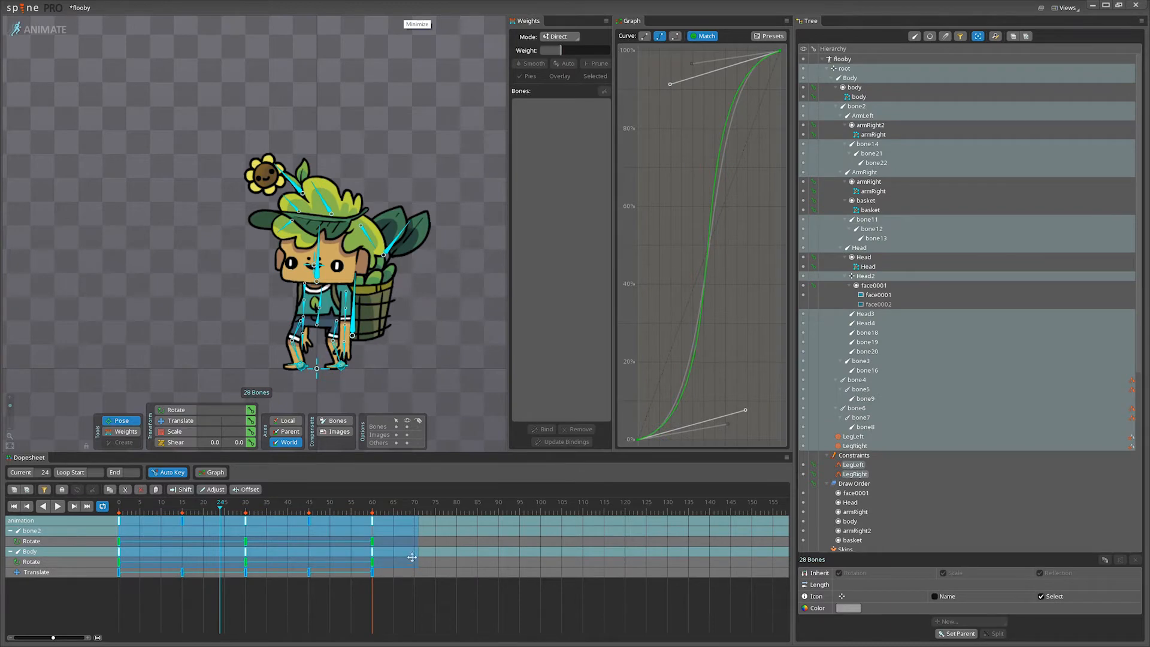
drag(422, 550, 371, 544)
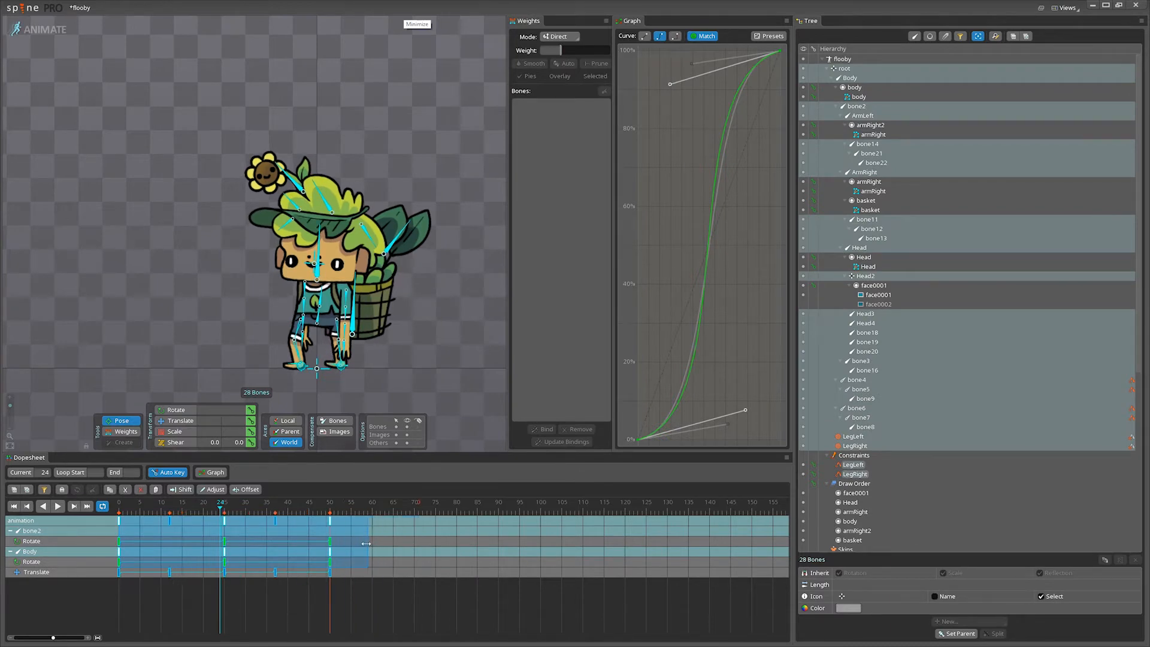
click(62, 508)
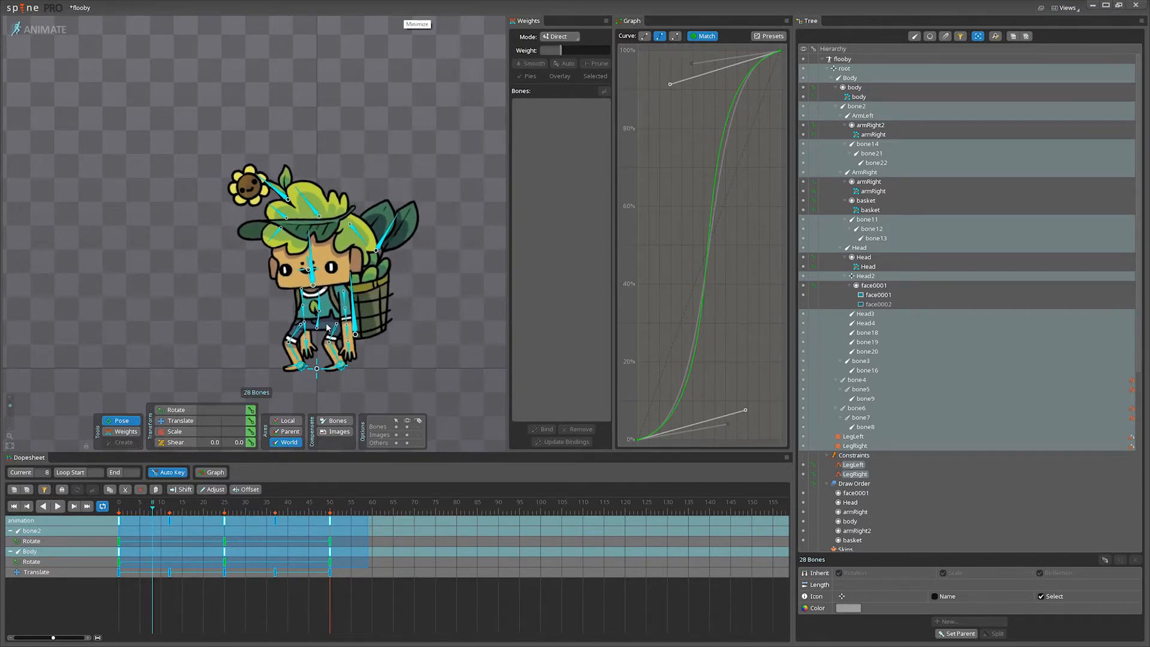
Raise the basket bone bone3 slightly to about Y 56 at frame 0.
click(357, 314)
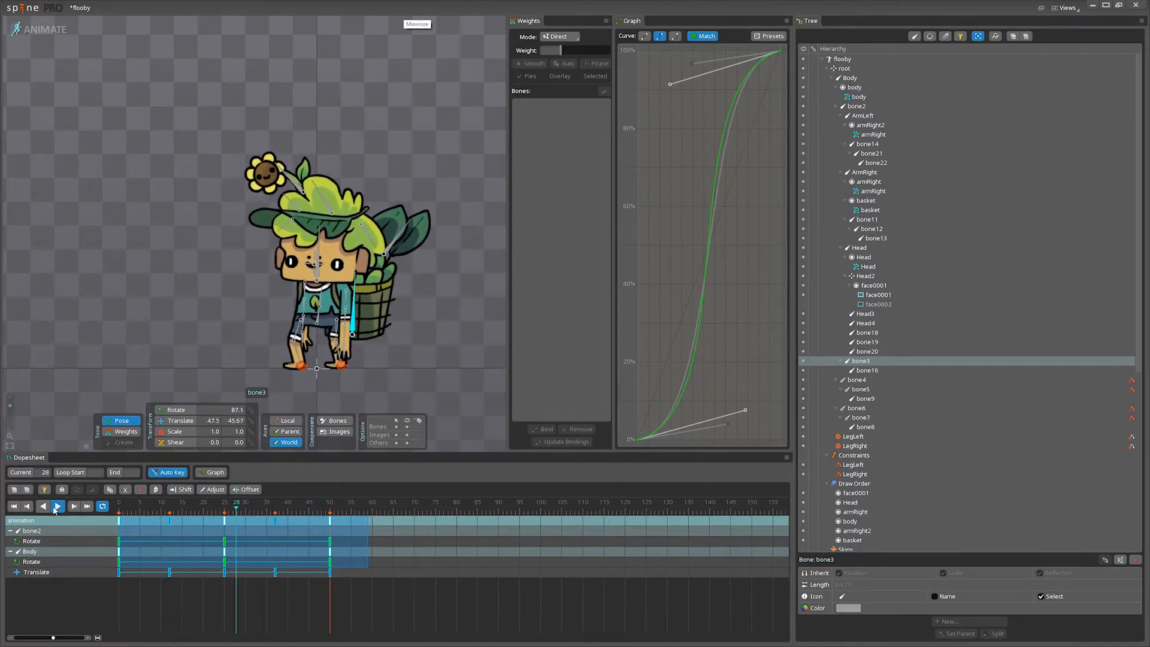
click(119, 516)
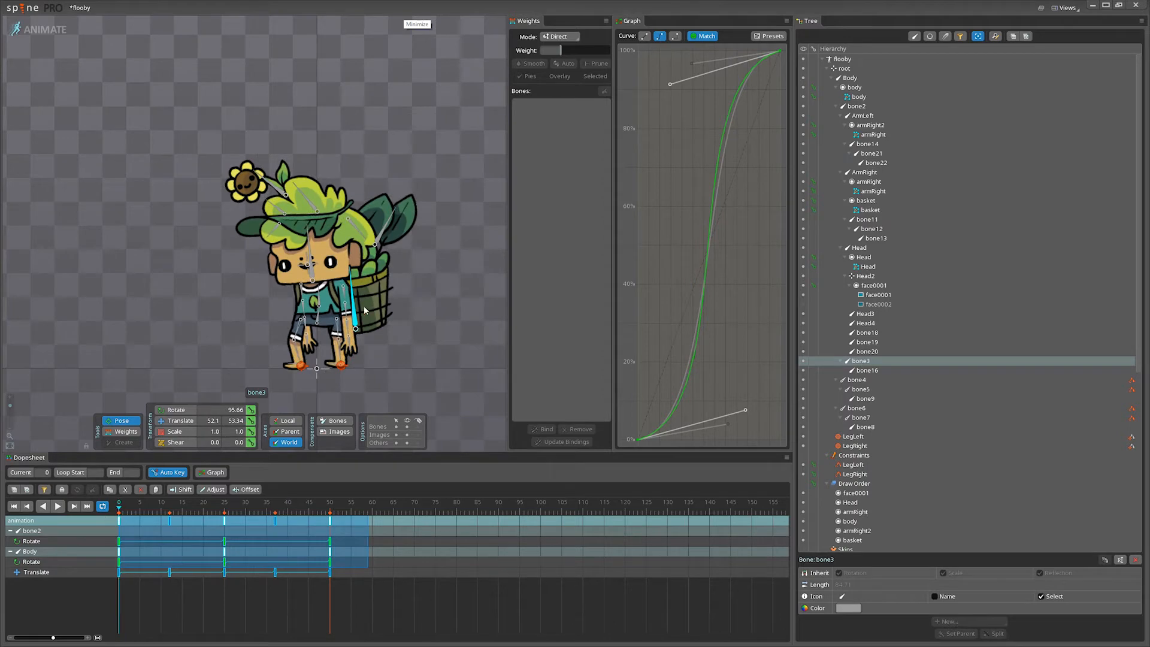
click(419, 568)
drag(129, 508, 169, 526)
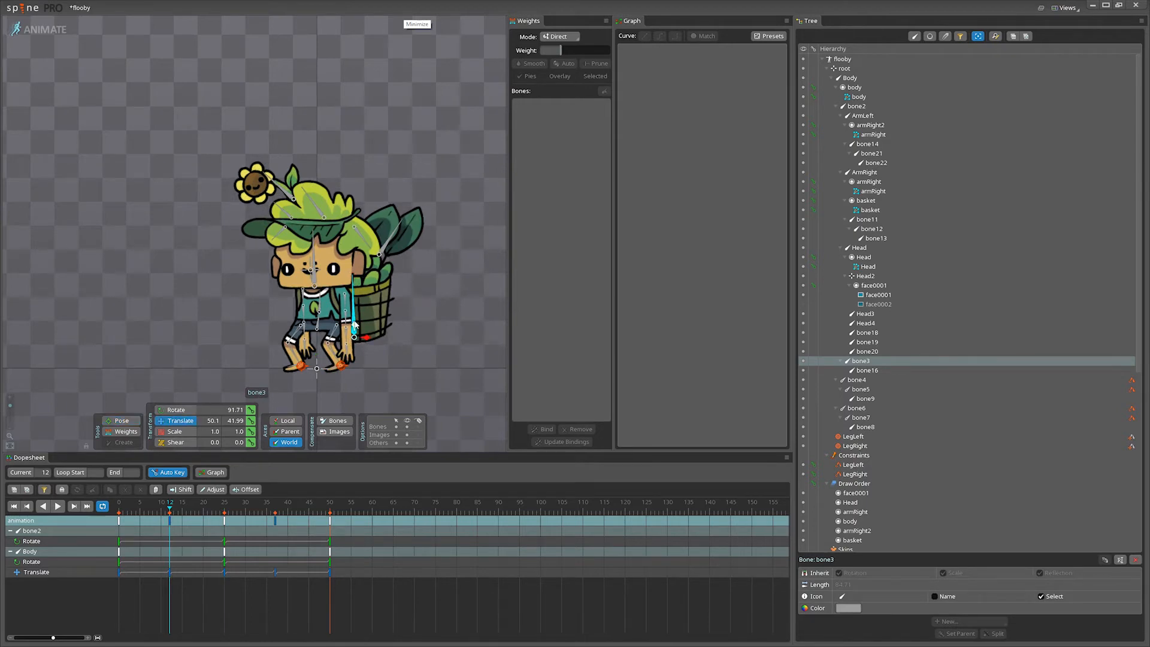
drag(355, 325, 355, 311)
key(ctrl+z)
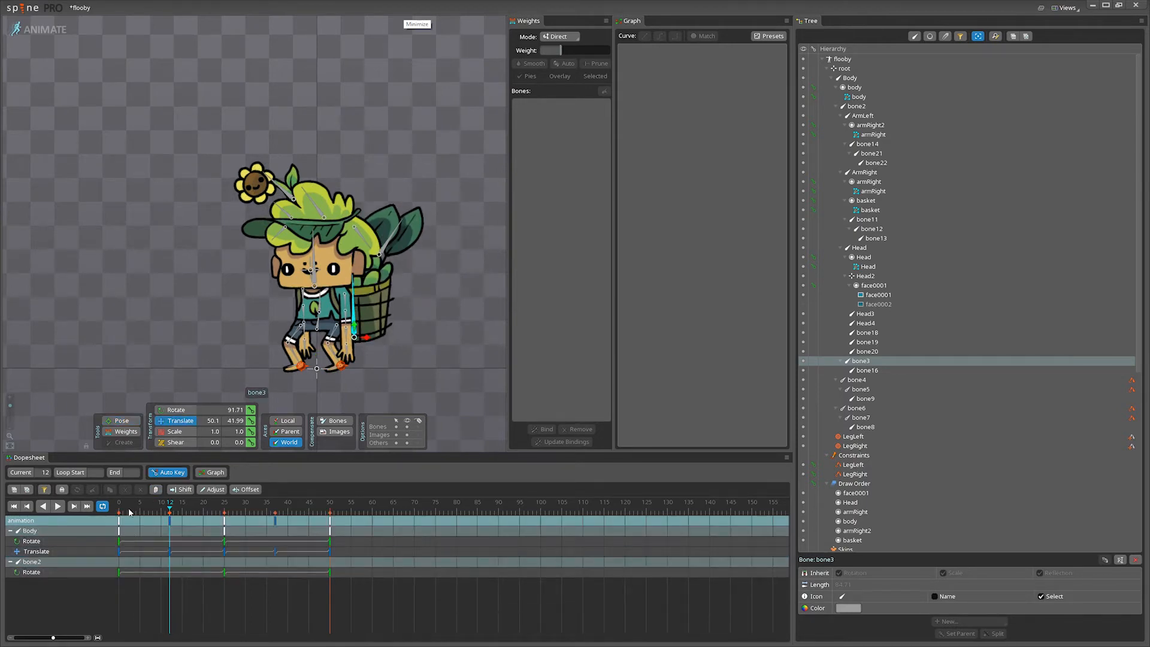
drag(129, 512, 117, 512)
drag(357, 321, 358, 319)
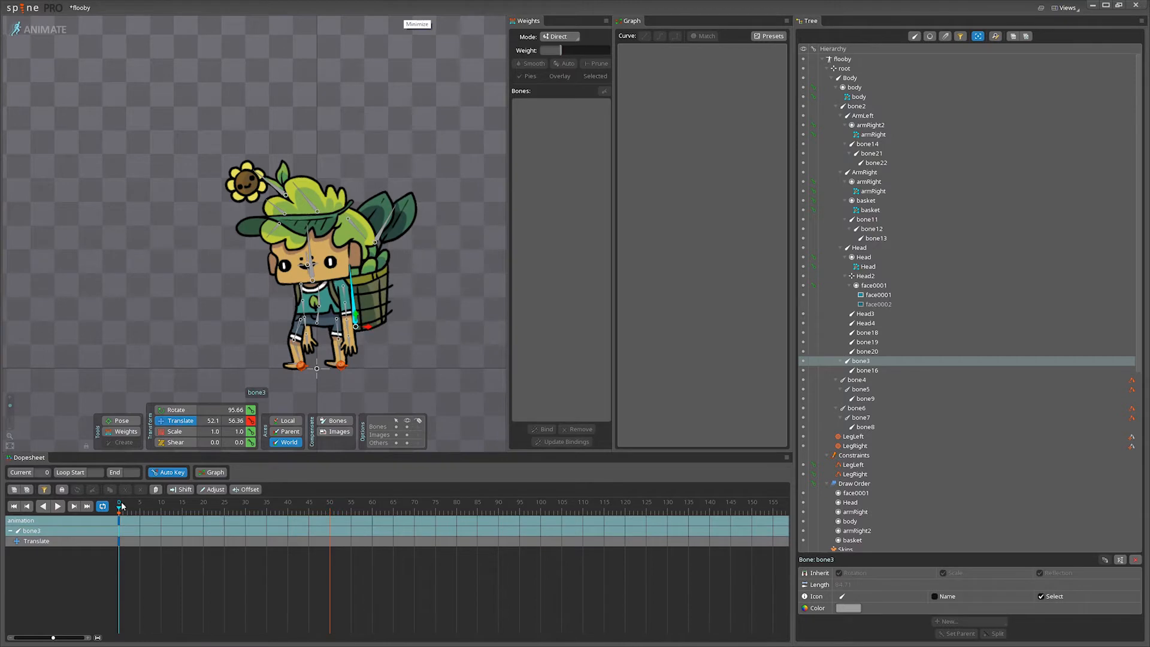
Copy bone3's frame 0 translate key to frame 25 and lower the bone to about Y 31 at frame 13.
drag(207, 510, 174, 517)
drag(362, 314, 353, 338)
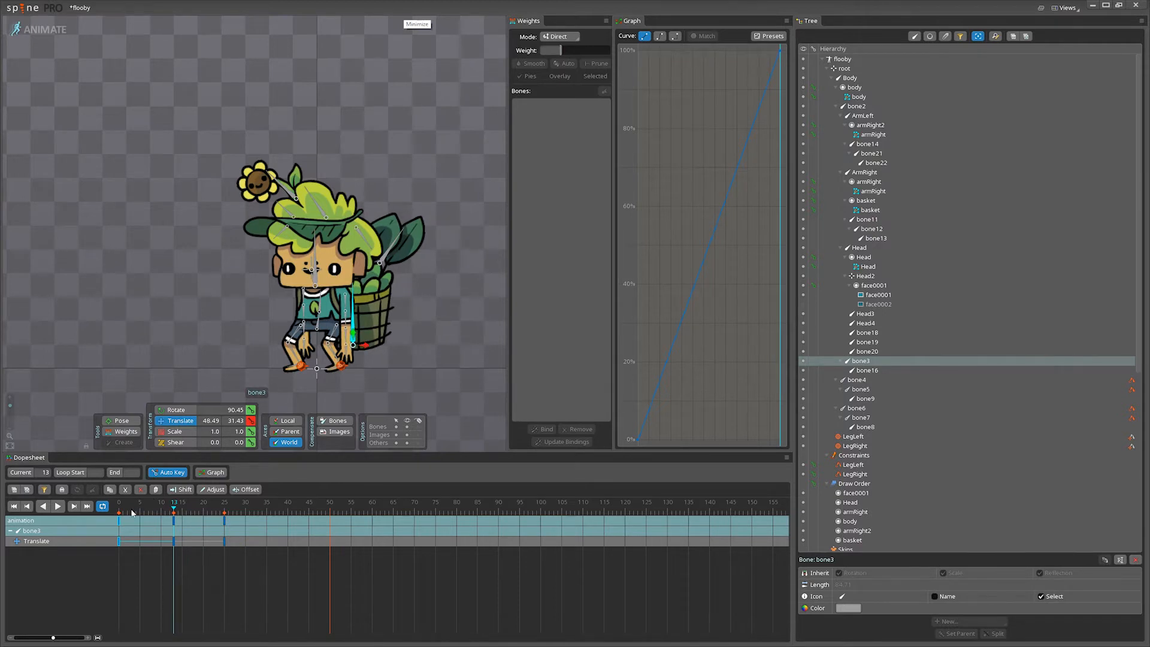
Give bone3's translate keys a Bezier curve that eases in and out.
drag(119, 512, 226, 533)
click(174, 513)
drag(279, 567, 23, 480)
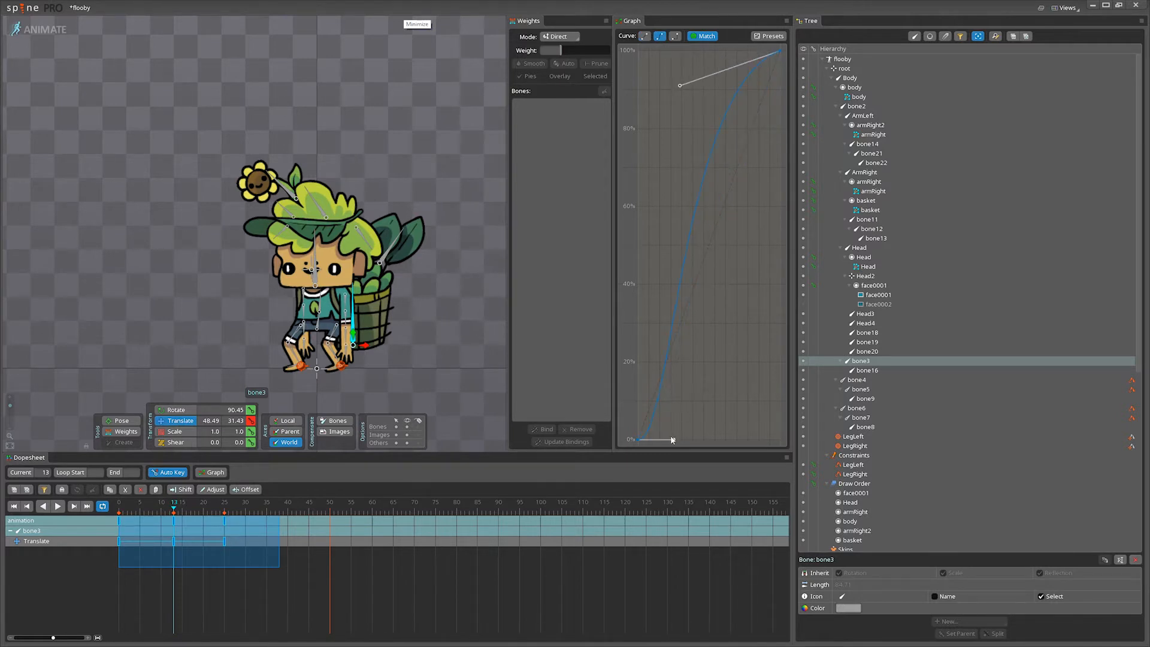
click(170, 551)
Shift bone3's middle translate key to frame 18 and play back the animation.
drag(175, 528, 186, 522)
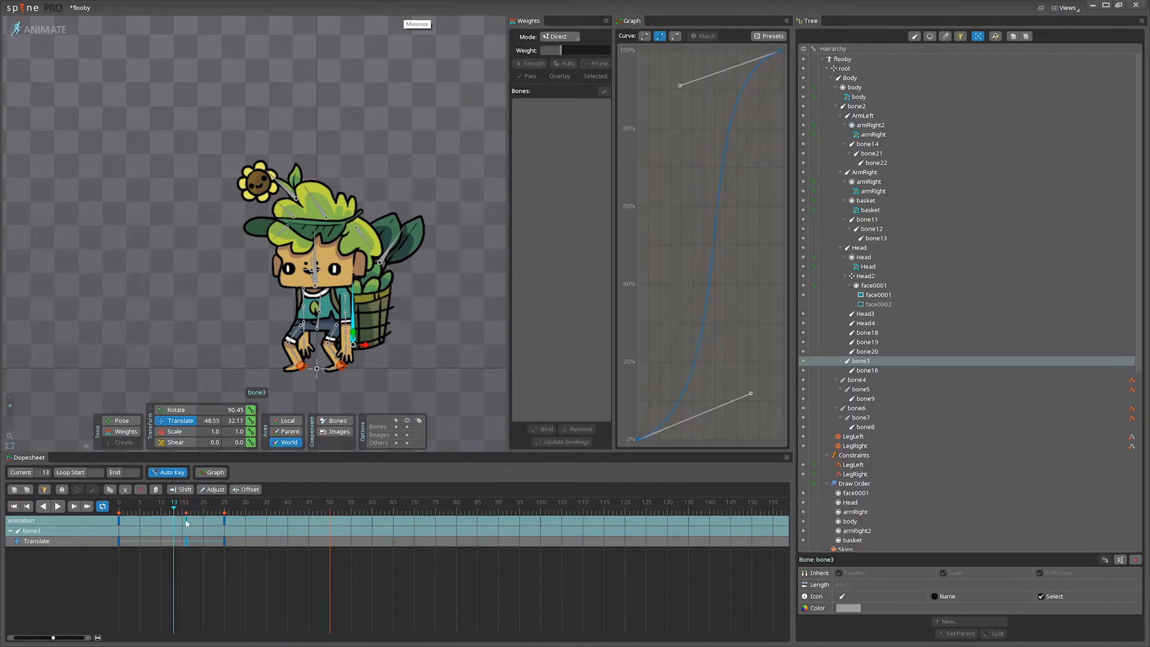
click(205, 548)
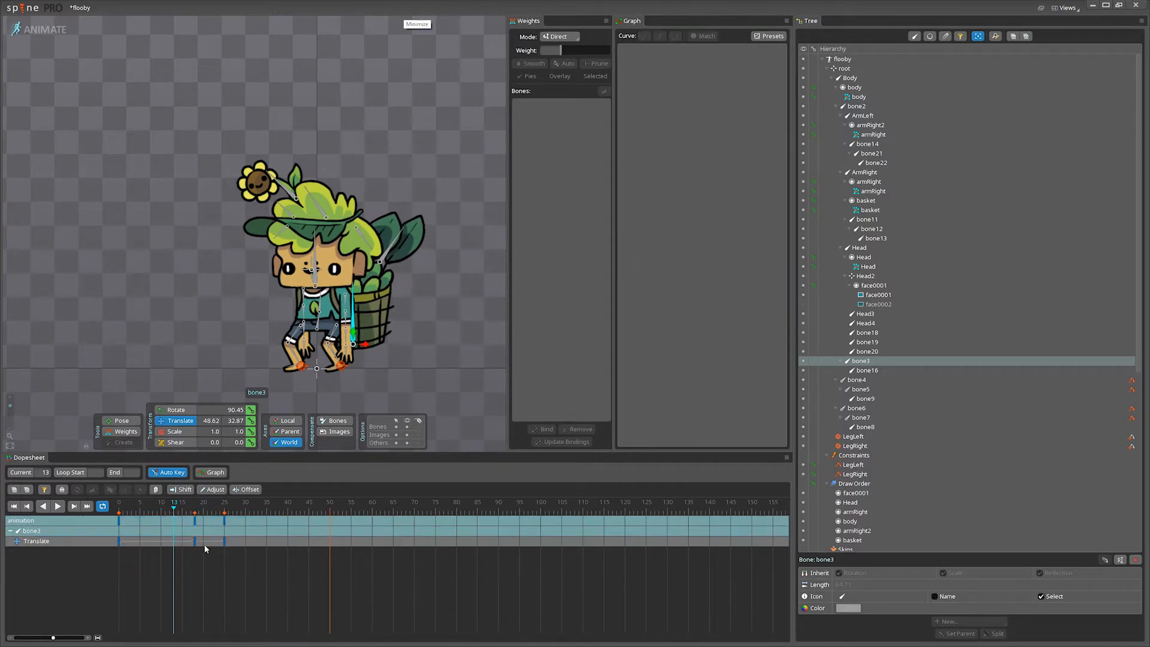
click(119, 508)
click(58, 506)
click(57, 506)
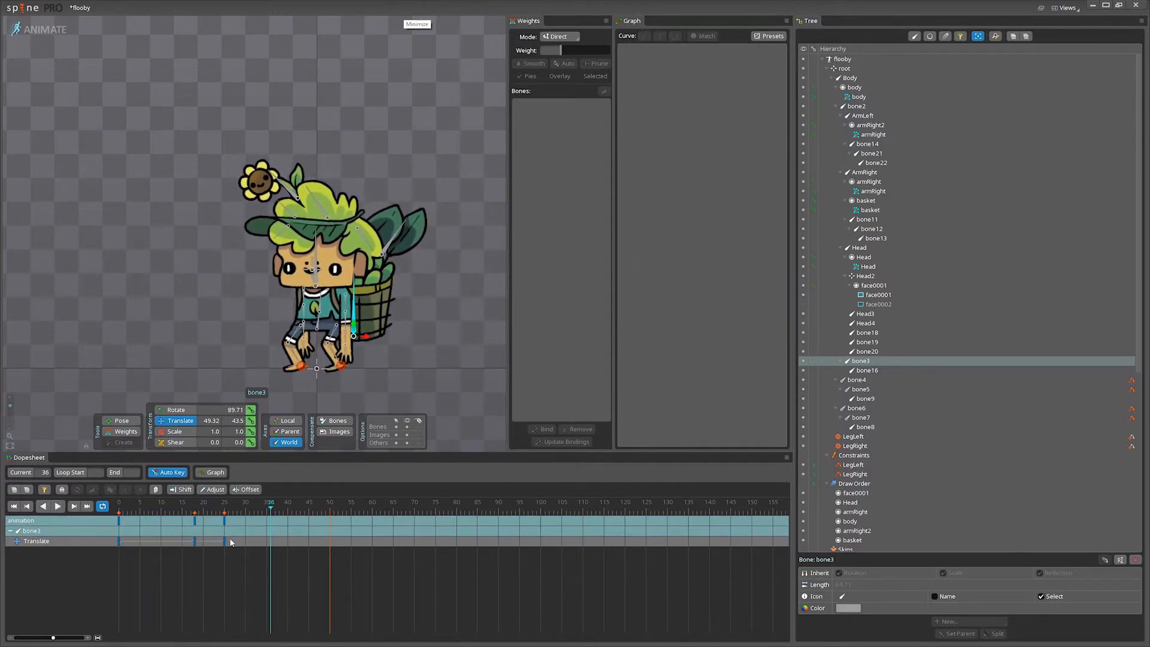
Raise bone3 to about Y 40 at frame 18, and copy its translate keys to repeat from frame 25 through frame 50.
drag(223, 508, 196, 509)
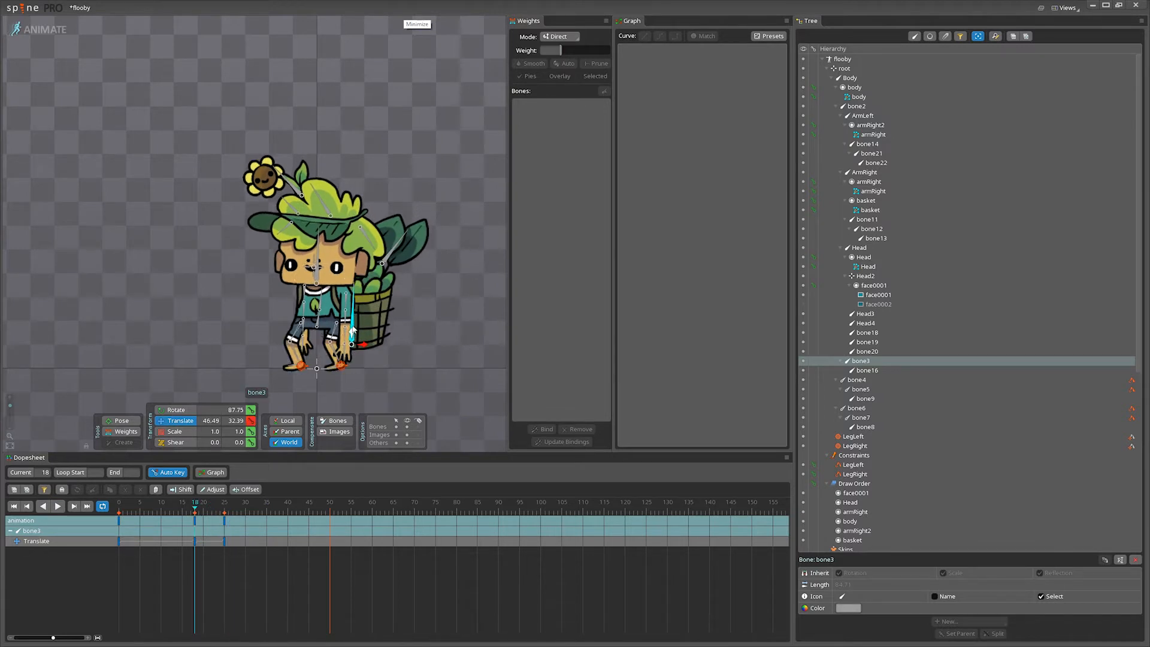
drag(352, 329, 351, 326)
drag(272, 547, 117, 516)
click(228, 520)
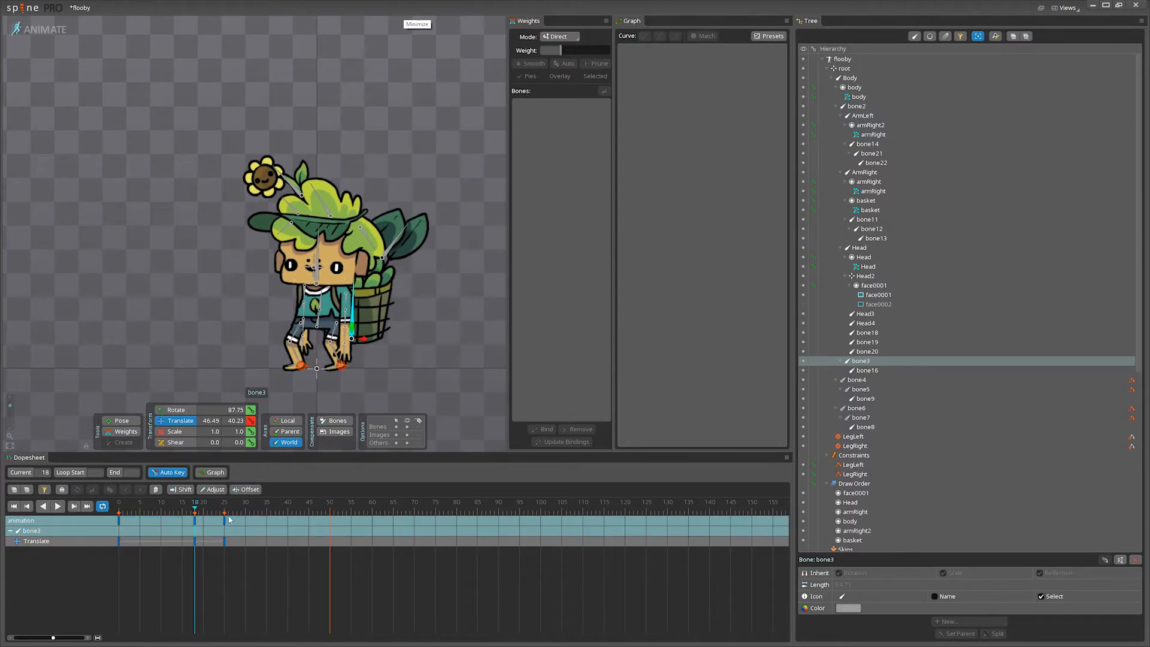
click(225, 512)
key(ctrl+v)
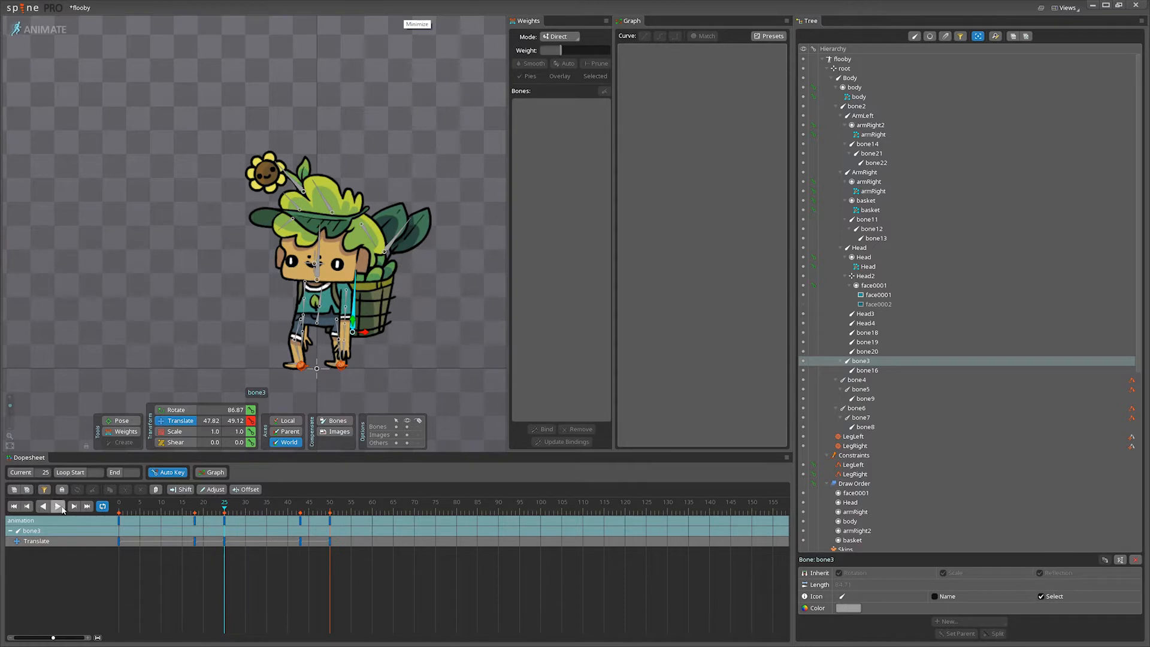
click(61, 508)
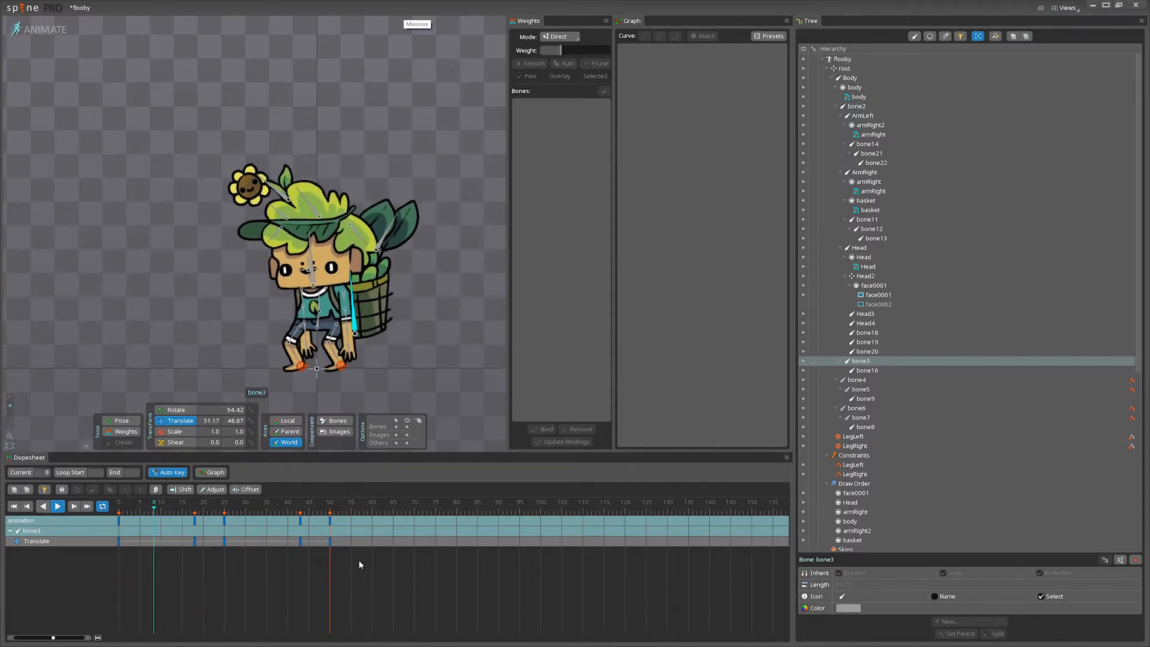
click(59, 506)
Key bone16's rotation at about 58° on frame 0 and copy that key to frames 50 and 25.
click(403, 228)
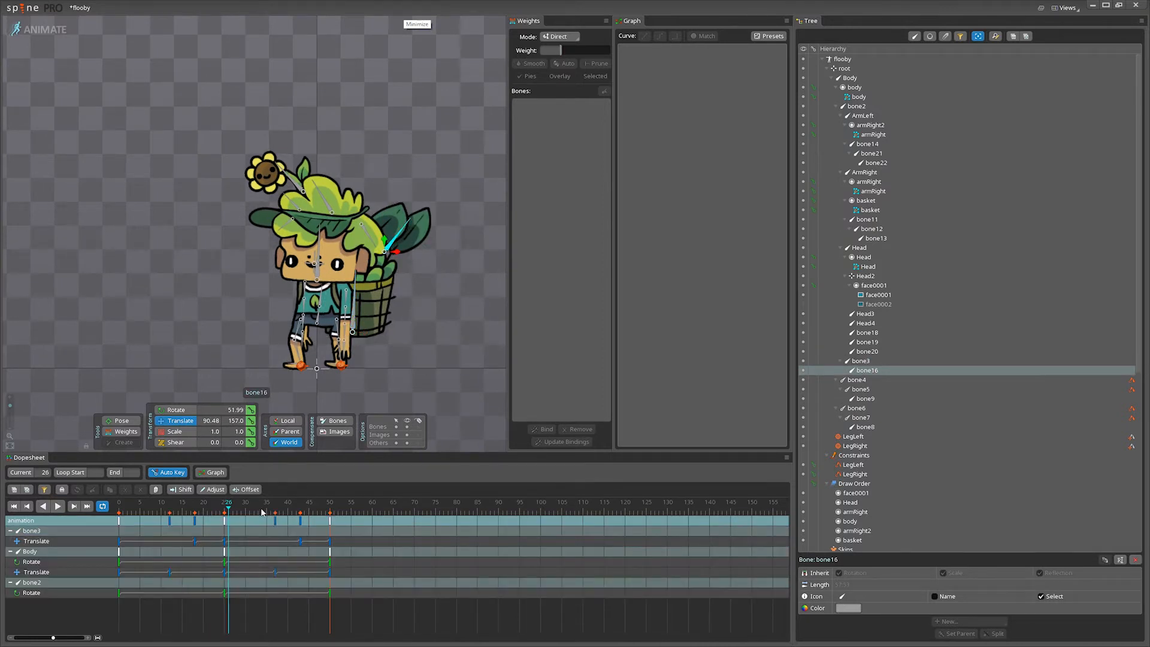
drag(256, 512, 119, 512)
drag(424, 326, 274, 371)
key(ctrl+z)
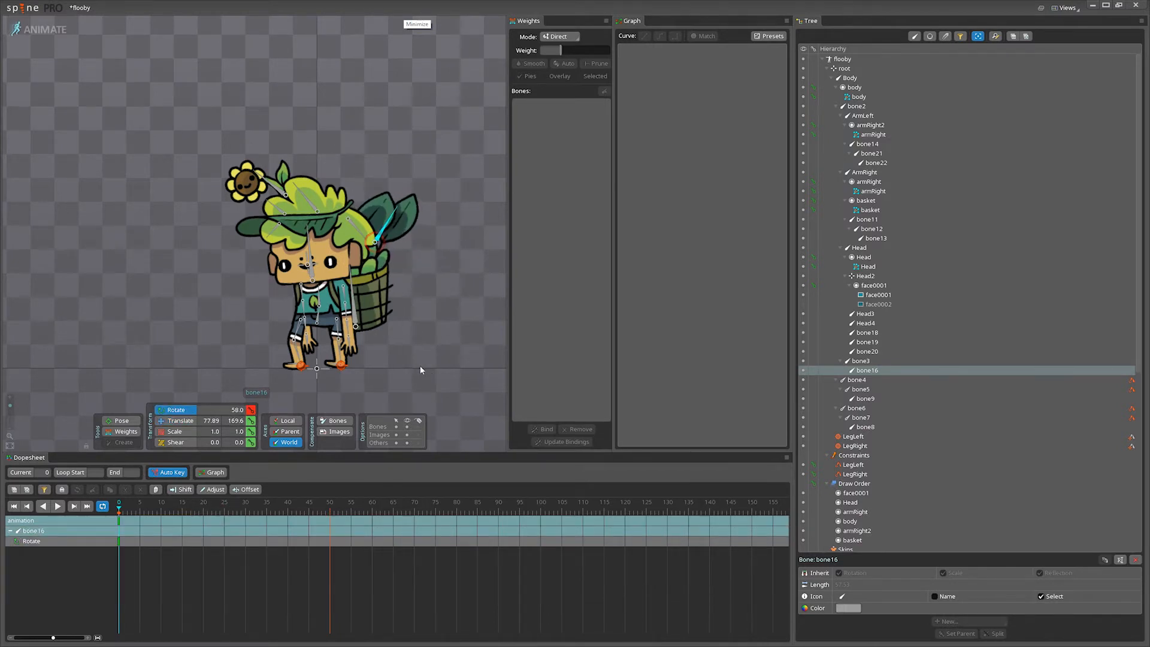
click(122, 525)
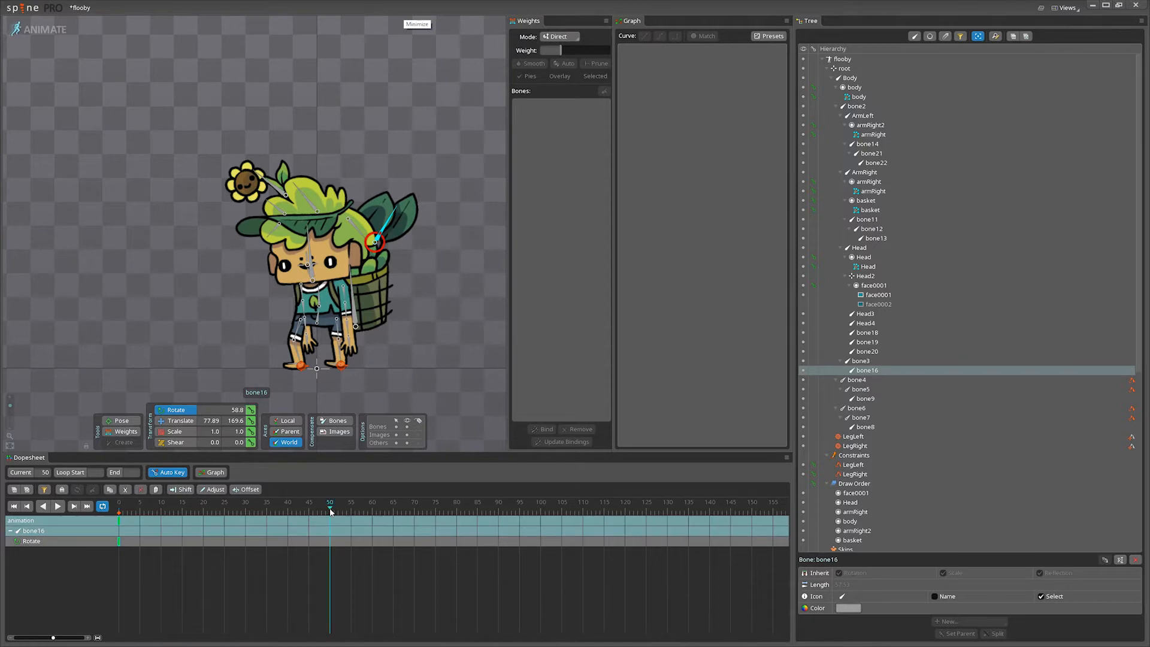
key(ctrl+v)
click(223, 509)
key(ctrl+v)
Rotate bone16 to about 64° at frame 13 and place further rotate keys at frames 28 and 38.
drag(223, 511, 174, 511)
drag(426, 296, 437, 278)
drag(149, 512, 237, 514)
key(ctrl+v)
click(237, 512)
Give all bone16 rotate keys an eased Bezier curve, with a much slower start on the frame 28 key.
key(ctrl+a)
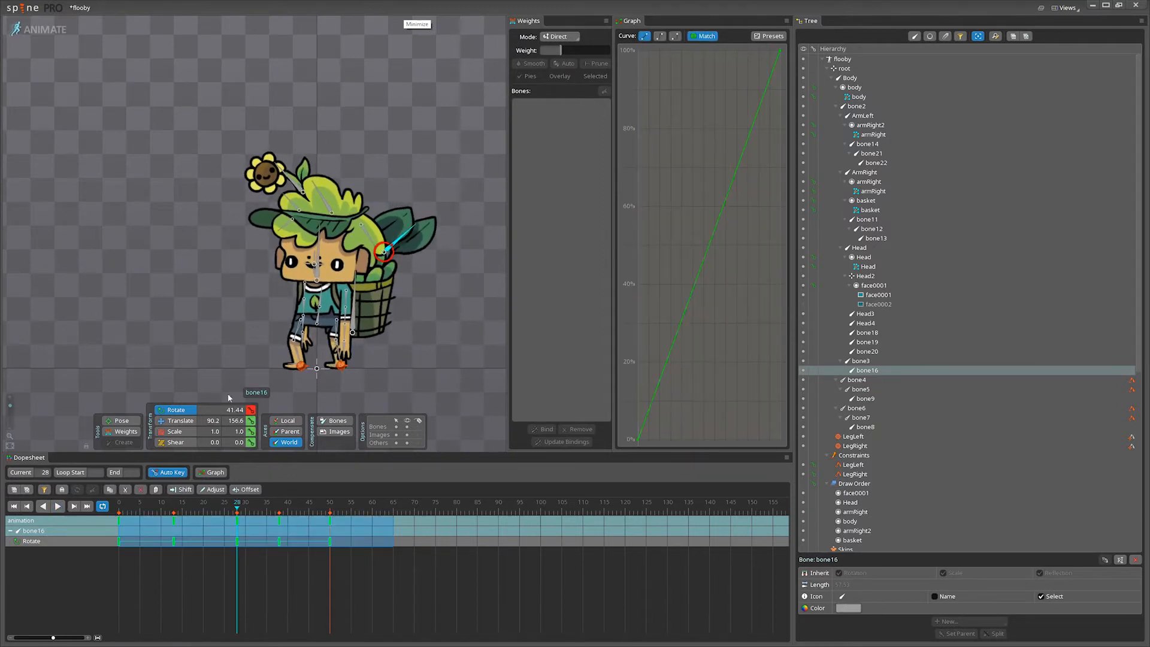
drag(676, 436, 721, 412)
click(237, 541)
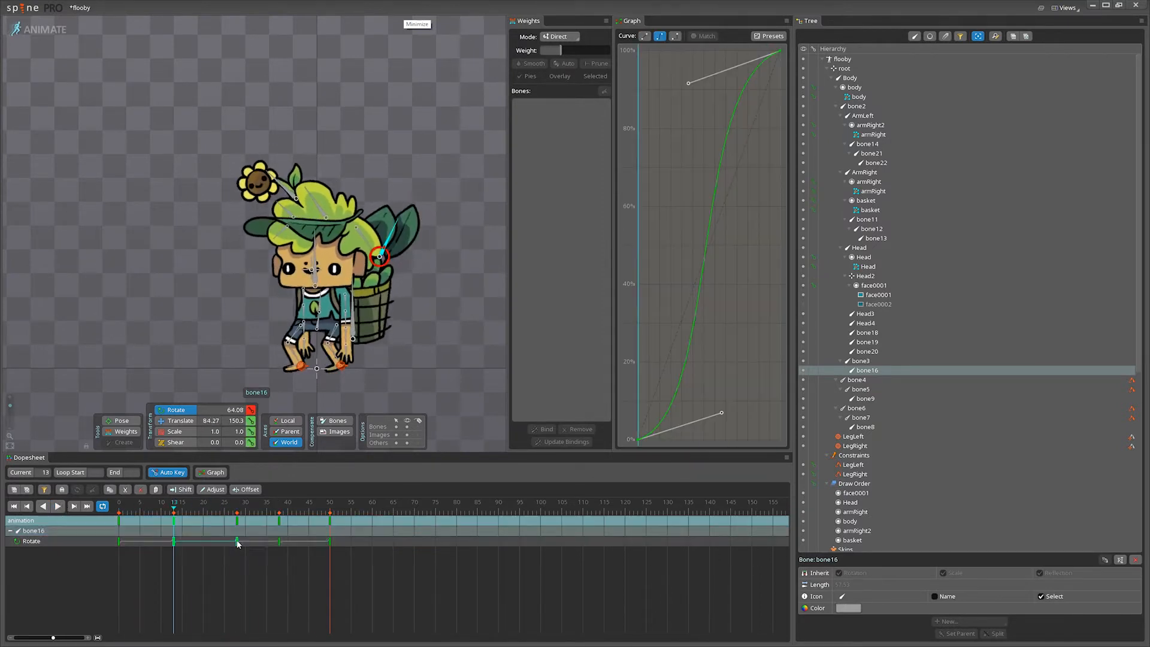
drag(237, 512, 237, 519)
drag(721, 413, 780, 400)
drag(688, 83, 765, 90)
Delete bone16's rotate key at frame 38 and play back the animation.
click(56, 506)
click(280, 521)
key(Delete)
click(56, 506)
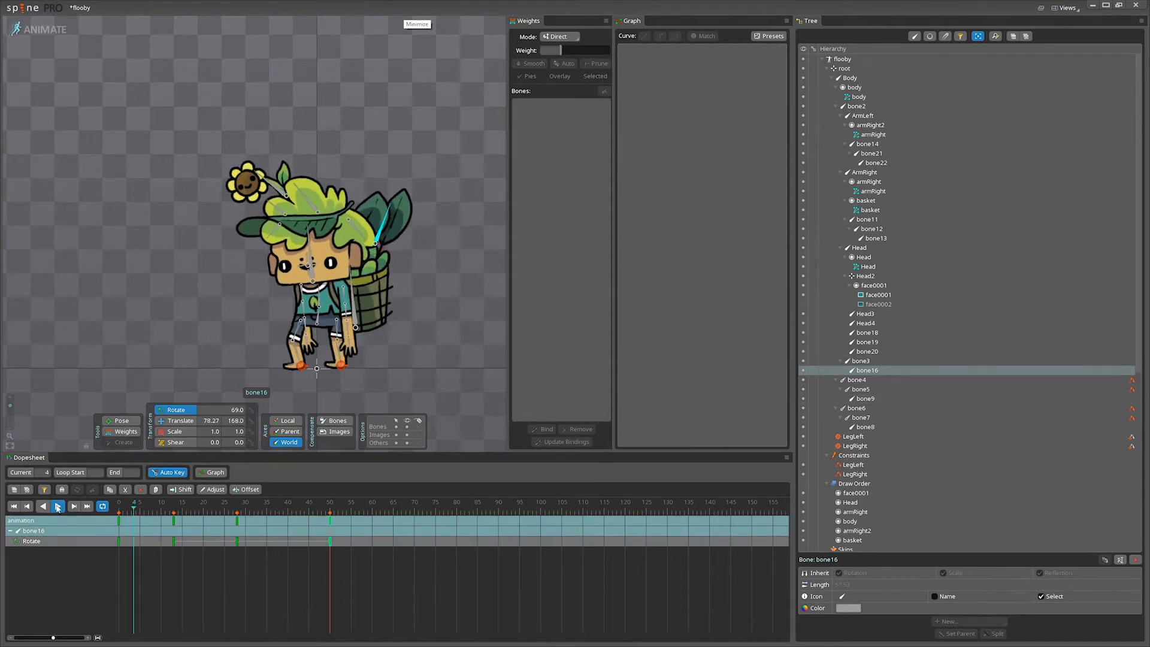
Strengthen the ease-out on the curve of bone16's frame 28 rotate key and play it back.
drag(232, 526, 372, 545)
click(237, 541)
drag(766, 90, 671, 82)
click(59, 506)
Replace bone16's end key with a copy of its frame 0 rotate key at frame 50 and play back the loop.
drag(275, 506, 349, 531)
click(238, 540)
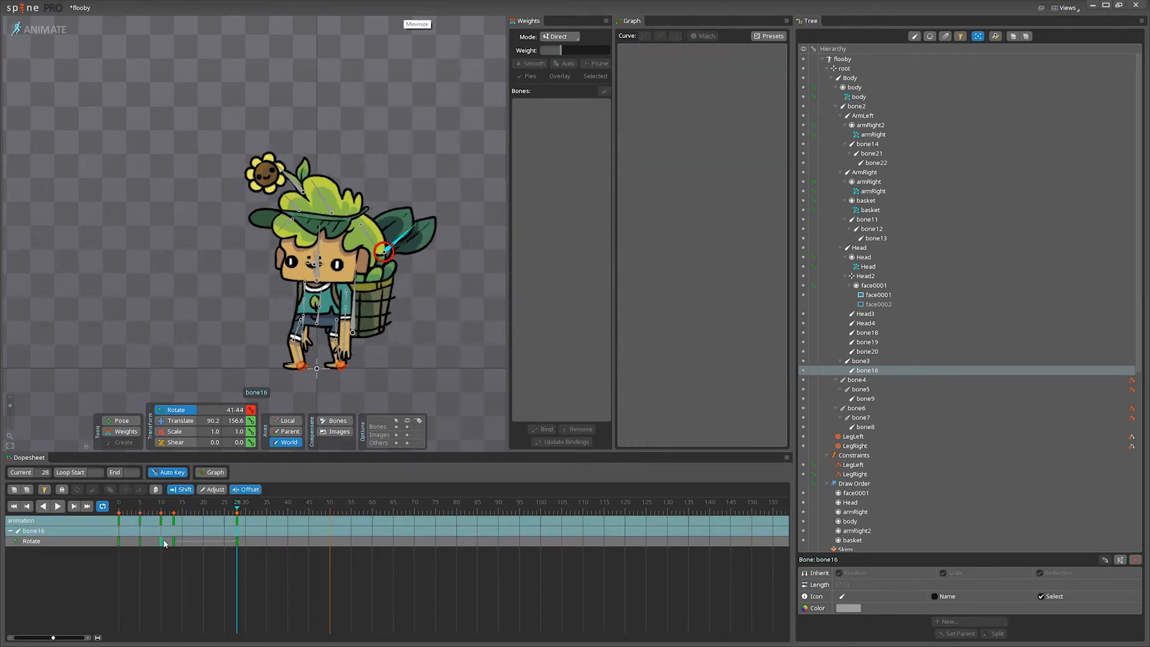
drag(161, 541, 140, 542)
click(120, 542)
key(ctrl+c)
click(330, 506)
key(ctrl+v)
click(58, 506)
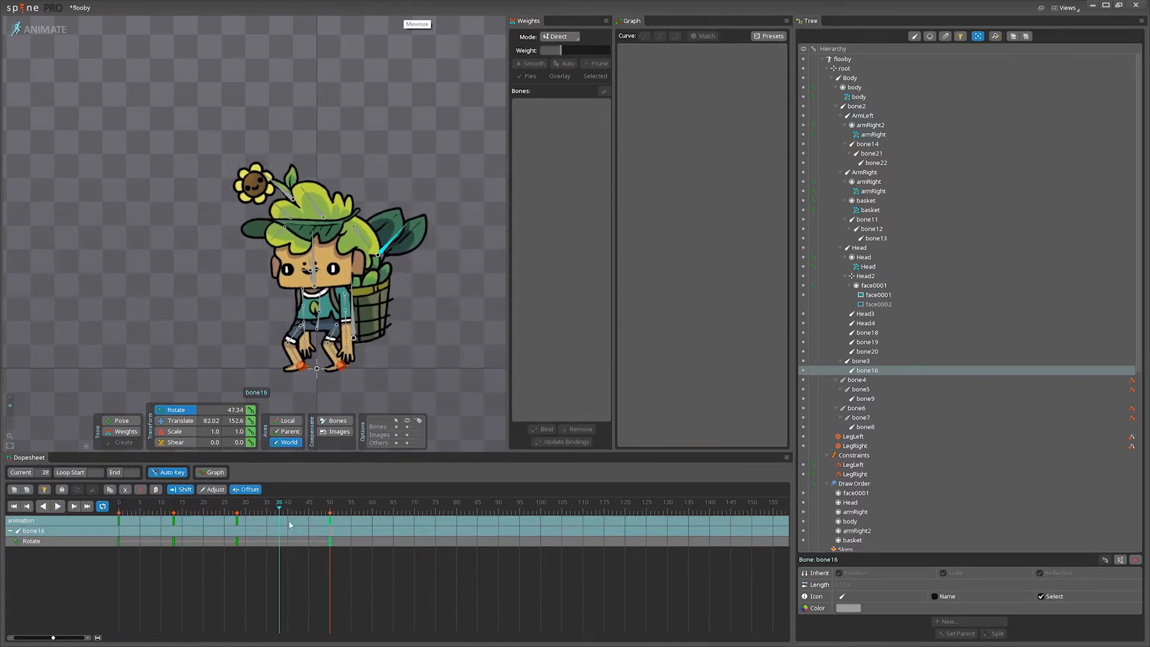
click(57, 506)
click(58, 506)
click(58, 506)
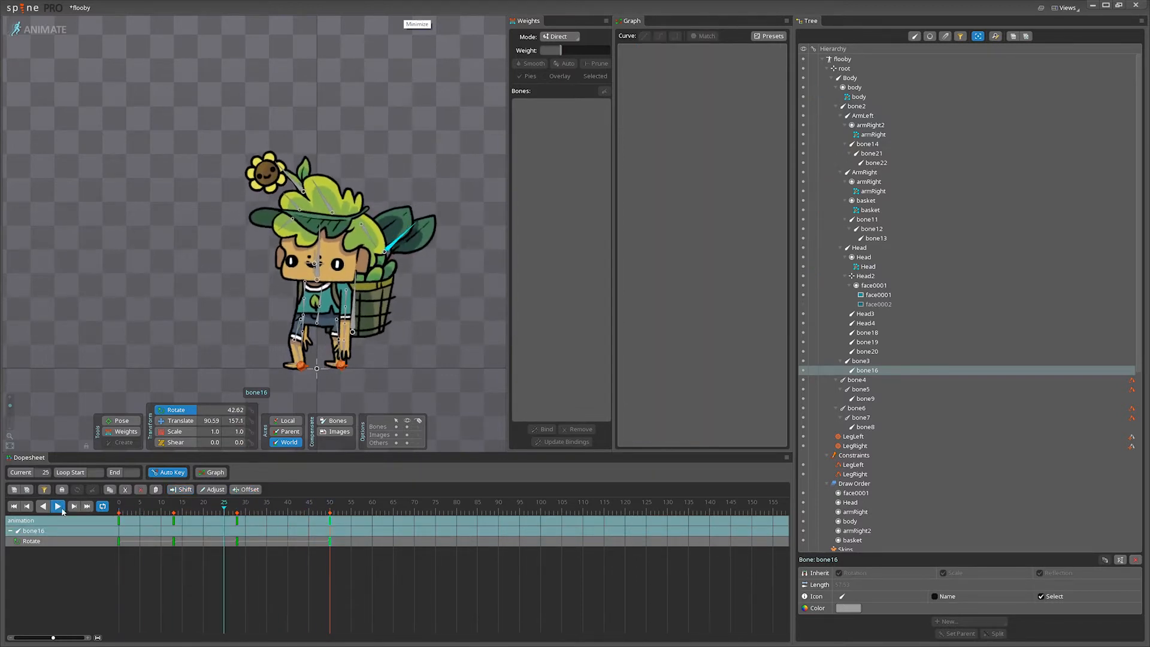
click(58, 506)
Try an extra bone16 rotate key at frame 46 to soften the loop's end, and play it back.
drag(187, 557, 119, 517)
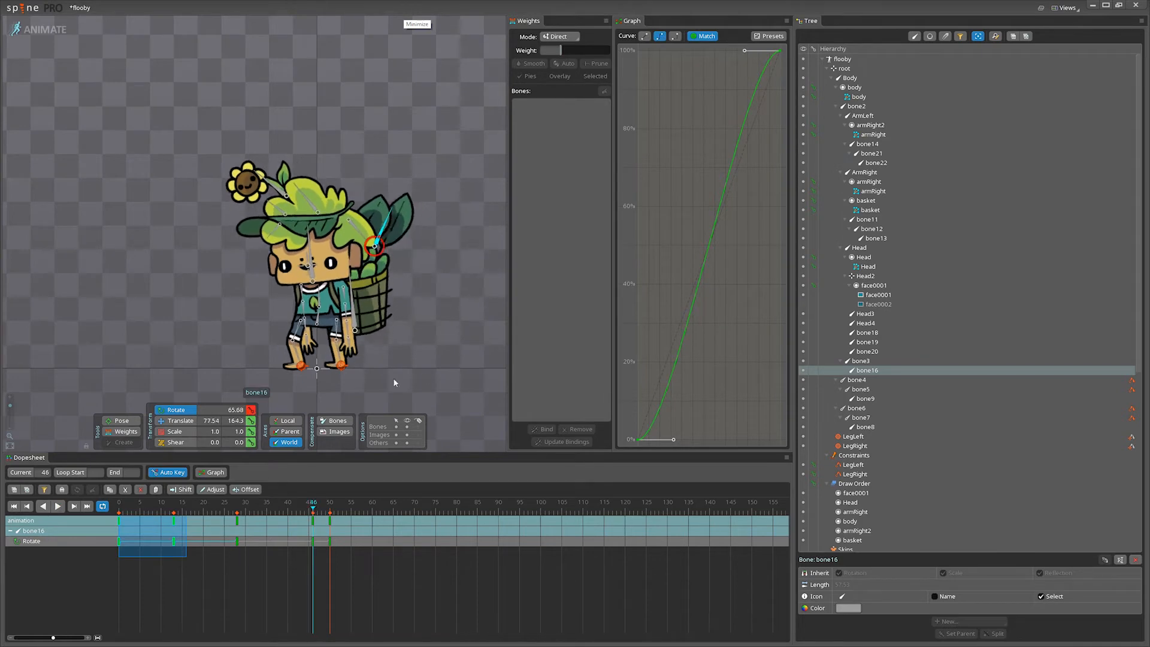
key(d)
key(d)
key(End)
drag(419, 329, 418, 325)
click(58, 506)
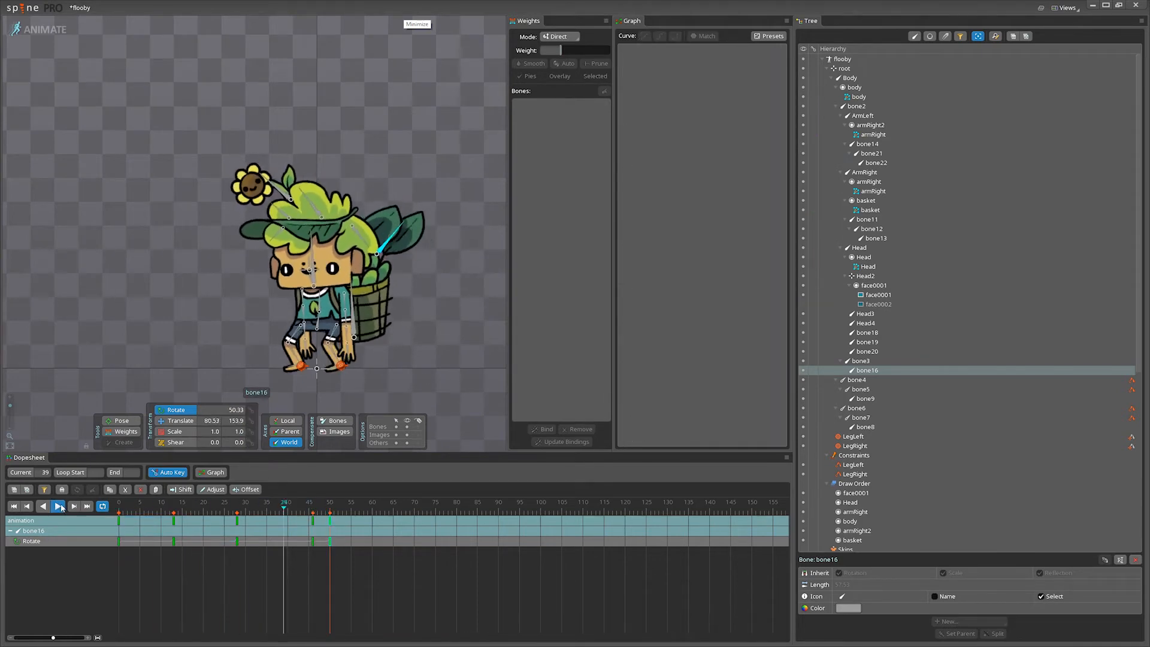
Remove bone16's extra rotate key at frame 46 and play back the animation.
click(315, 513)
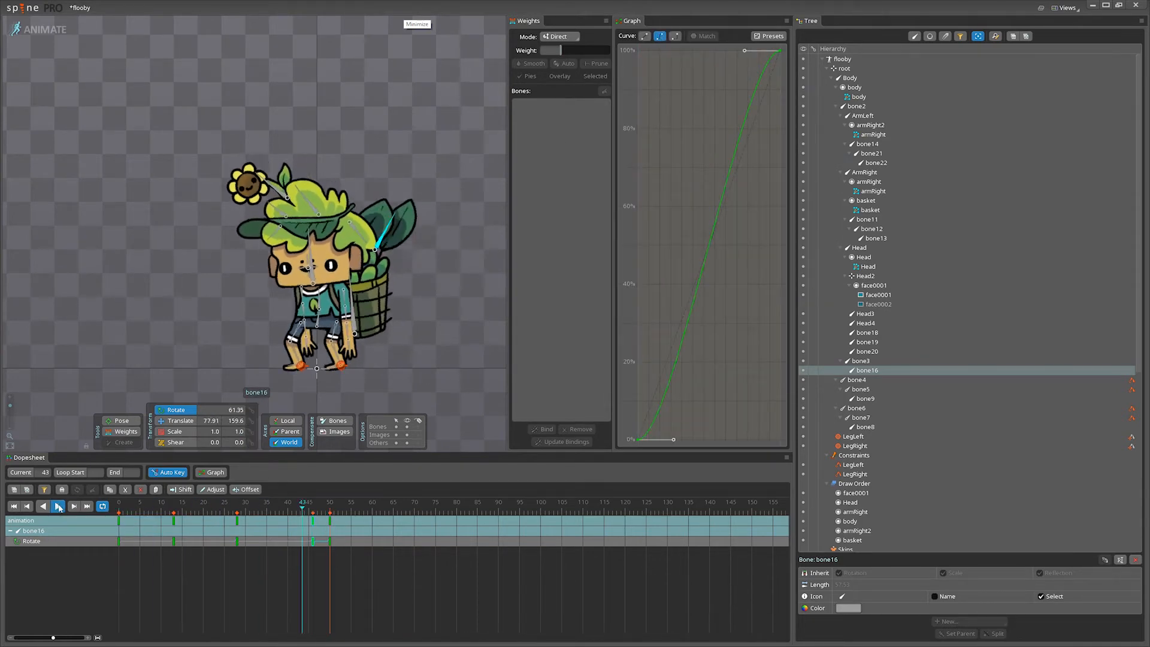
click(265, 526)
click(332, 515)
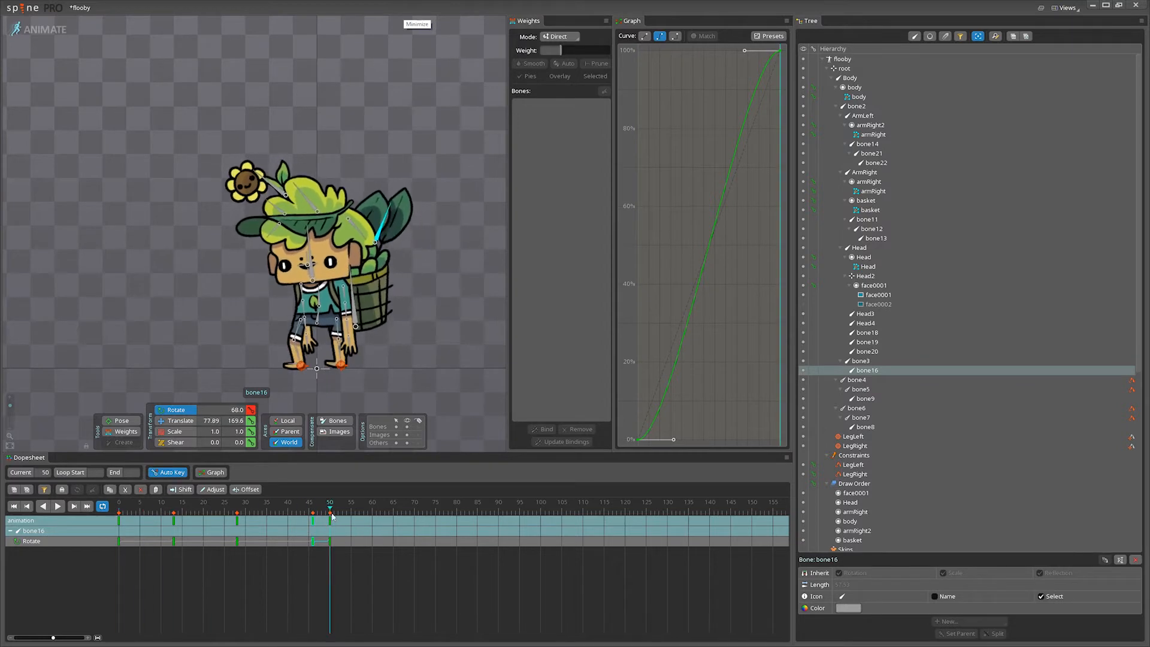
click(119, 514)
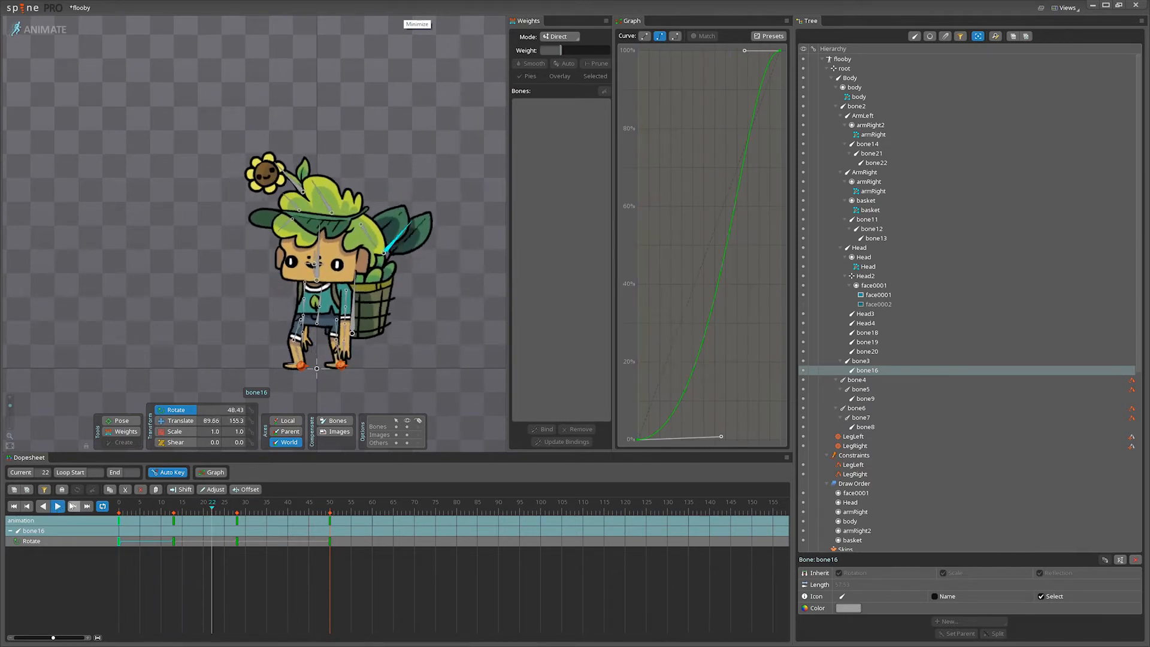
click(58, 506)
Try compressing bone16's rotate keys so they end at frame 25, play back the motion, and undo the compression.
drag(118, 518, 413, 576)
drag(413, 548, 287, 548)
click(275, 542)
drag(119, 518, 413, 567)
drag(413, 546, 266, 547)
click(263, 557)
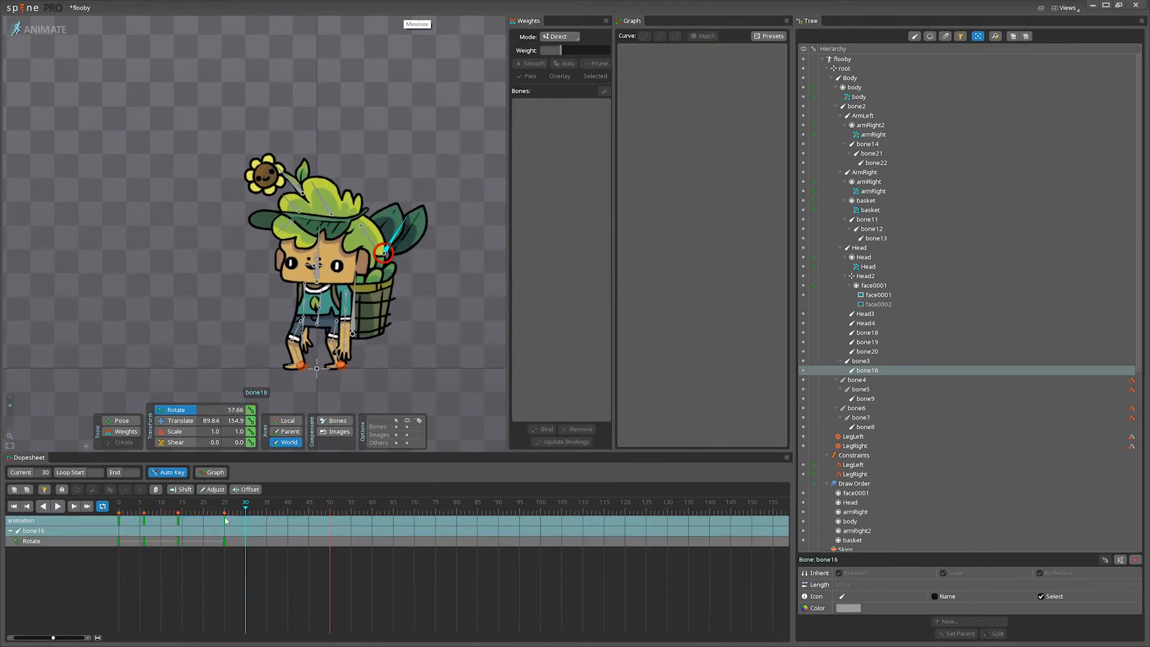
click(58, 506)
key(ctrl+z)
key(ctrl+z)
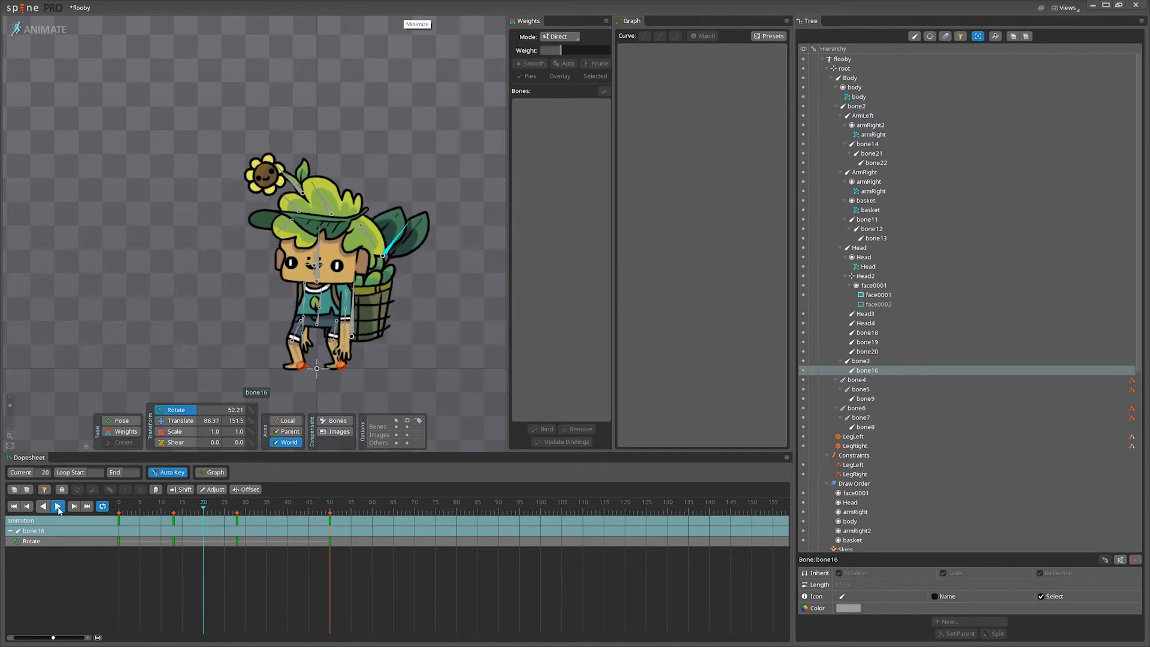
Play back the animation and inspect the curves of bone16's rotate keys at frames 28 and 13.
click(58, 507)
drag(383, 561, 118, 520)
click(58, 507)
click(237, 540)
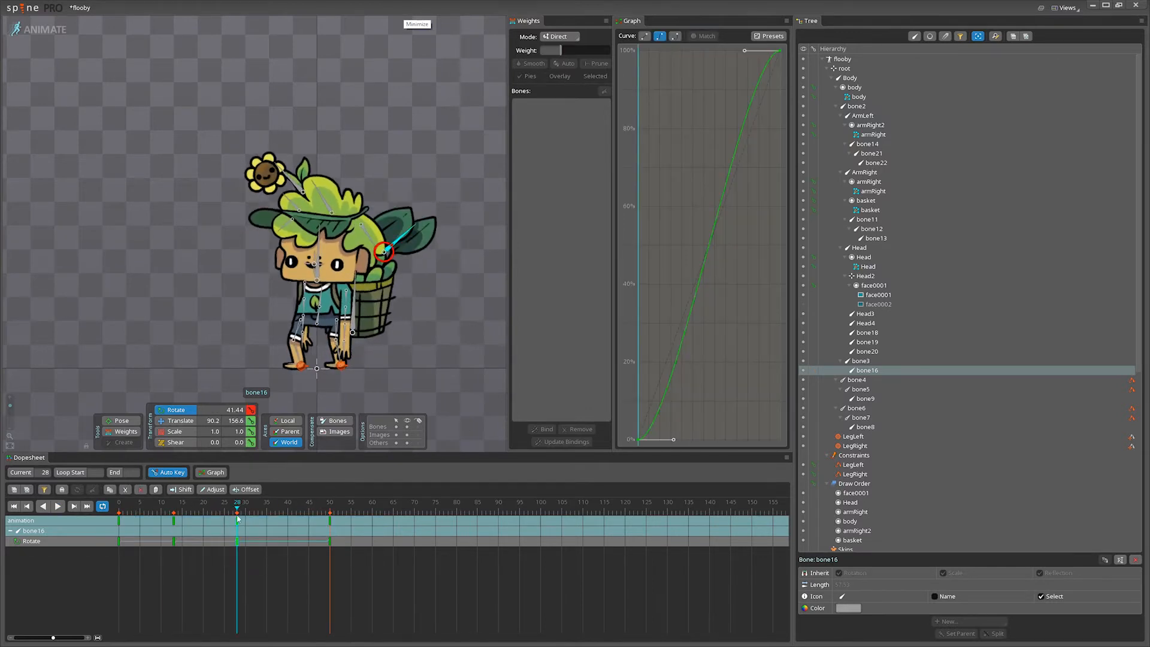
click(174, 522)
click(58, 506)
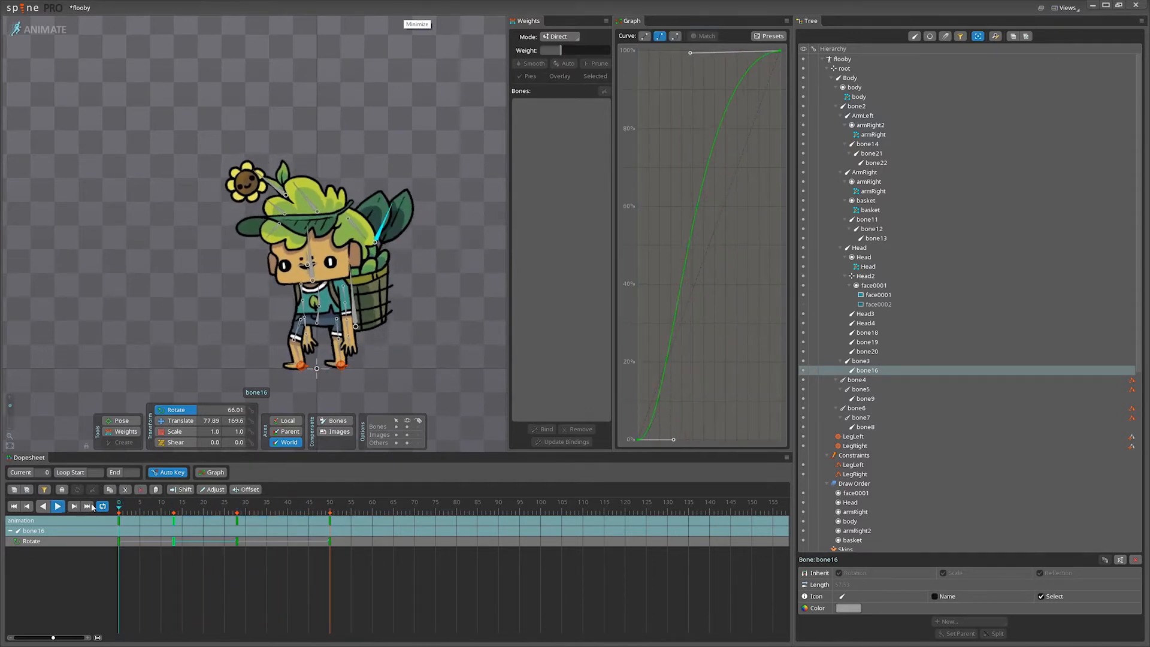
Give all of bone3's translate keys the default ease-in, ease-out Bezier curve and play back the animation.
drag(161, 503, 119, 503)
click(356, 326)
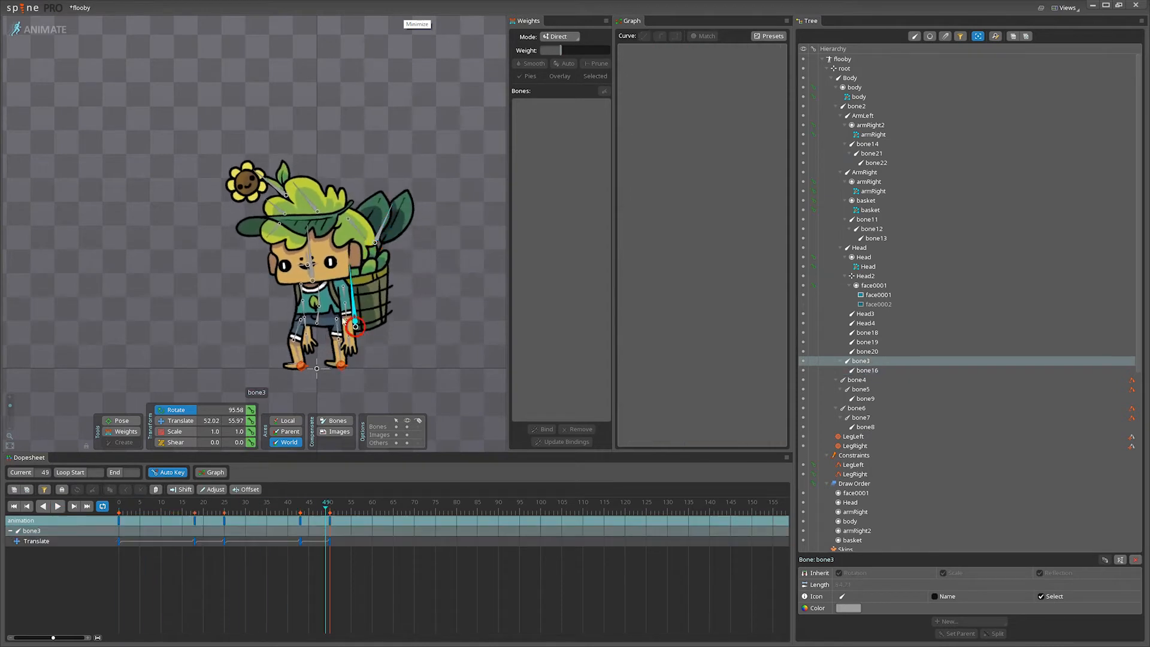
drag(423, 556, 119, 517)
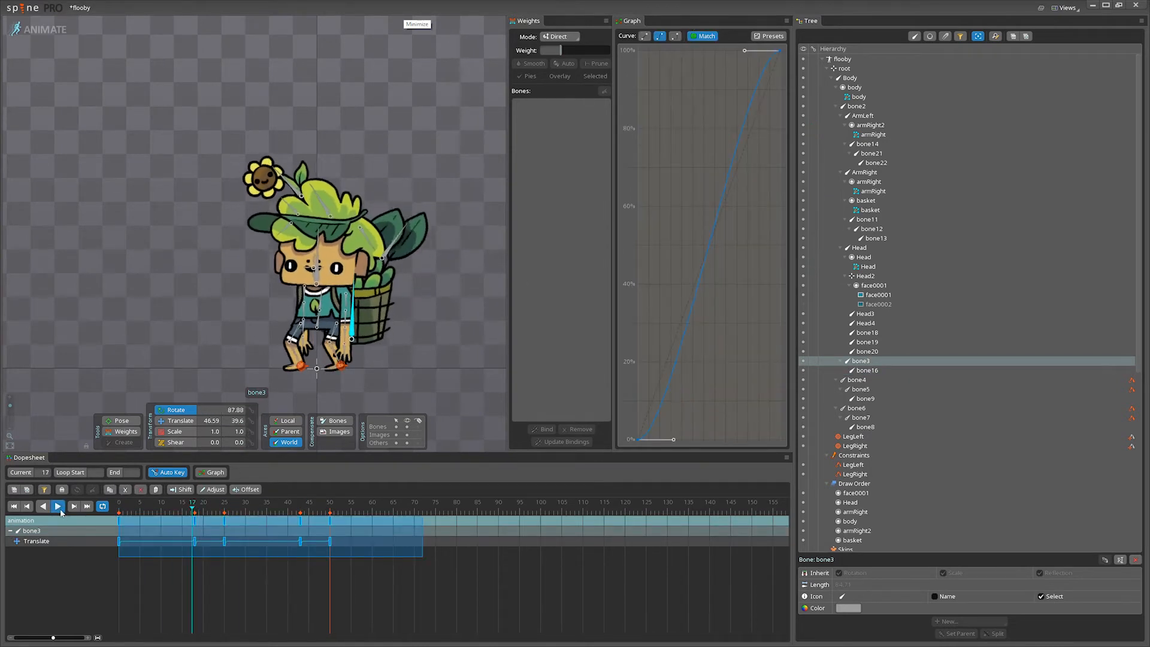
click(59, 507)
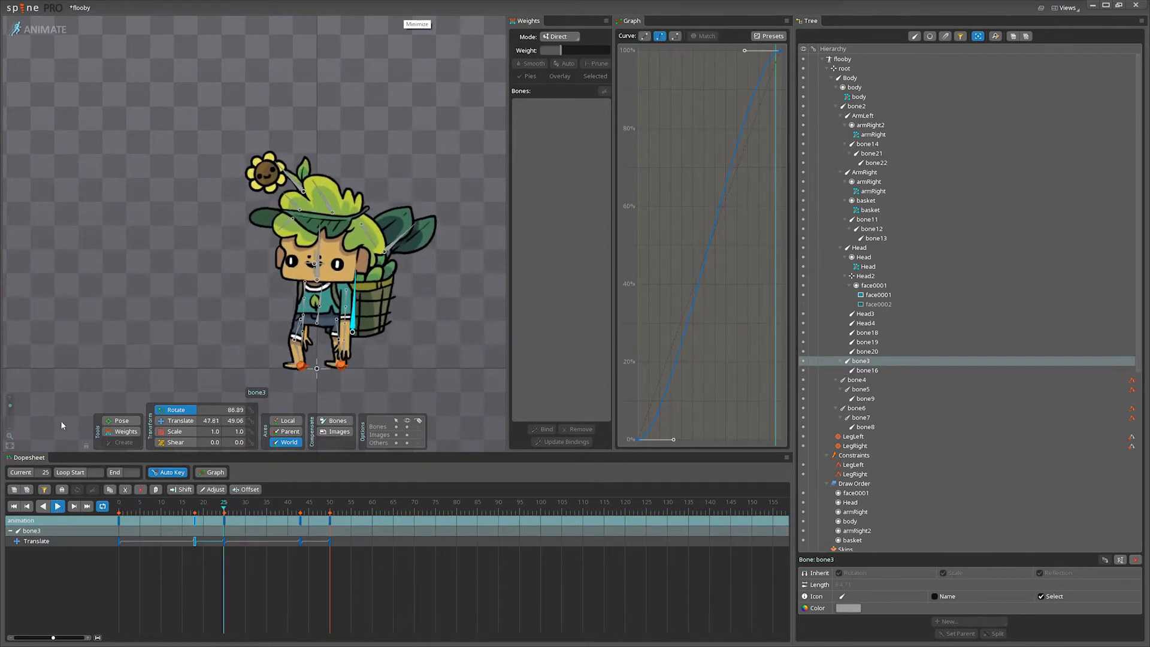
click(74, 506)
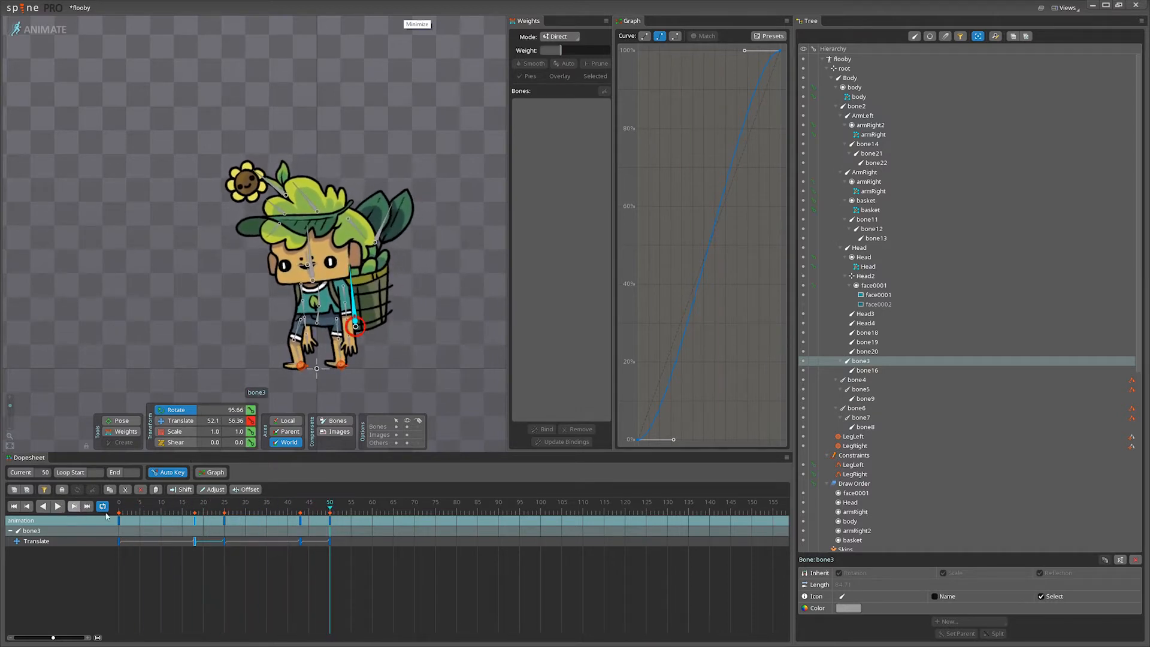
Examine the right arm's bone chain, the basket slot and its weights, and the bone that drives the basket.
click(343, 290)
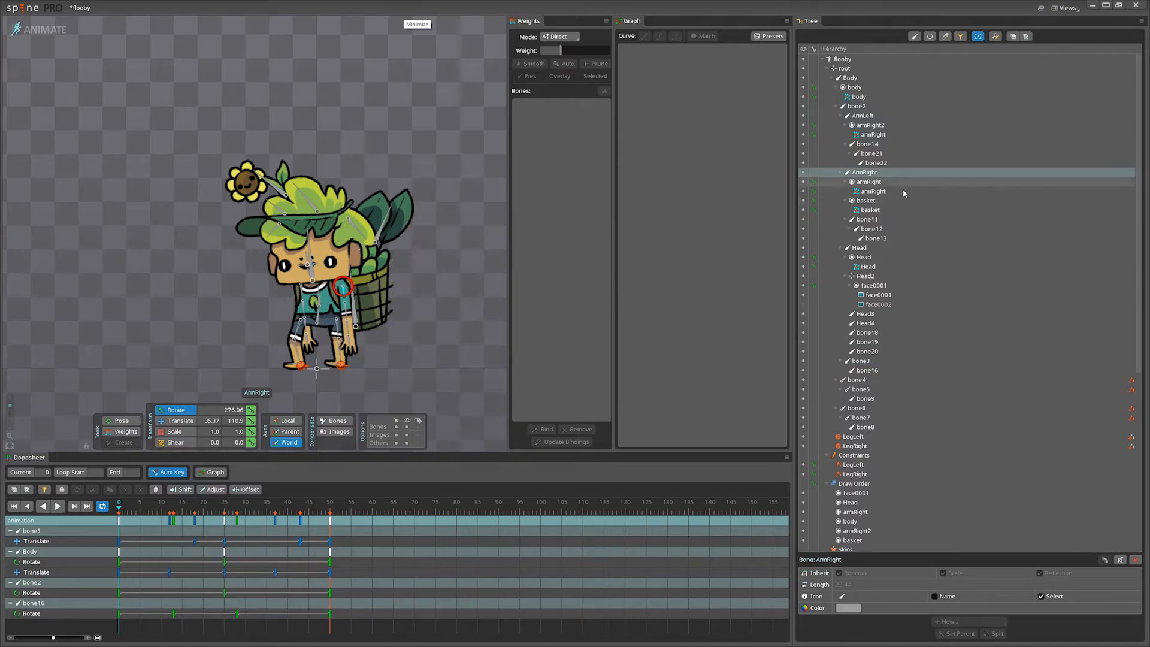
ctrl+click(877, 238)
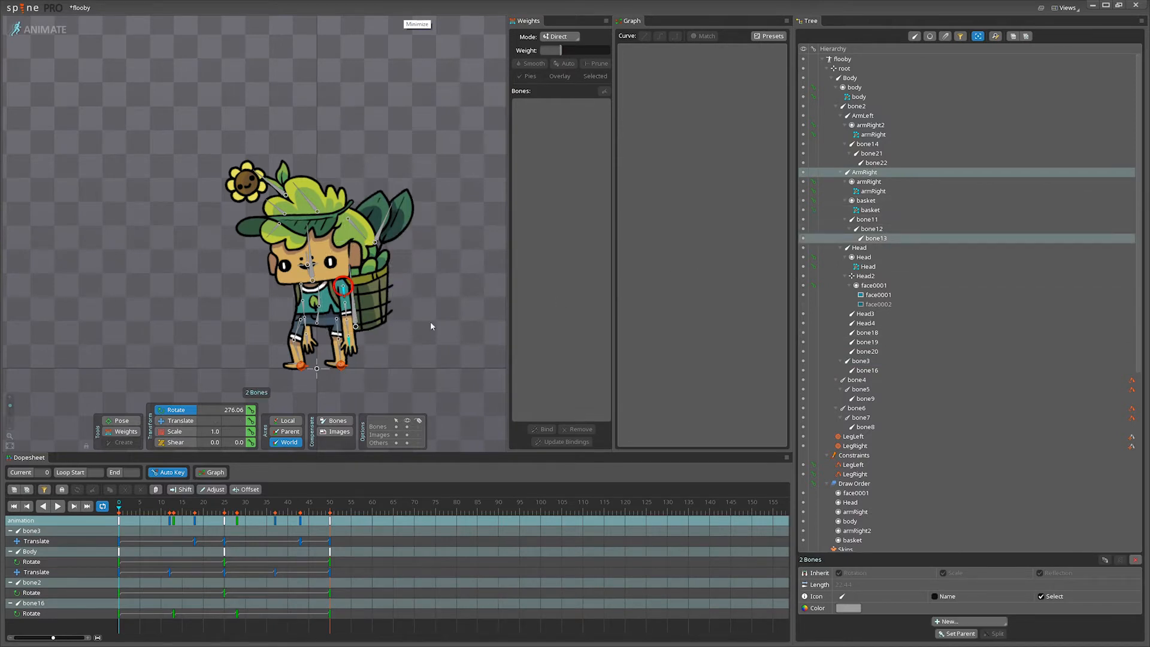
shift+click(867, 219)
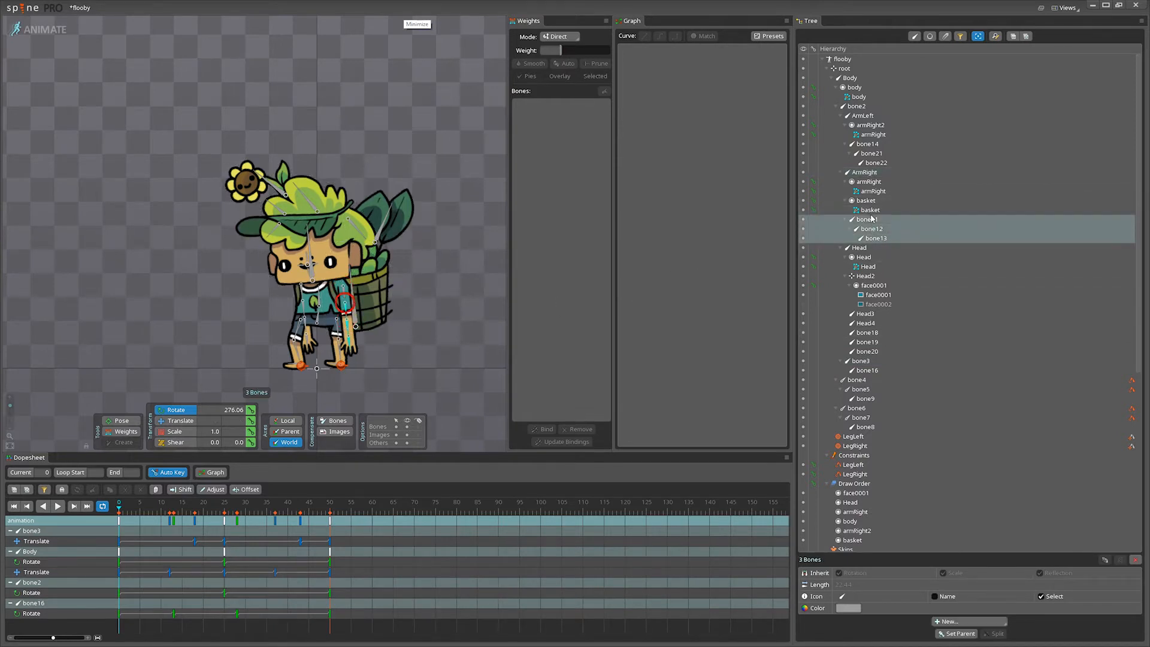
shift+click(868, 175)
click(900, 199)
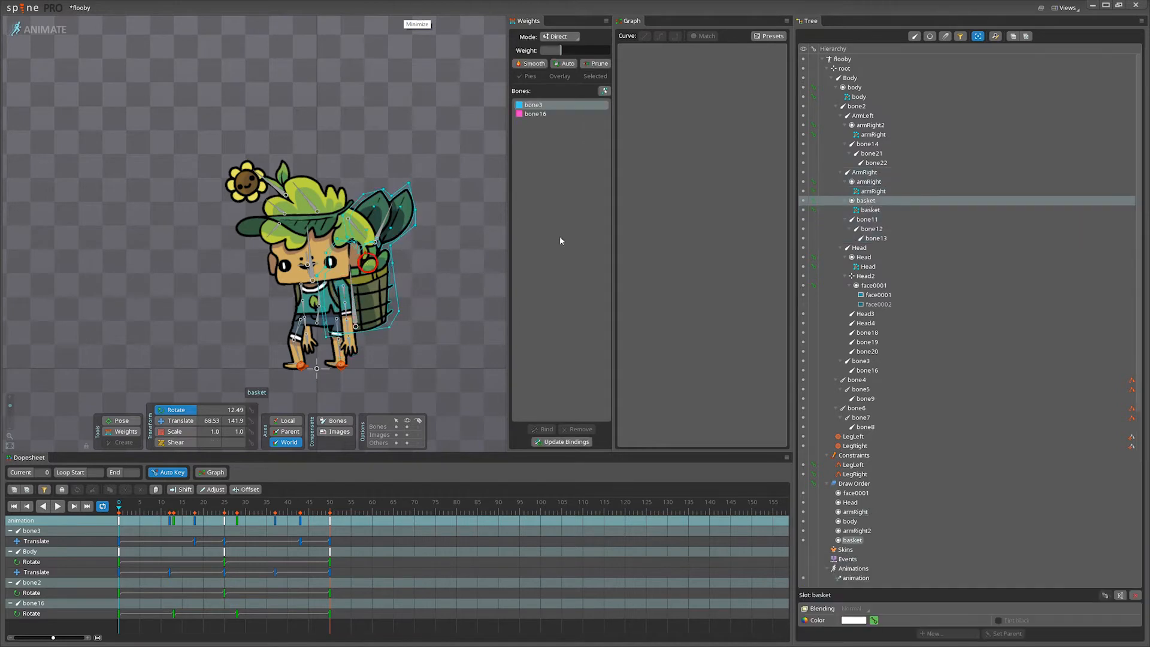
click(358, 314)
click(349, 299)
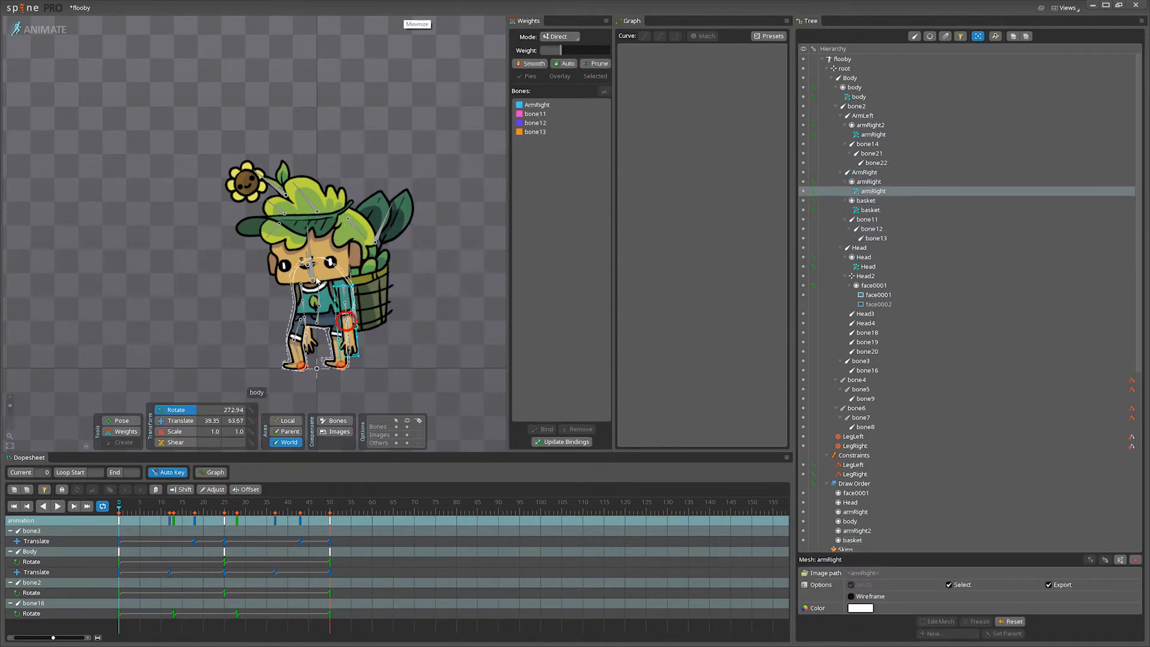
click(314, 279)
click(354, 301)
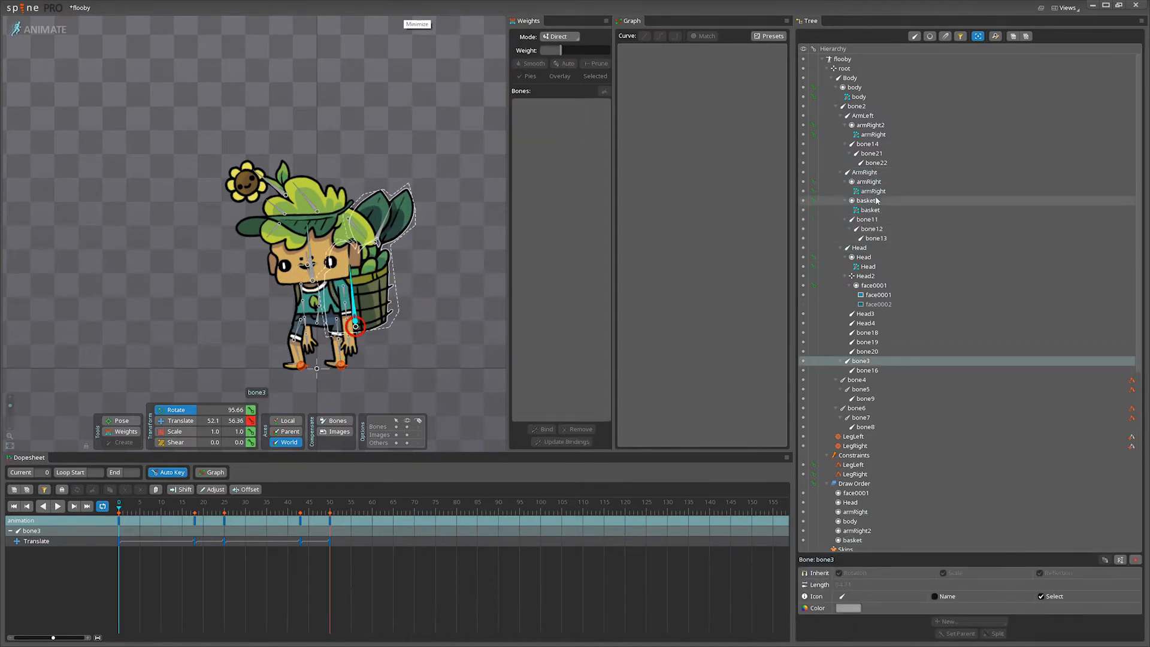
Reparent the basket slot from ArmRight to bone3 in Setup mode.
drag(867, 201, 803, 351)
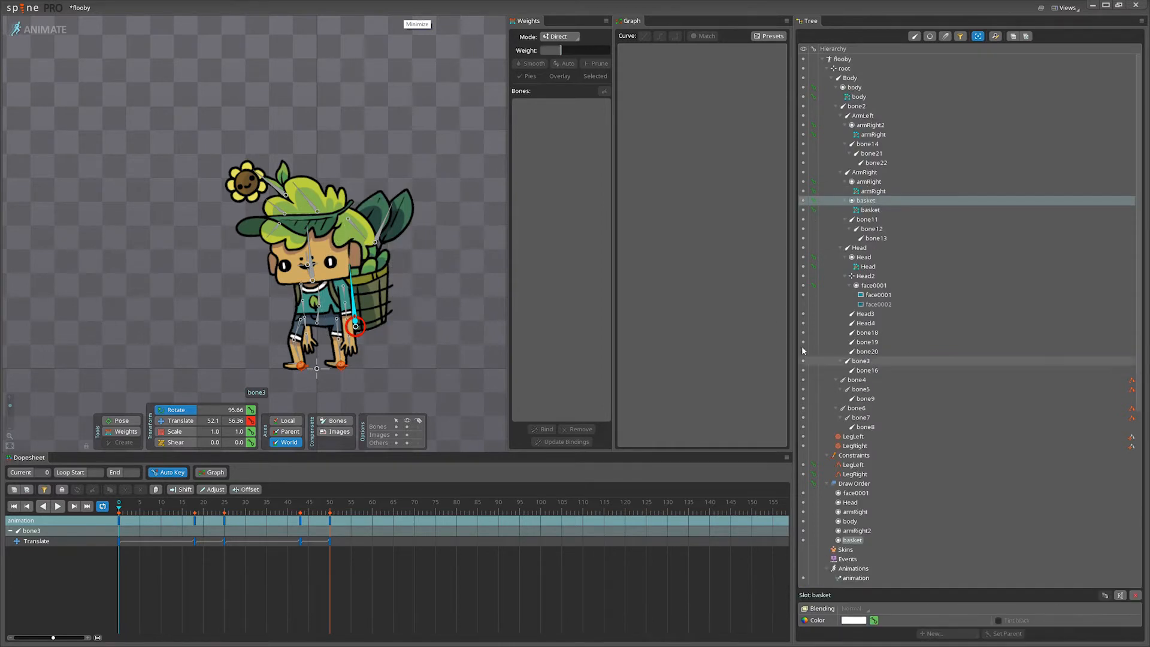
click(44, 31)
drag(866, 201, 873, 357)
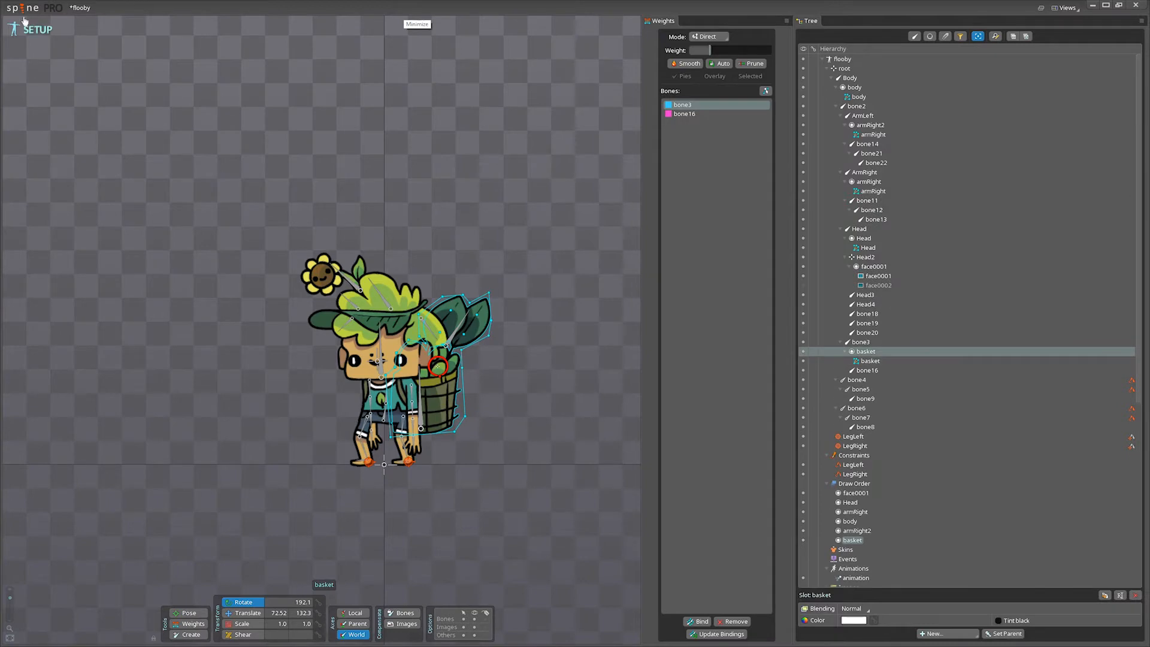
Rename bone3 as Basket and save the project.
double_click(858, 342)
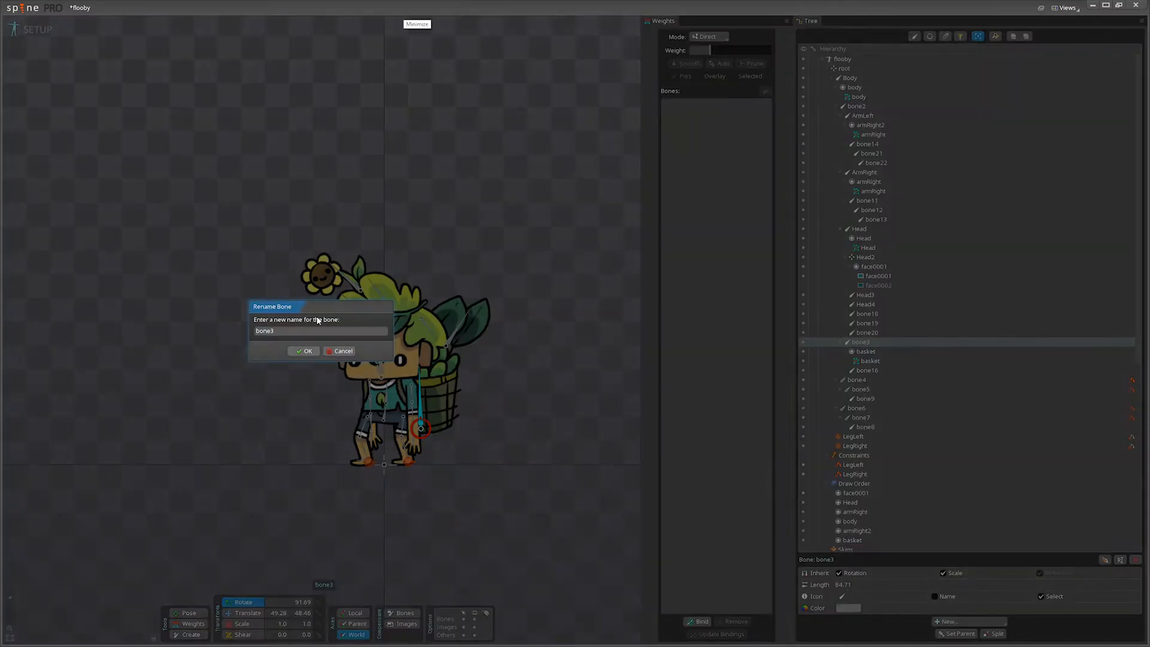
drag(316, 331, 163, 333)
text(Basket)
key(Return)
key(ctrl+s)
Return to Animate mode and play back the animation.
click(30, 28)
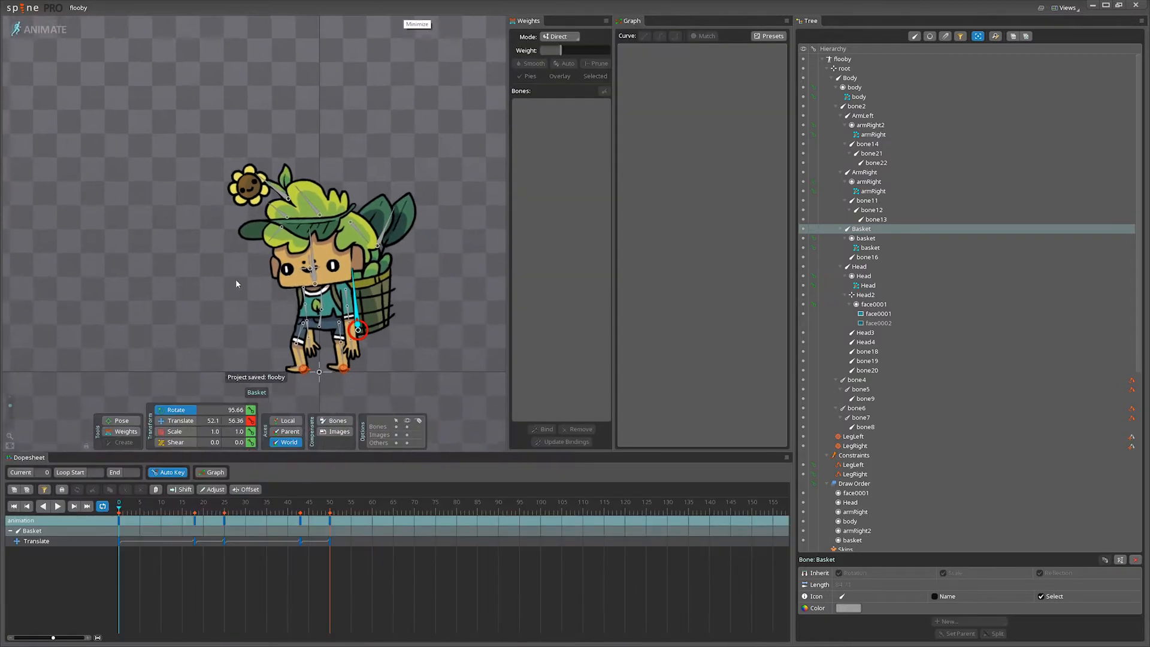
click(57, 506)
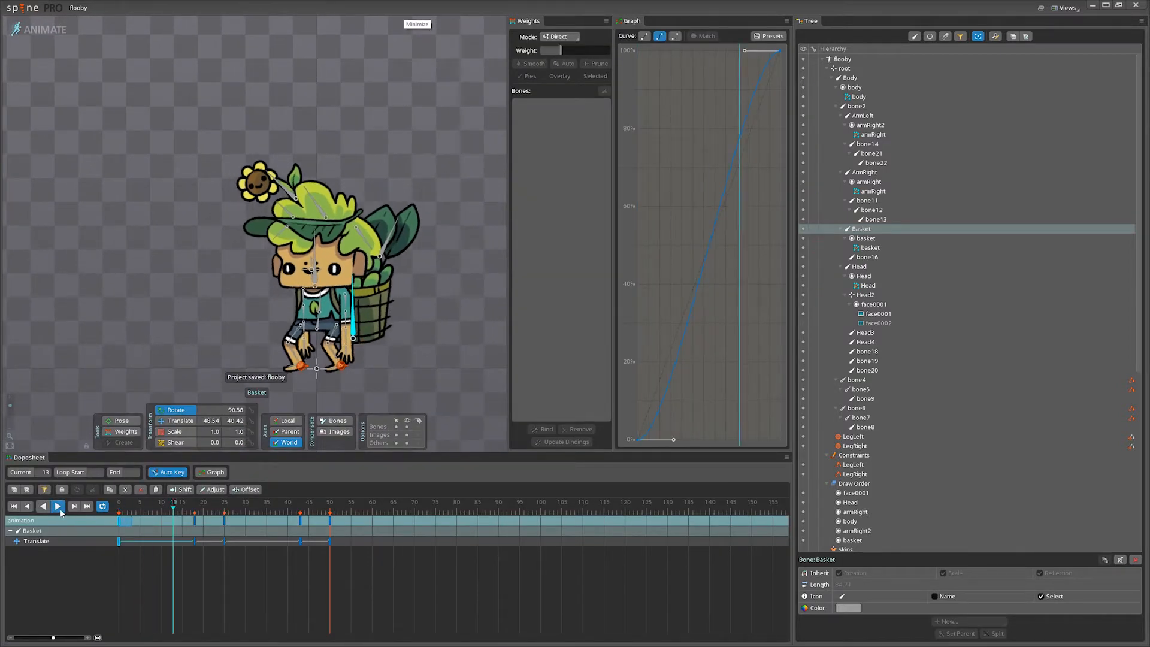
click(59, 508)
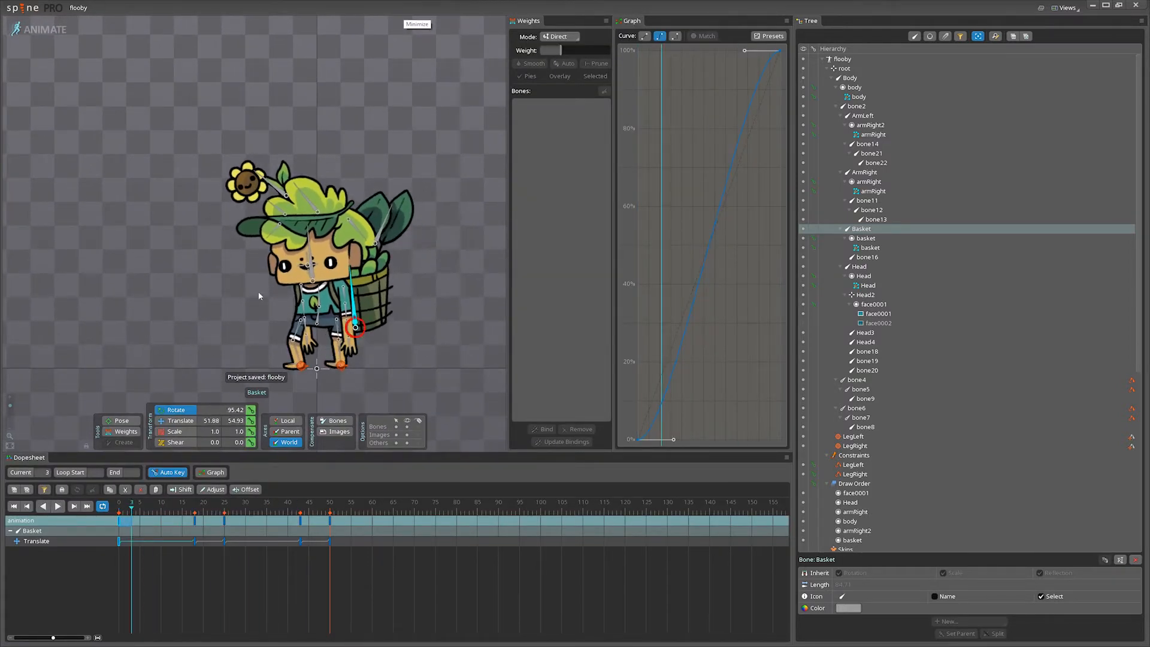
Key the Head bone raised slightly to a Y translation of about 120.3 at frame 0 and copy that key to frame 25.
click(312, 273)
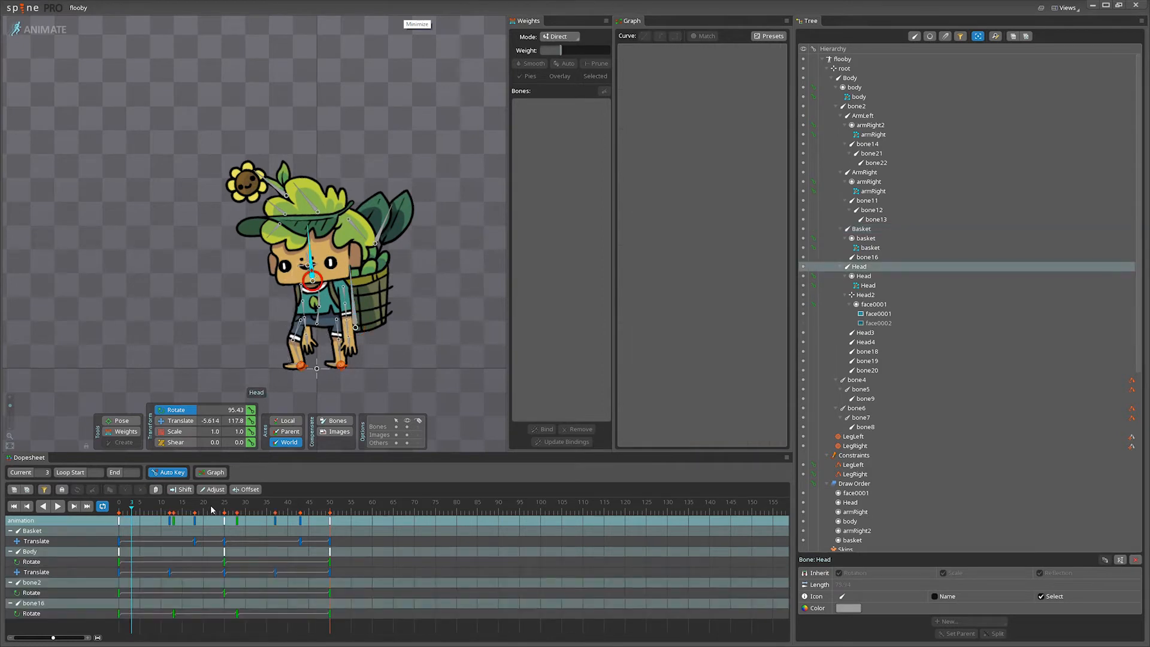
click(57, 506)
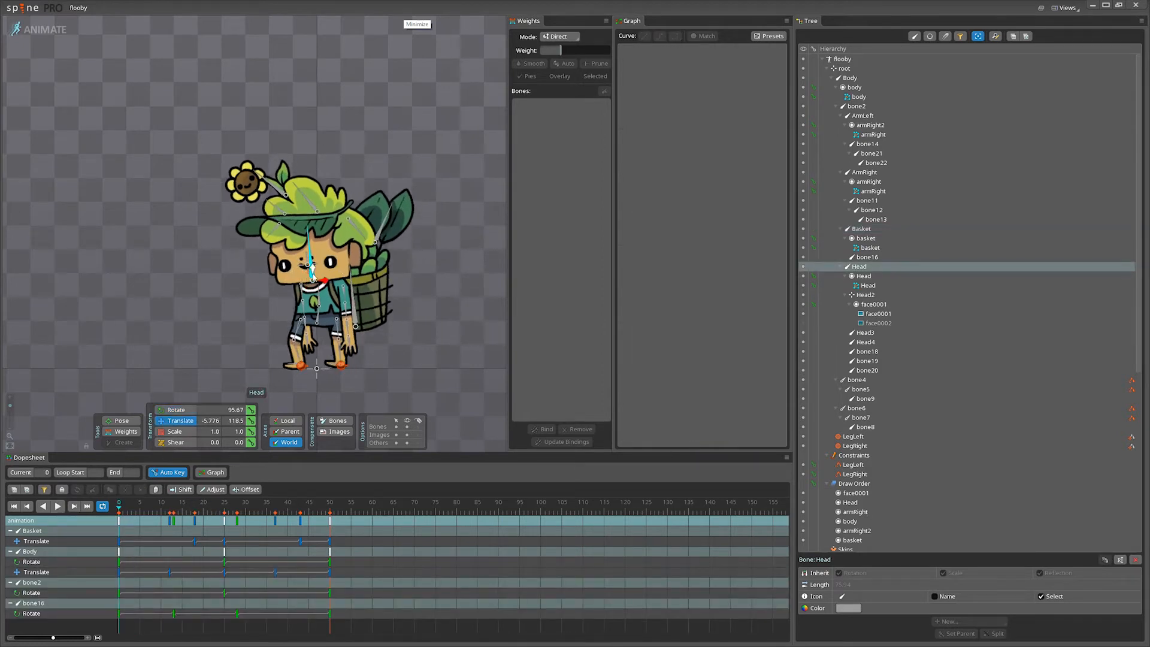
drag(312, 268, 312, 265)
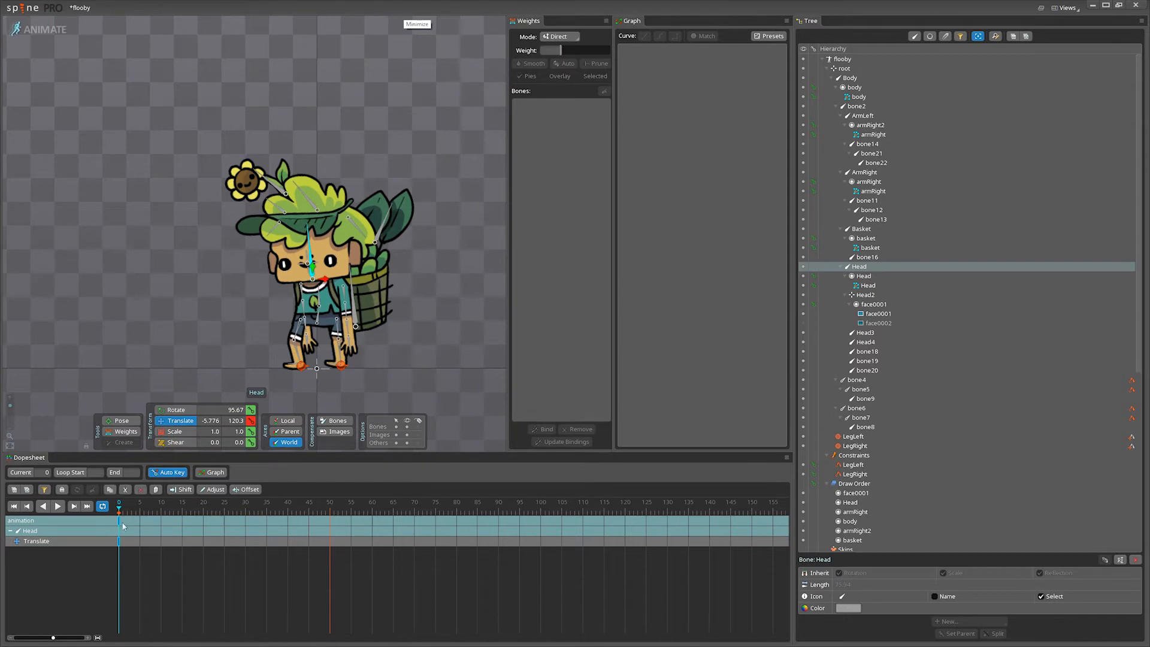
key(ctrl+c)
click(224, 513)
key(ctrl+v)
Key the Head bone slightly lower at frame 15 and repeat its frame 0 to 25 translate keys from frame 25 onward.
mouse_move(177, 513)
mouse_down()
mouse_move(155, 513)
mouse_move(182, 519)
mouse_up()
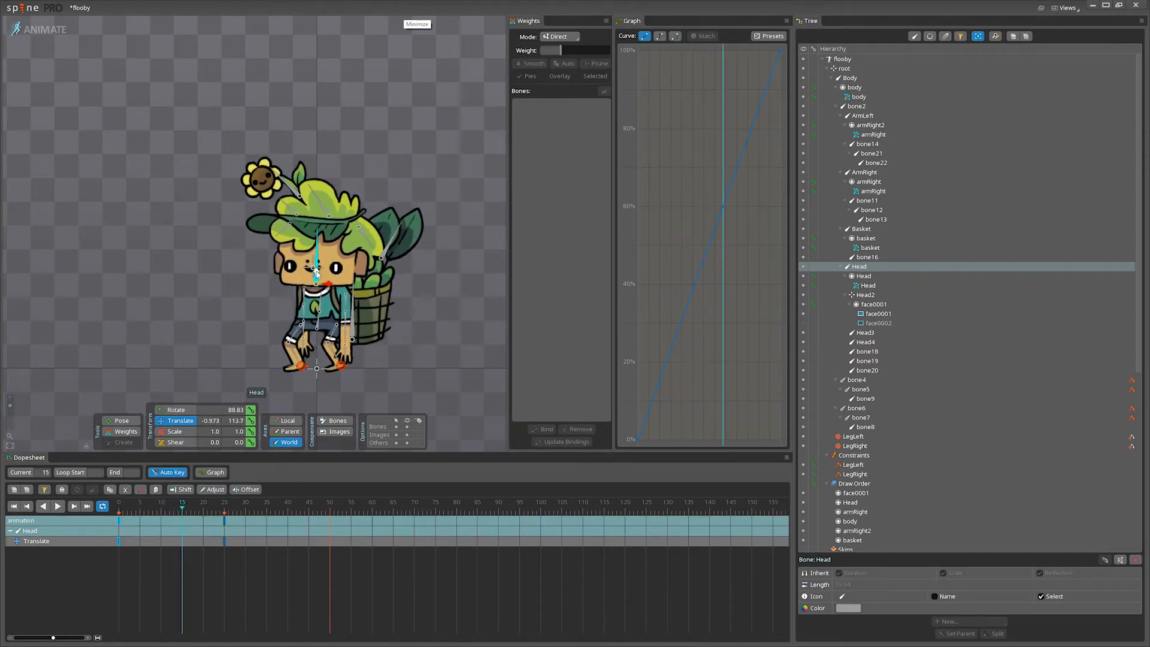
drag(316, 271, 317, 274)
drag(228, 565, 117, 516)
key(ctrl+c)
click(225, 514)
key(ctrl+v)
Give all of the Head's translate keys the default ease-in, ease-out Bezier curve and play back the animation.
key(ctrl+a)
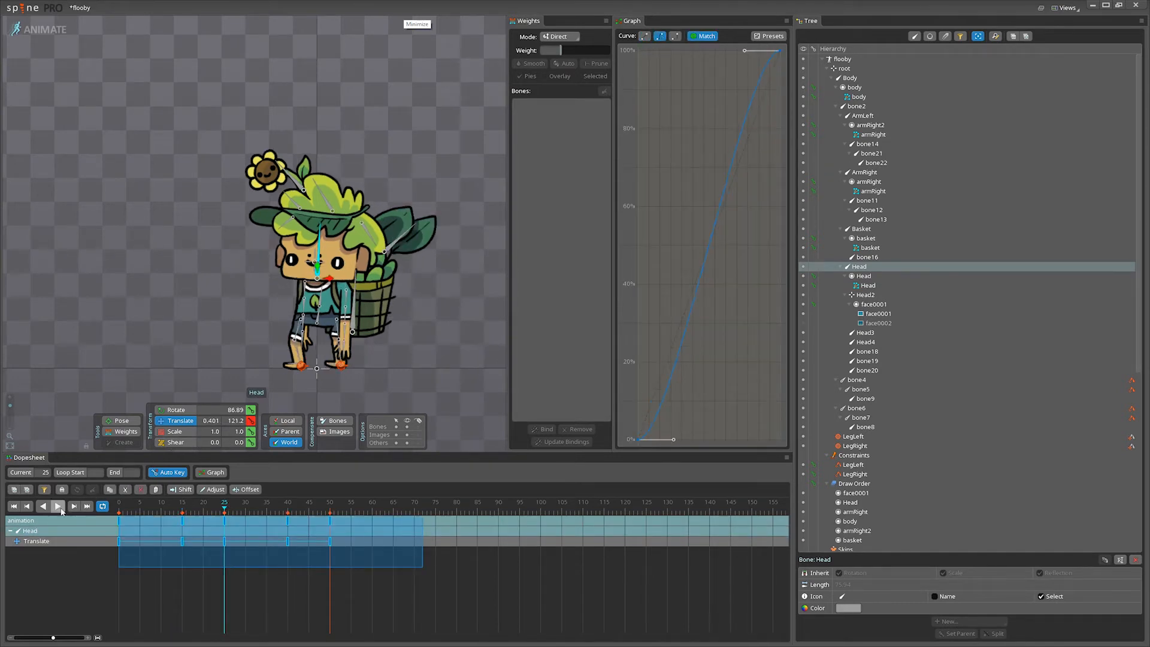
click(61, 511)
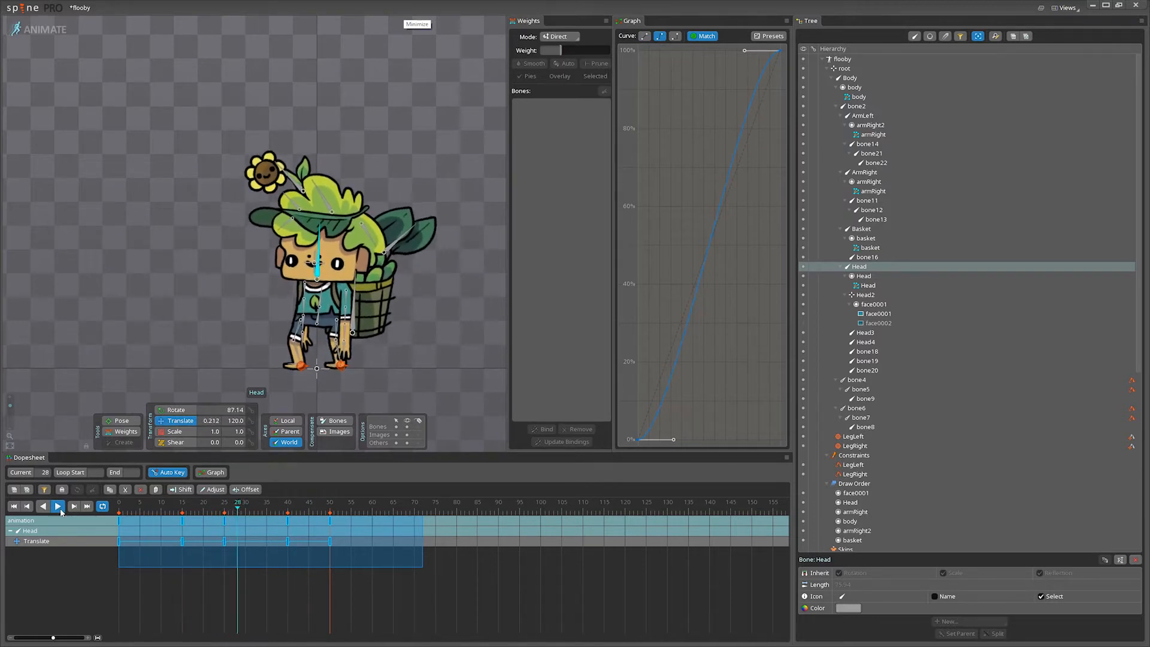
Delay the Head's two lowered translate keys to frames 17 and 43 and play back the animation.
click(183, 541)
drag(185, 545, 199, 543)
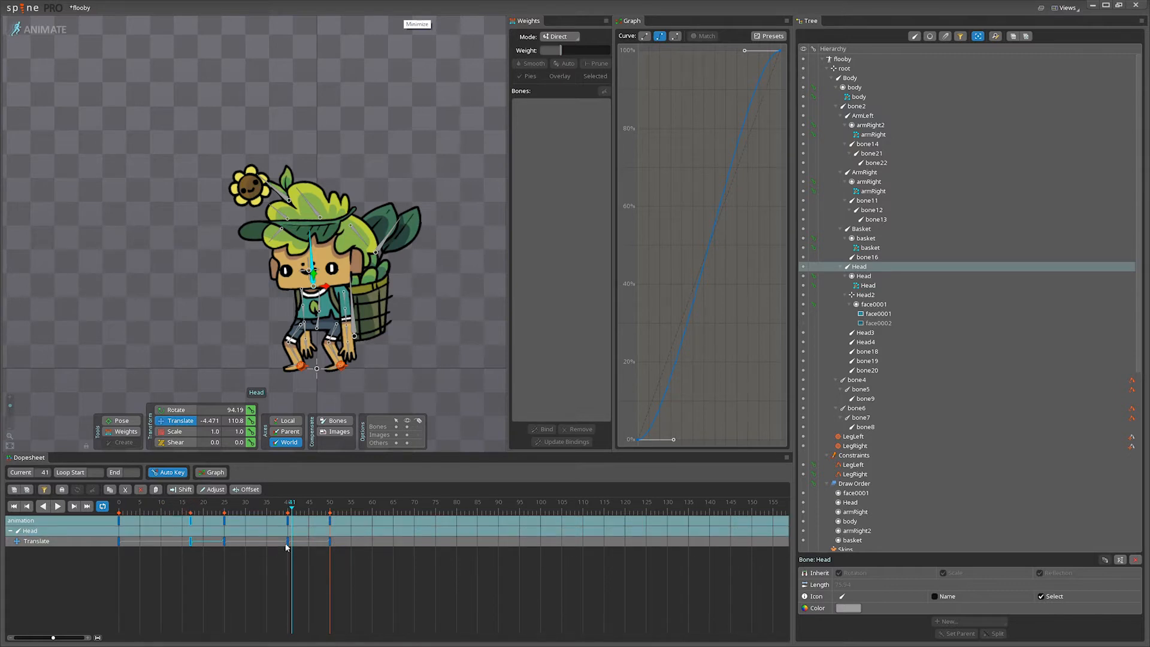
drag(389, 556, 2, 446)
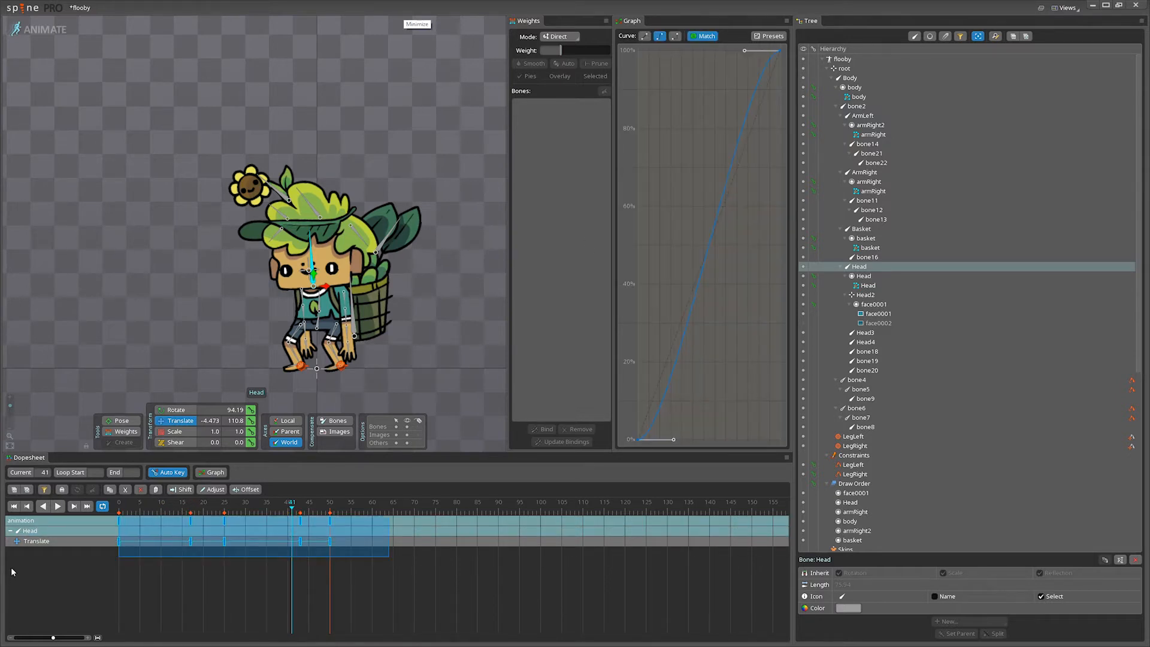
click(58, 506)
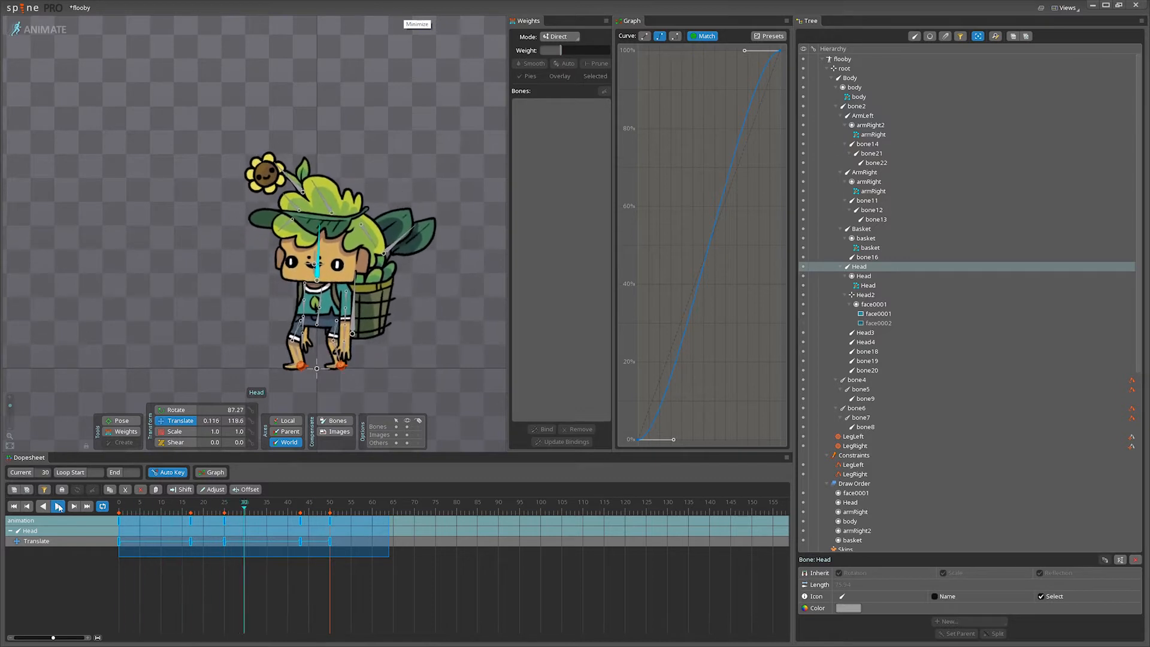
click(58, 506)
Shift the Head's translate keys at frames 25 and 43 to frames 29 and 44, playing back the motion.
mouse_move(224, 541)
mouse_down()
mouse_move(217, 547)
mouse_move(238, 545)
mouse_up()
click(59, 506)
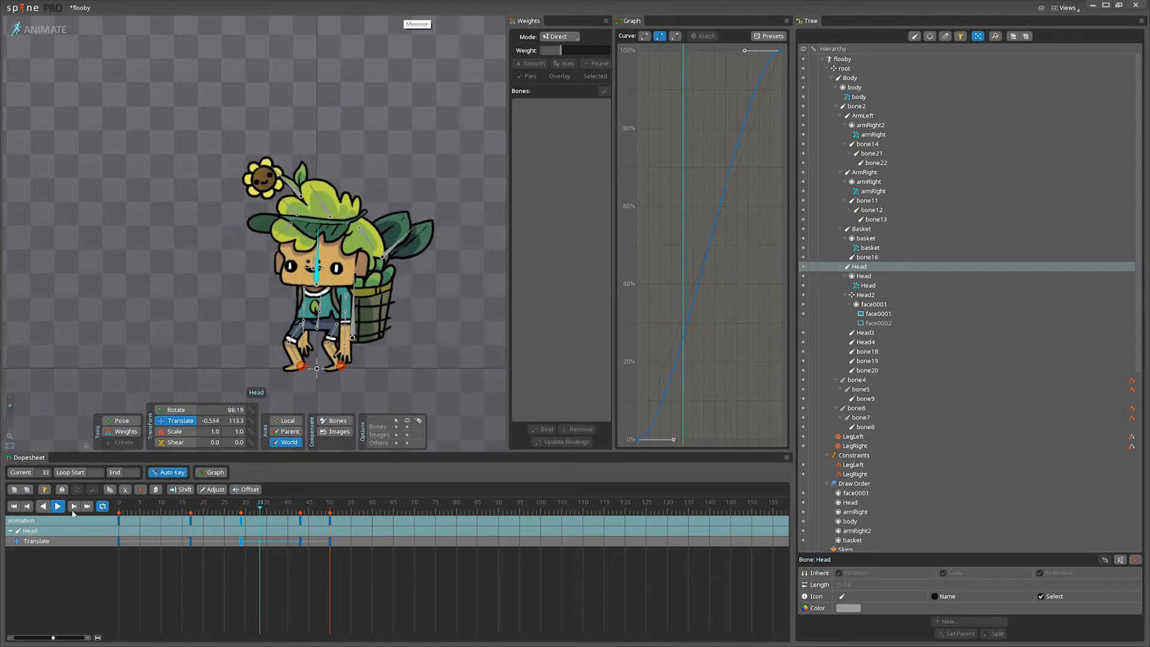
drag(301, 541, 306, 546)
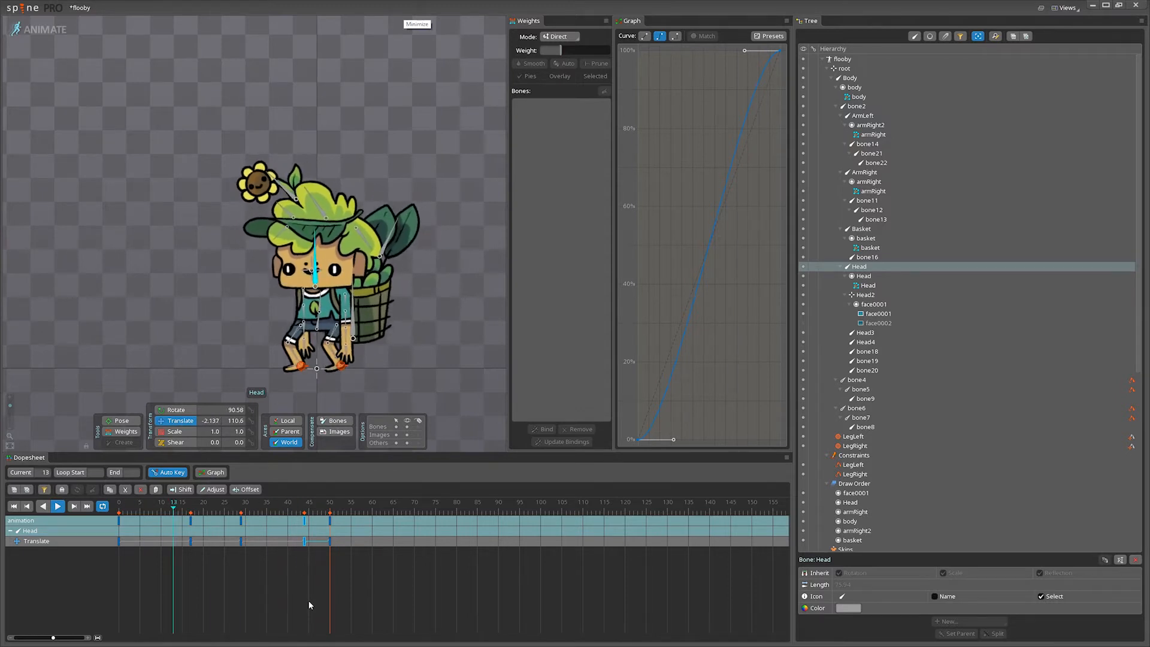
click(58, 506)
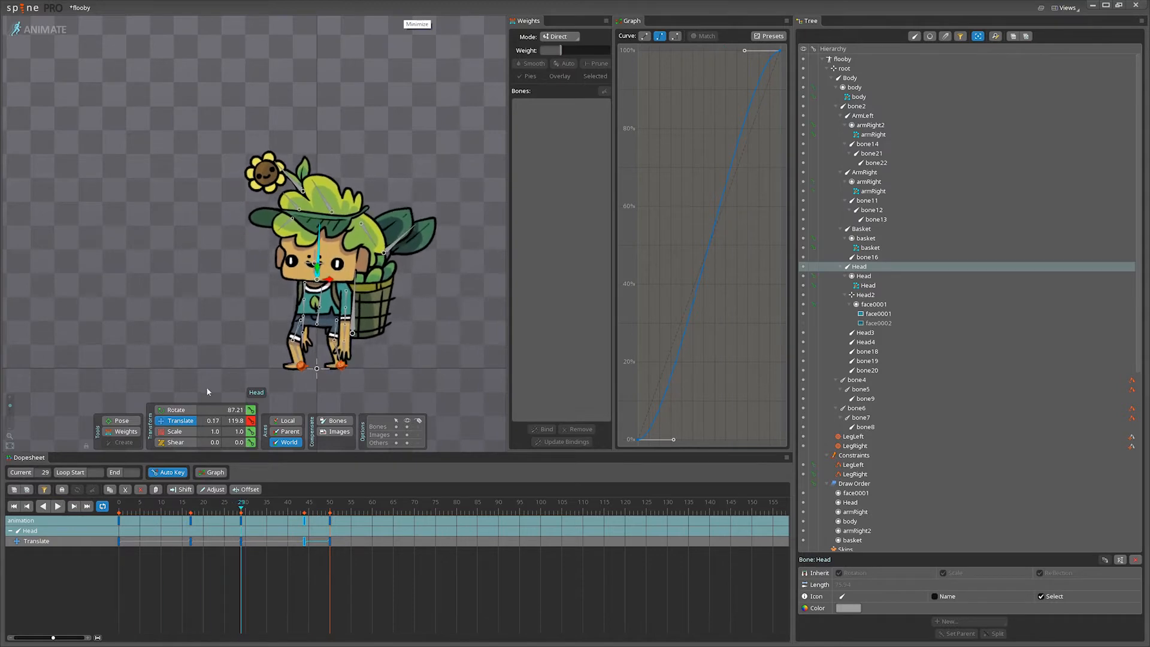
Save the project and select the right arm's chain of ArmRight, bone11, bone12 and bone13.
click(351, 299)
key(ctrl+s)
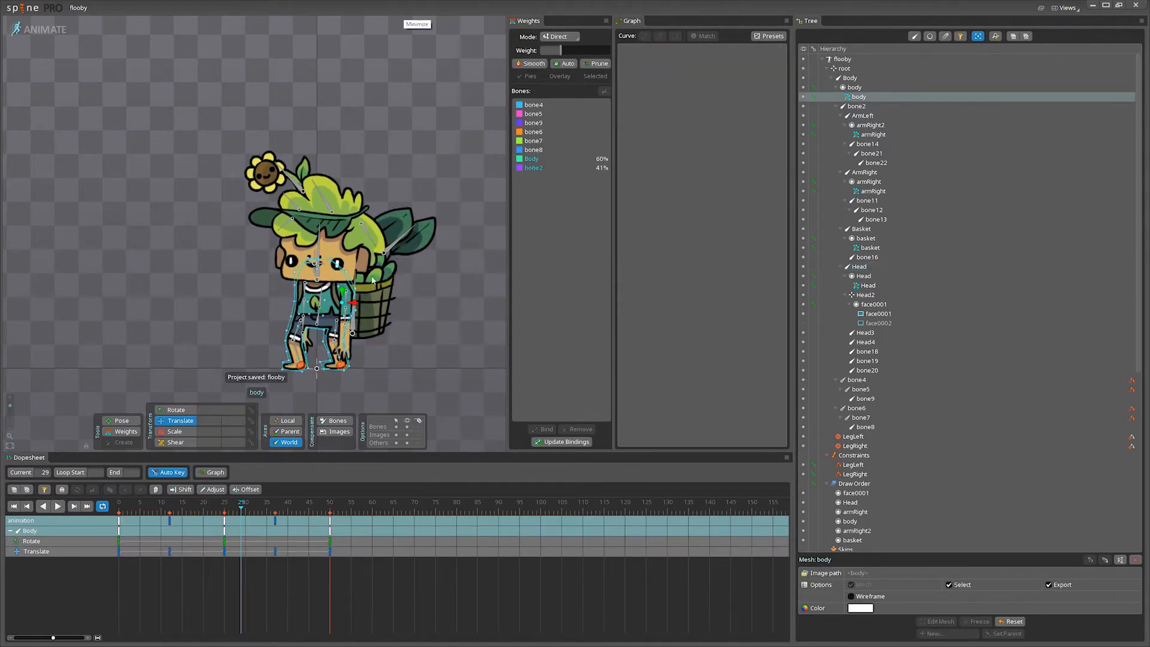
click(389, 246)
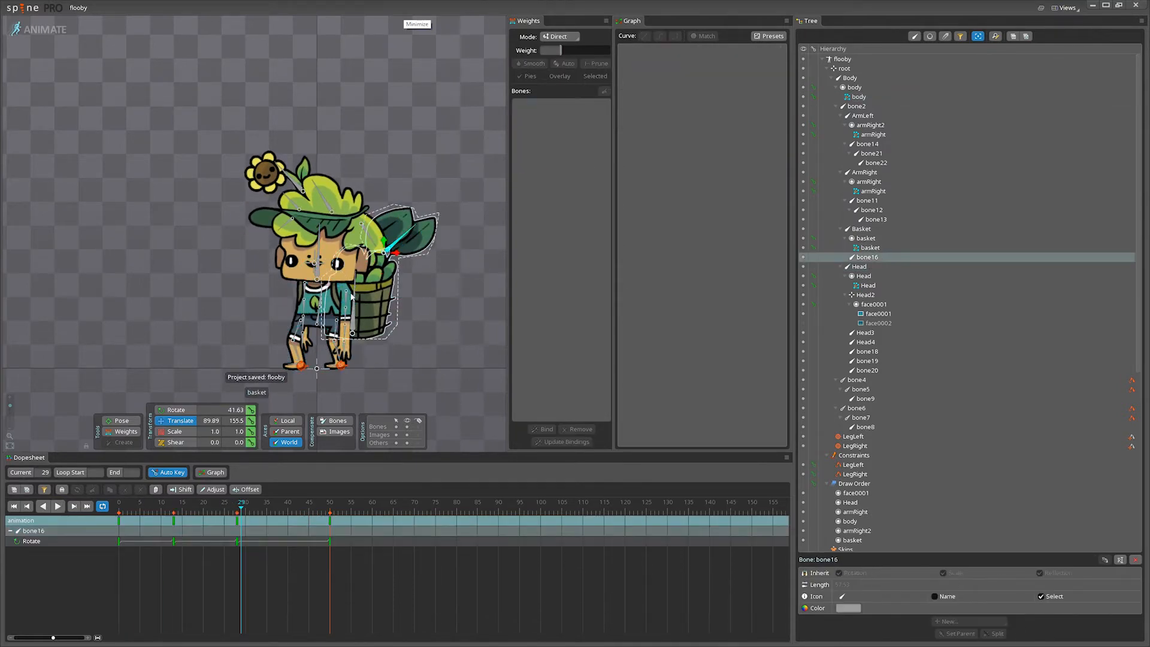
click(355, 296)
shift+click(929, 221)
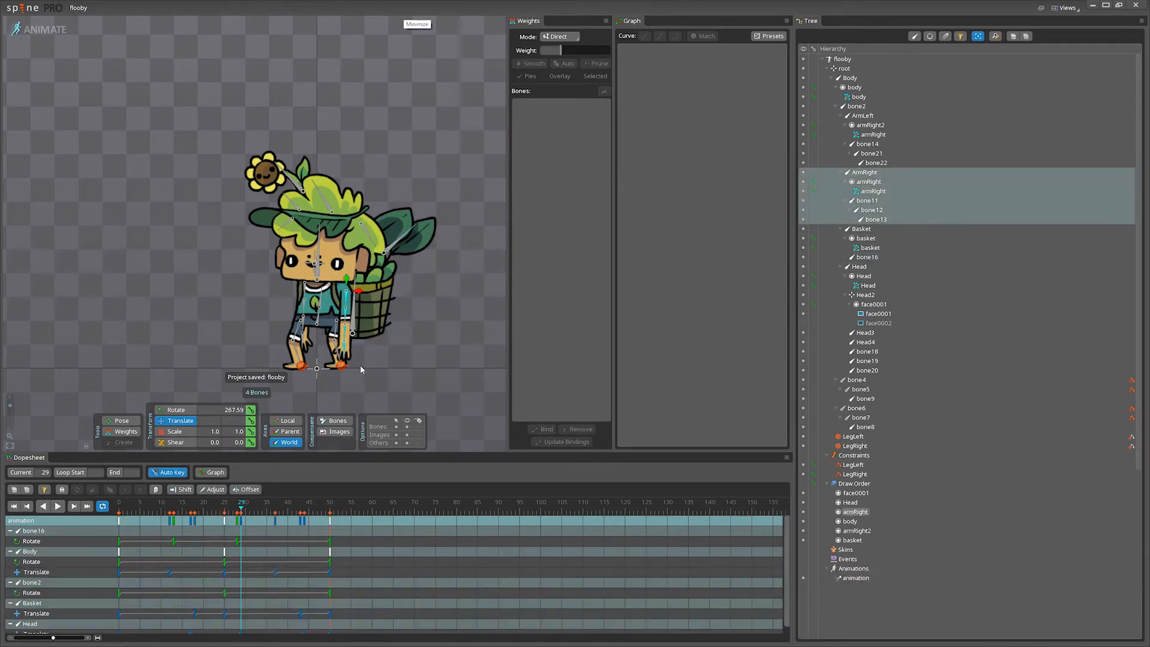
Rotate the four right arm bones together at frame 0 so the arm curls forward across the body.
drag(187, 511, 66, 506)
click(175, 410)
drag(410, 383, 366, 392)
double_click(341, 290)
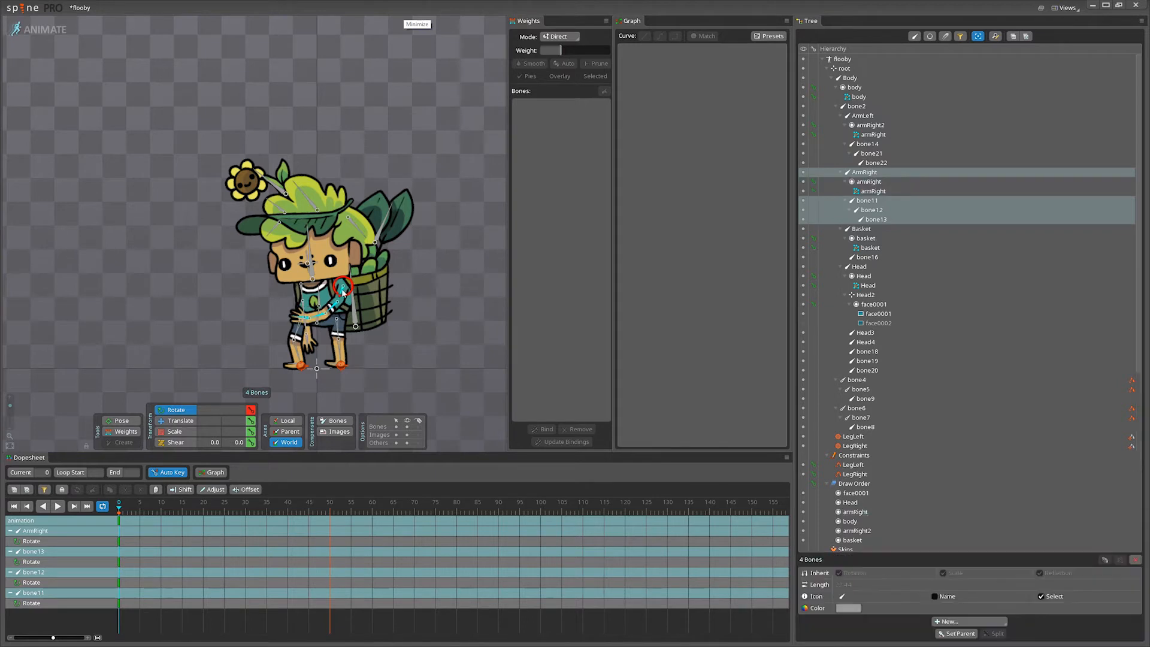
Swing the right arm outward over the basket at frame 0, rotating ArmRight to about 355.3 degrees.
click(332, 294)
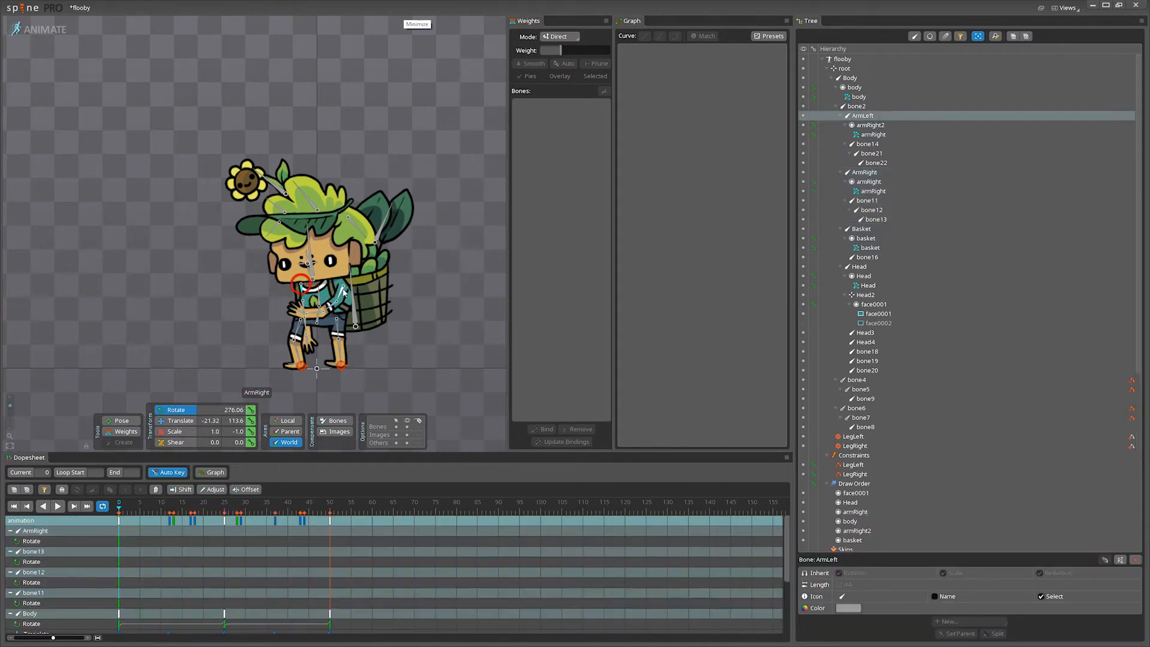
drag(344, 292, 424, 257)
click(386, 316)
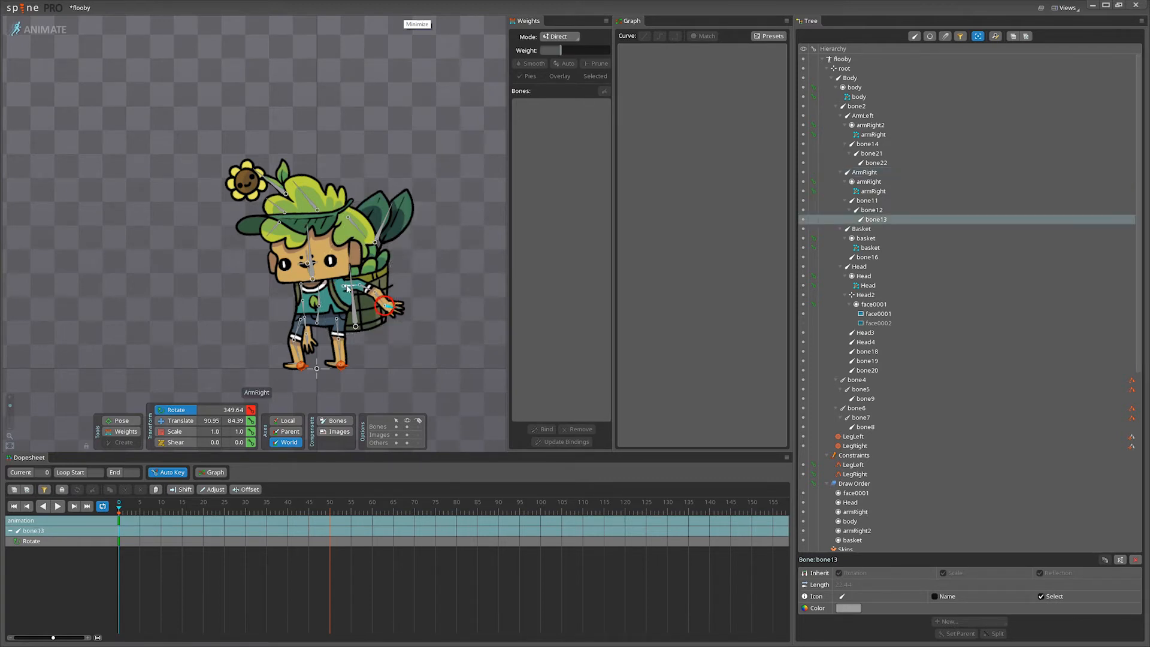
drag(347, 288, 458, 299)
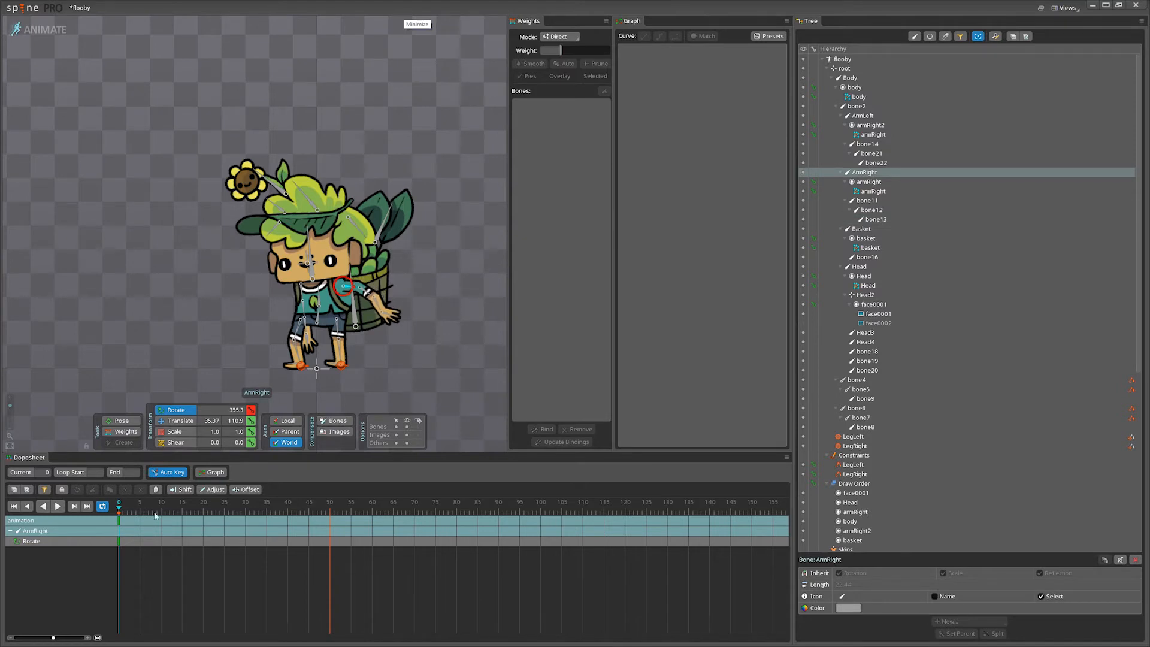
Play back the animation with the new arm pose and return to frame 0.
click(58, 506)
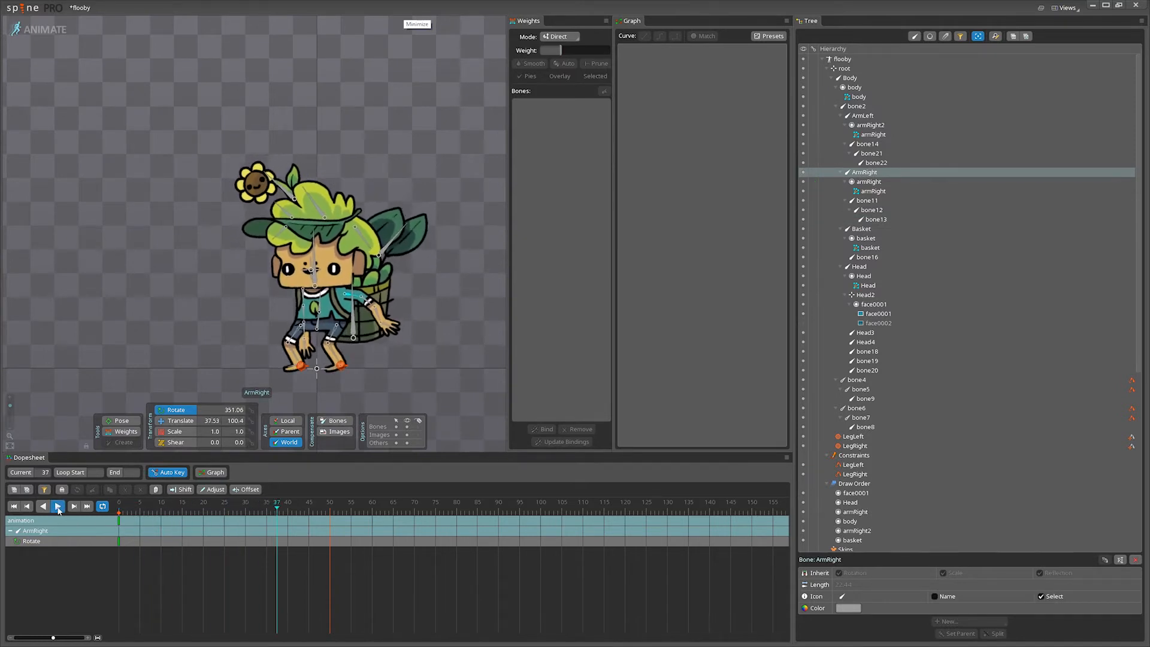
click(58, 508)
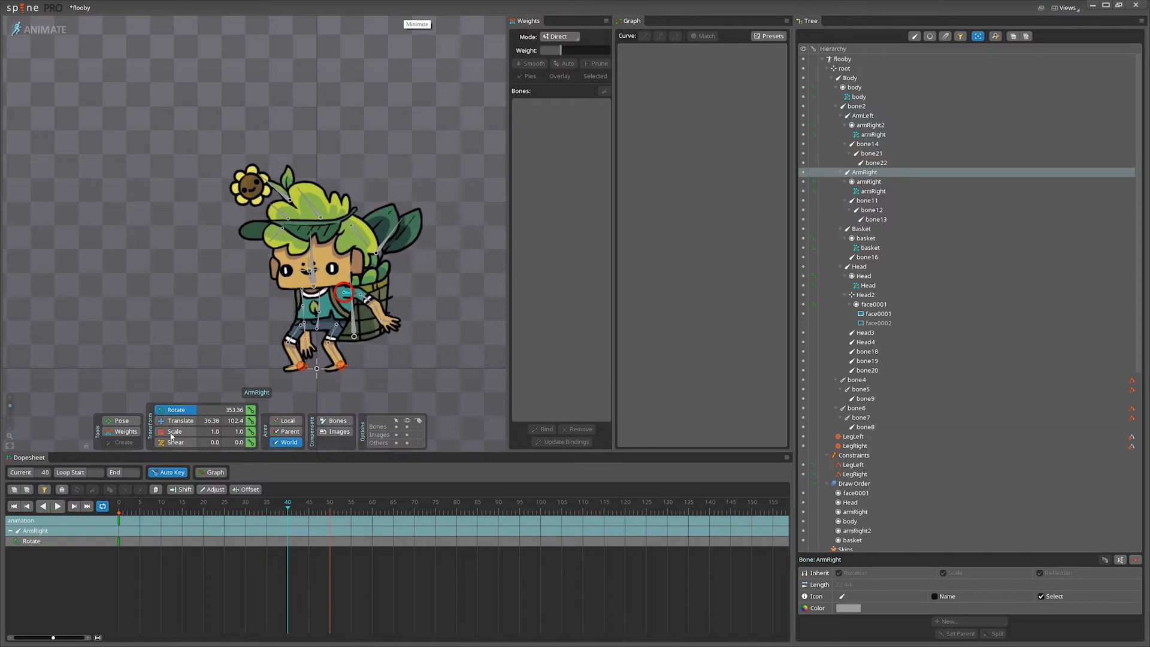
click(89, 507)
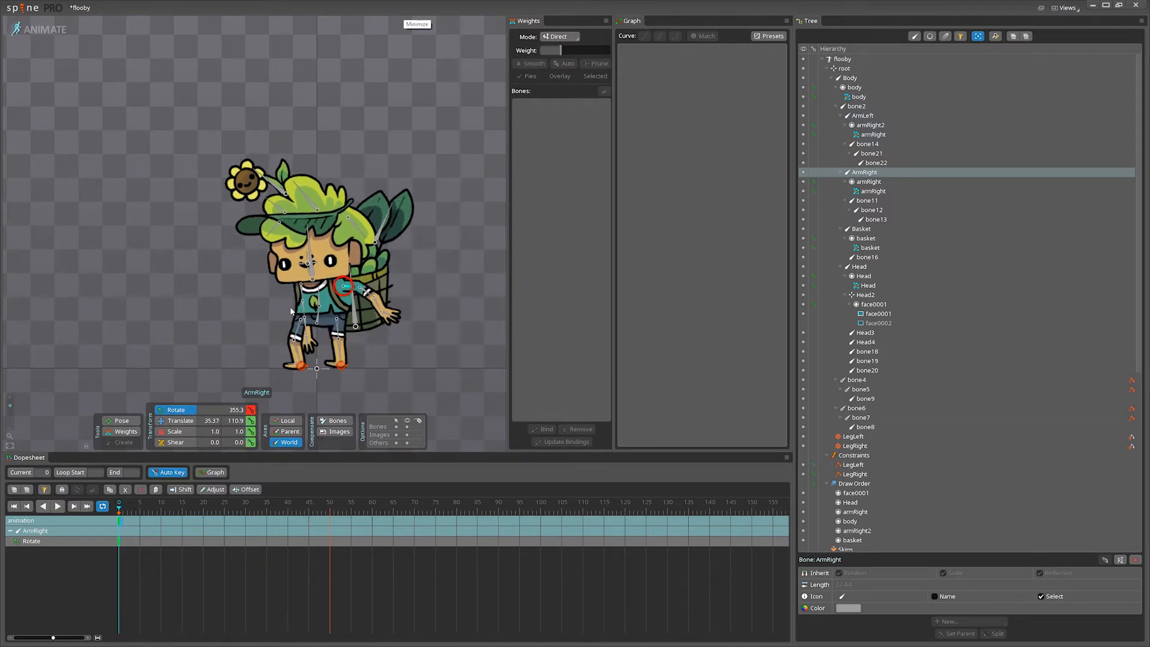
Try raising the left arm out in front of the body at frame 0, rotating ArmLeft to about 235.8 degrees.
click(300, 293)
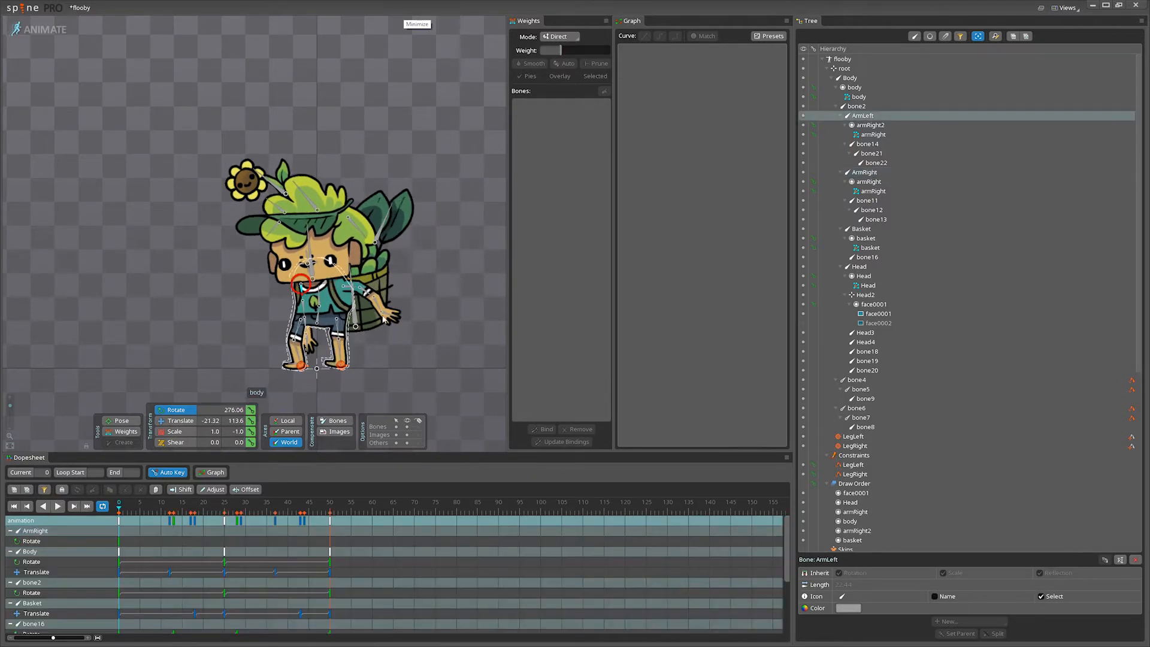
shift+click(886, 162)
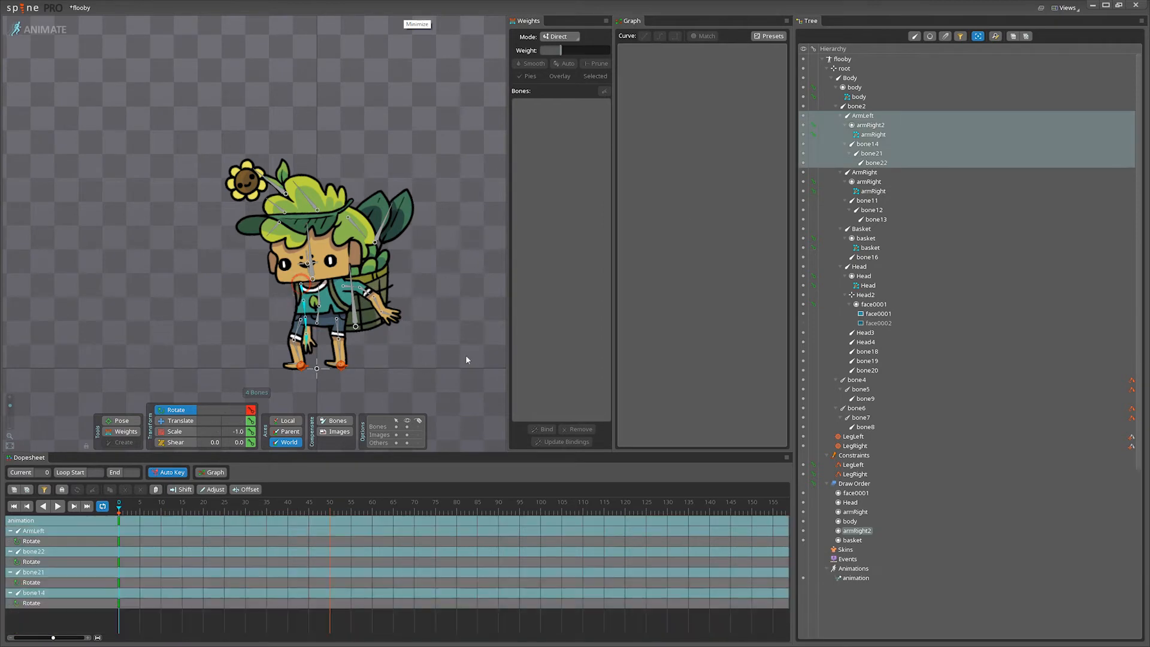
click(303, 291)
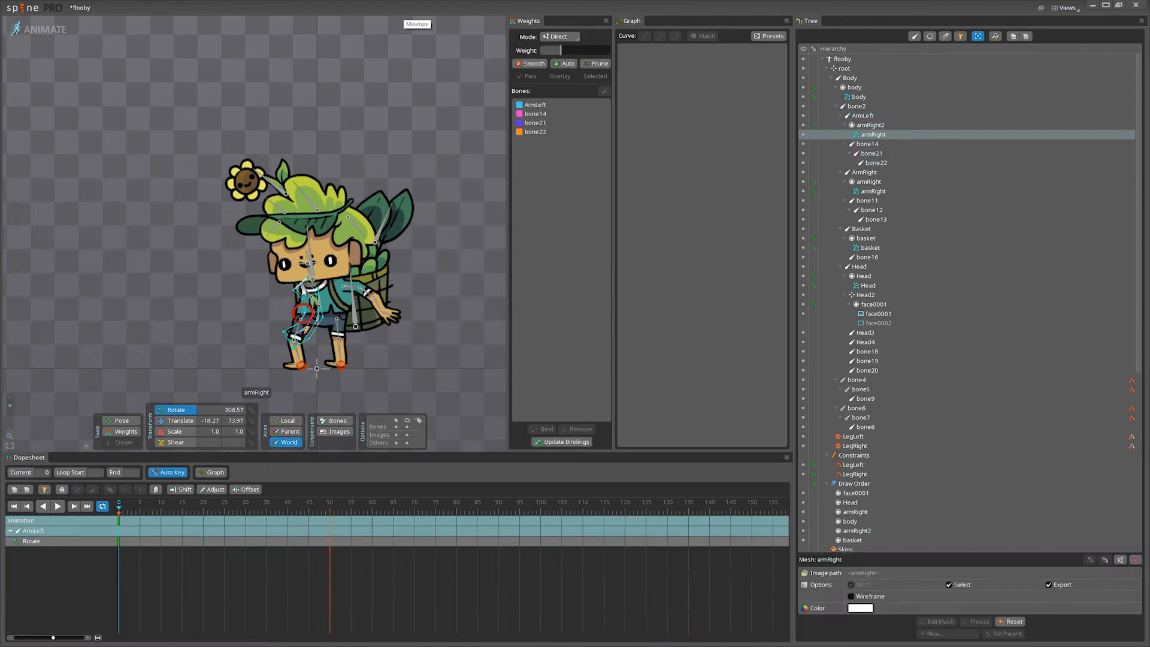
click(363, 291)
click(302, 287)
drag(419, 323, 298, 369)
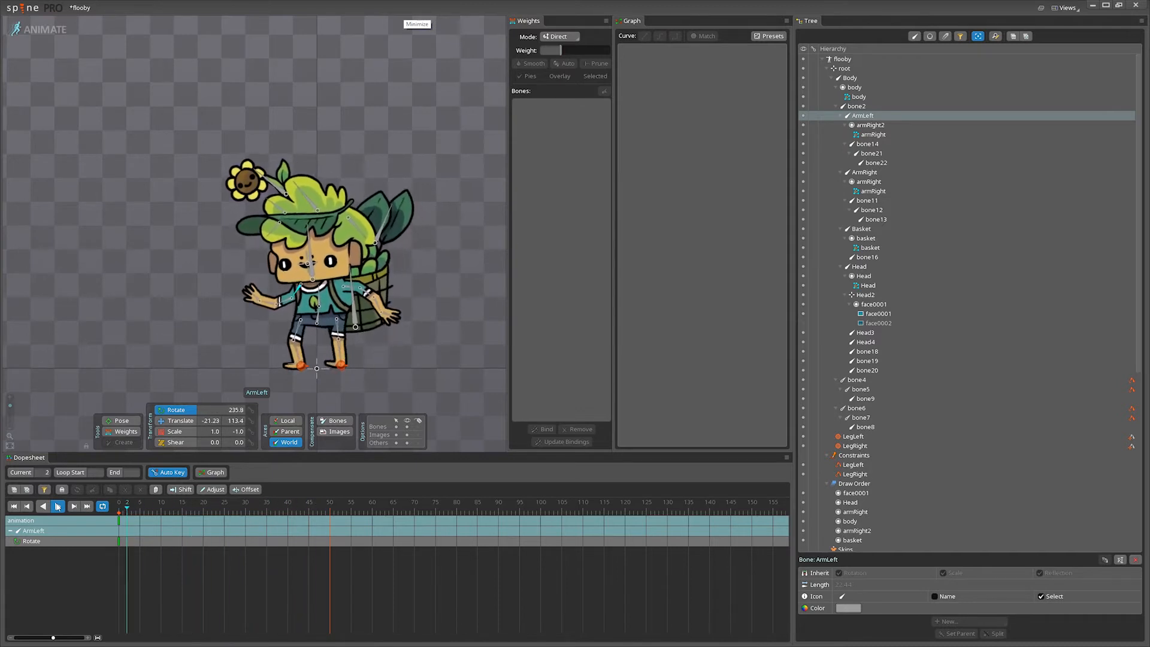
Play back the raised left arm pose and undo the left arm's rotation changes.
click(58, 506)
key(ctrl+z)
key(ctrl+z)
key(ctrl+z)
key(ctrl+z)
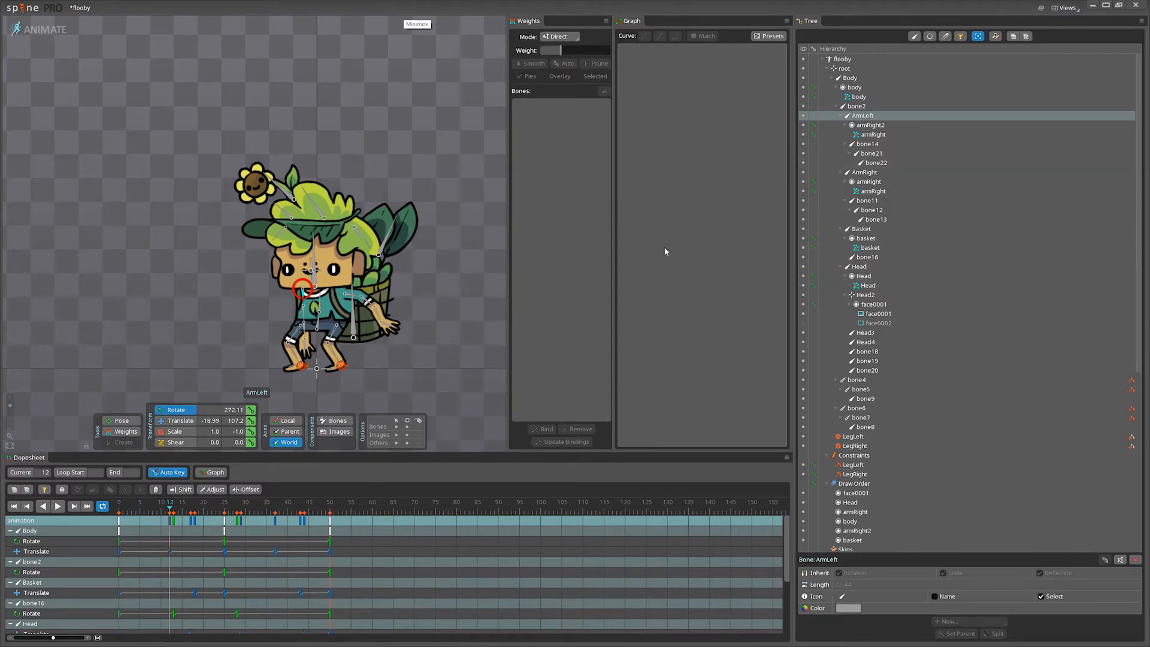
Rotate ArmLeft, bone14, bone21 and bone22 together at frame 12 to bend the left arm.
shift+click(927, 162)
drag(399, 376, 349, 347)
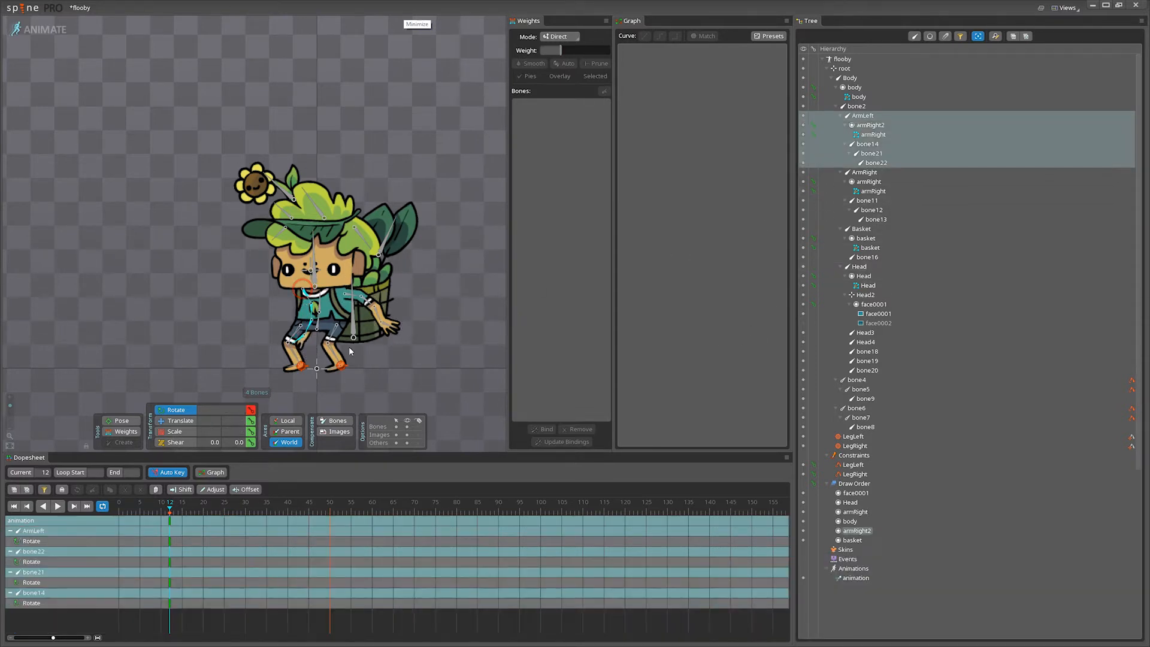
drag(316, 391, 361, 381)
click(120, 420)
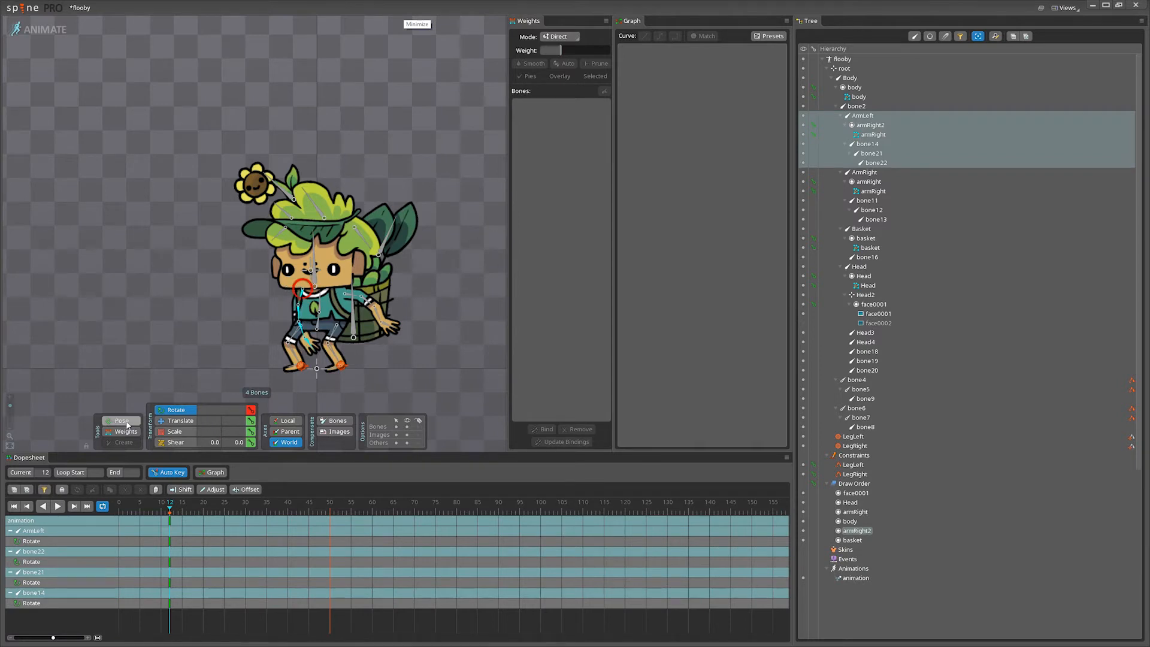
Swing the left arm behind the body at frame 12, rotating ArmLeft to about 294.3 degrees.
click(306, 298)
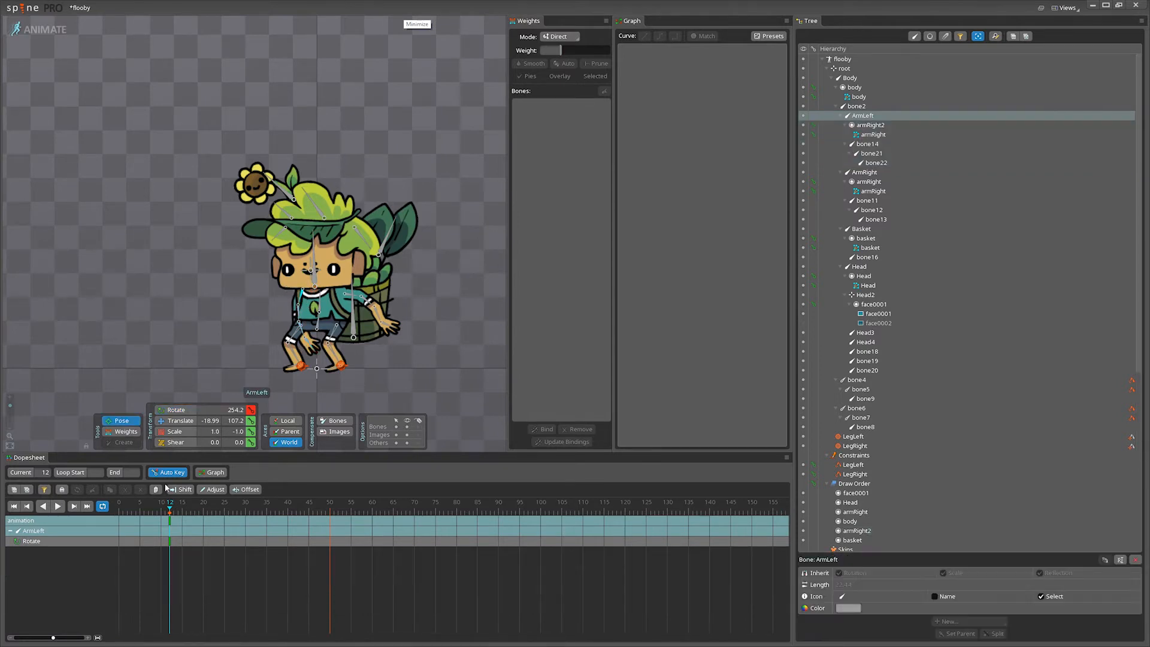
drag(433, 349, 572, 279)
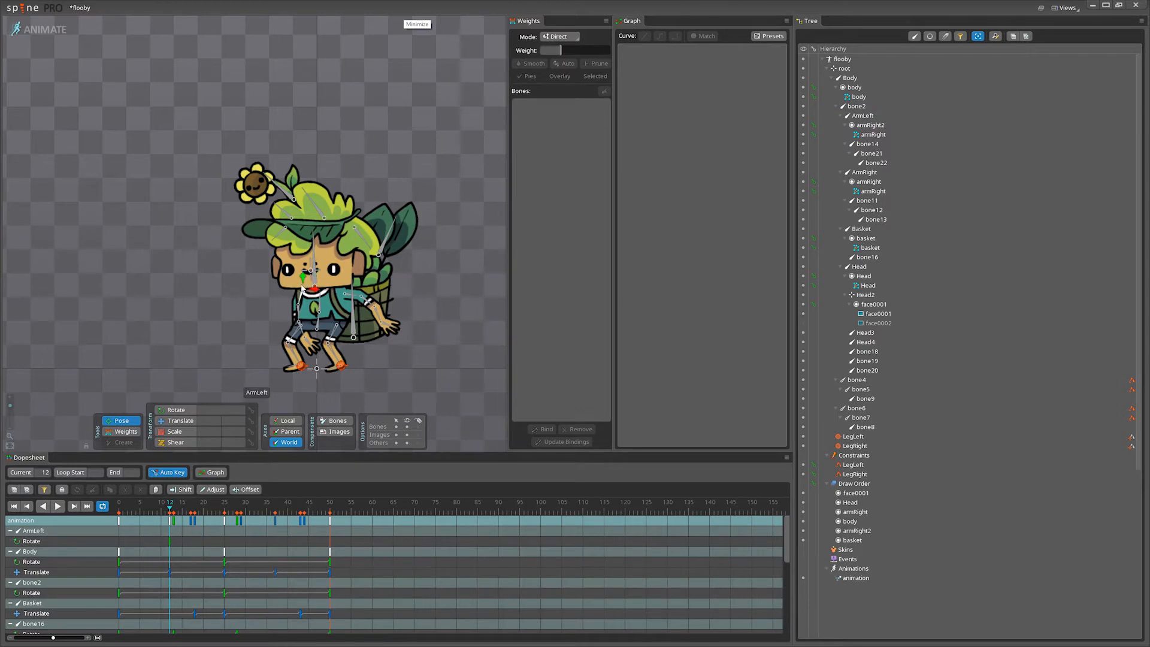
click(303, 289)
drag(397, 392, 517, 340)
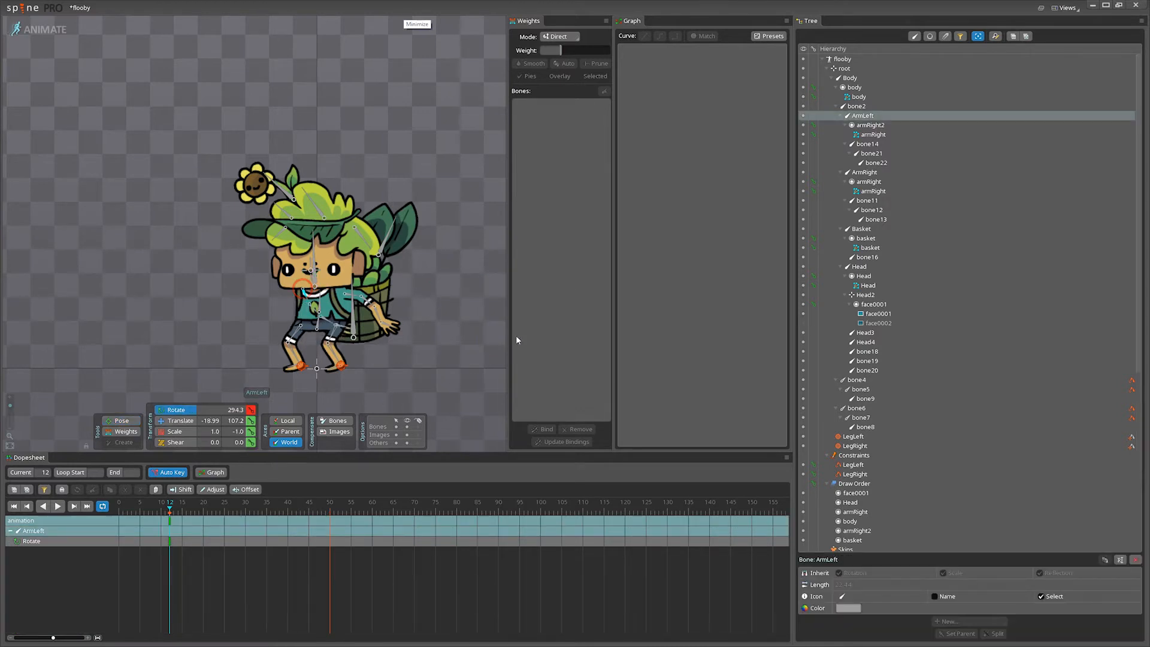
Move the rotation keys of the four left arm bones from frame 12 to frame 0 and play back the animation.
shift+click(888, 163)
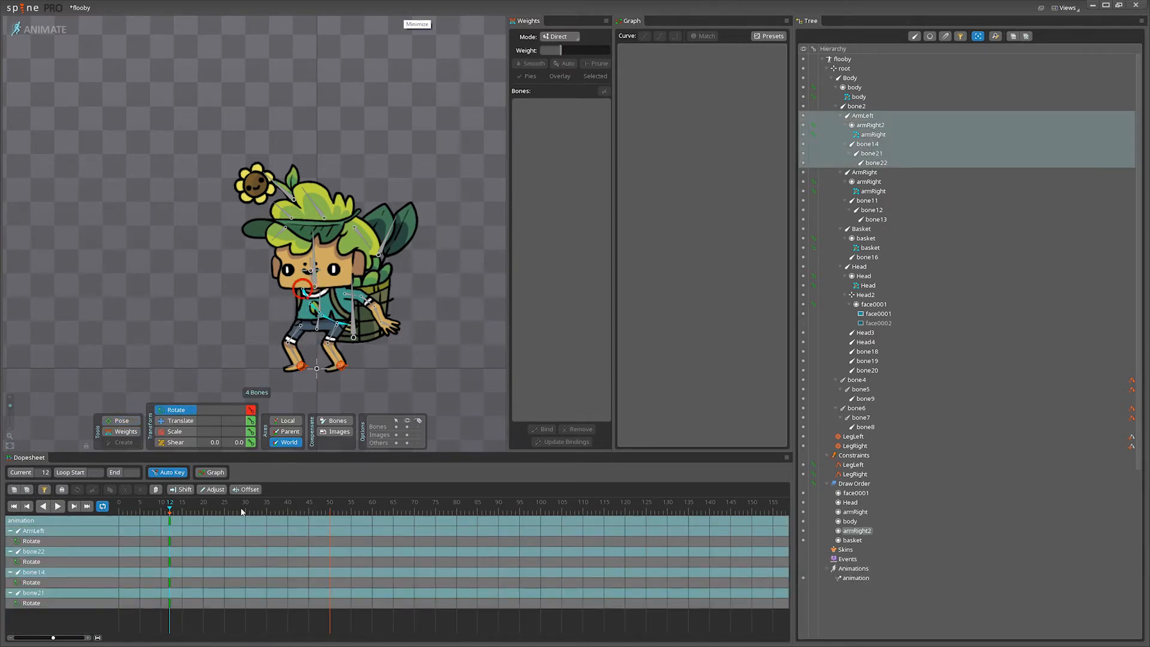
click(58, 506)
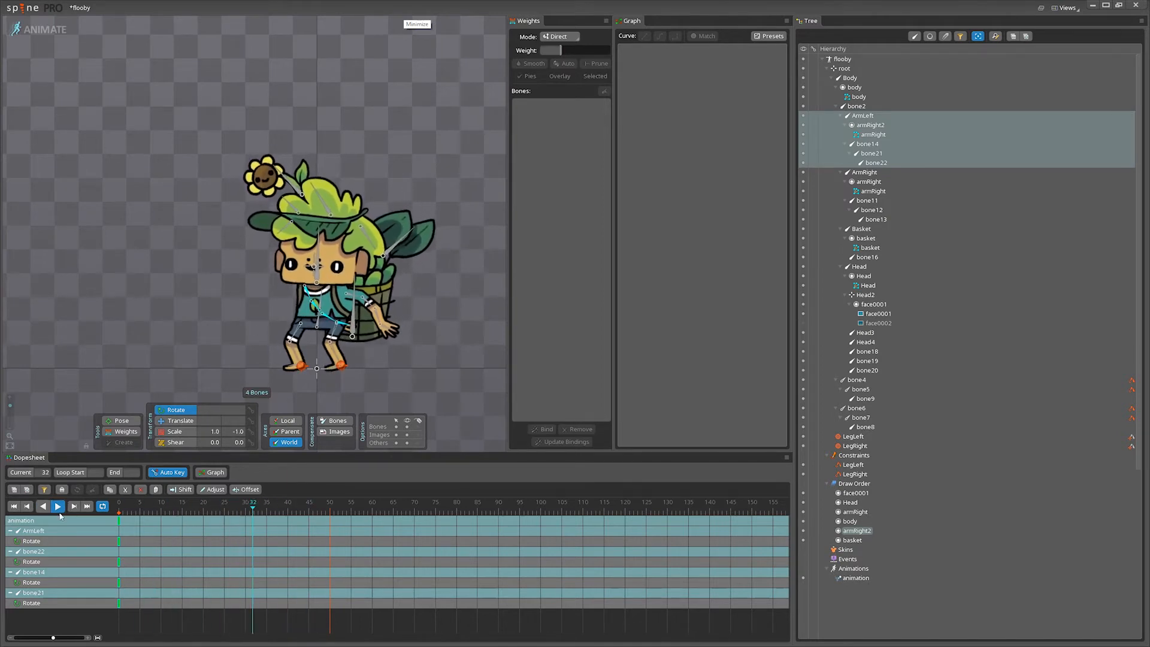
click(58, 507)
click(58, 506)
click(58, 507)
Lower the right arm at frame 0, rotating ArmRight to about 313.7 degrees and the hand bone13 to about 268.1 degrees.
click(354, 297)
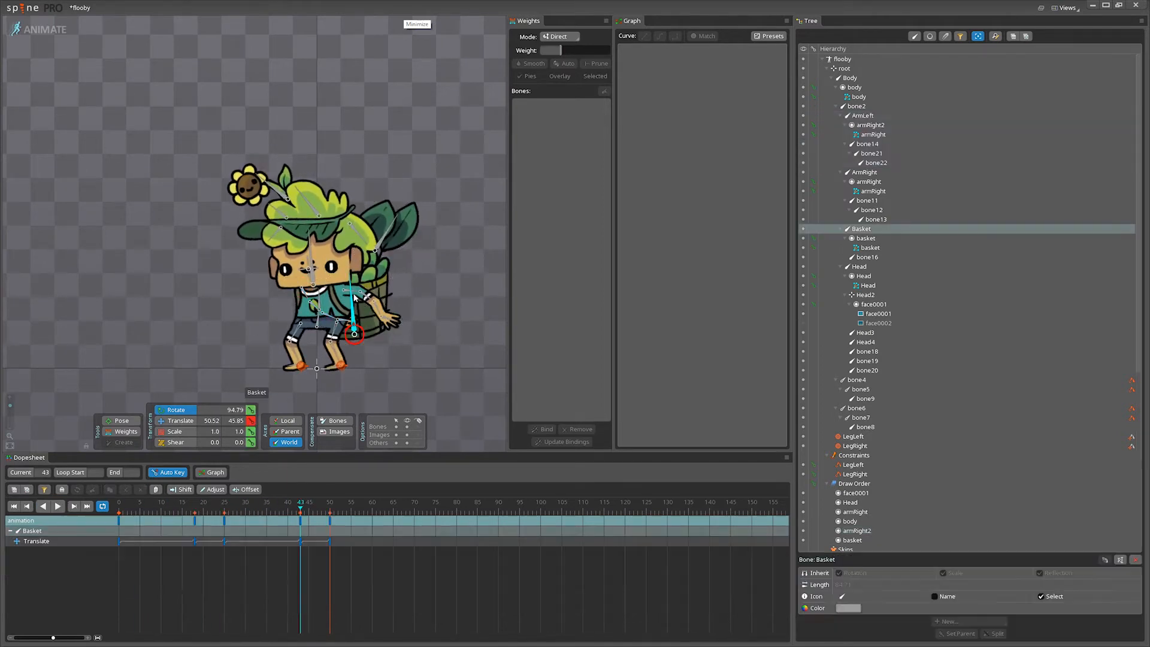
click(345, 291)
click(118, 507)
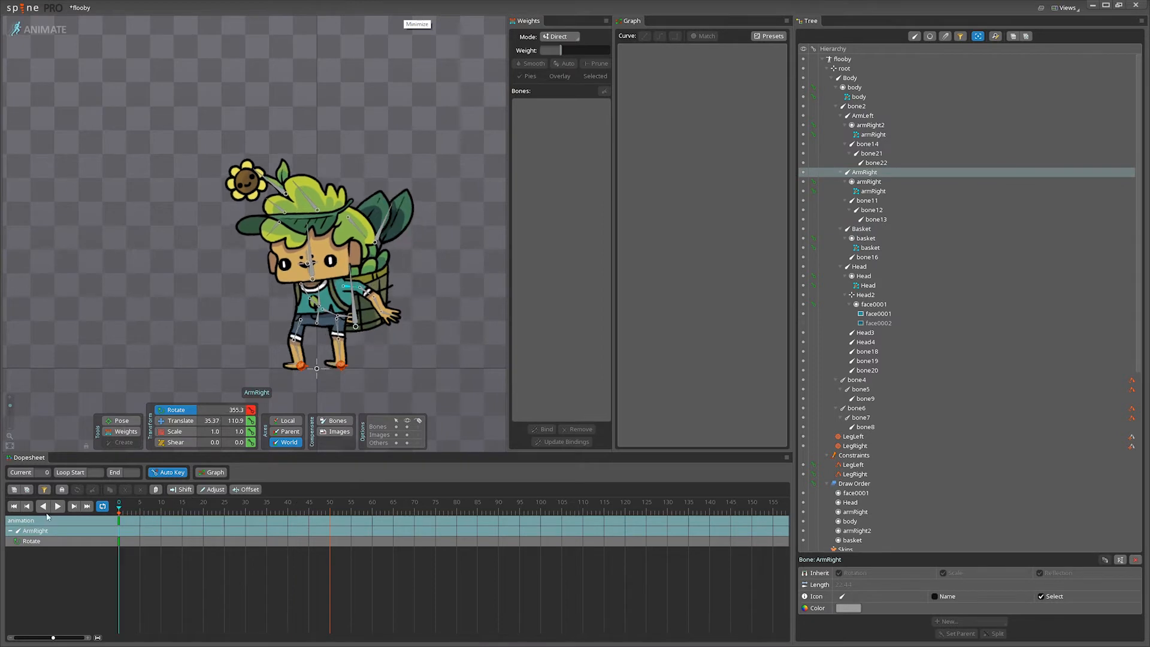
drag(455, 327, 389, 415)
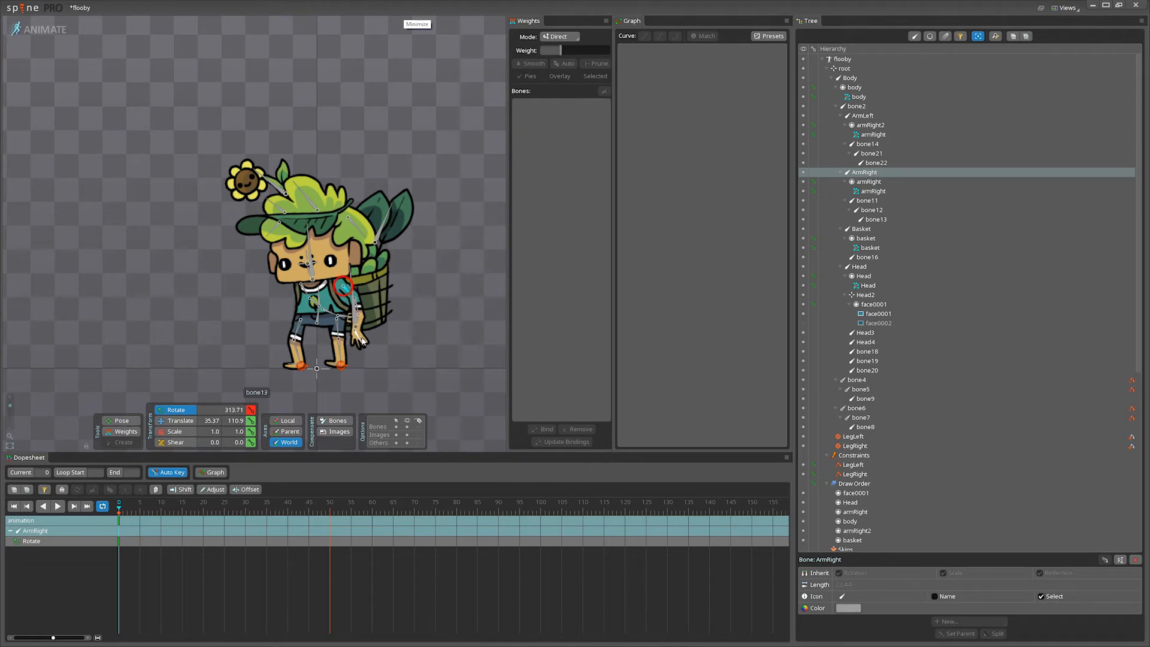
click(358, 339)
drag(385, 383, 399, 374)
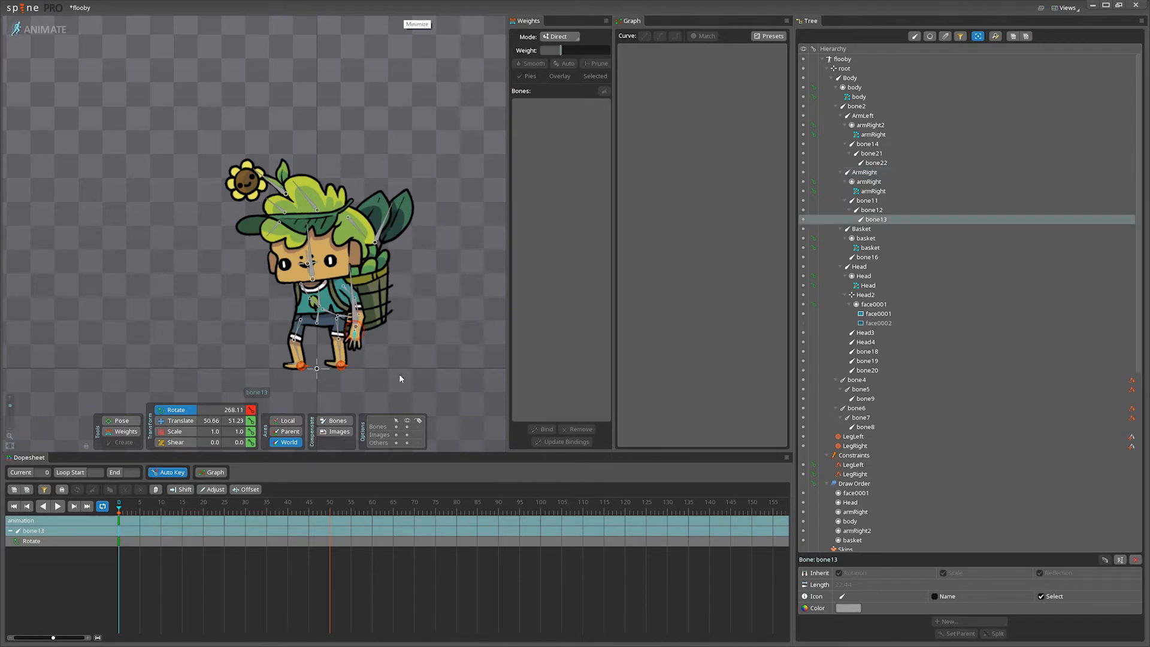
Rotate ArmRight, bone11, bone12 and bone13 together at frame 0 so the right arm swings outward toward the basket.
click(344, 287)
shift+click(874, 220)
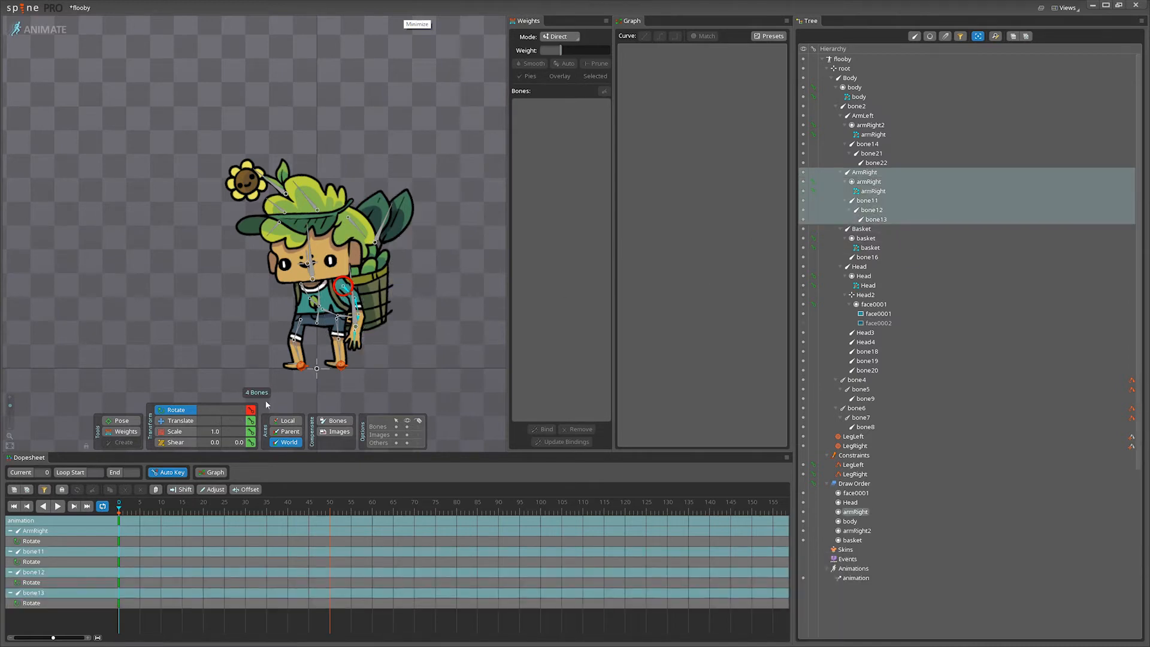
drag(338, 390, 393, 343)
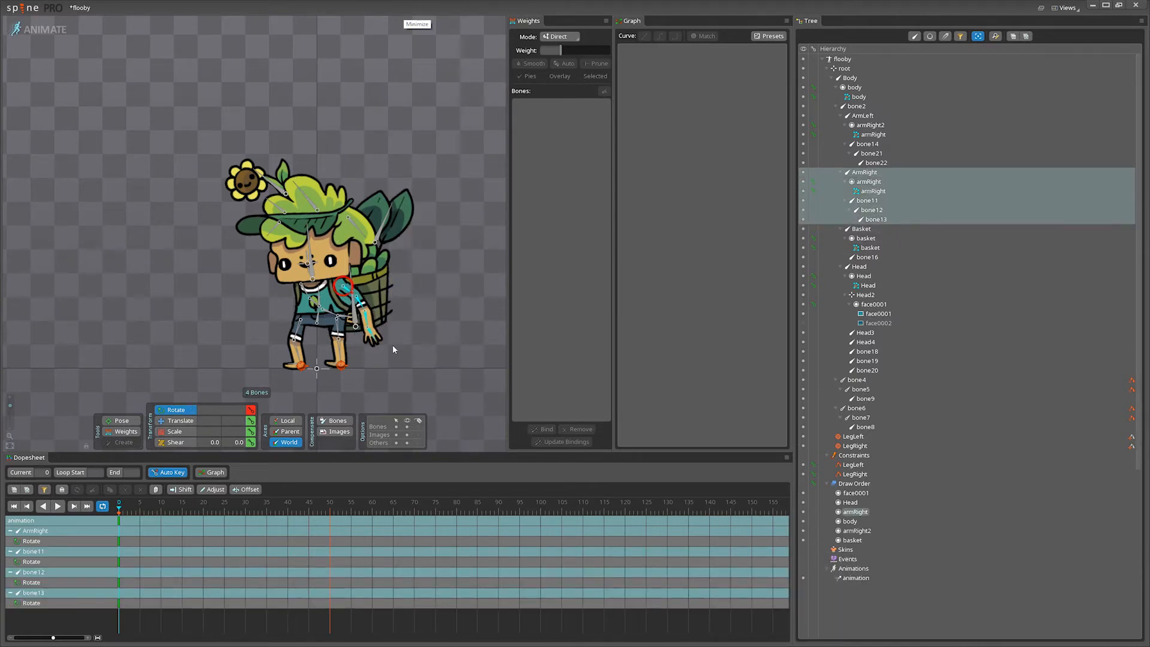
Bring the right arm back toward the leg at frame 0, with ArmRight at about 292.5 degrees and bone13 at about 249.8 degrees.
click(346, 290)
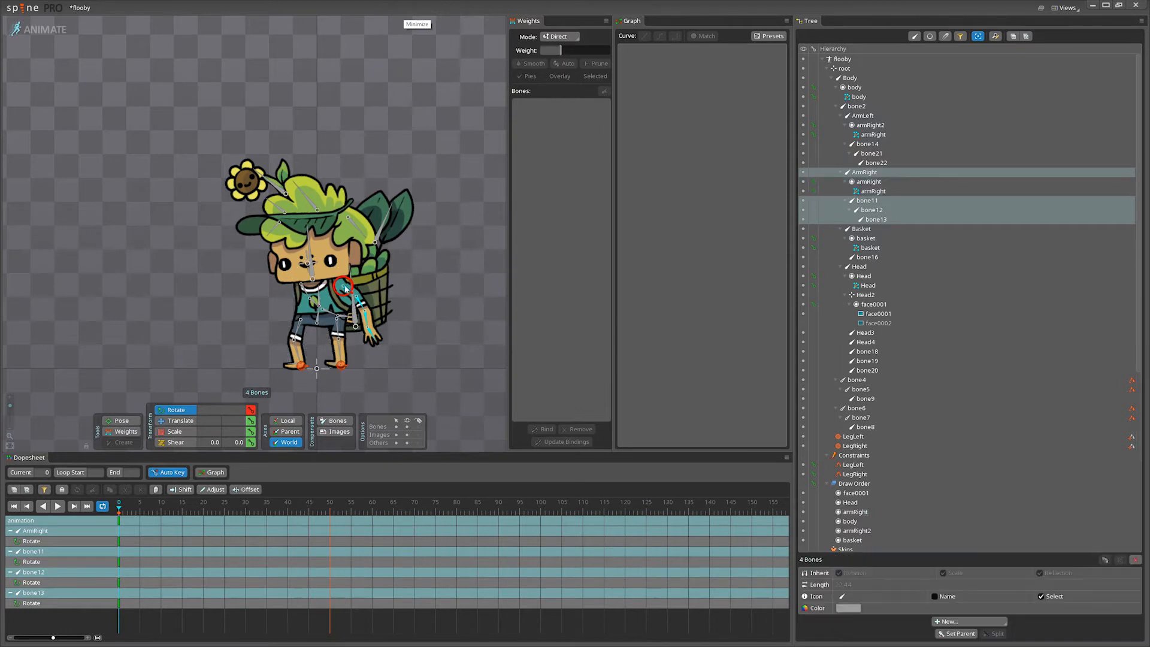
click(326, 312)
drag(349, 290, 410, 353)
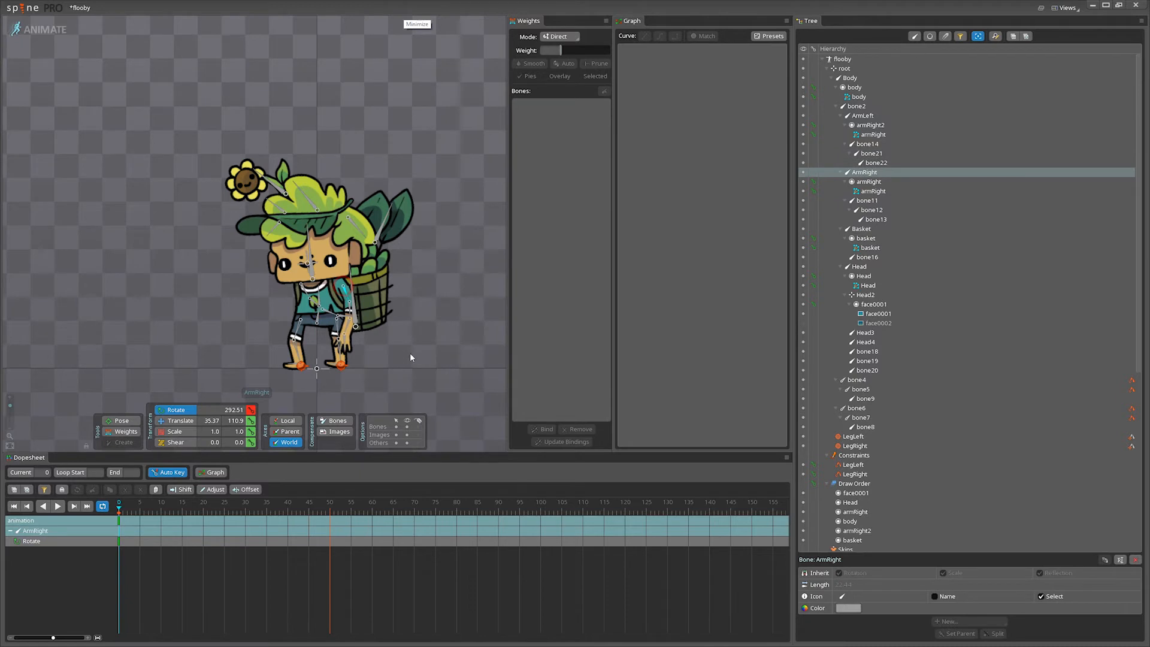
click(346, 334)
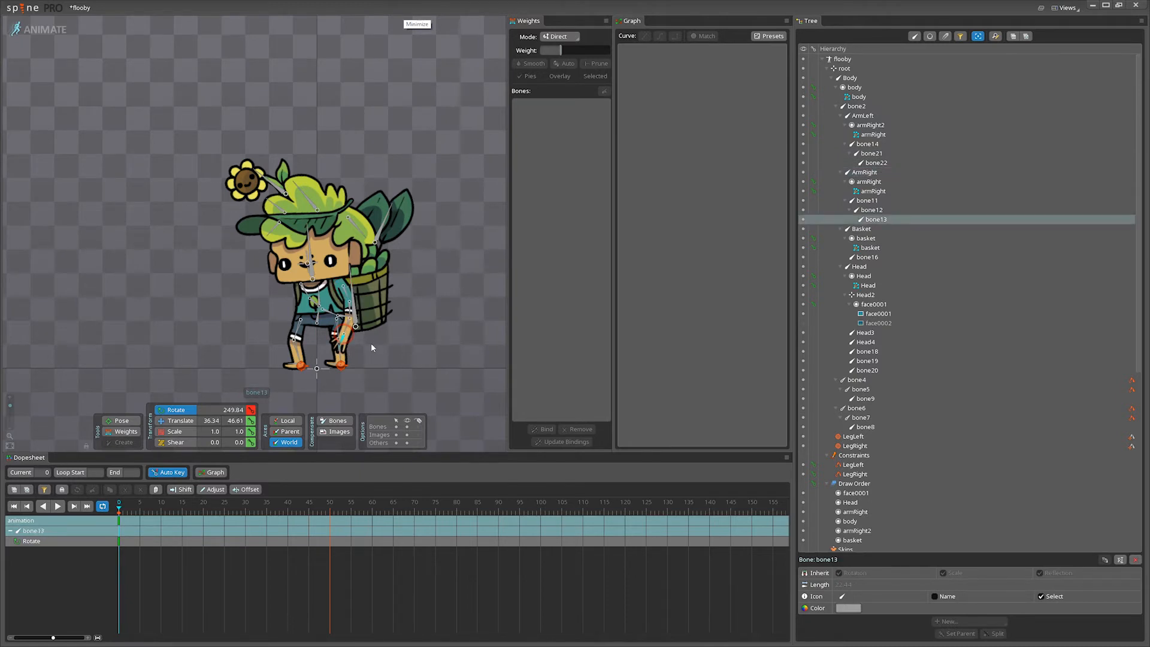
Pose the four right arm bones together at frame 0 and fine-tune their rotation so the arm hangs beside the body.
click(347, 297)
shift+click(878, 219)
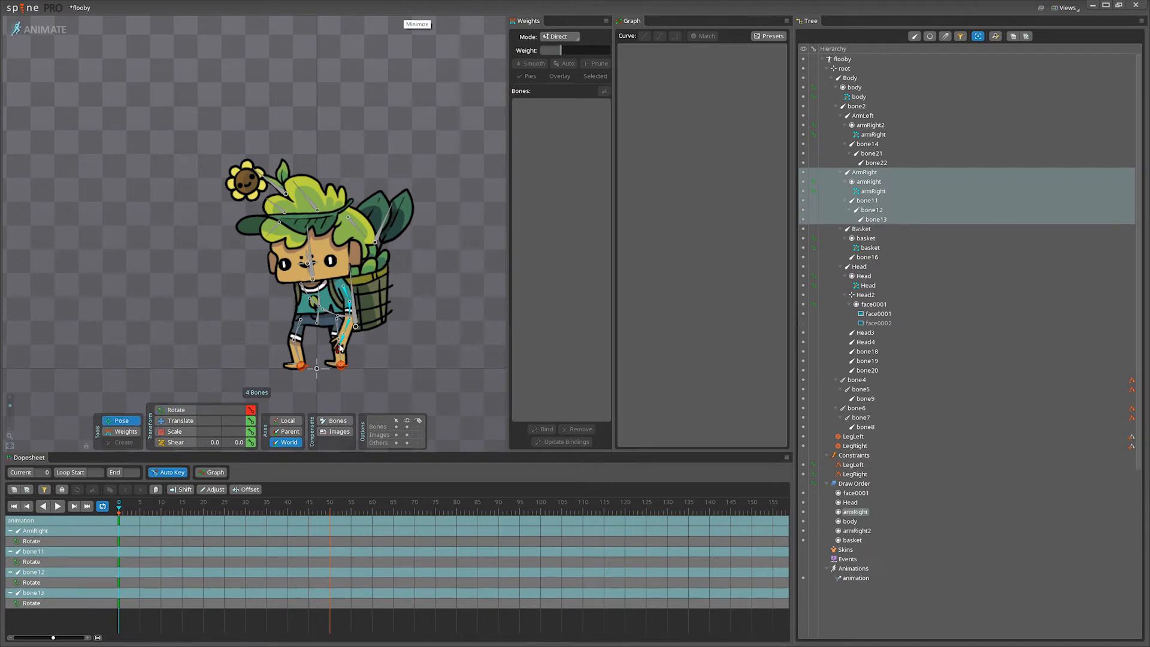
drag(339, 350, 293, 423)
click(175, 410)
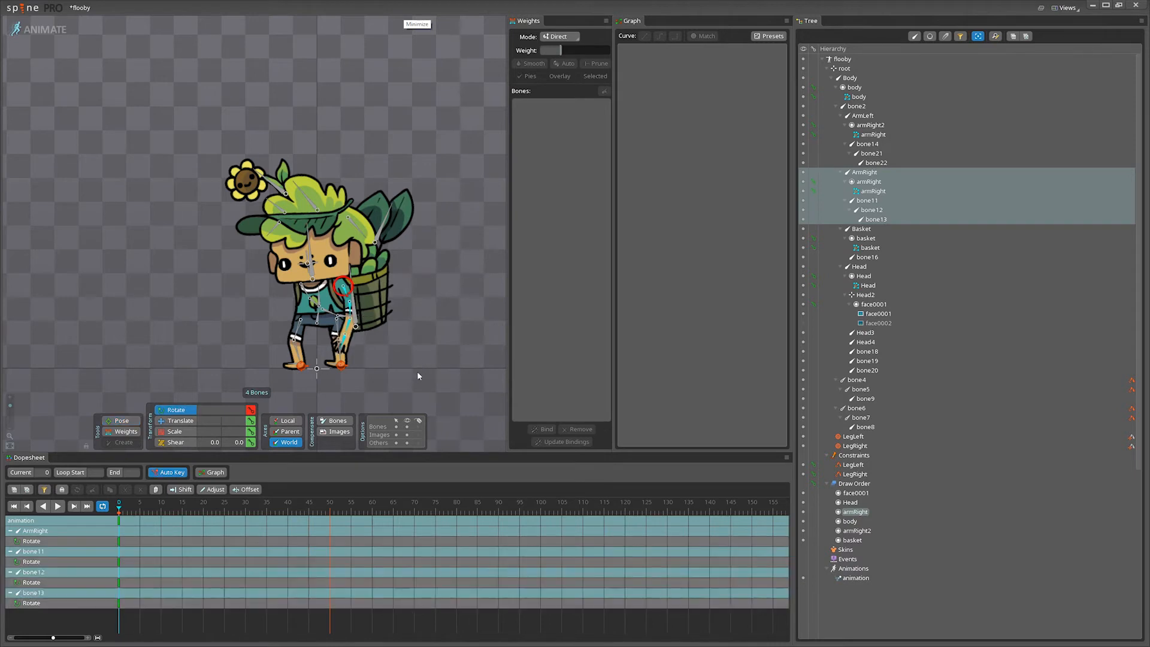
mouse_move(418, 376)
mouse_down()
mouse_move(436, 379)
mouse_move(414, 377)
mouse_up()
Shift the ArmRight bone slightly at frame 0 with Translate and save the project.
click(179, 421)
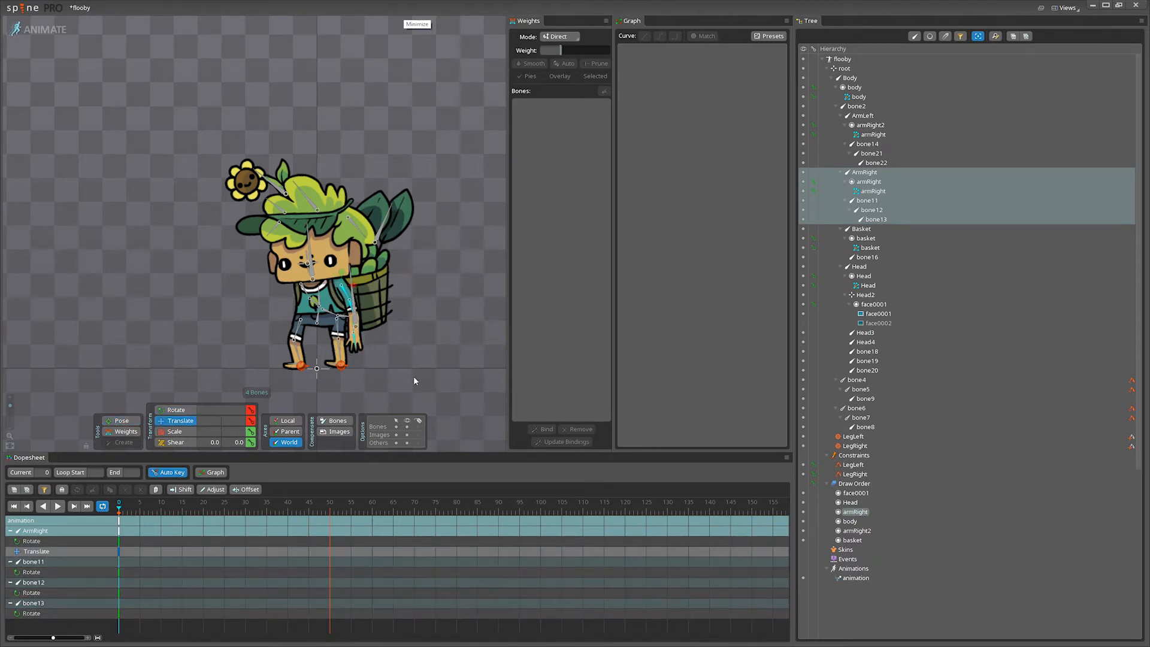
key(ctrl+s)
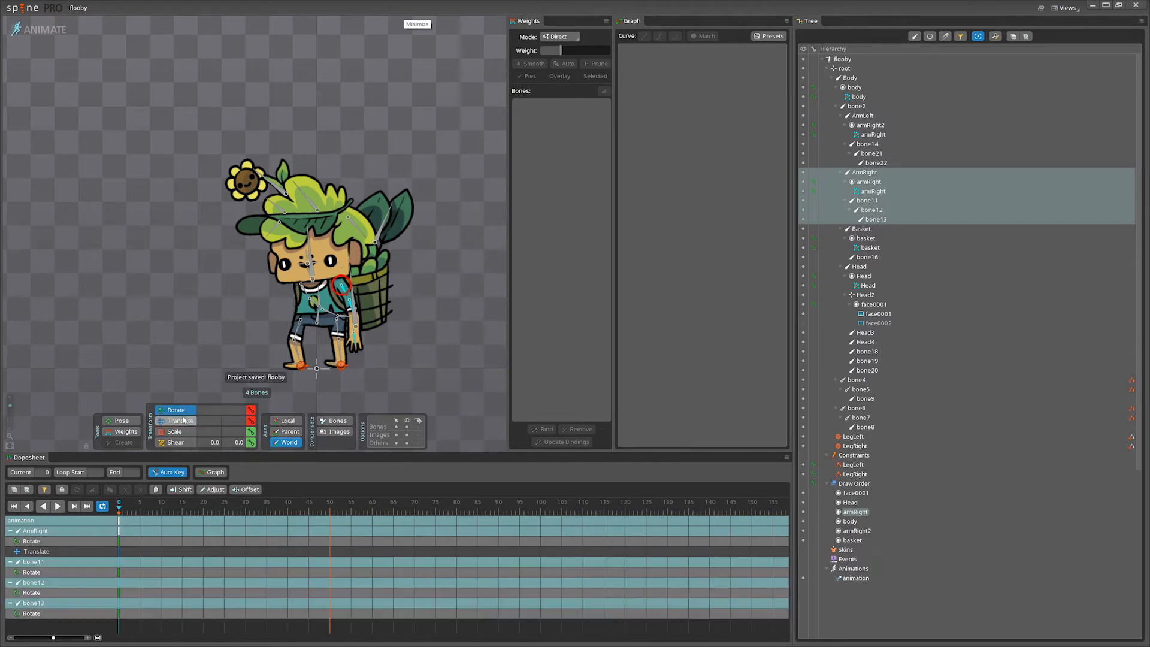
Copy the right arm's frame 0 keys to frame 25.
drag(199, 514, 124, 512)
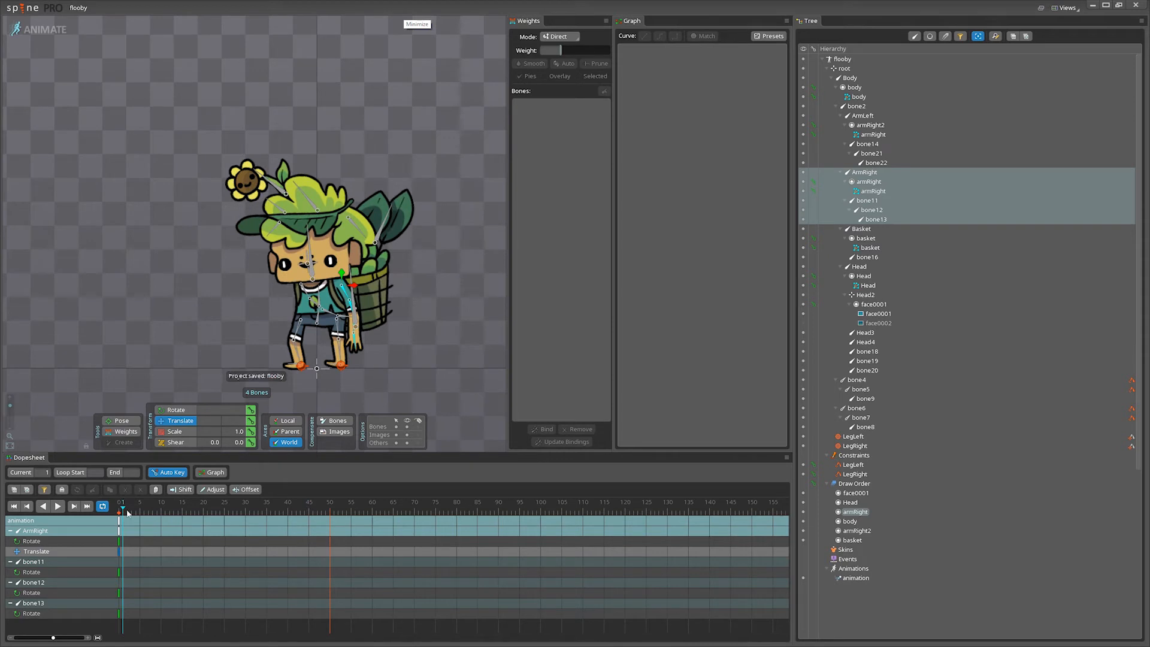
click(119, 520)
click(224, 509)
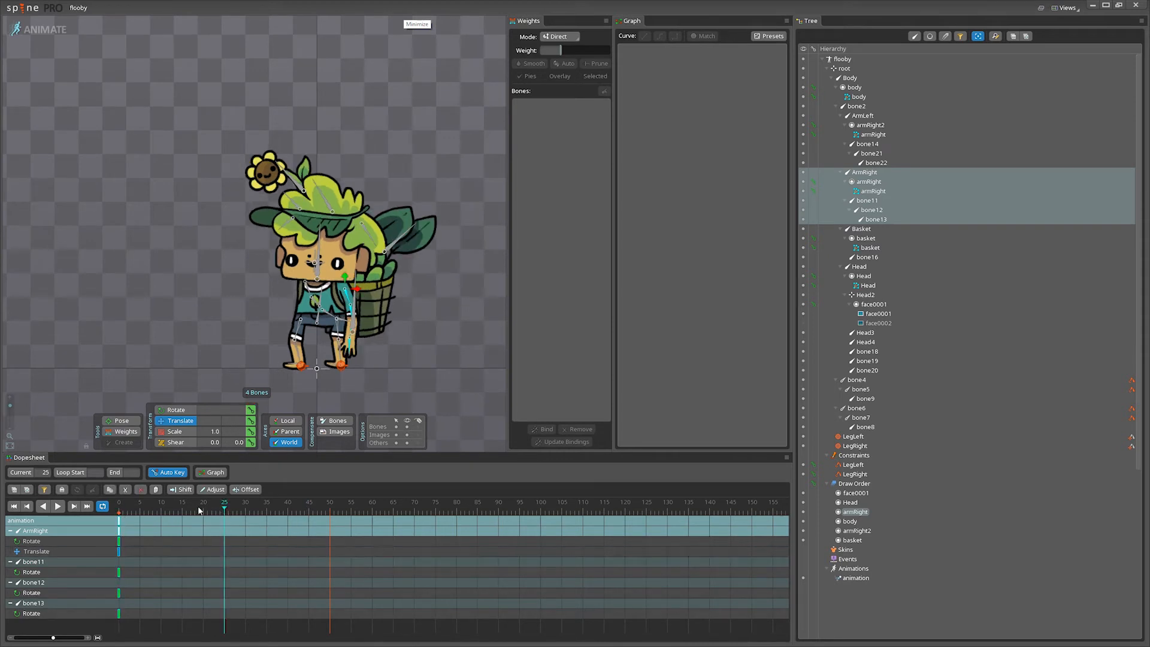
key(ctrl+v)
Rotate the four right arm bones together at frame 14 so the arm curls forward across the leg.
click(180, 506)
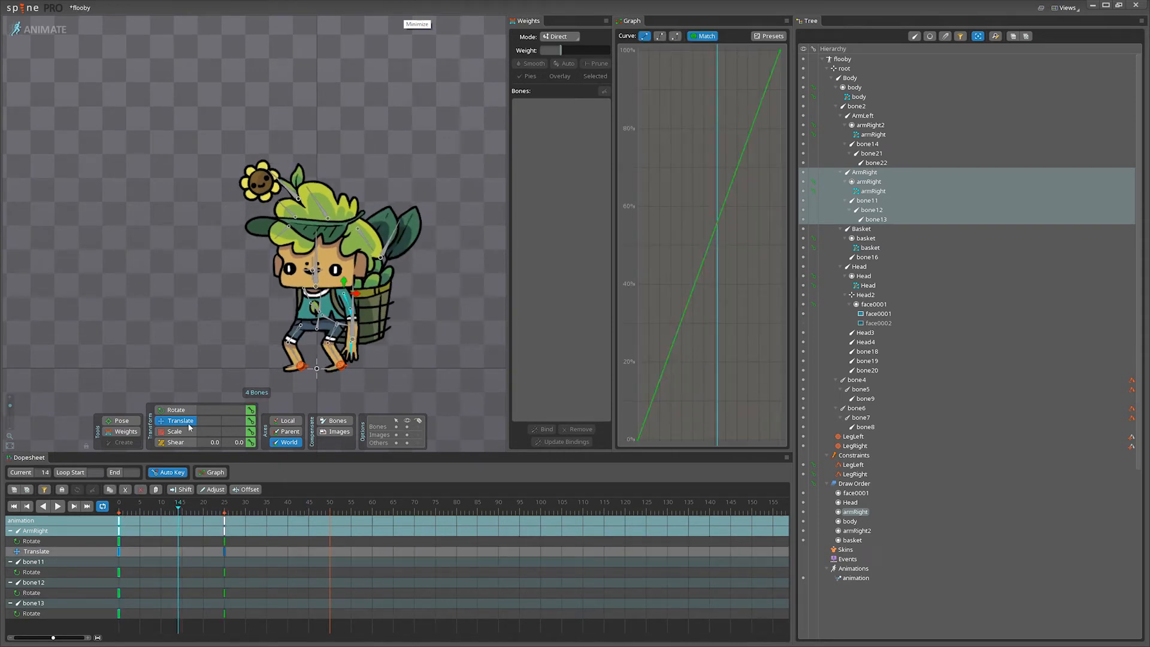
key(c)
mouse_move(395, 382)
mouse_down()
mouse_move(375, 378)
mouse_move(386, 394)
mouse_up()
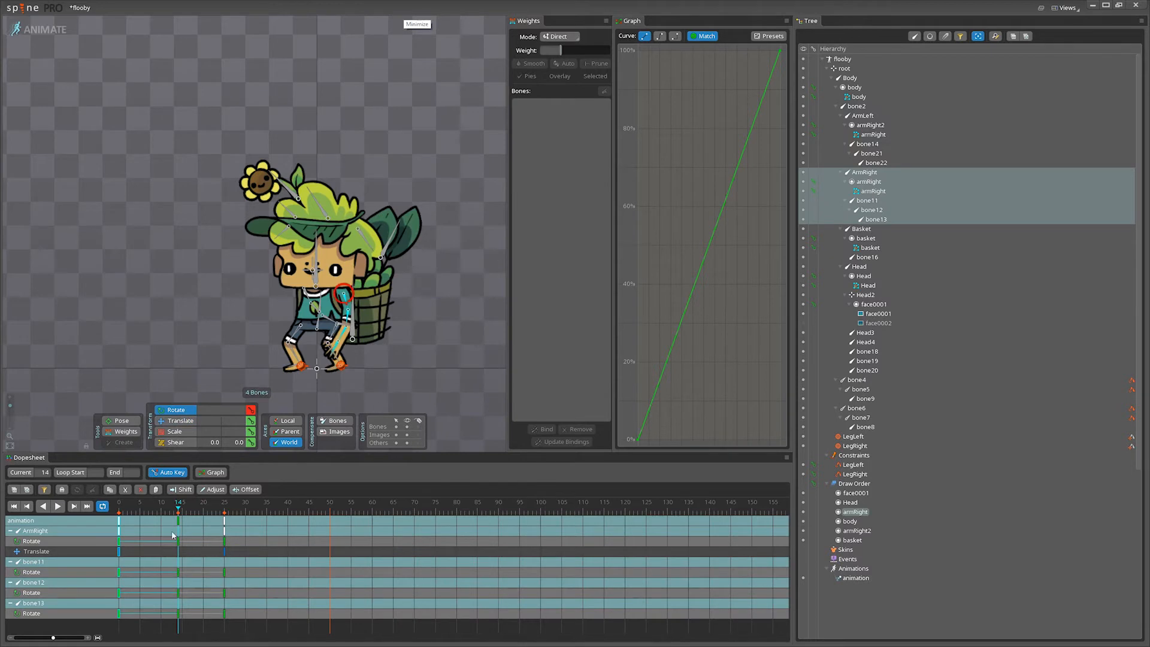
Scrub past the new arm pose and delete the right arm's keys at frame 25.
drag(172, 531, 256, 537)
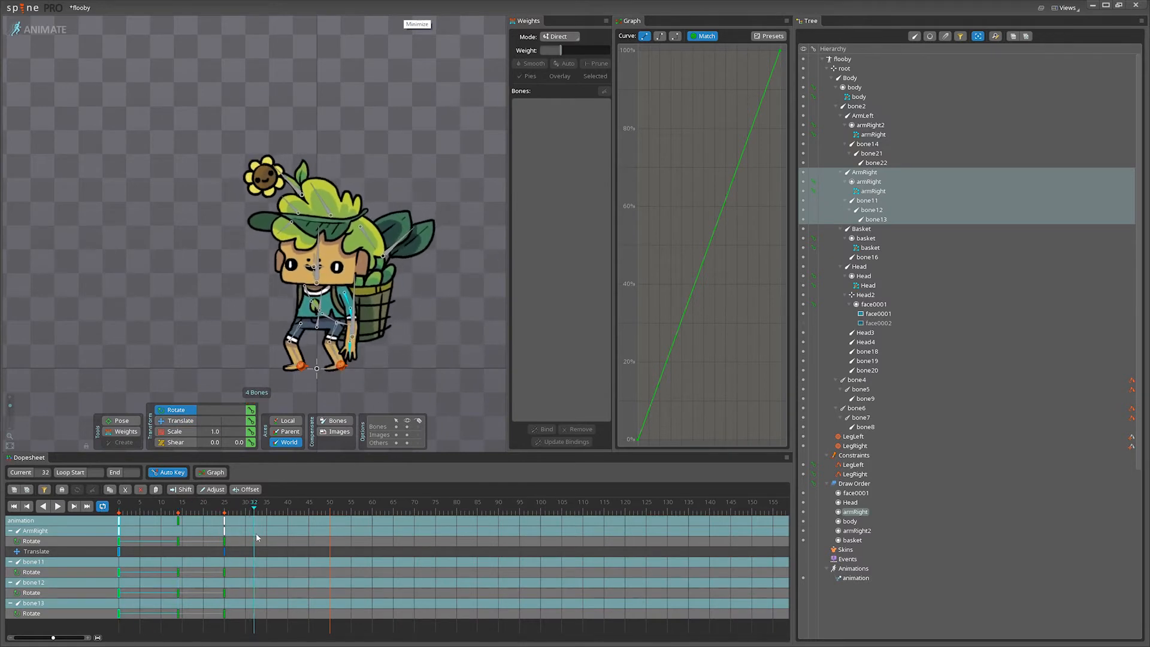
click(226, 524)
key(Delete)
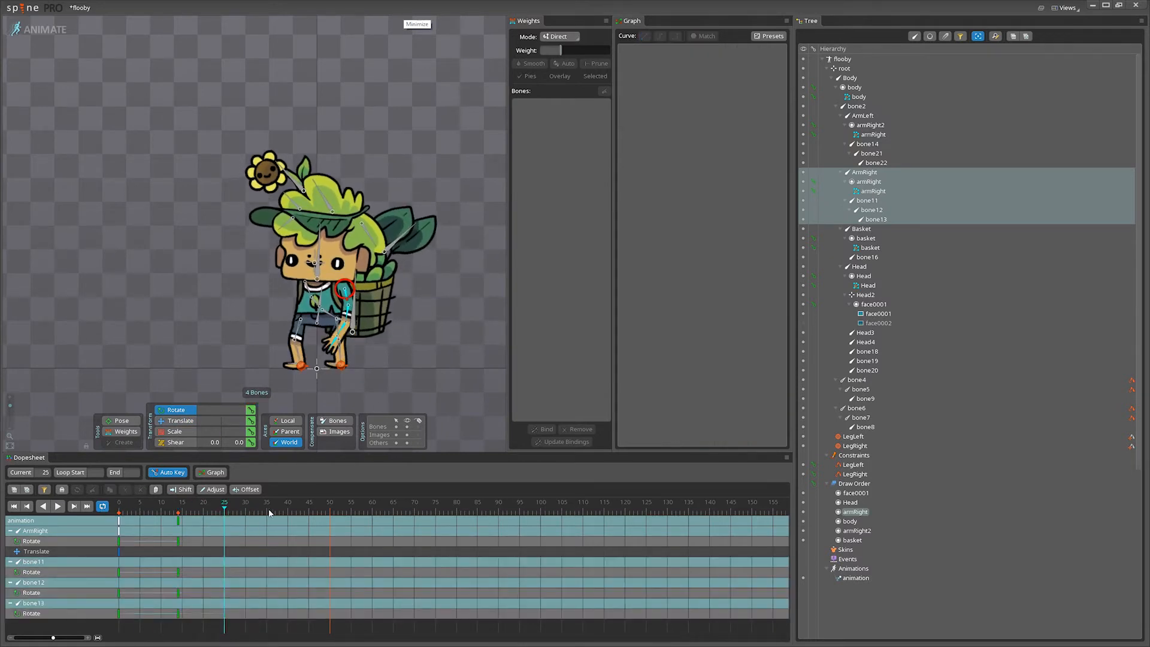
Rotate the four right arm bones together at frame 39 so the arm swings outward over the basket.
click(284, 507)
drag(390, 376, 443, 378)
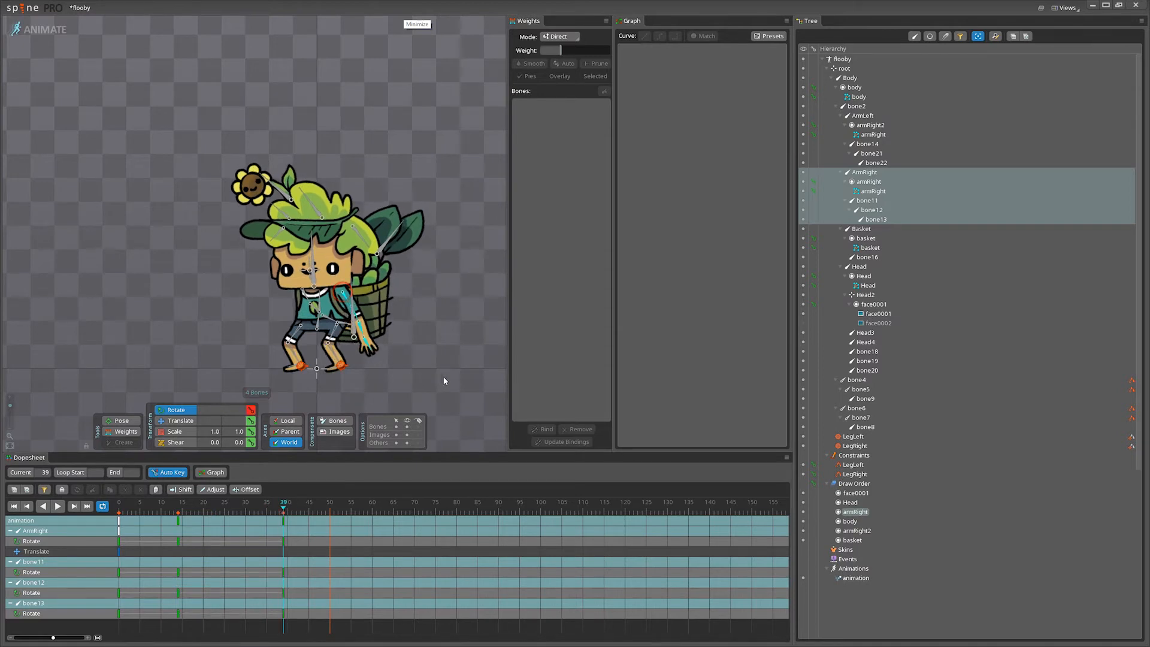
Copy the right arm's frame 0 keys to frame 50 to close the loop and play back the animation.
click(120, 520)
key(ctrl+c)
click(331, 506)
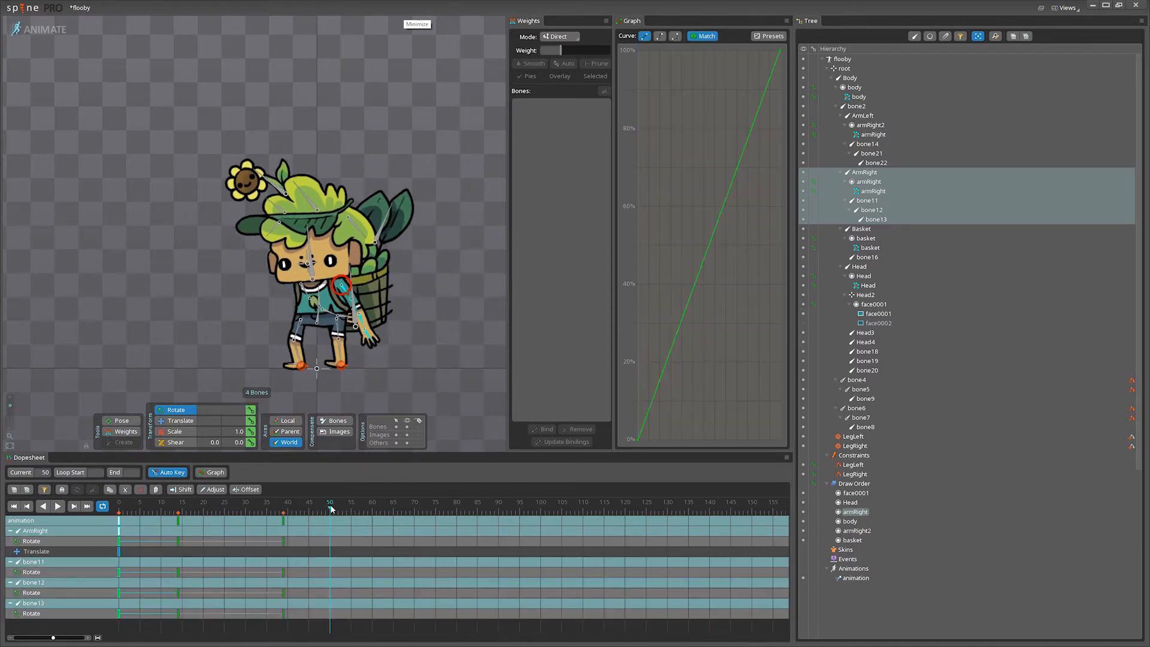
key(ctrl+v)
click(58, 507)
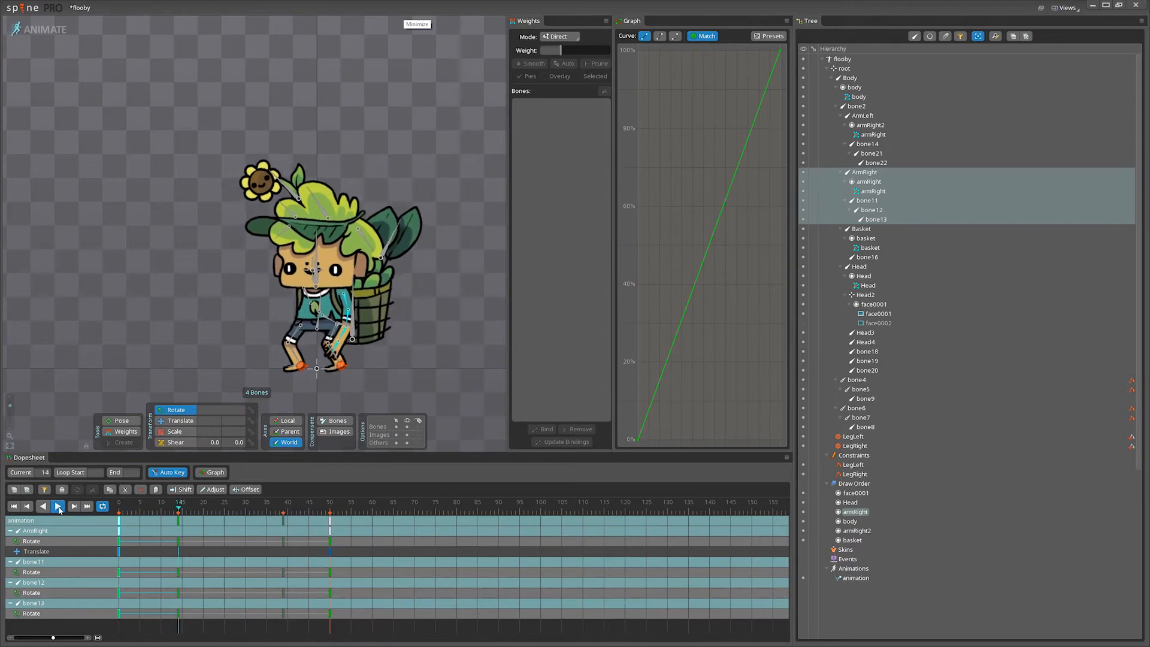
click(58, 507)
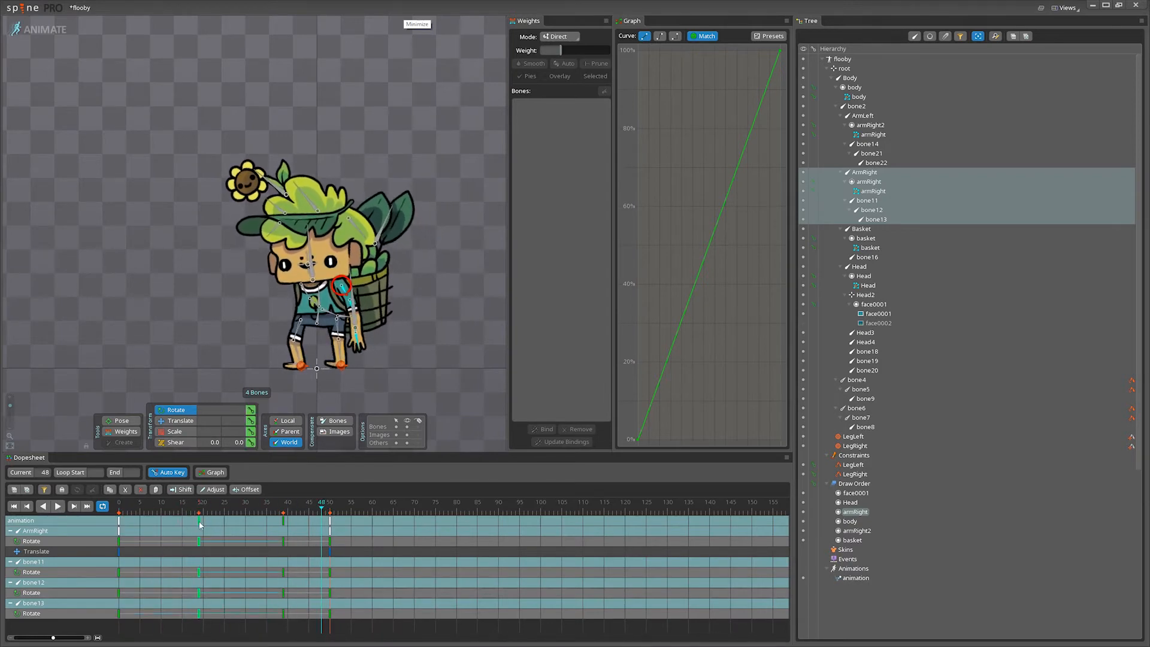
Move the right arm's two middle keys to frames 10 and 36 and play back the animation.
drag(291, 526, 277, 527)
drag(193, 522, 189, 522)
click(58, 508)
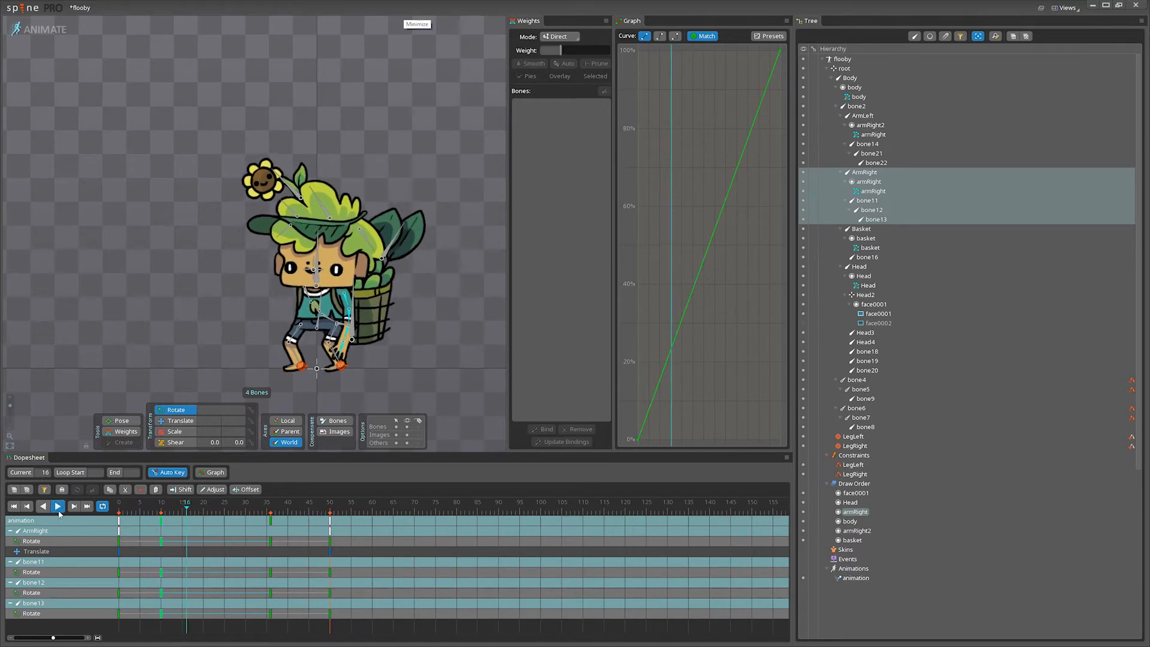
click(58, 508)
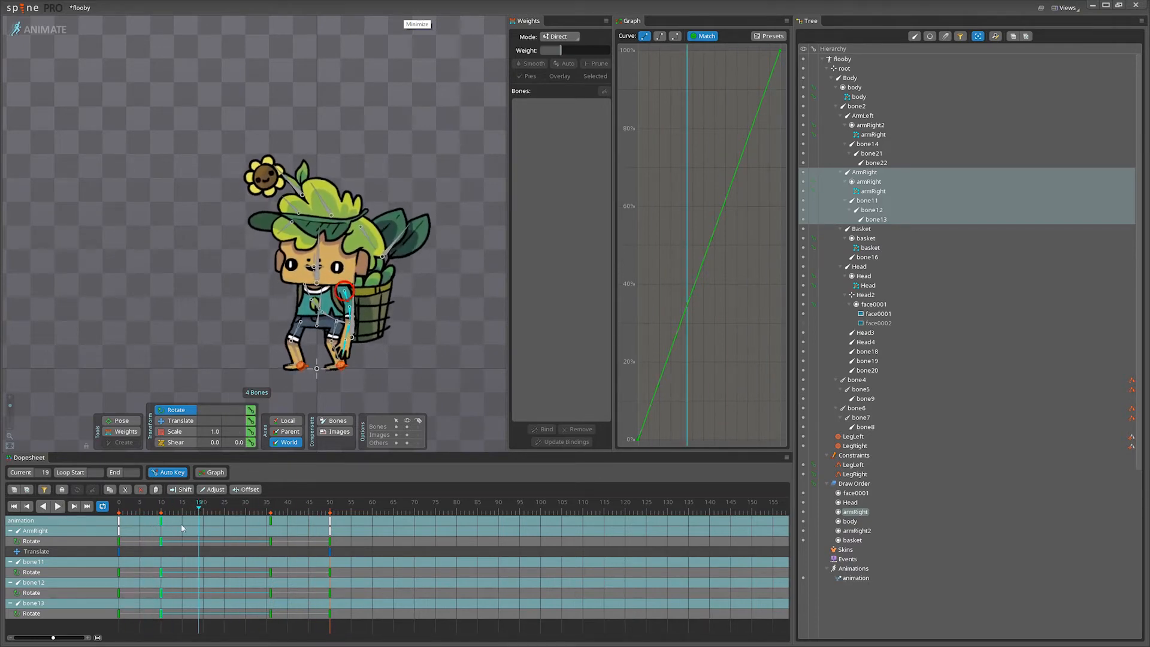
Make the right arm's forward-curl pose the key at frames 0 and 50, place the outward-swing keys at frame 25, and play it back.
drag(161, 521, 119, 521)
click(118, 504)
click(116, 521)
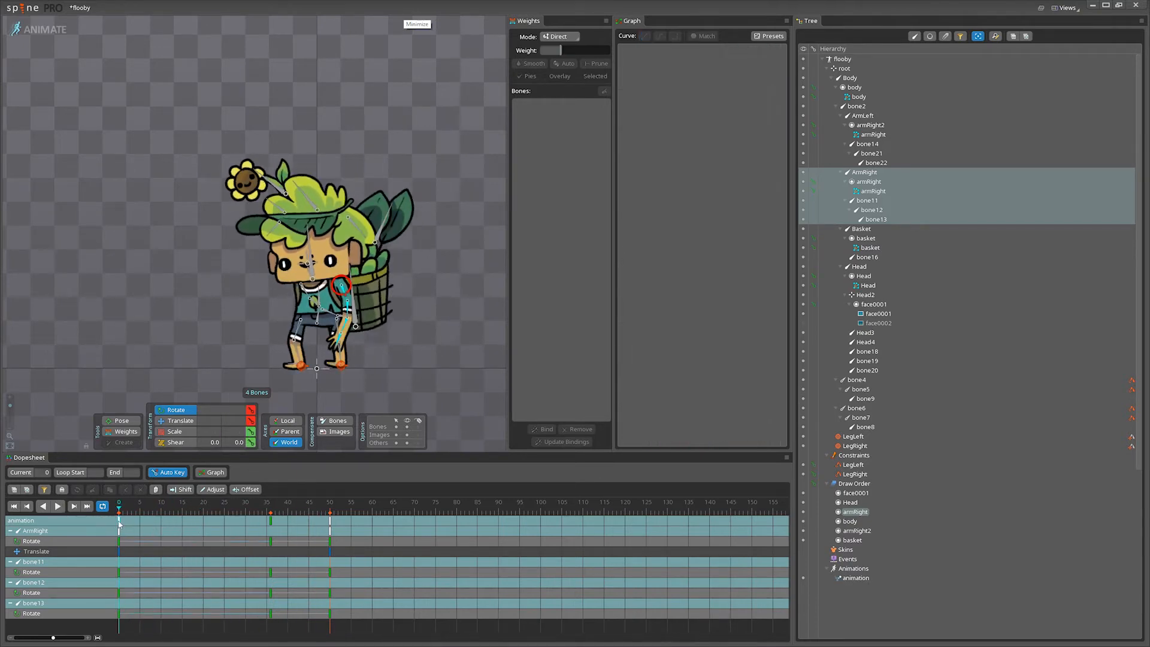
click(119, 521)
click(330, 512)
drag(269, 519, 263, 518)
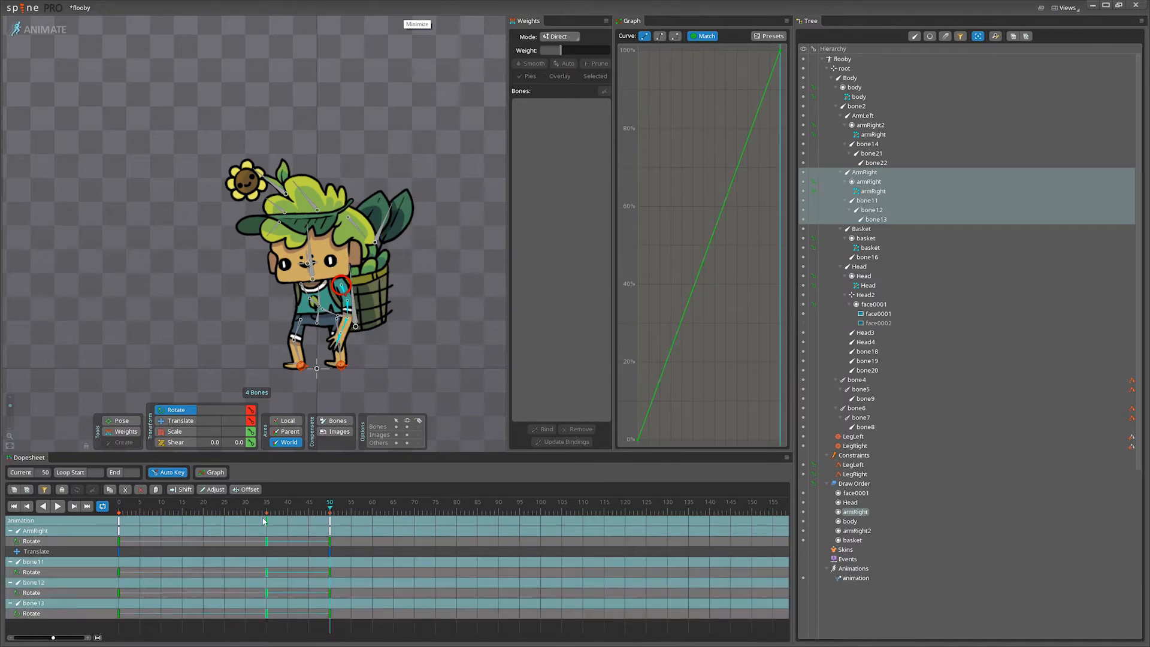
click(58, 506)
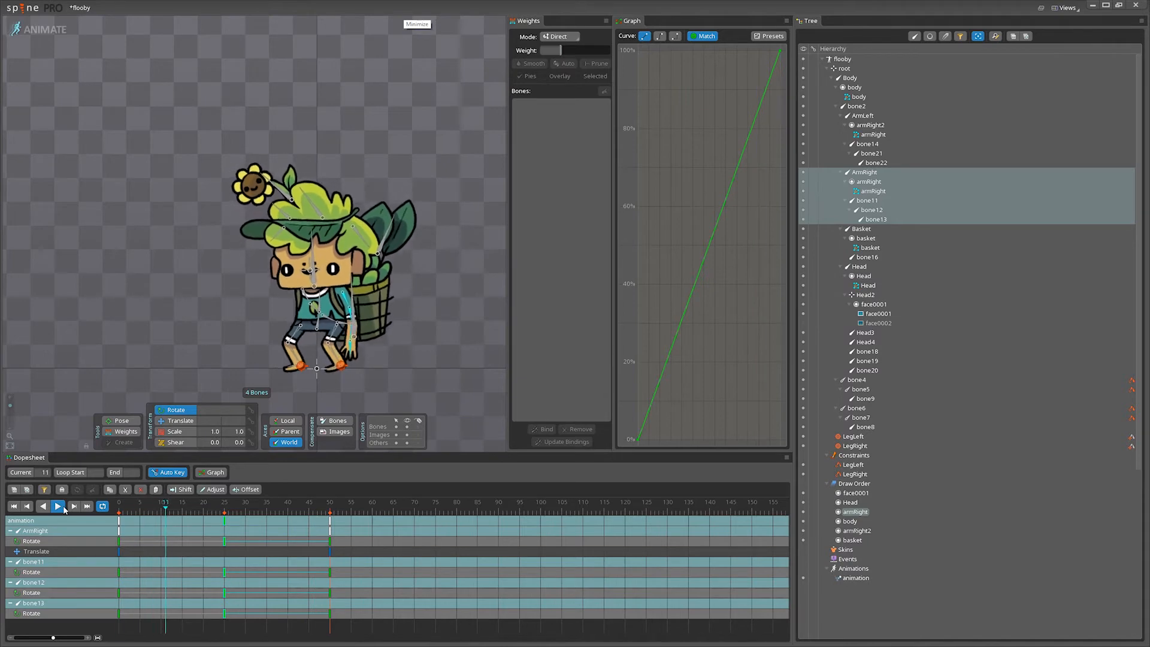
click(58, 507)
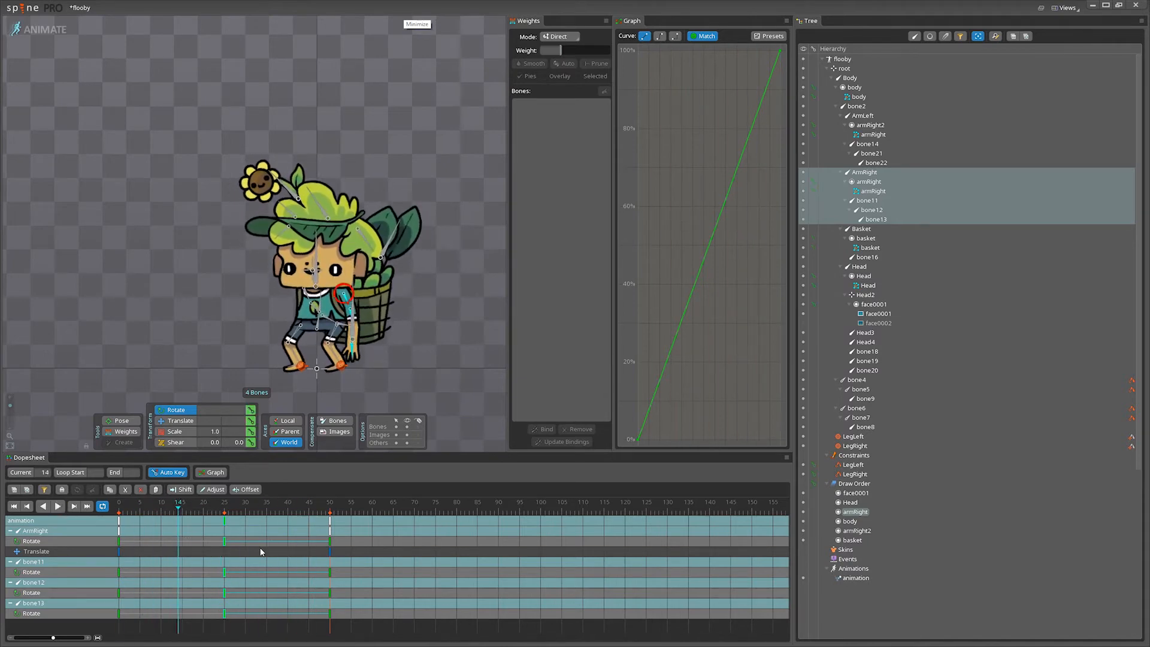
In setup mode, scale the four right arm bones to about 0.95 along their length and save the project.
drag(406, 597, 226, 485)
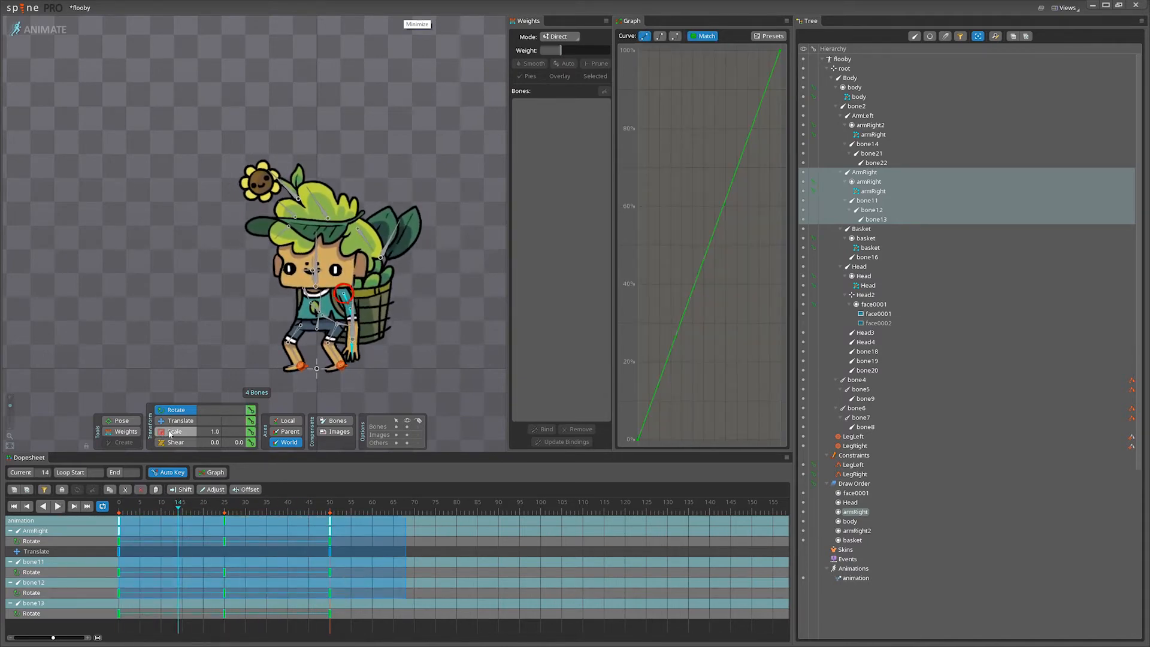
click(170, 432)
click(350, 313)
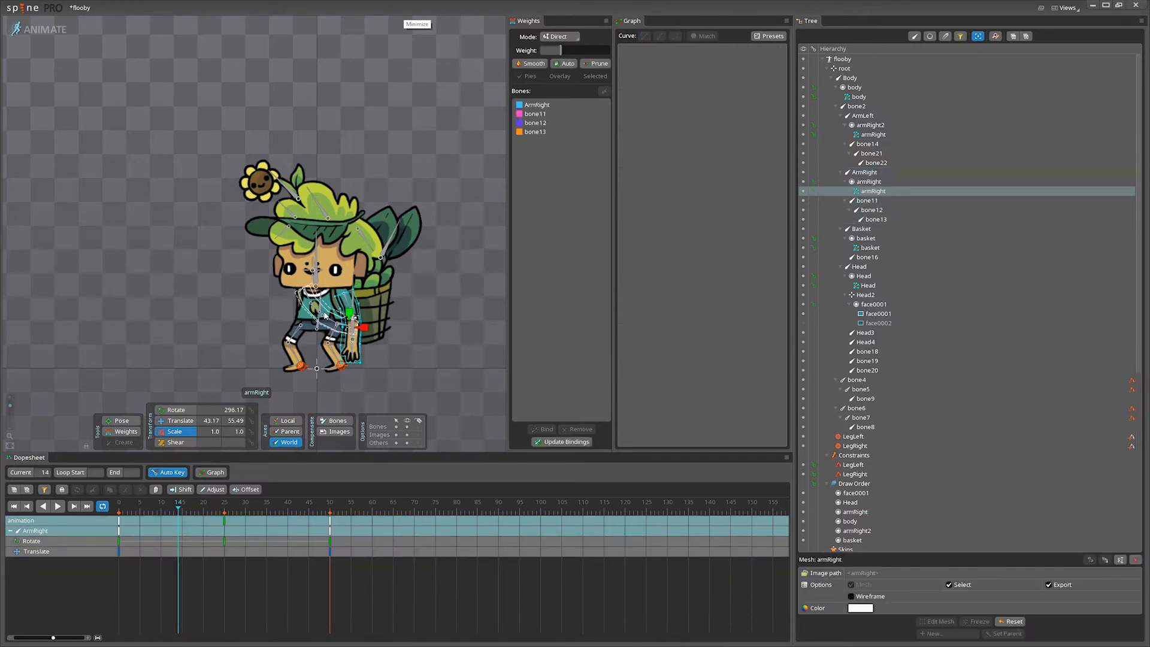
click(325, 312)
click(41, 31)
click(412, 416)
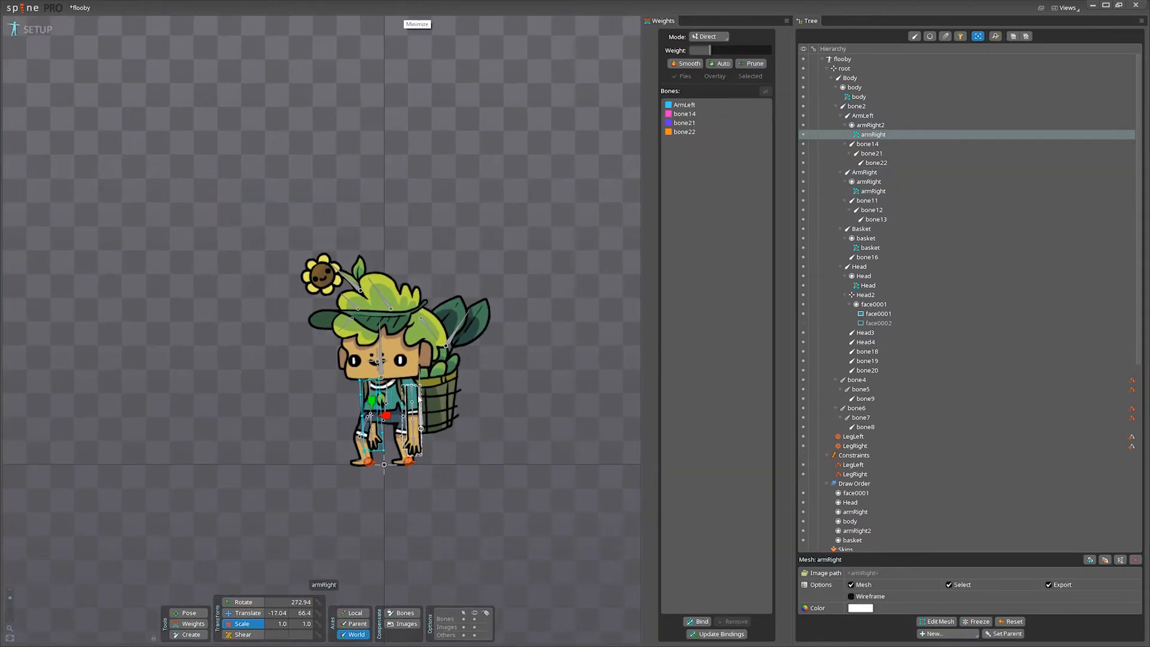
click(864, 172)
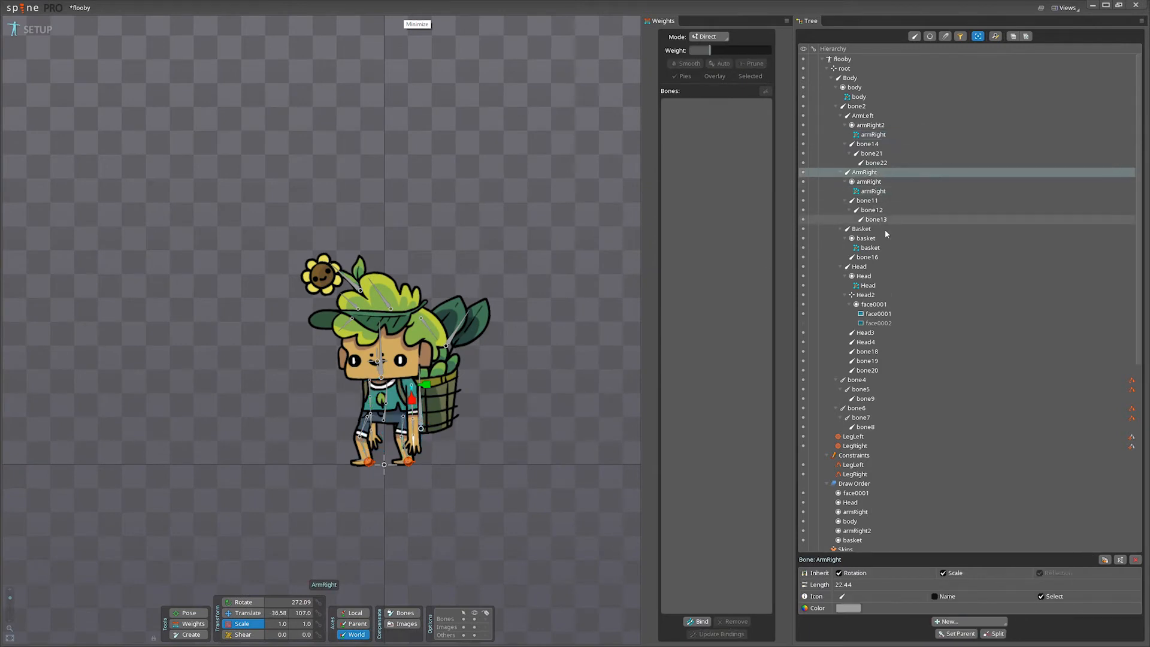
shift+click(875, 219)
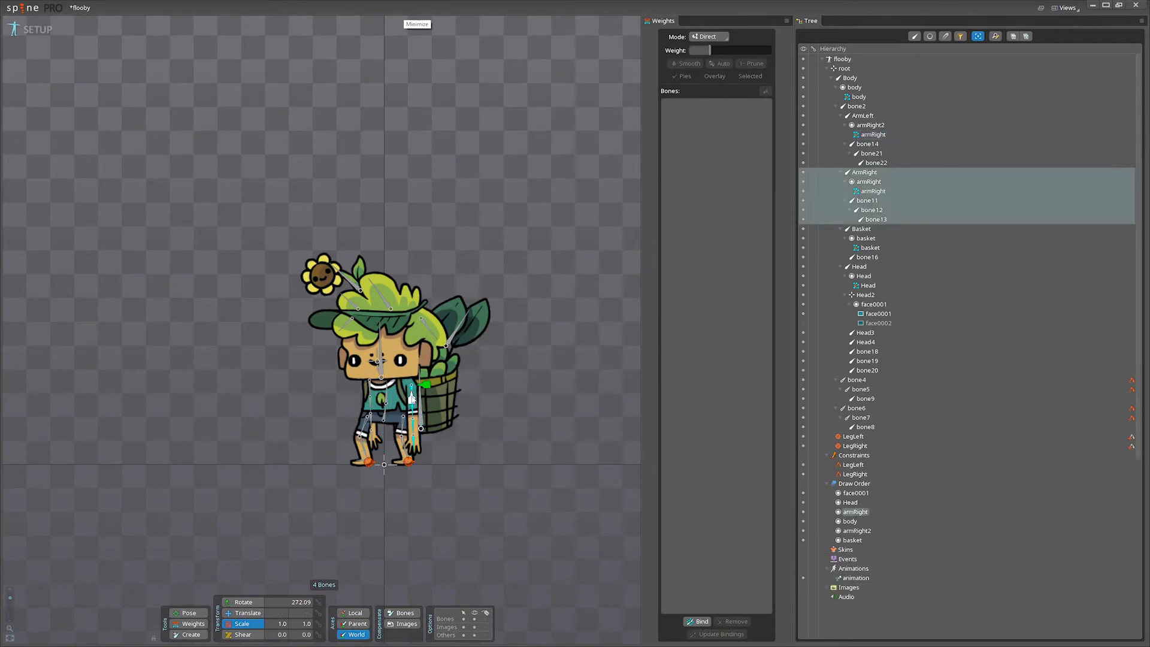
key(ctrl+s)
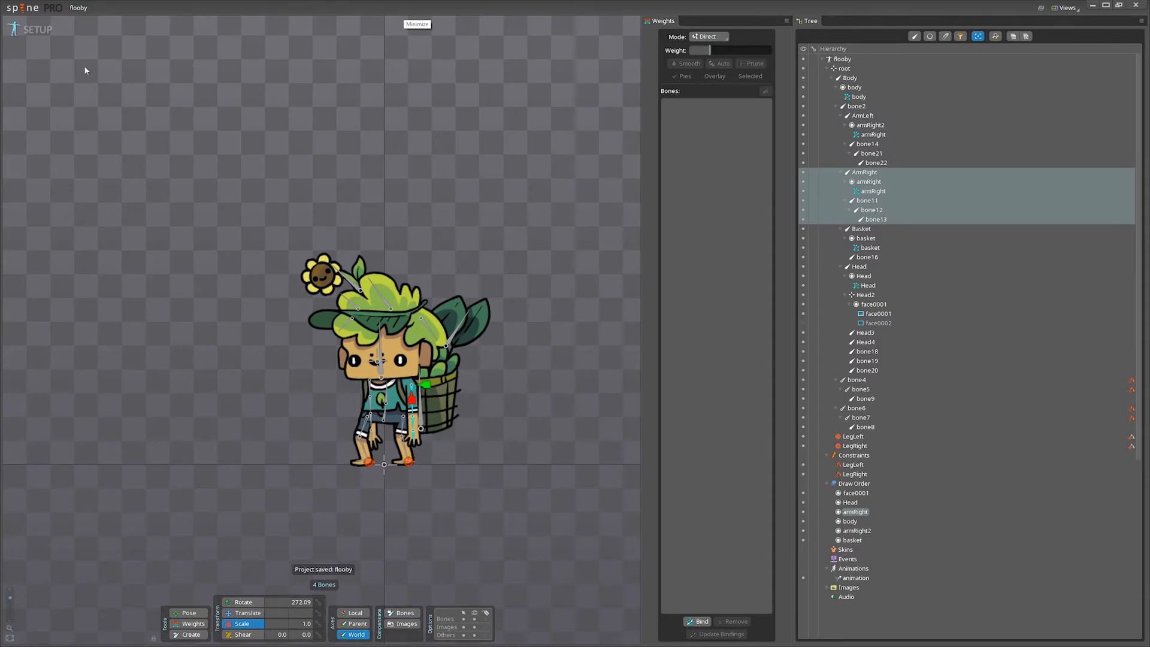
Scale the four left arm bones, ArmLeft to bone22, slightly shorter along their length and save the project.
click(367, 385)
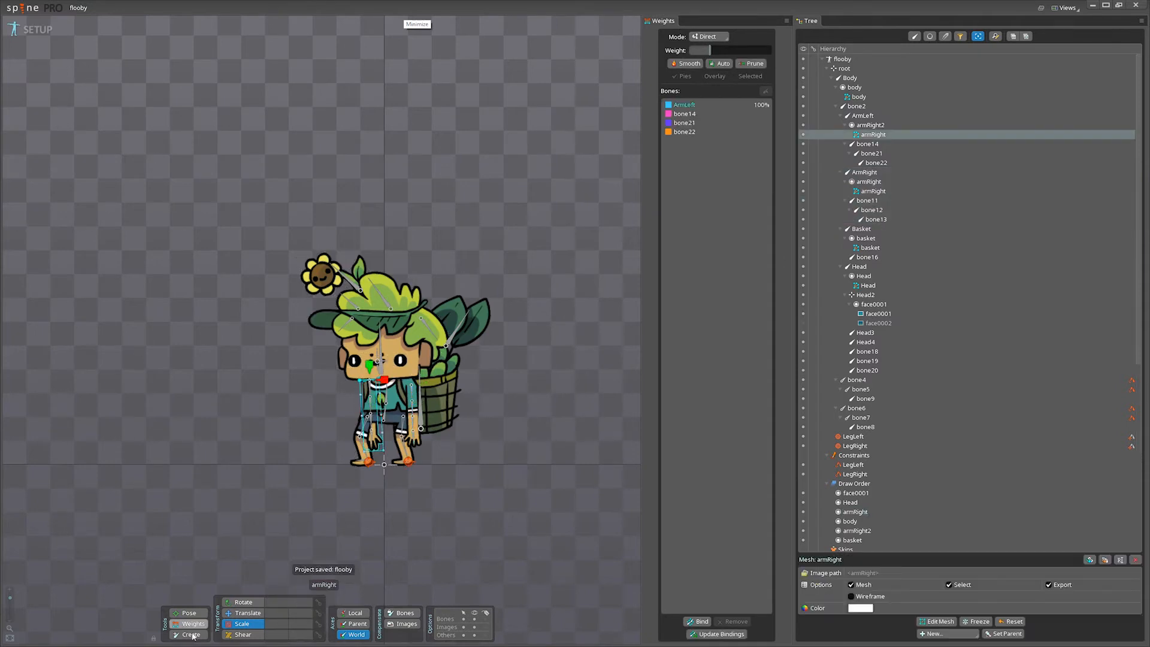
key(c)
click(411, 386)
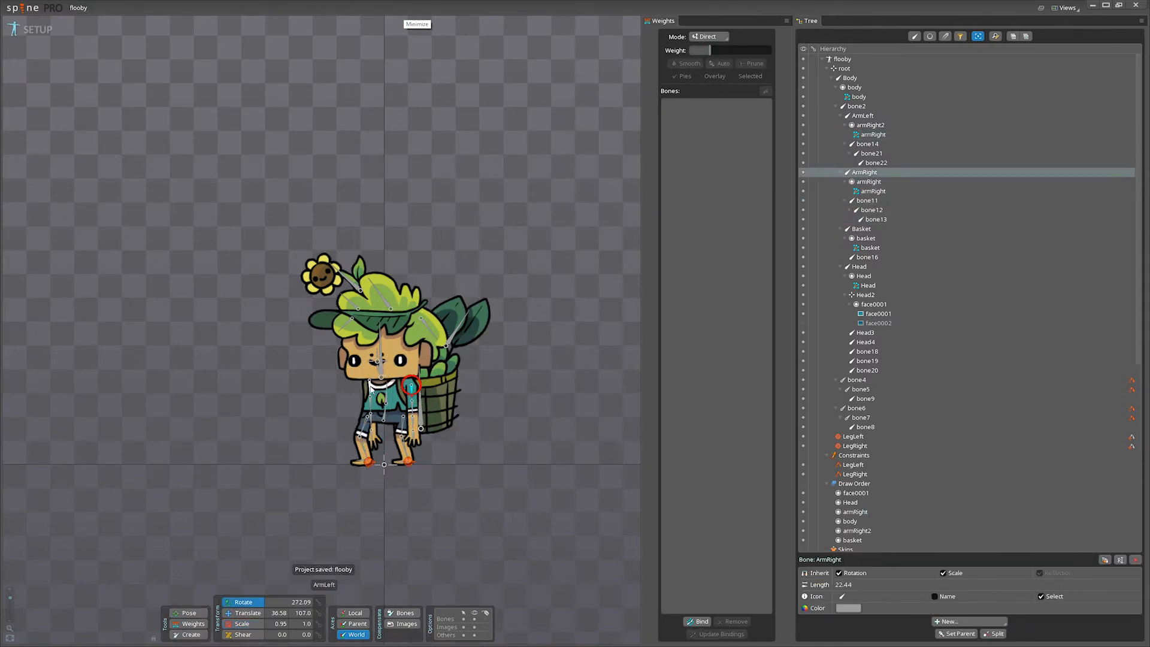
click(370, 388)
shift+click(872, 162)
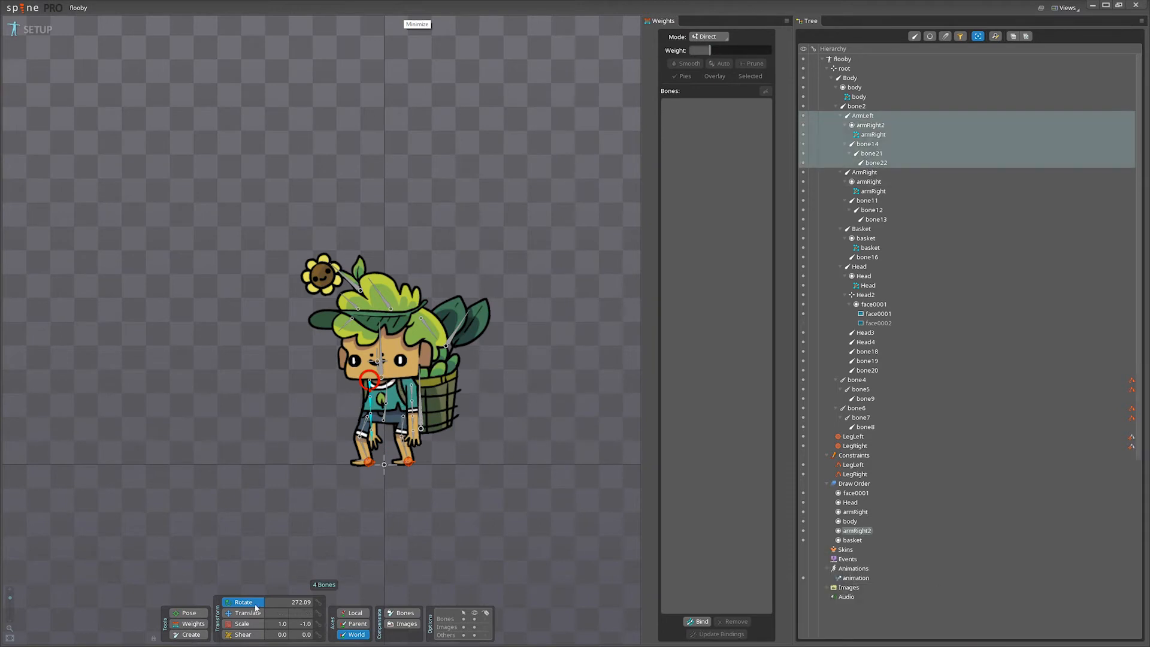
click(246, 623)
drag(369, 397, 368, 394)
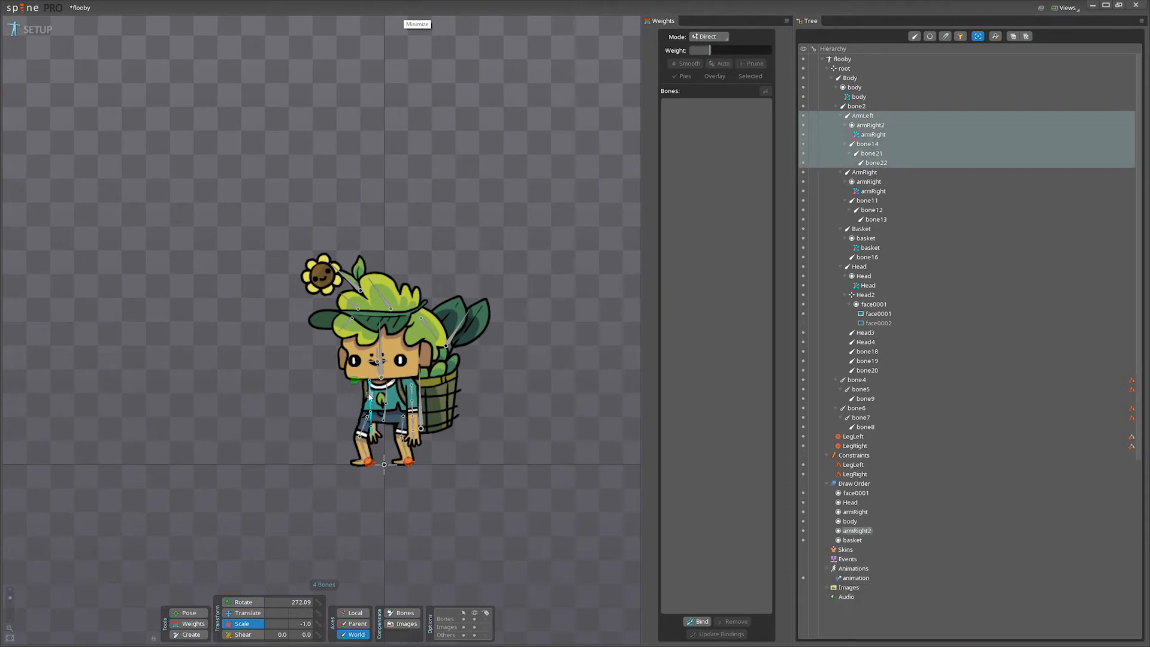
key(ctrl+s)
Return to animate mode and play back the animation to check the shortened arms.
click(37, 29)
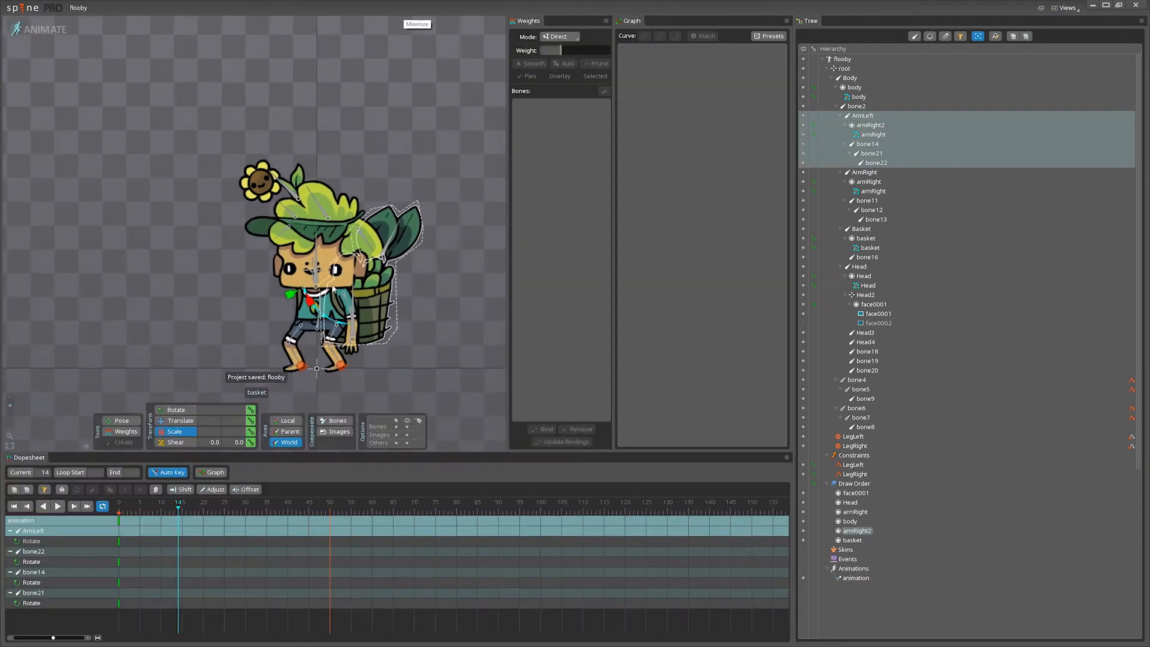
click(345, 298)
drag(168, 508, 82, 488)
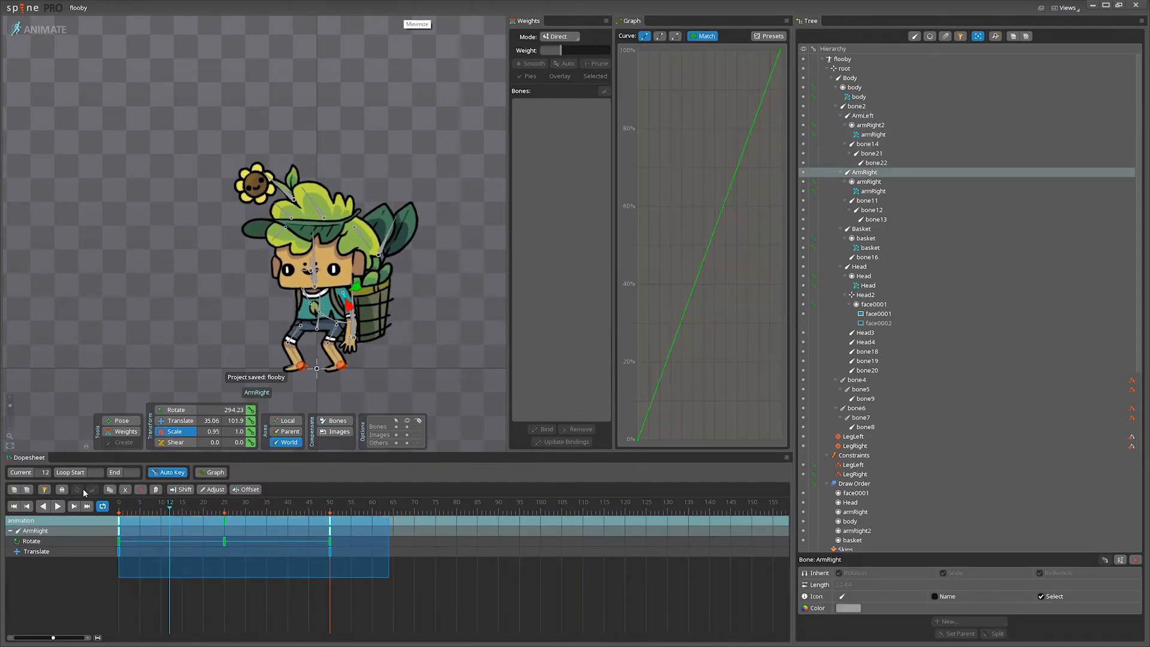
click(55, 506)
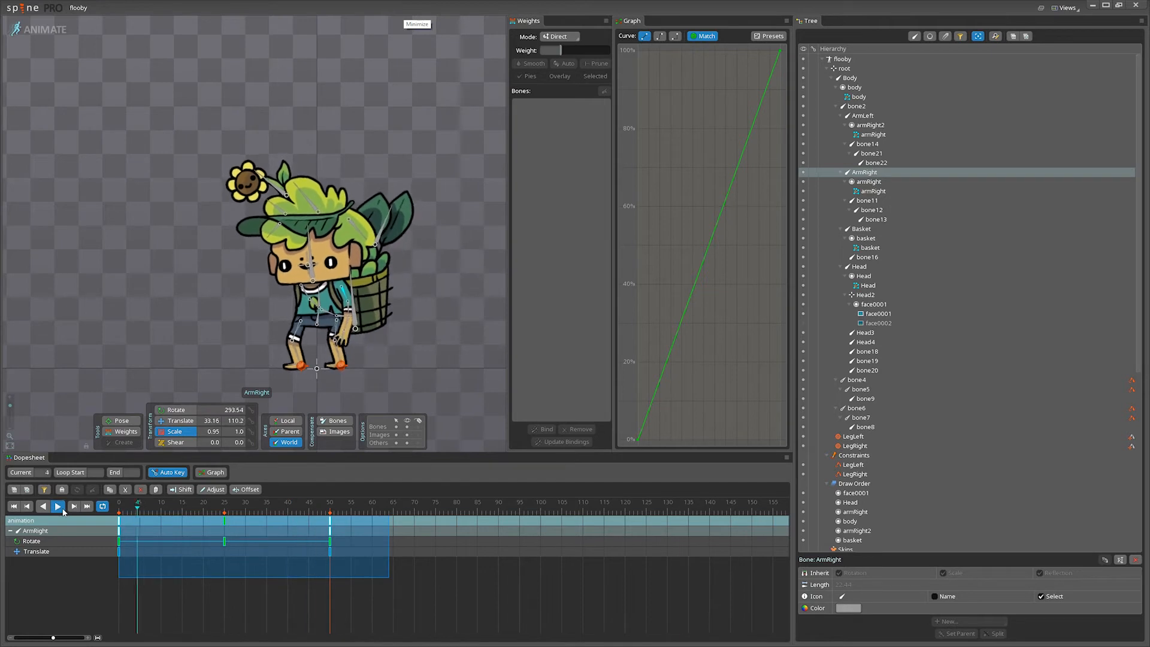
click(63, 509)
Apply a steep ease-in, ease-out Bezier curve to all keys of the four right arm bones, play it back and save the project.
click(308, 267)
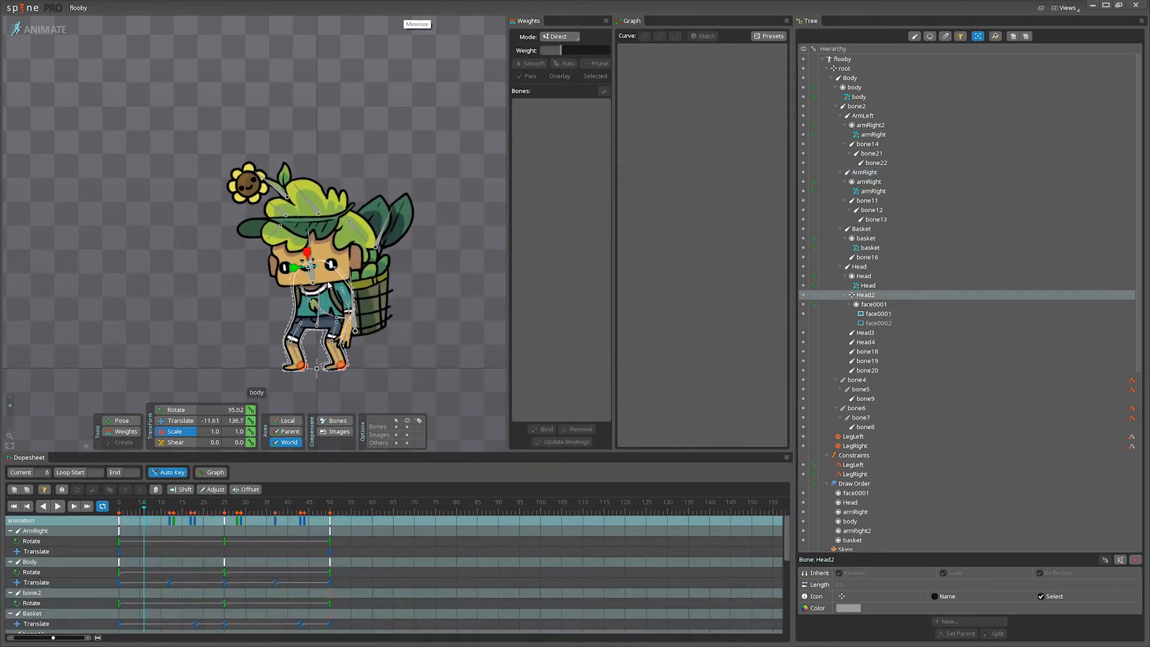
click(353, 305)
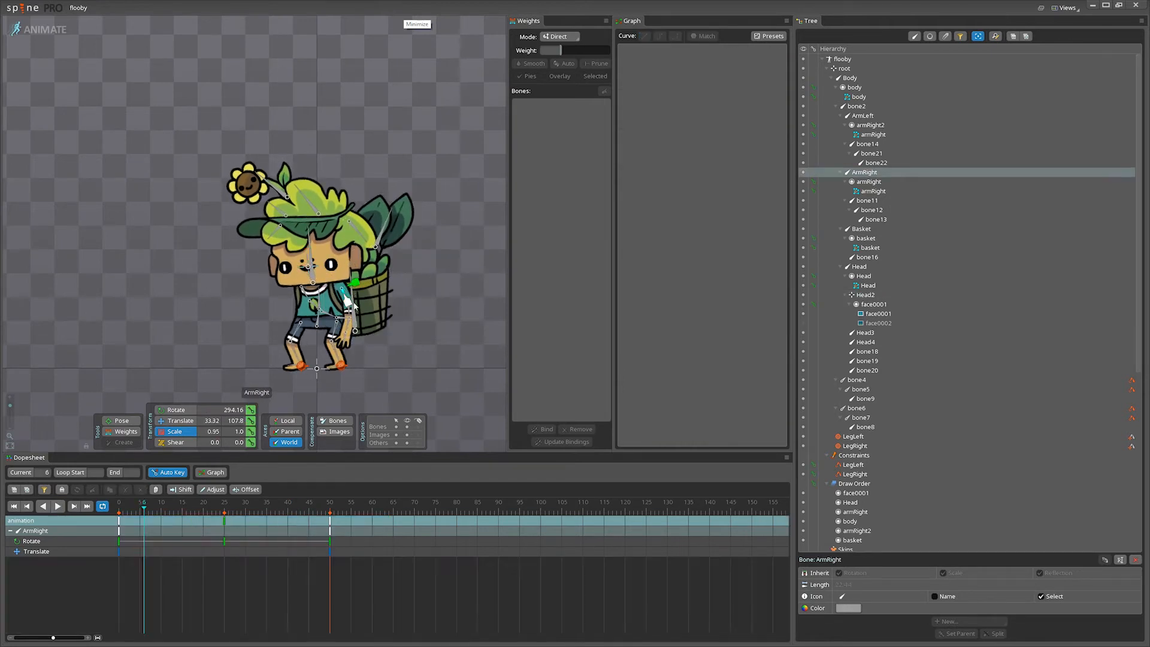
shift+click(918, 217)
drag(183, 514, 275, 523)
drag(355, 629, 7, 306)
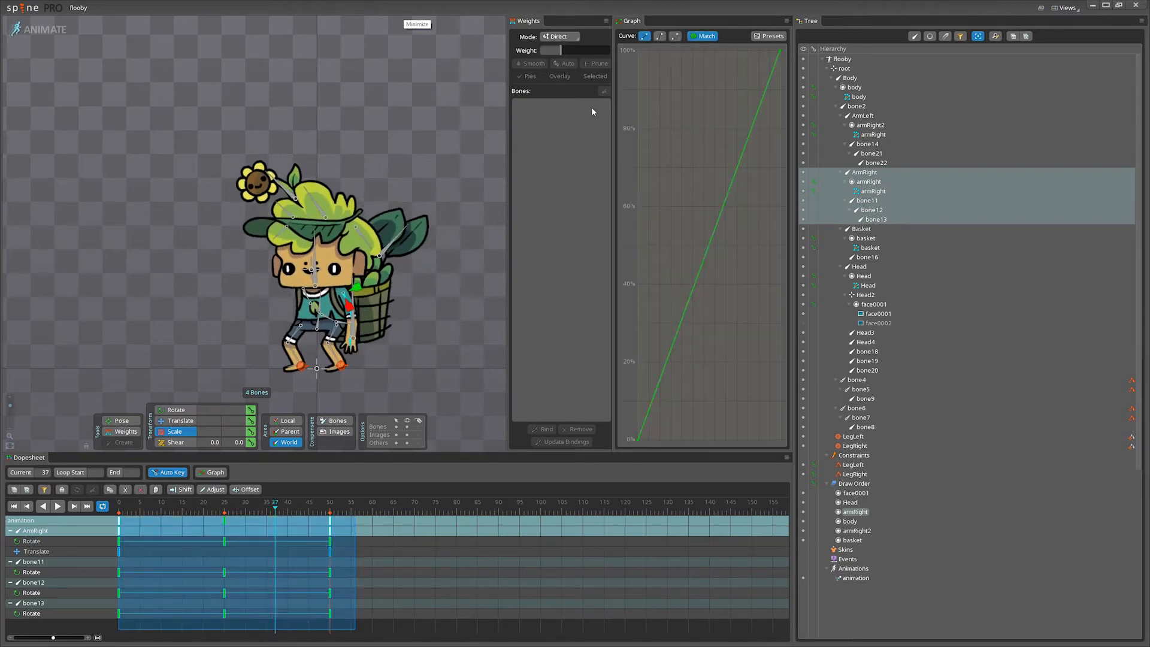
click(660, 36)
drag(744, 51, 673, 85)
drag(674, 441, 735, 414)
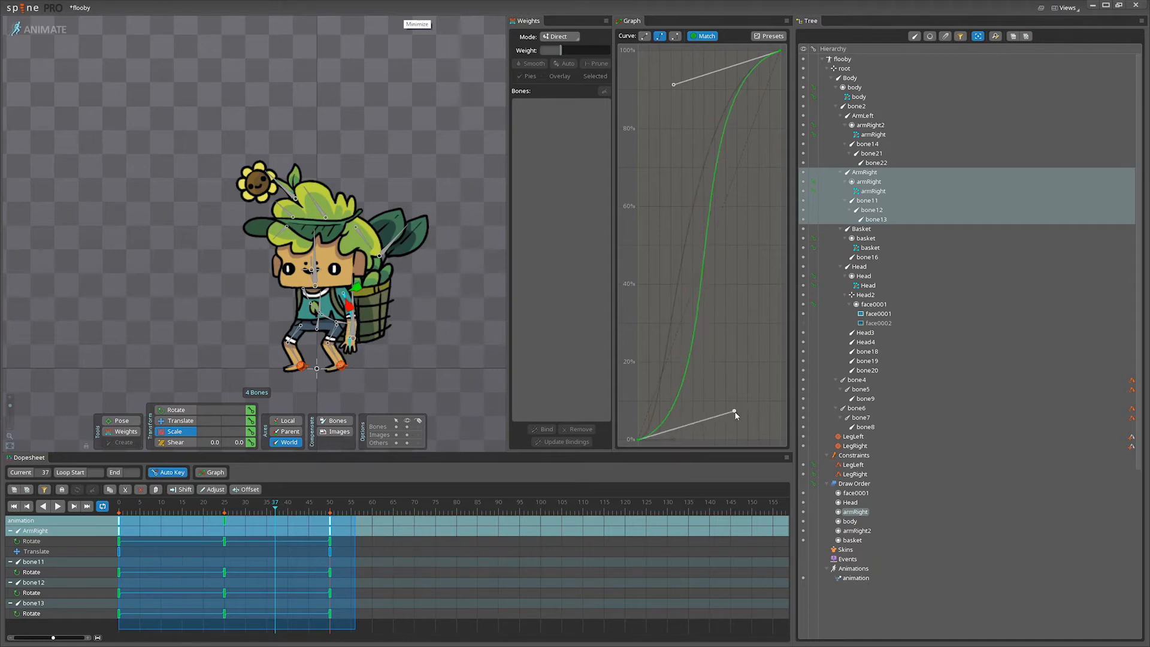
click(57, 507)
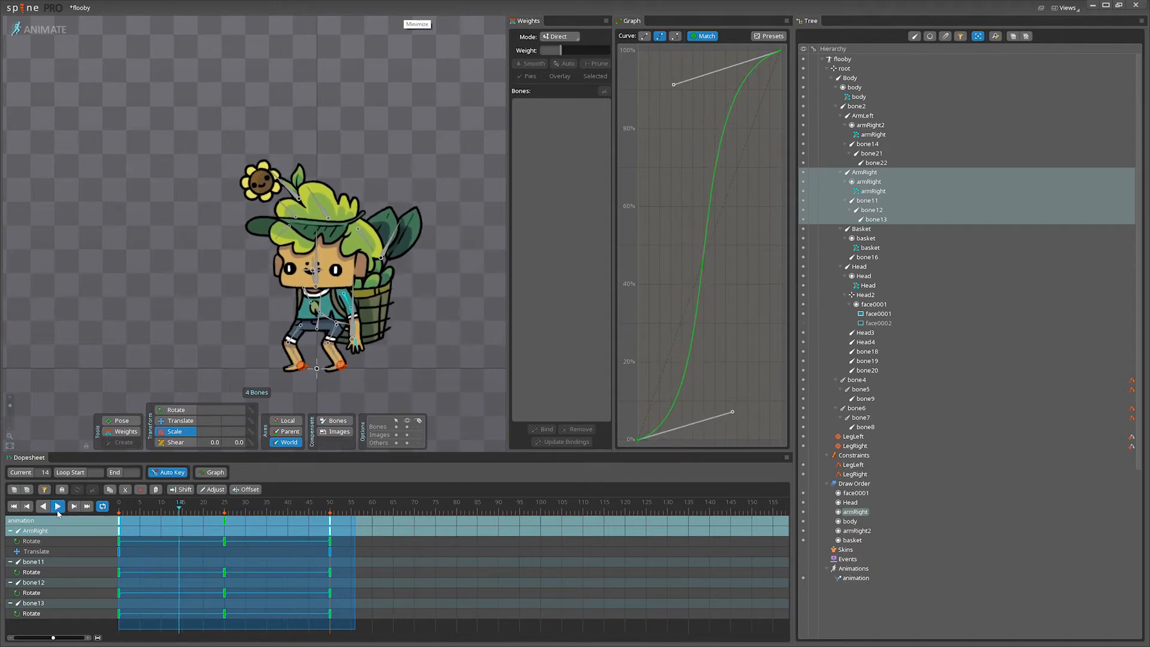
click(444, 587)
key(ctrl+s)
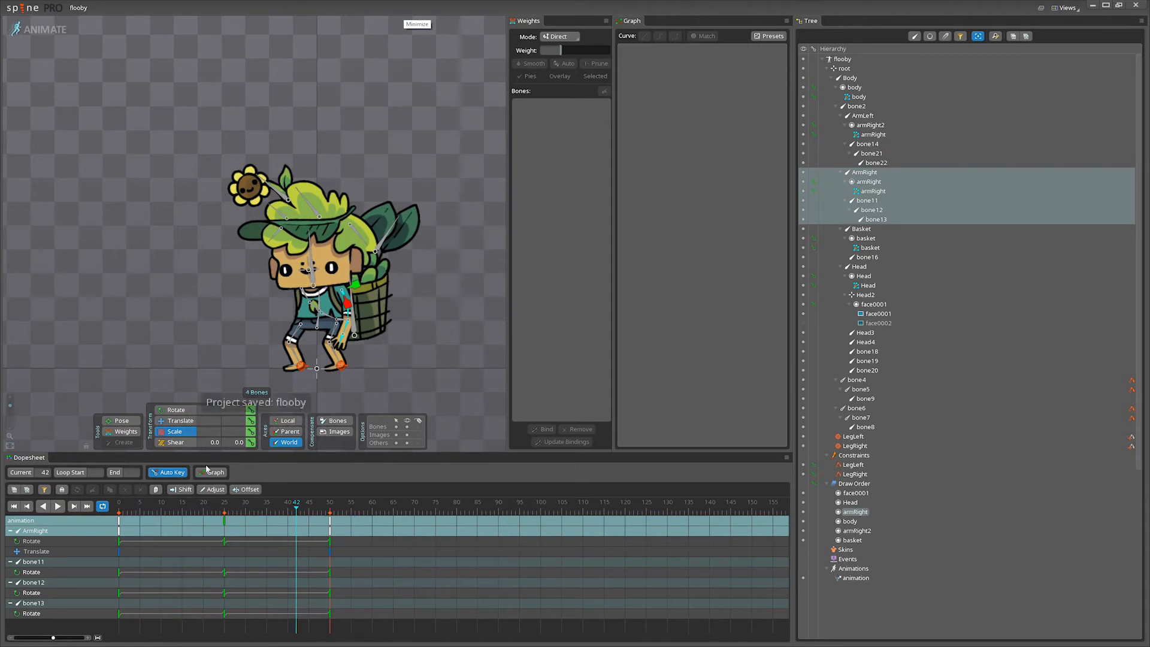
Turn on Shift and Offset and offset bone13's rotation keys by 15 frames so its middle key lands on frame 40.
click(185, 491)
click(221, 502)
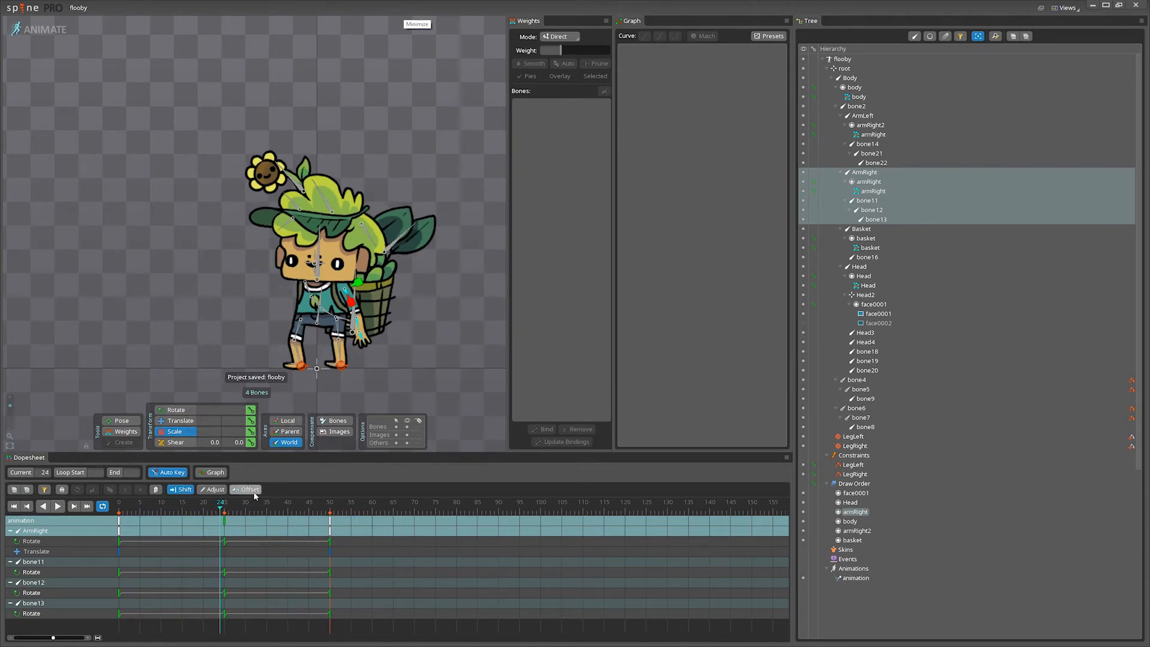
click(345, 292)
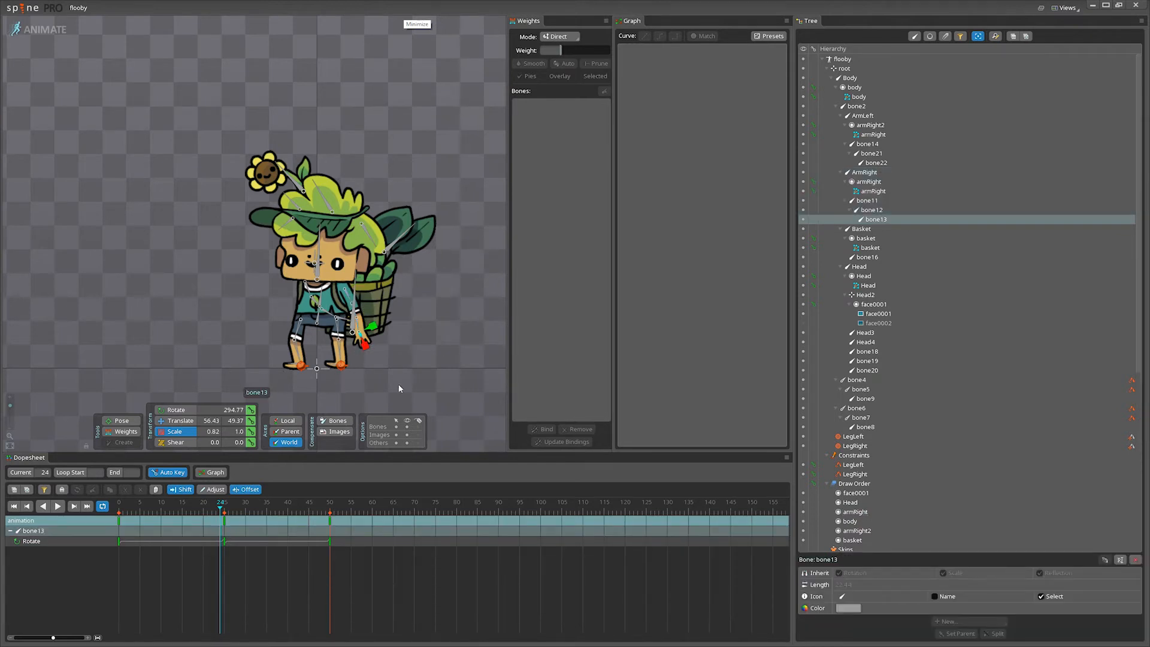
click(225, 522)
drag(226, 522, 288, 520)
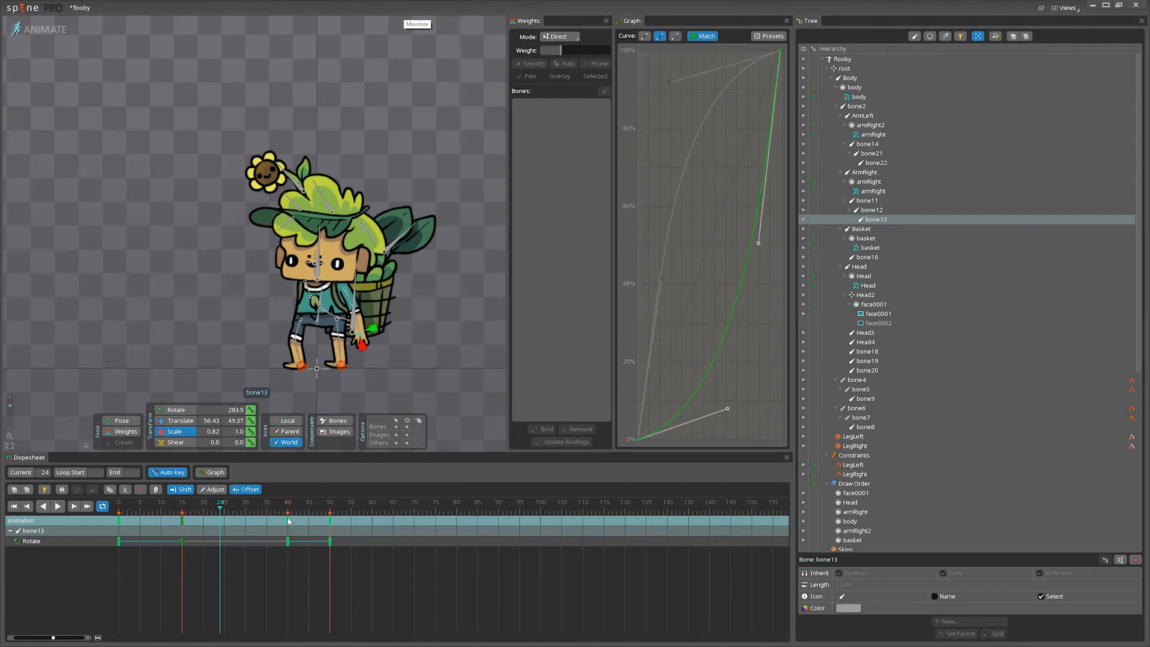
Offset bone12's keys by 10 frames and bone11's keys by 5 frames, then play back the staggered arm swing.
click(357, 323)
click(225, 523)
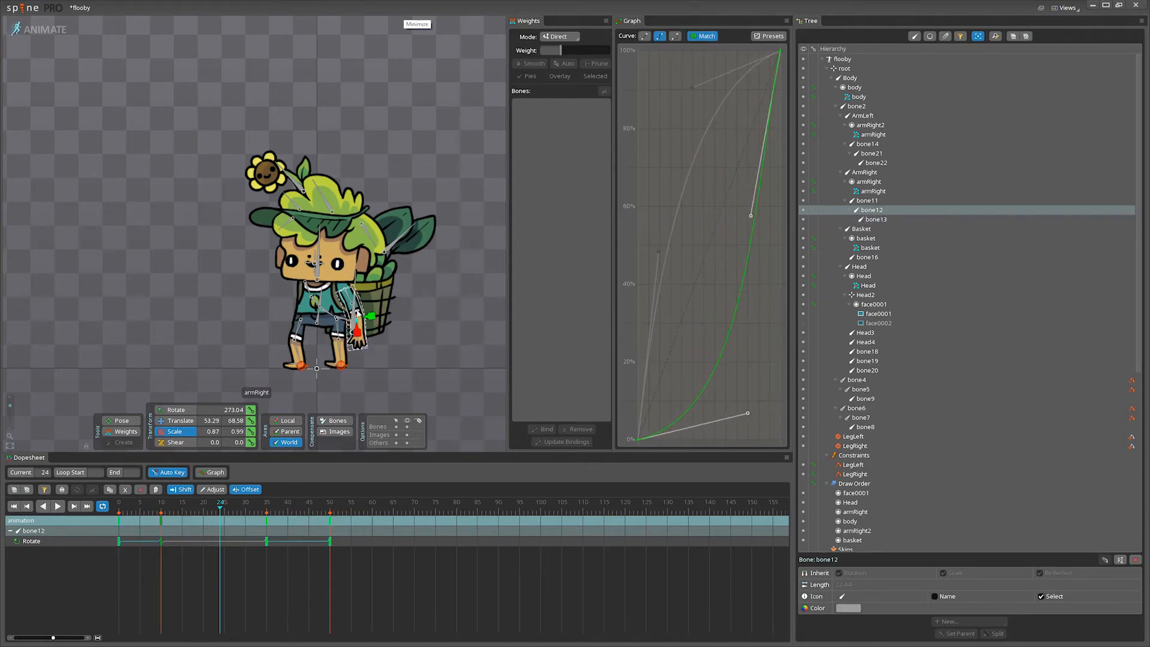
click(352, 305)
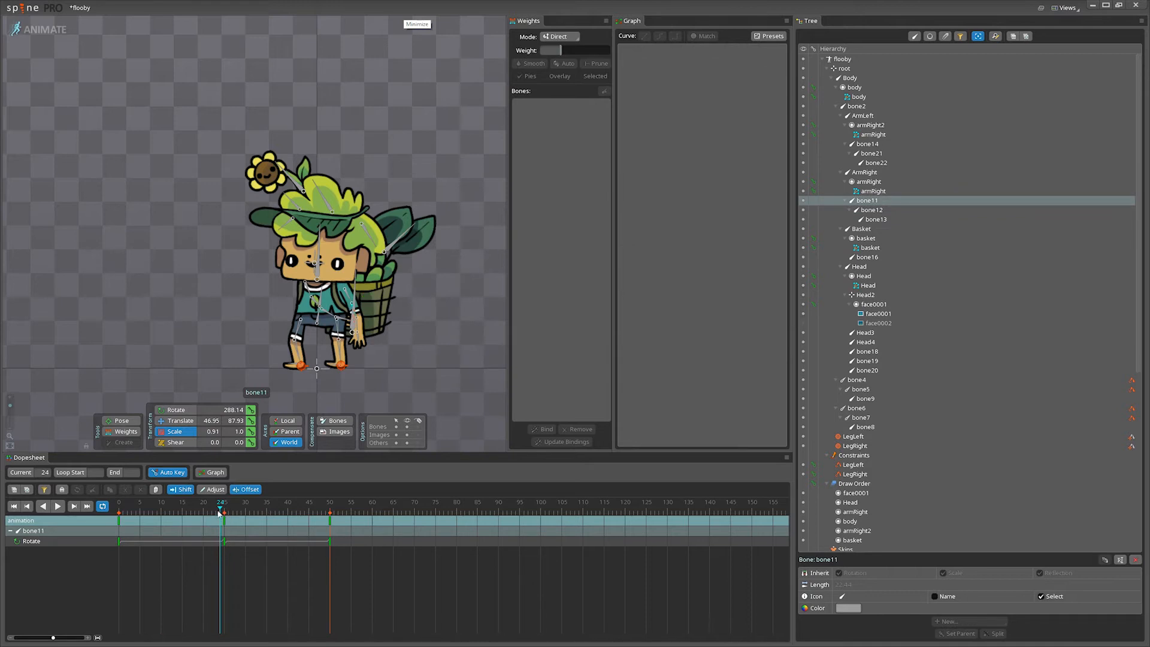
drag(218, 513, 245, 522)
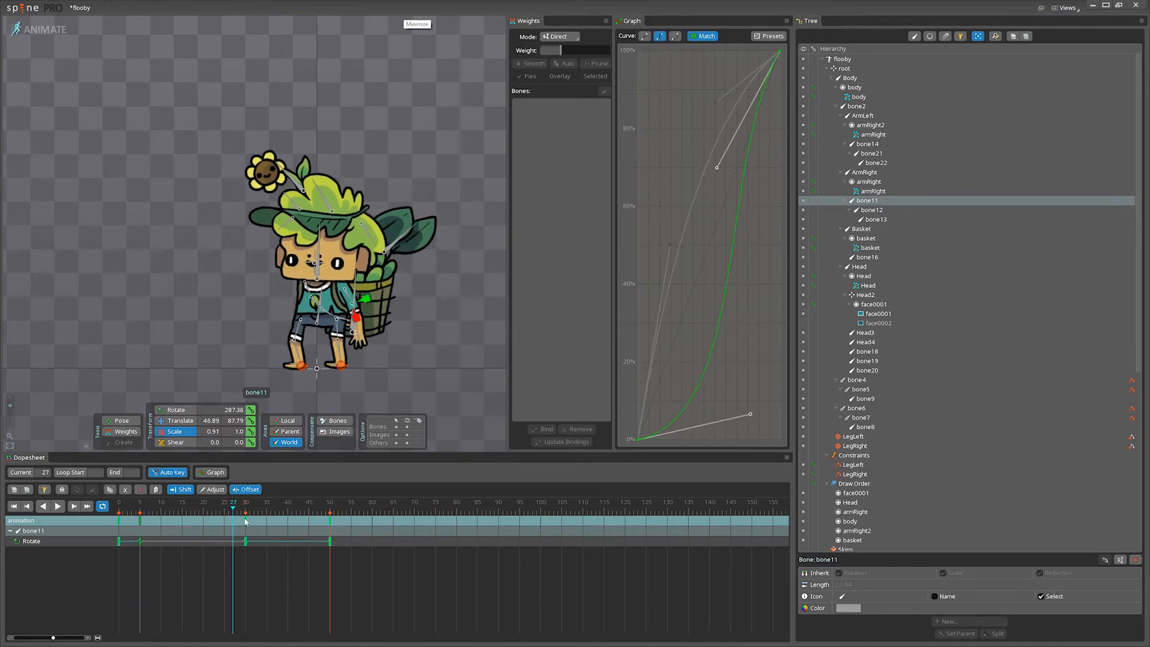
click(59, 510)
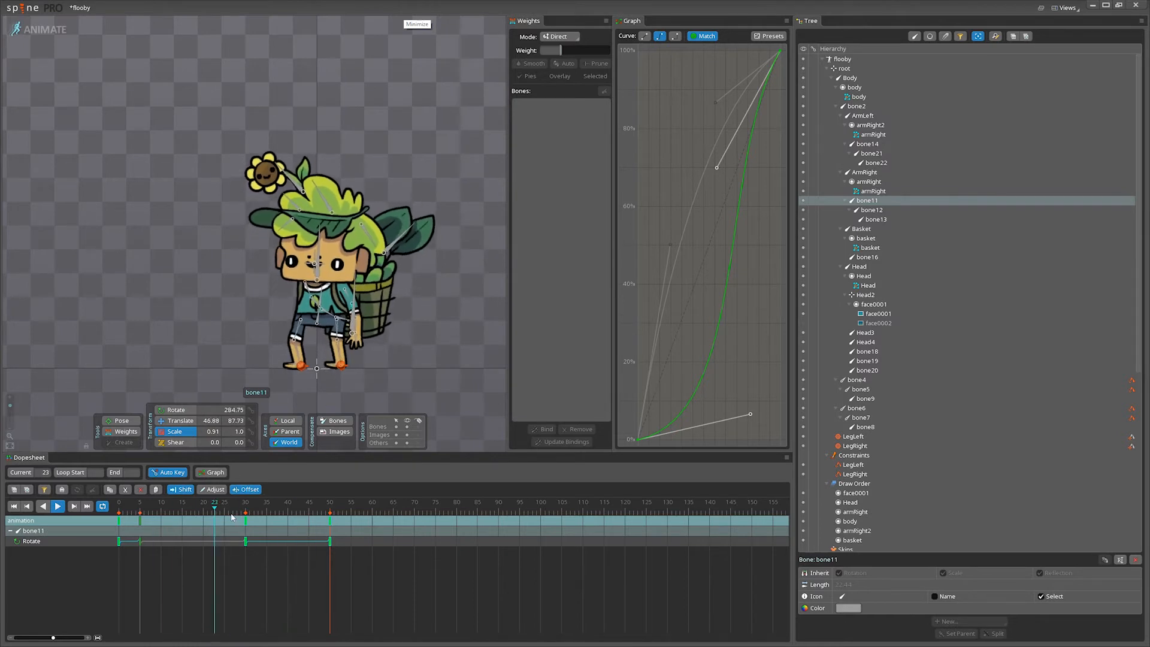
click(59, 506)
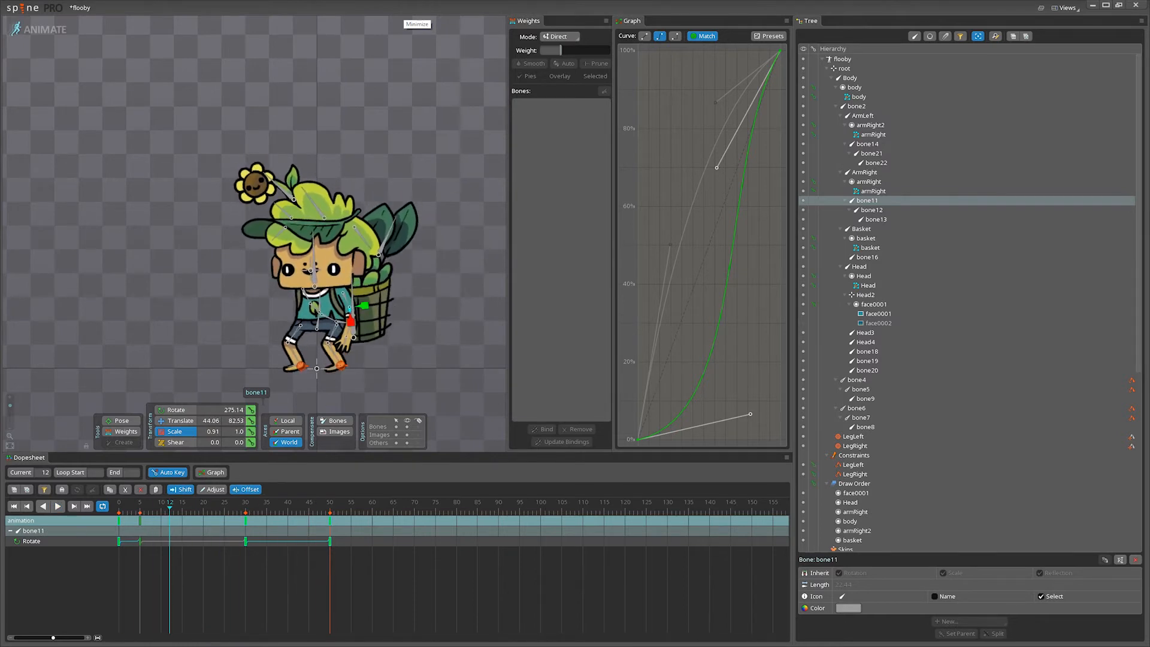
Adjust bone13's rotation at its frame 40 key, check it at frame 15, play back the arm swing and save the project.
click(347, 346)
drag(177, 512, 290, 520)
click(190, 409)
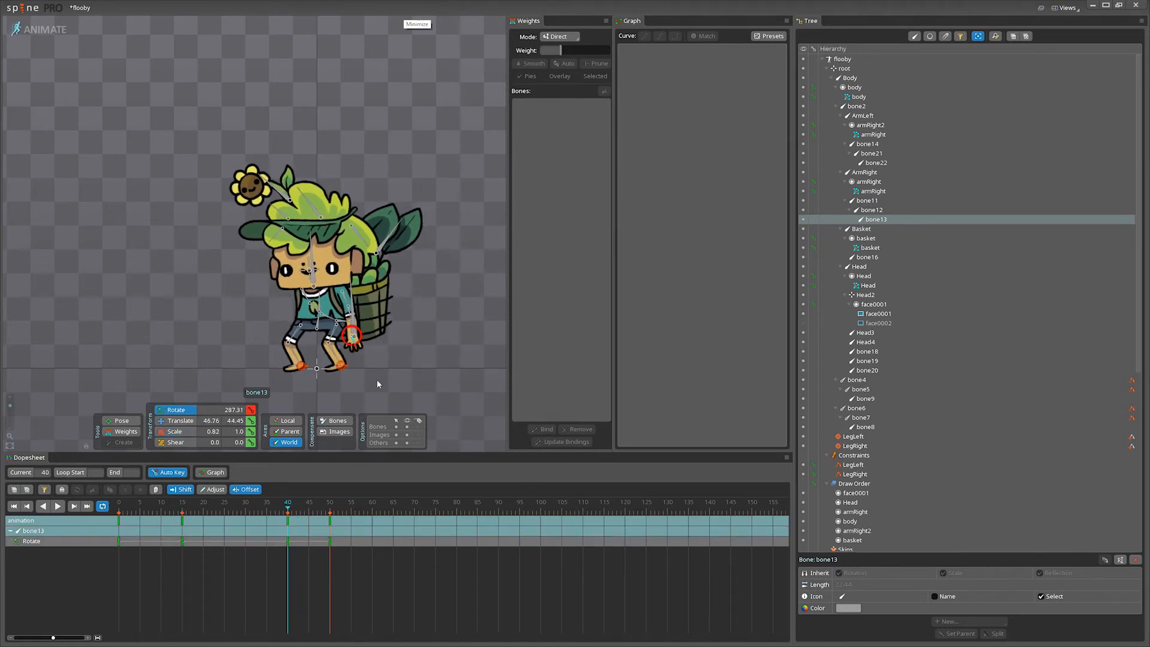
drag(383, 381, 382, 378)
click(179, 512)
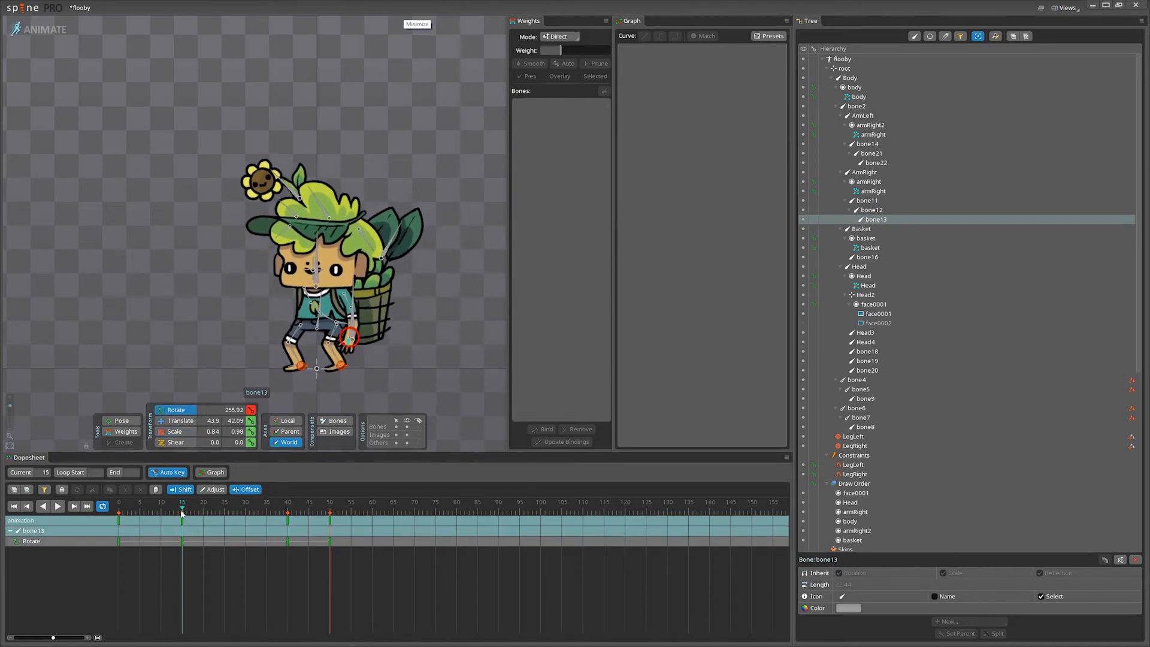
click(182, 510)
click(62, 506)
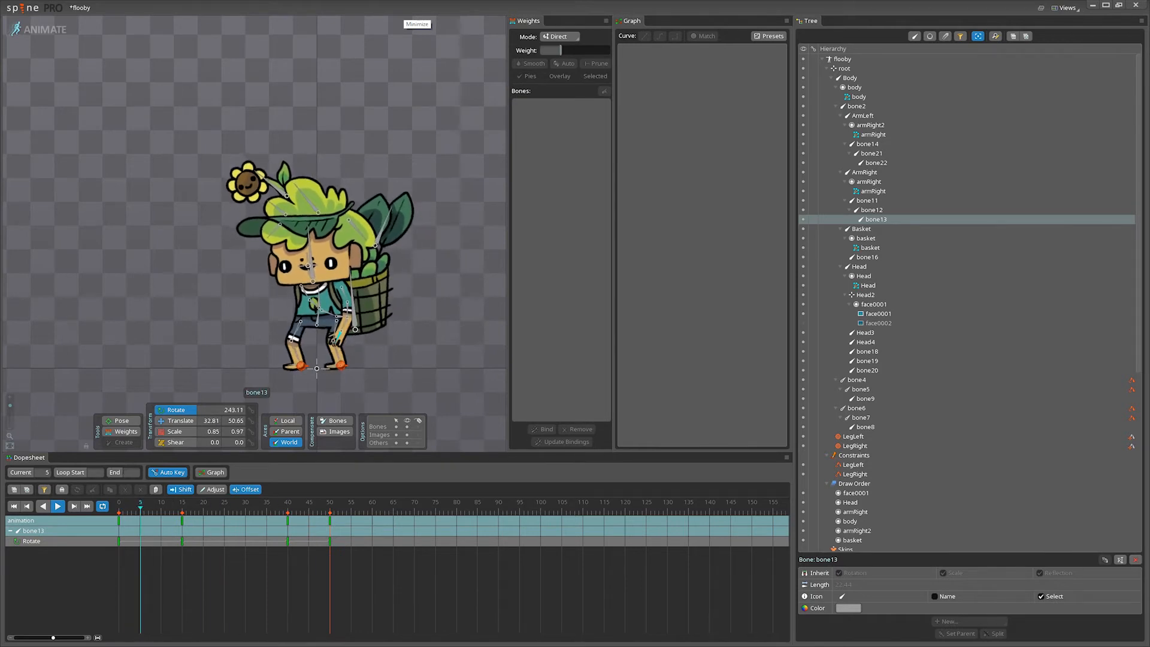
key(ctrl+s)
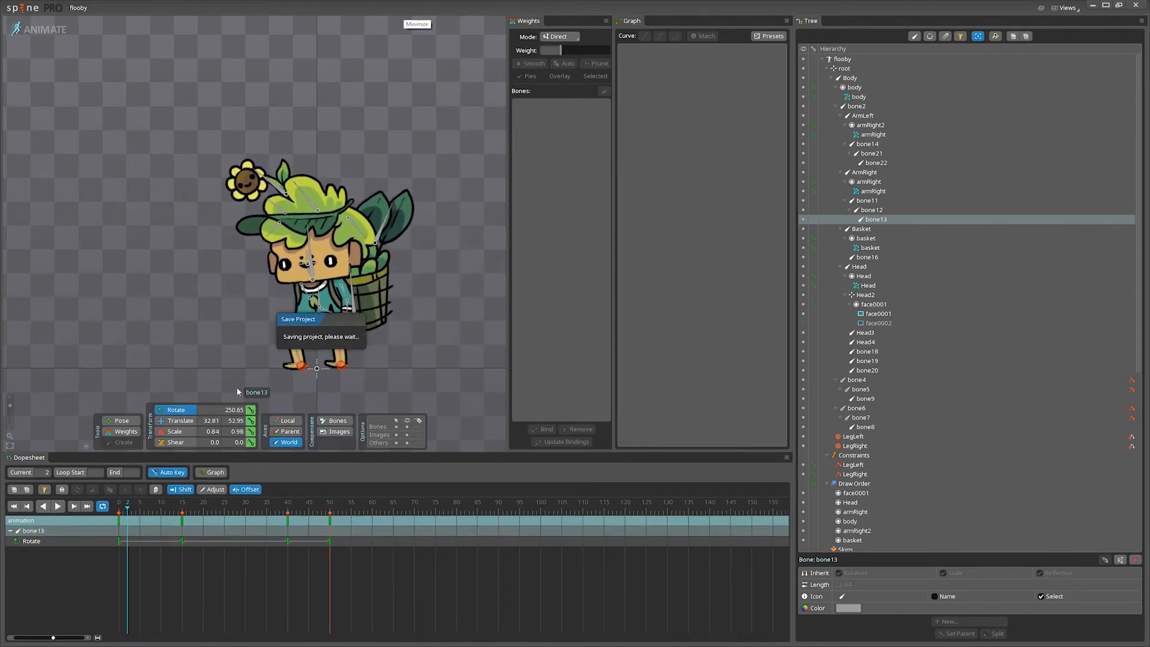
In setup mode, duplicate the ArmRight bone with its arm and move the copy to the opposite shoulder, at about X -20.7.
click(339, 295)
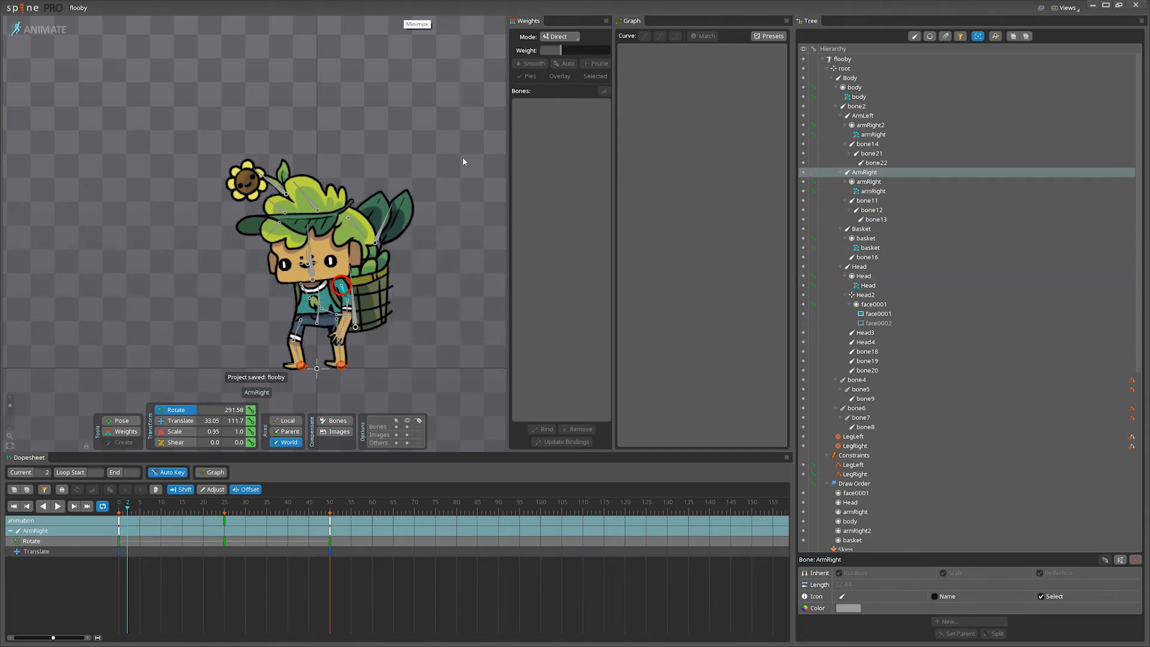
click(26, 31)
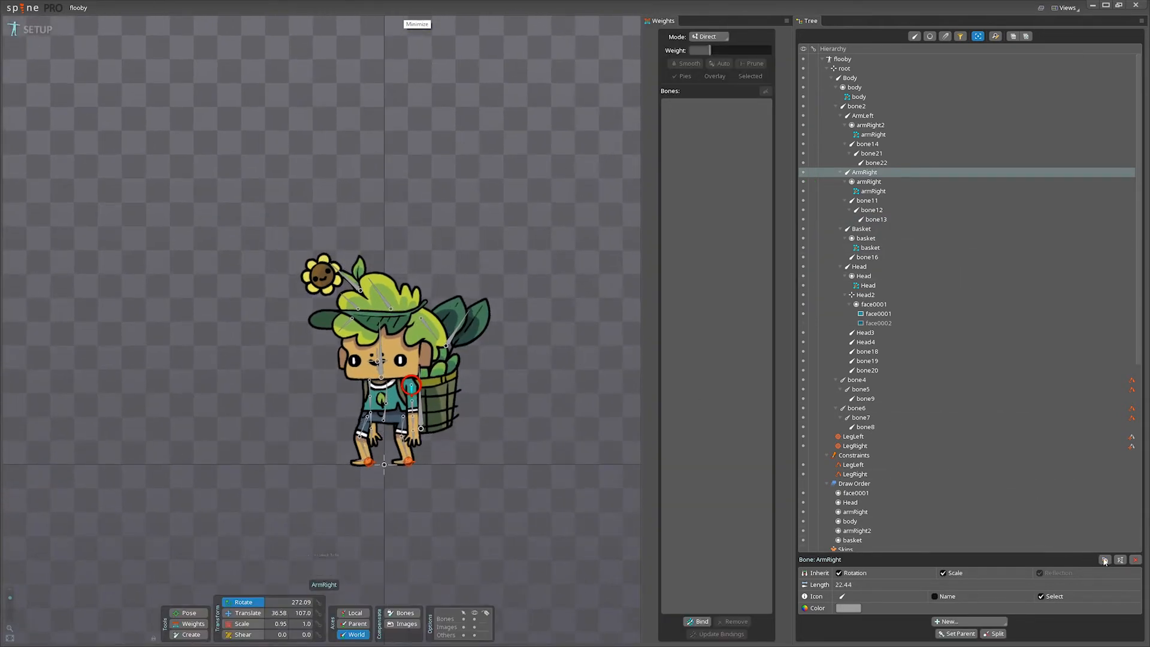
click(1105, 559)
key(Return)
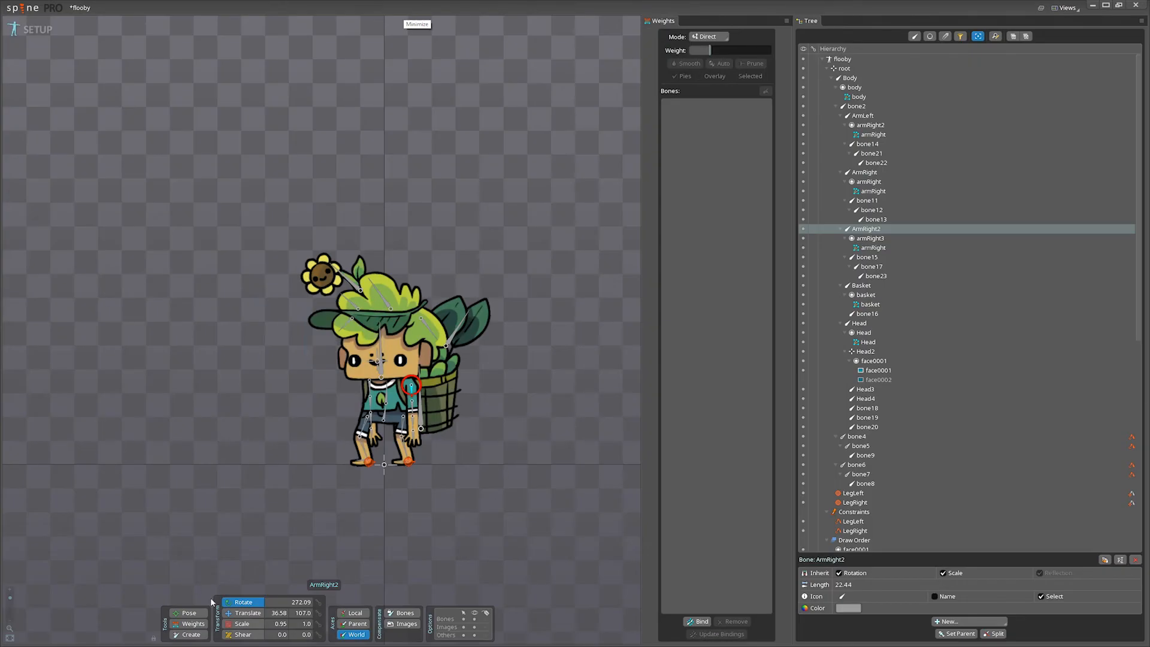
click(259, 616)
drag(424, 386, 382, 384)
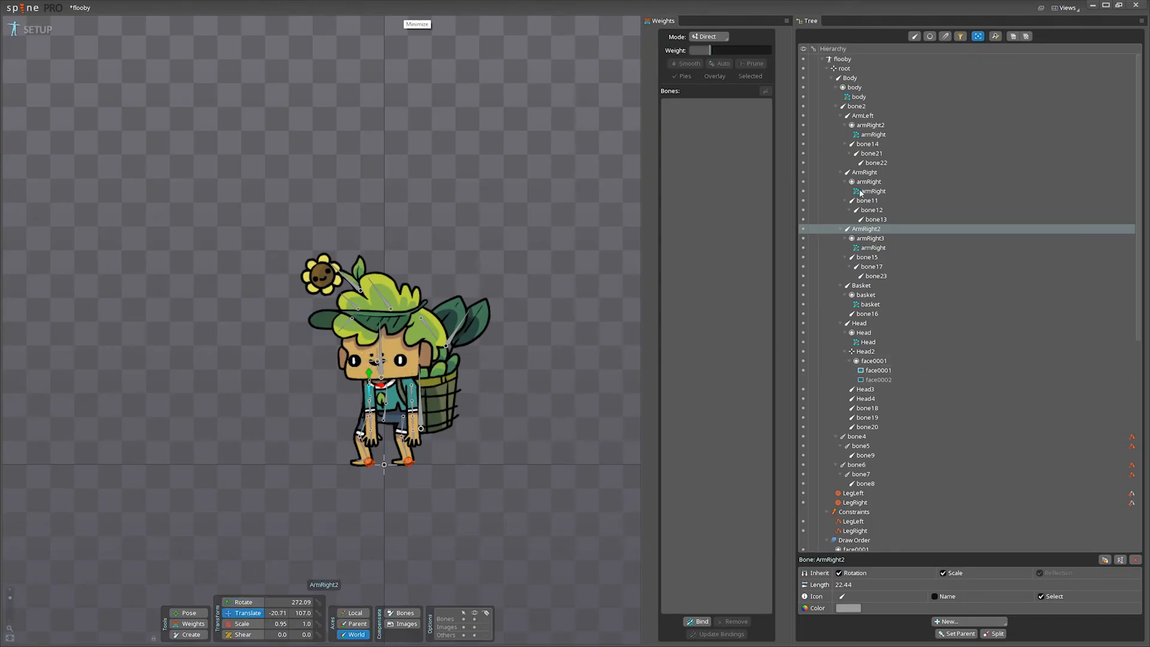
Move the armRight3 slot between armRight2 and basket in the draw order and return to animate mode.
scroll(871, 389, down, 4)
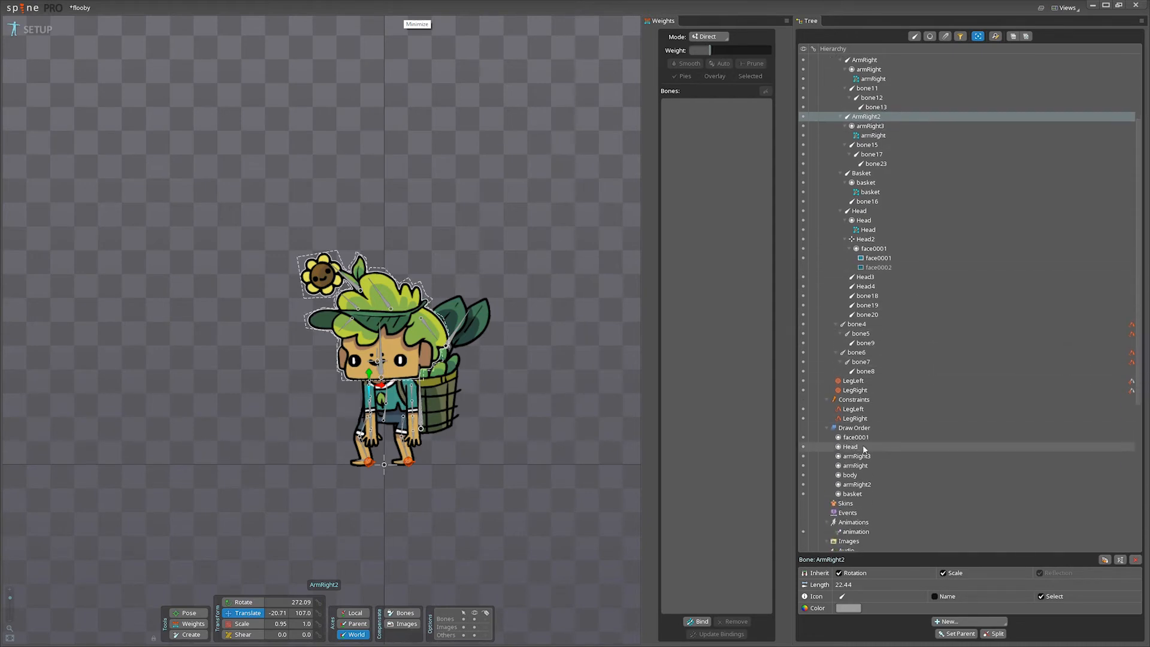
mouse_move(871, 457)
mouse_down()
mouse_move(868, 493)
mouse_move(845, 485)
mouse_up()
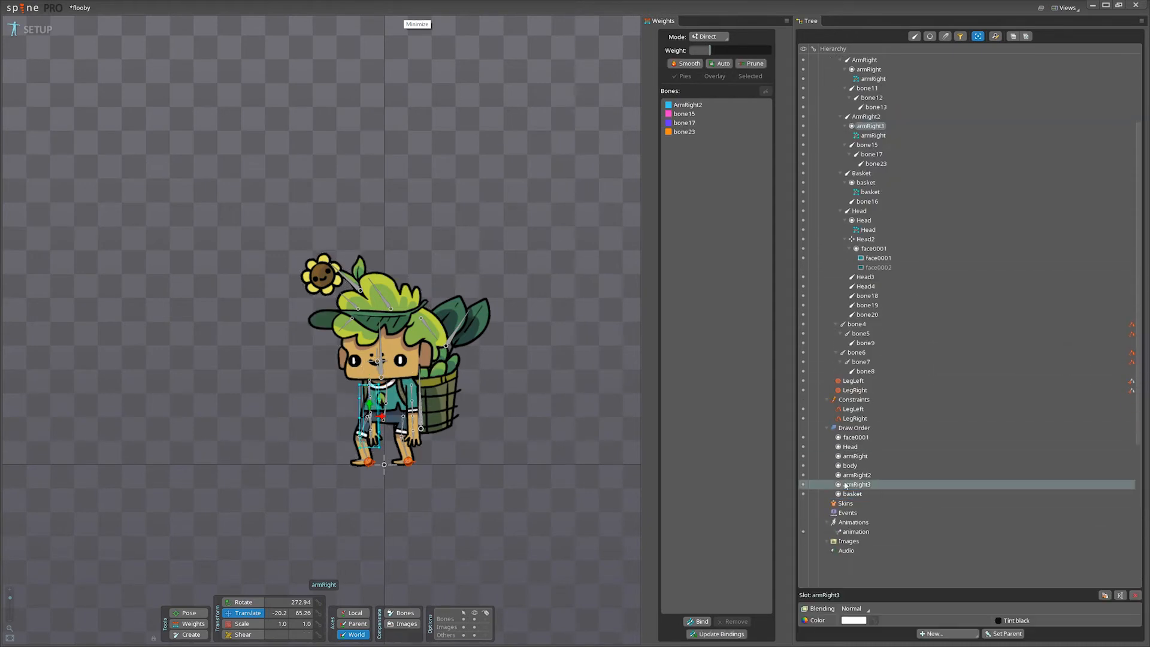
click(31, 29)
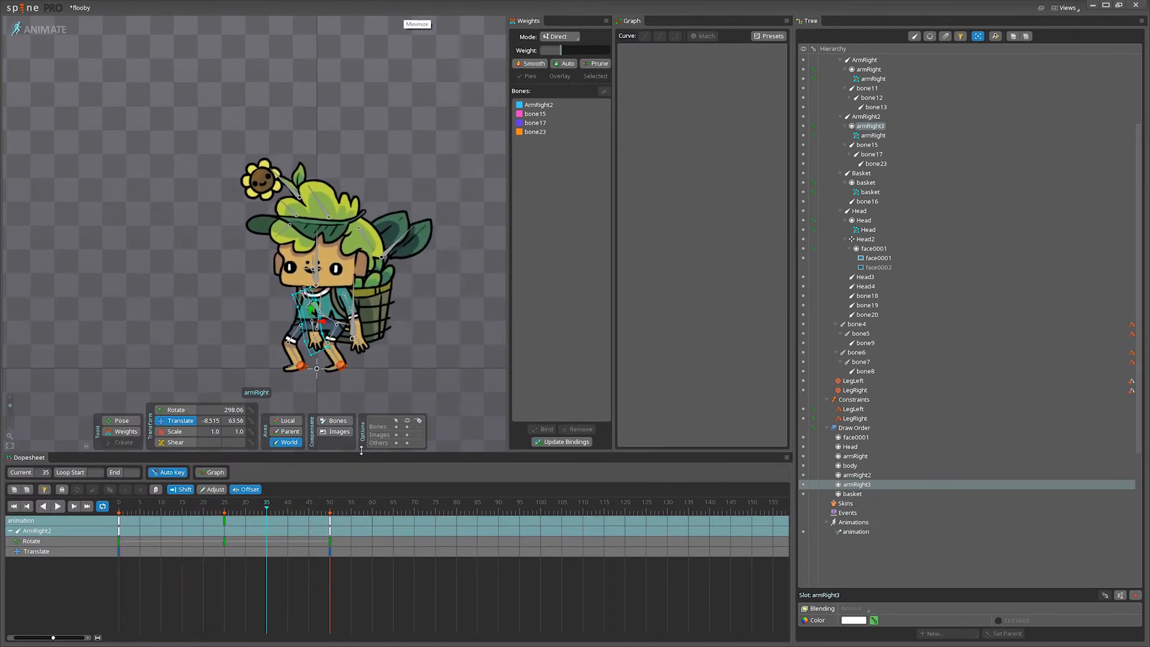
Examine the two arm meshes, the body, the basket and the head in turn, toggling the visibility of the bones.
click(408, 427)
click(357, 323)
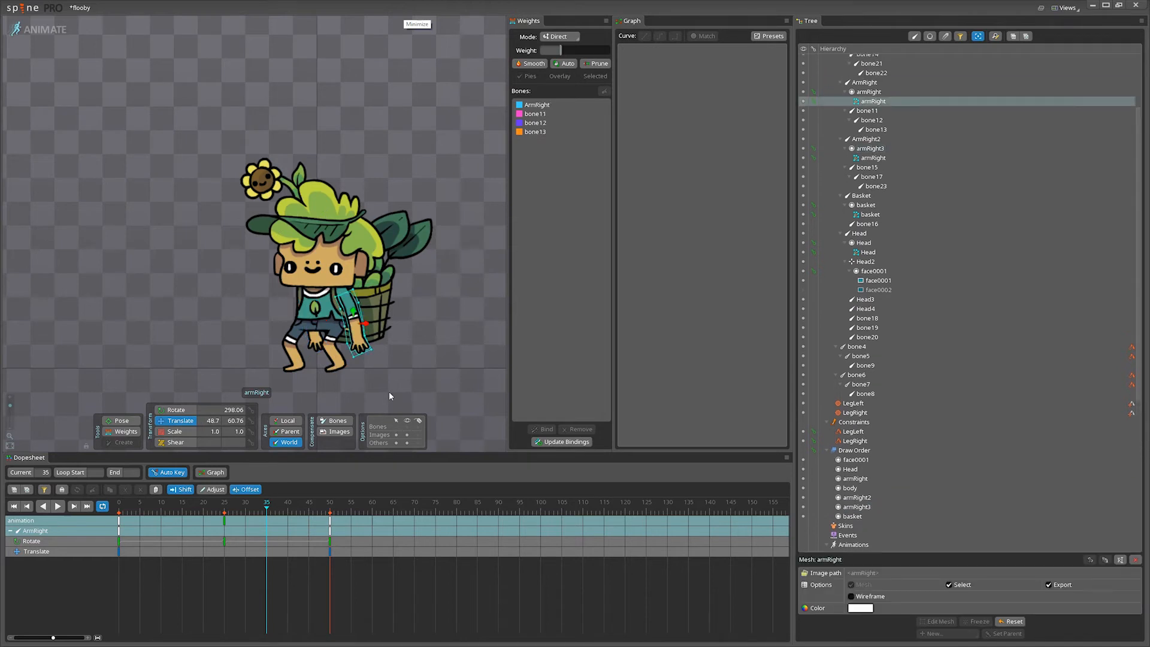
click(396, 426)
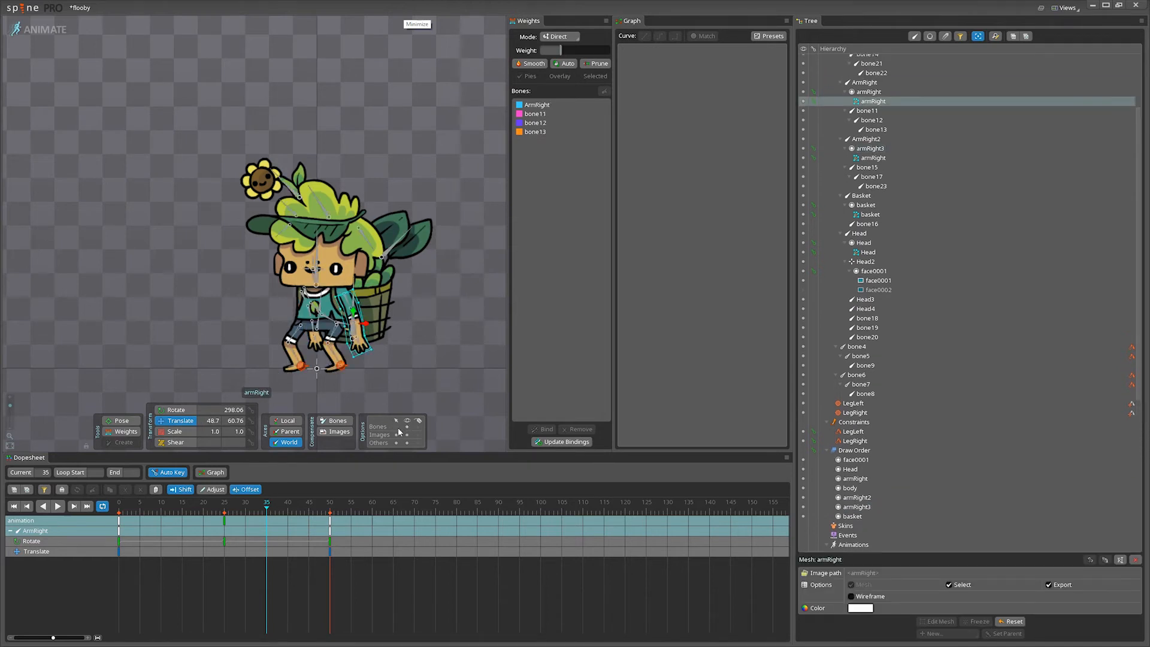
click(321, 345)
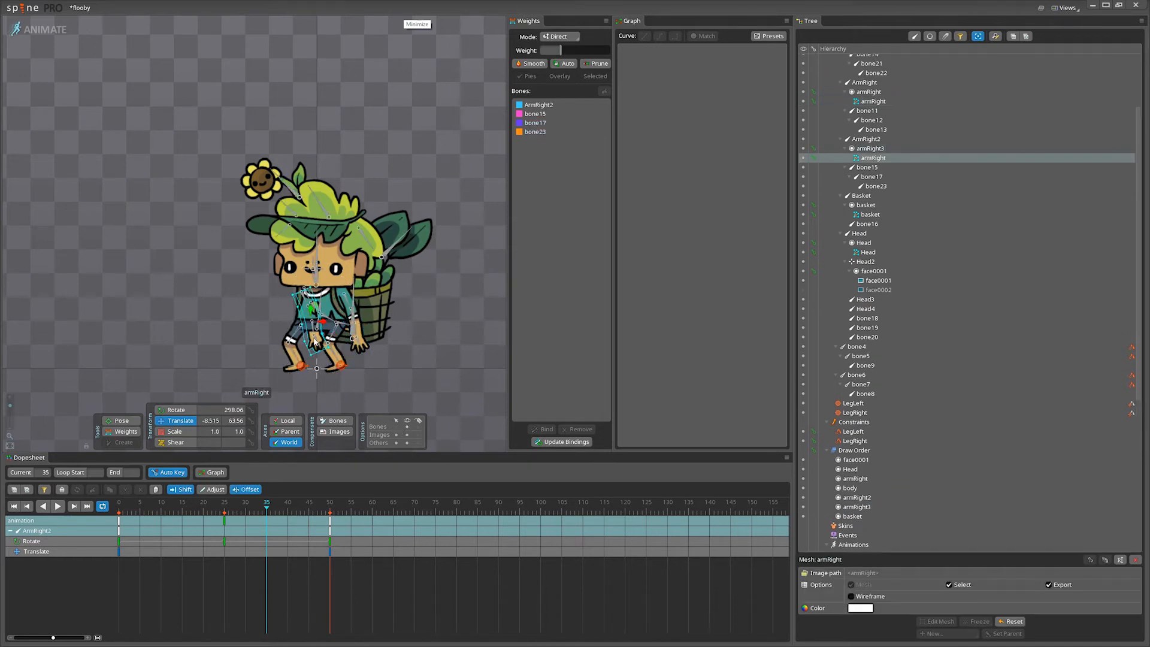
click(317, 302)
key(c)
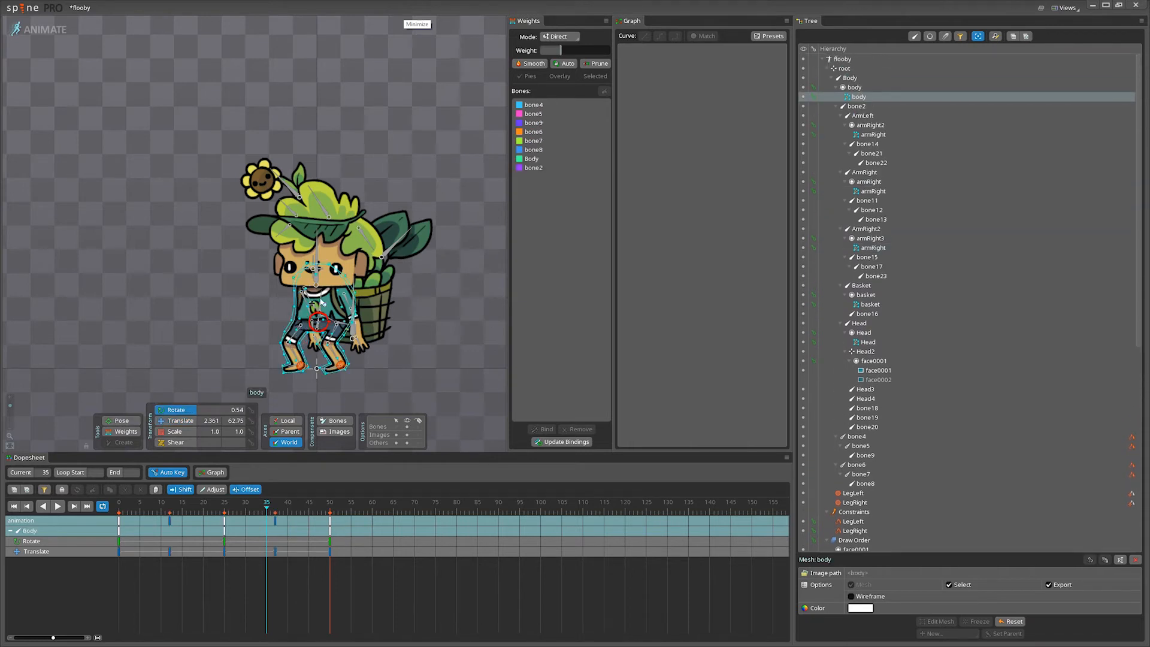
click(368, 286)
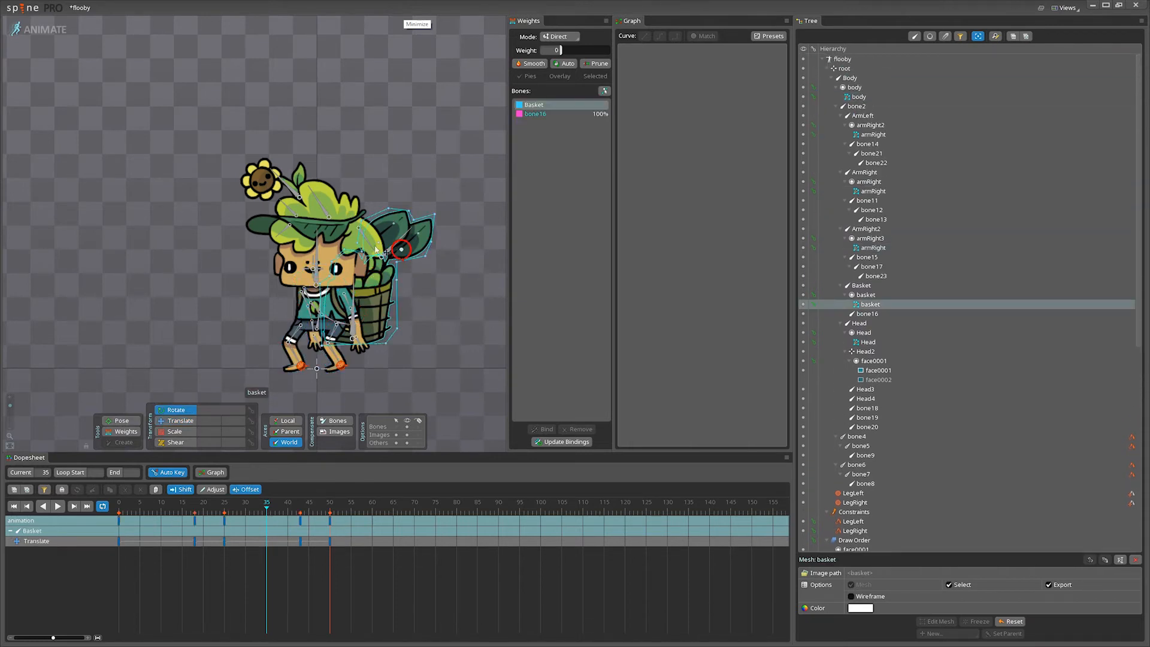
click(326, 212)
key(space)
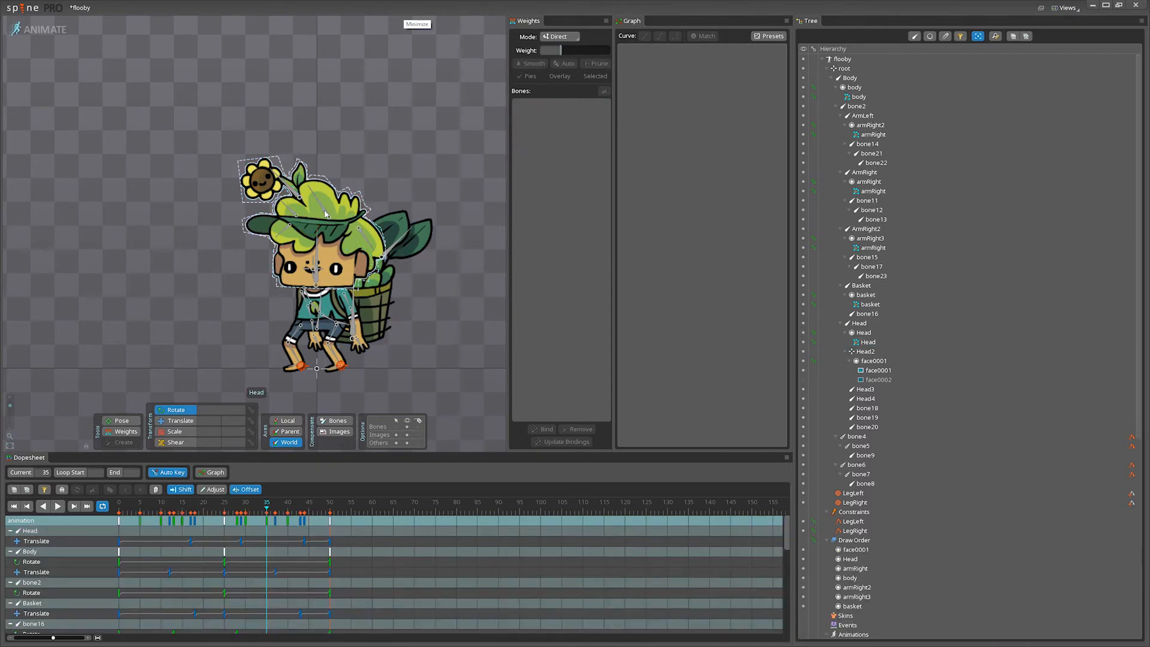
Select bone18, hide the bones, play back the animation with the new arm and save the project.
click(296, 199)
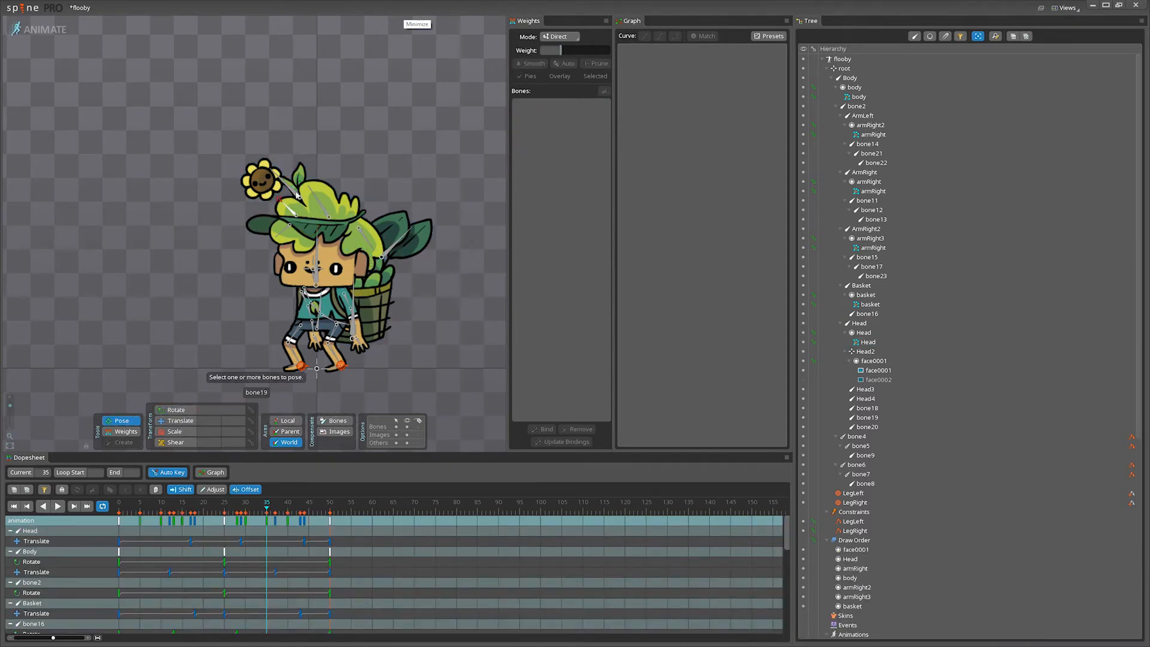
click(296, 191)
click(400, 426)
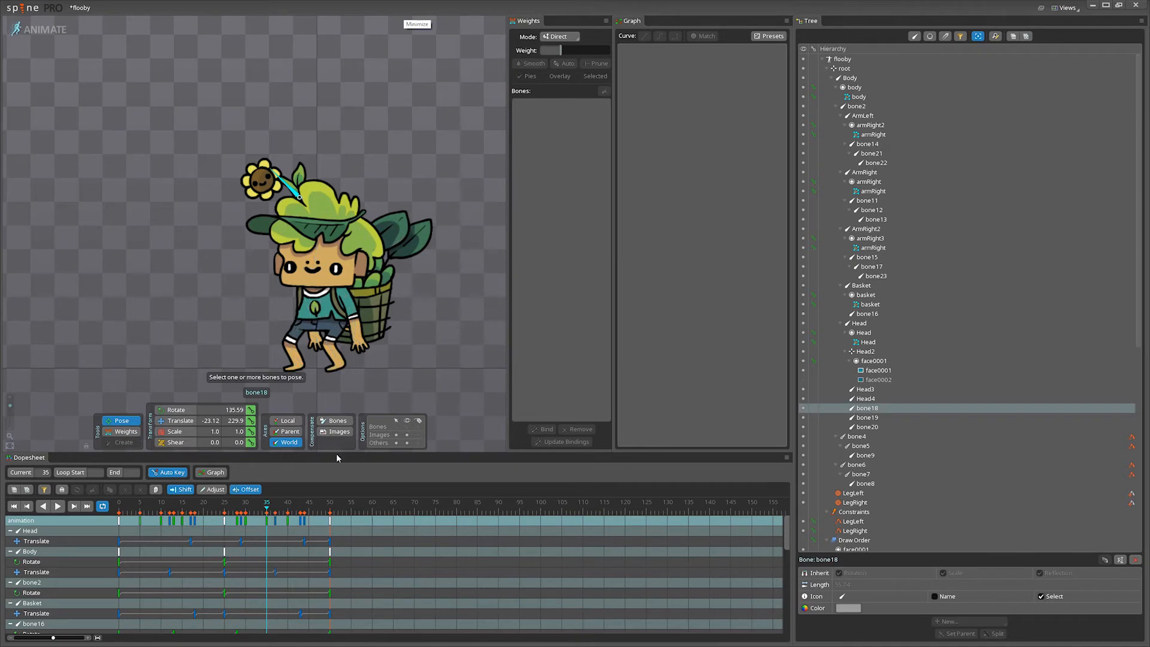
click(58, 507)
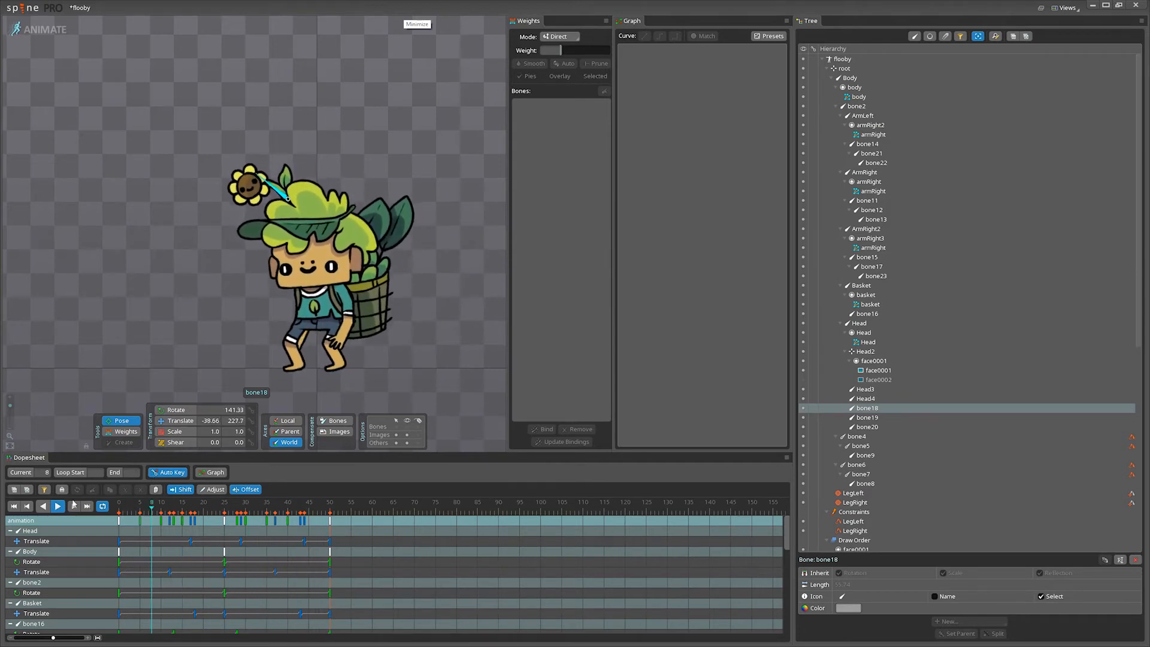
click(62, 506)
key(ctrl+s)
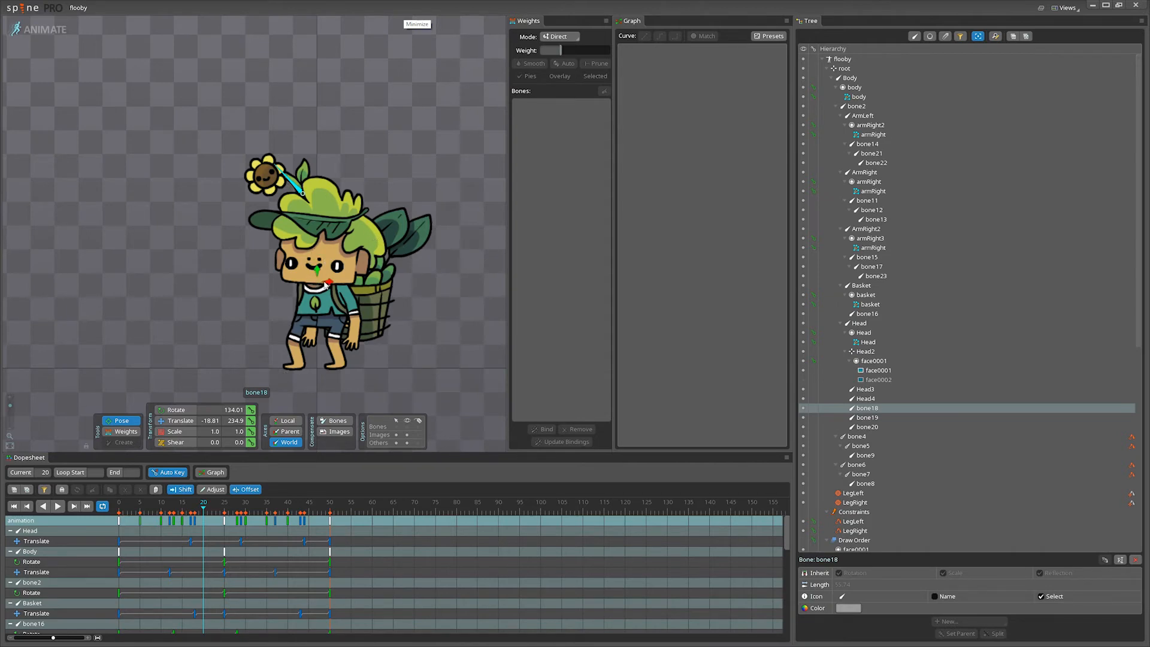
key(ctrl+s)
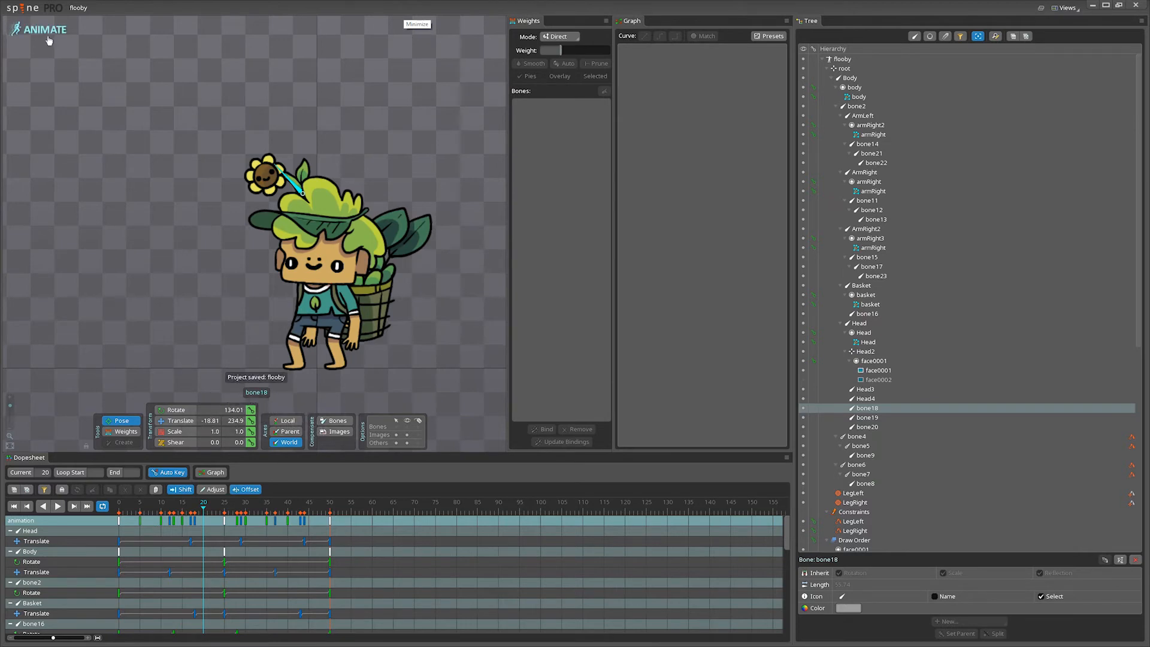
Switch back and forth between setup and animate modes to compare the setup pose with the animated one.
click(49, 36)
click(49, 36)
click(49, 36)
click(50, 36)
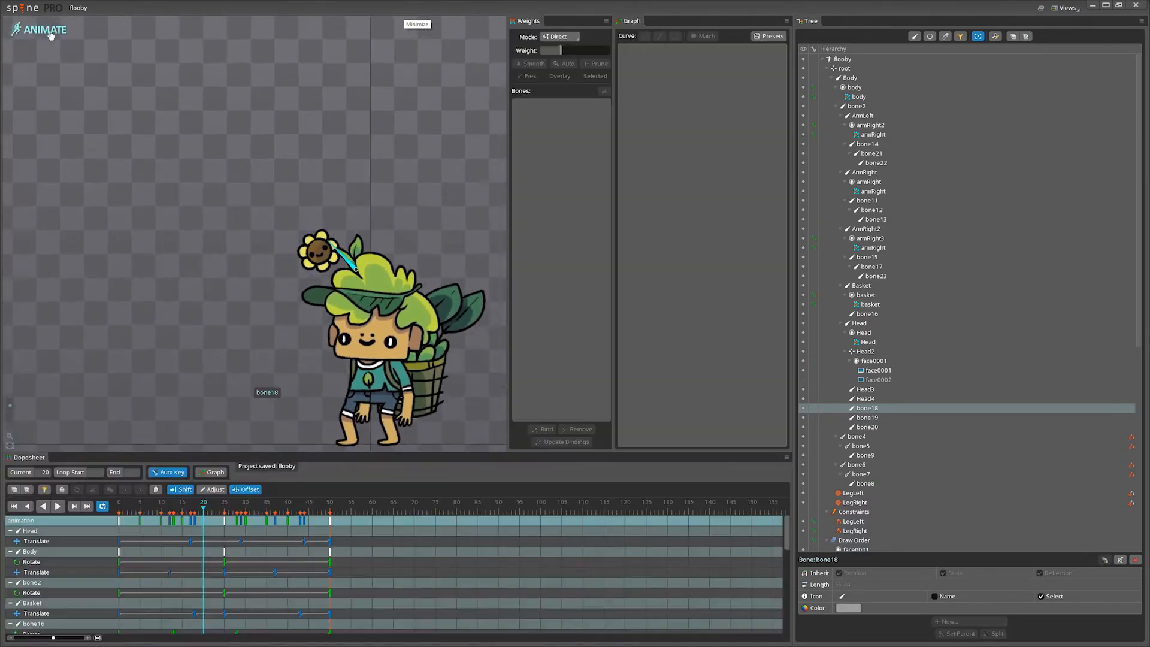
click(51, 35)
click(51, 36)
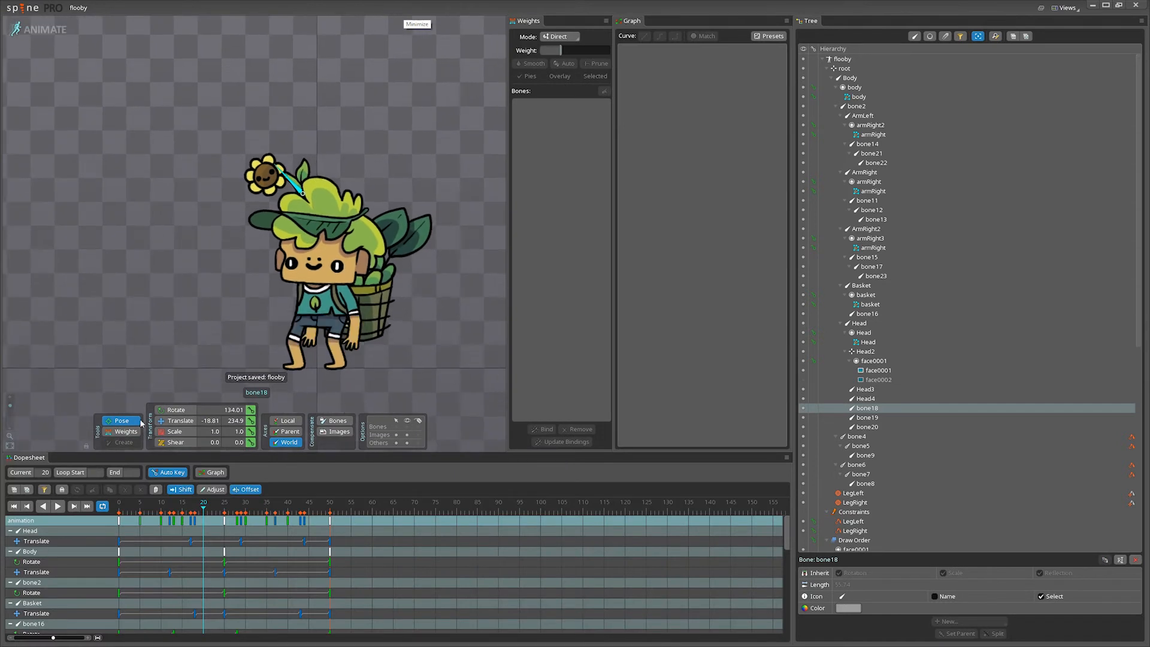
Show the bones again and key a downward rotation of bone18, bone19 and bone20 at frame 0.
click(119, 506)
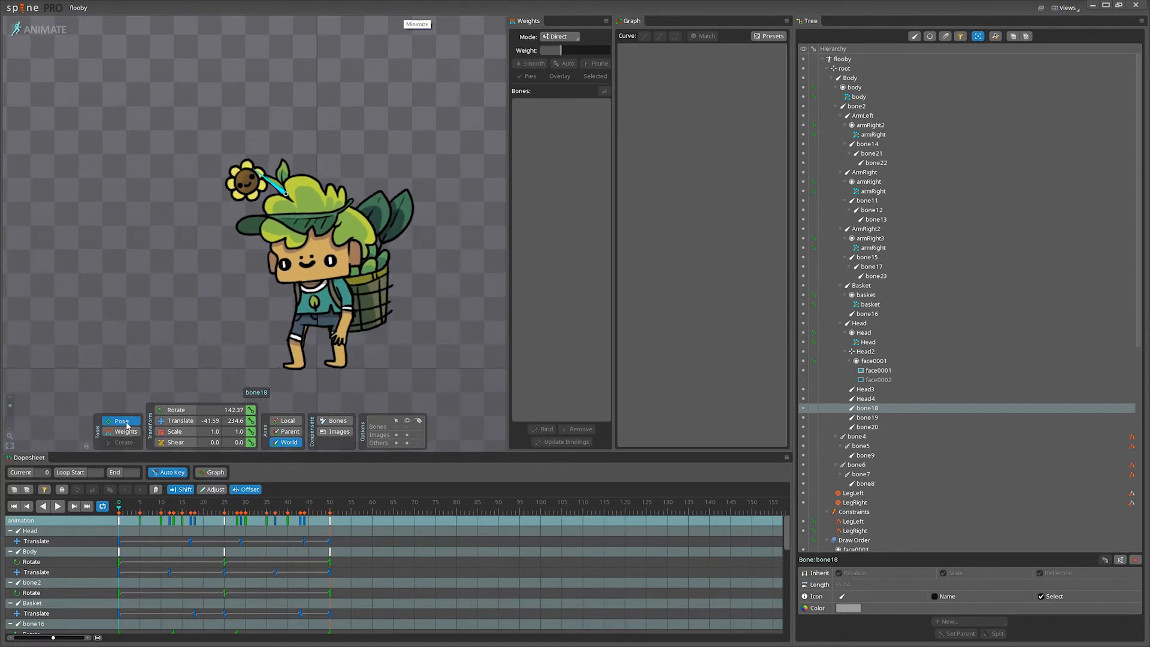
drag(171, 137, 354, 221)
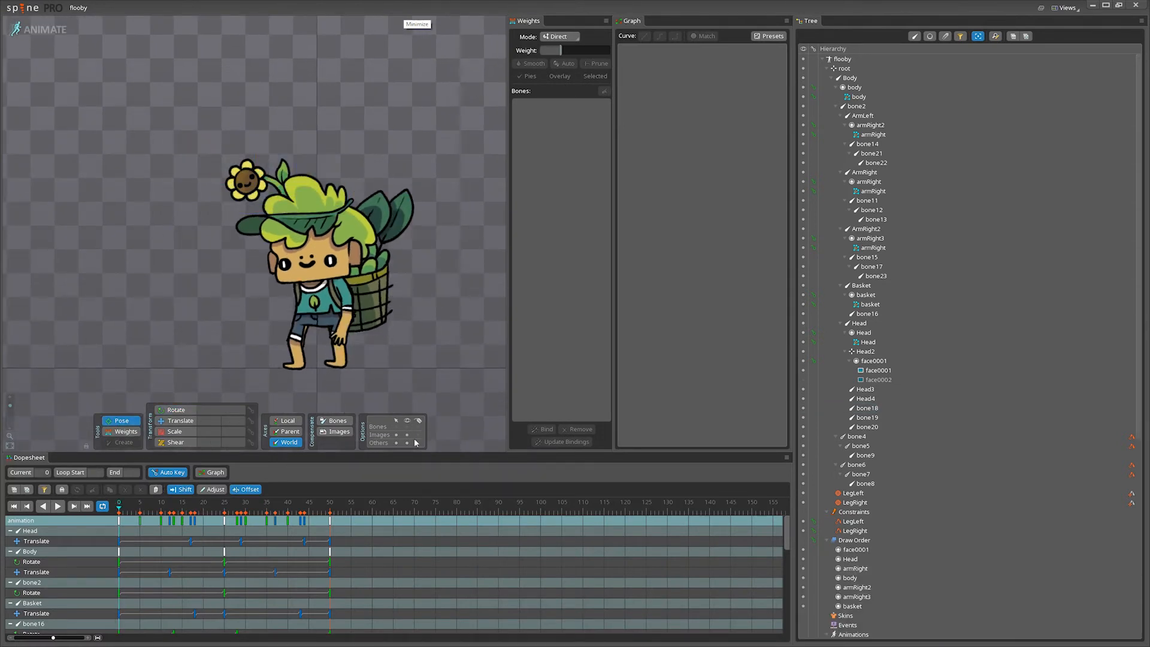
click(408, 426)
drag(200, 141, 325, 211)
click(187, 413)
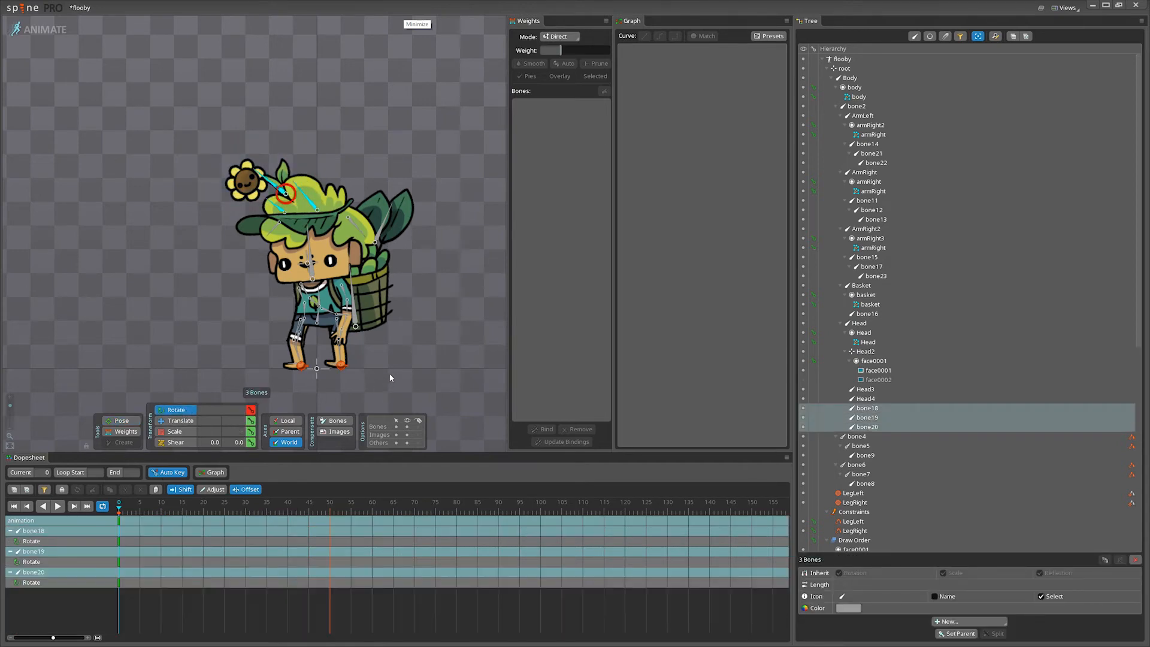
drag(390, 372, 433, 329)
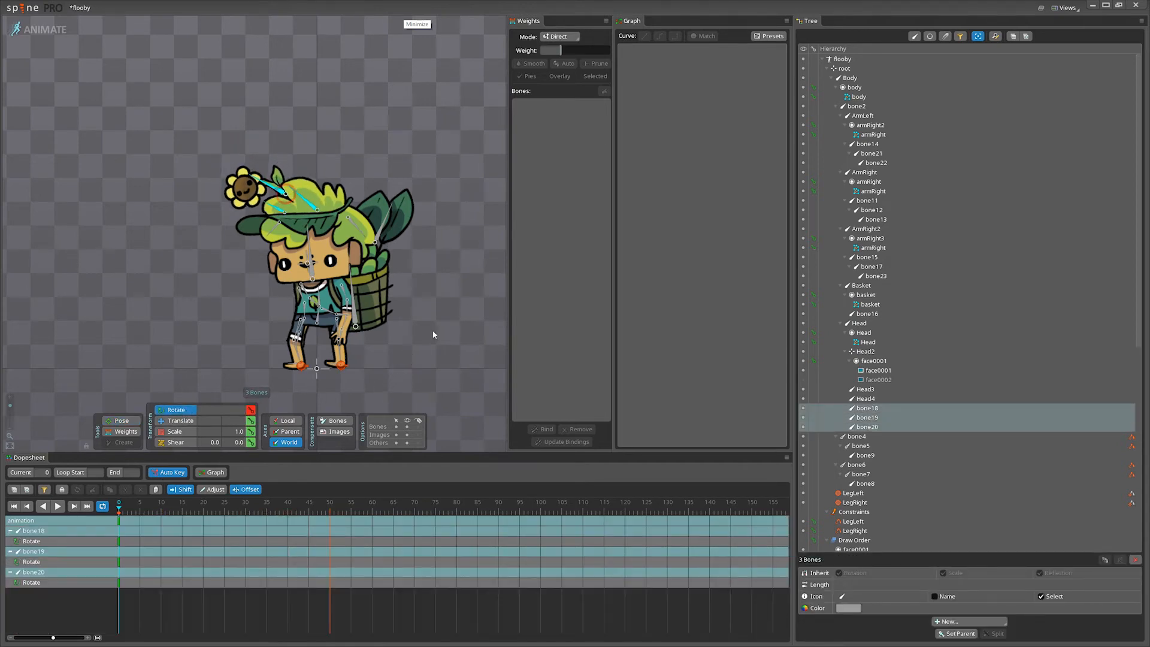
Copy the frame 0 rotation keys of bone18, bone19 and bone20 to frame 25 and preview the motion.
click(120, 519)
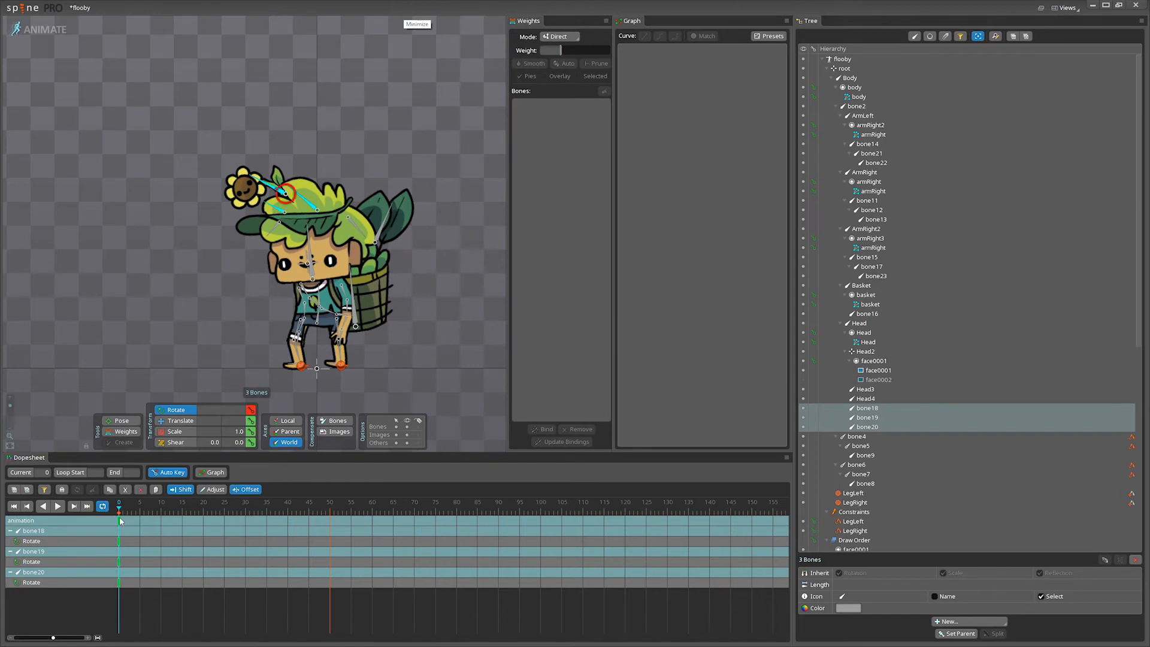
click(225, 510)
key(ctrl+v)
key(space)
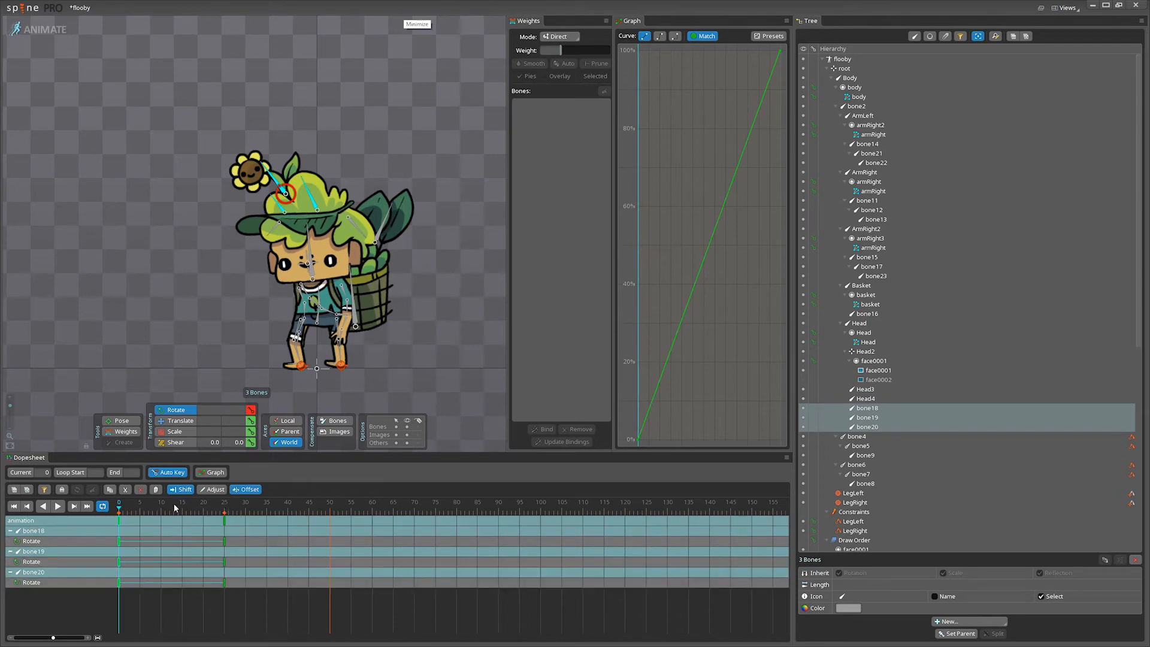
Replace the frame 25 keys of the three hat bones with a downward rotation at frame 20 and an upward one at frame 39.
click(207, 540)
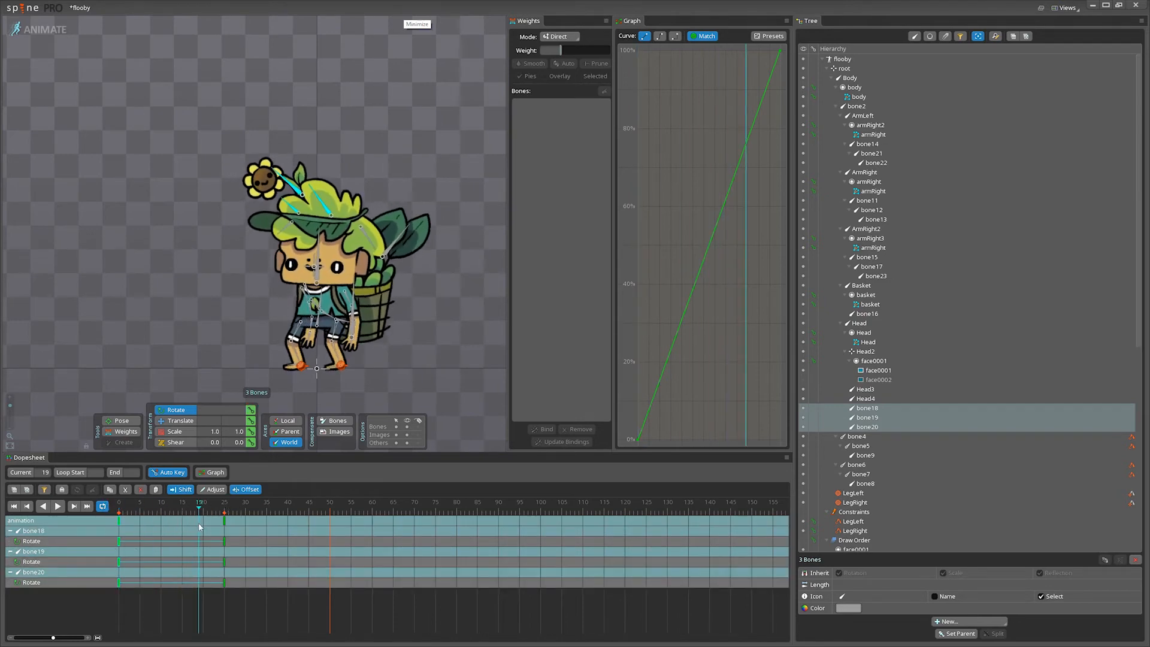
drag(390, 360, 433, 347)
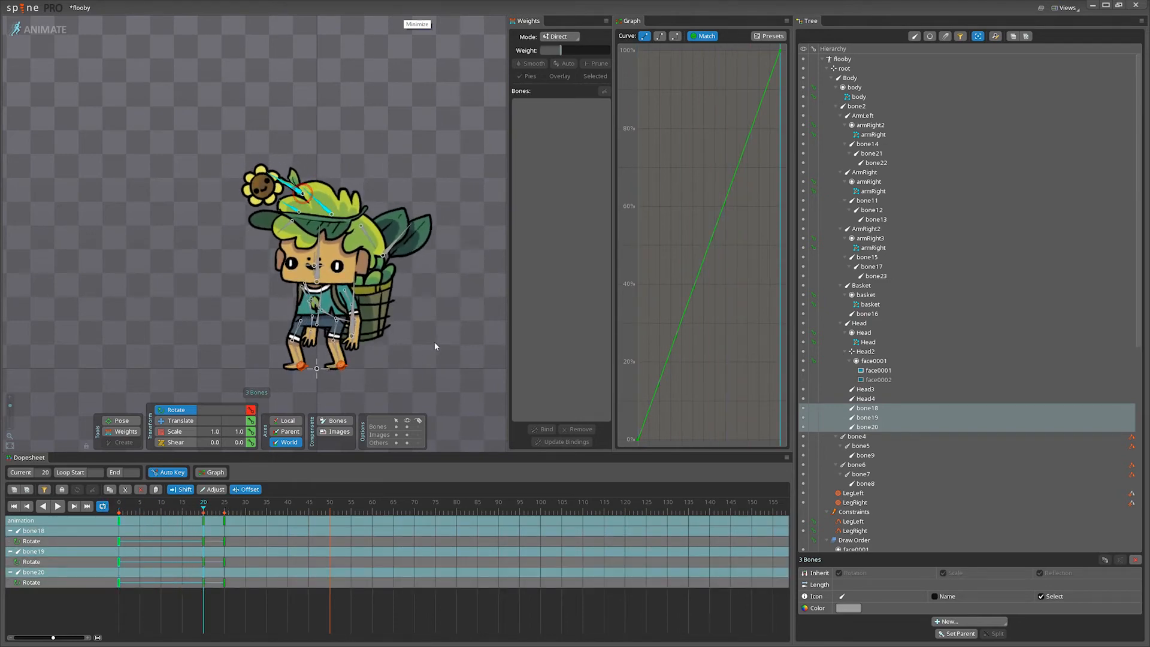
drag(245, 521, 280, 522)
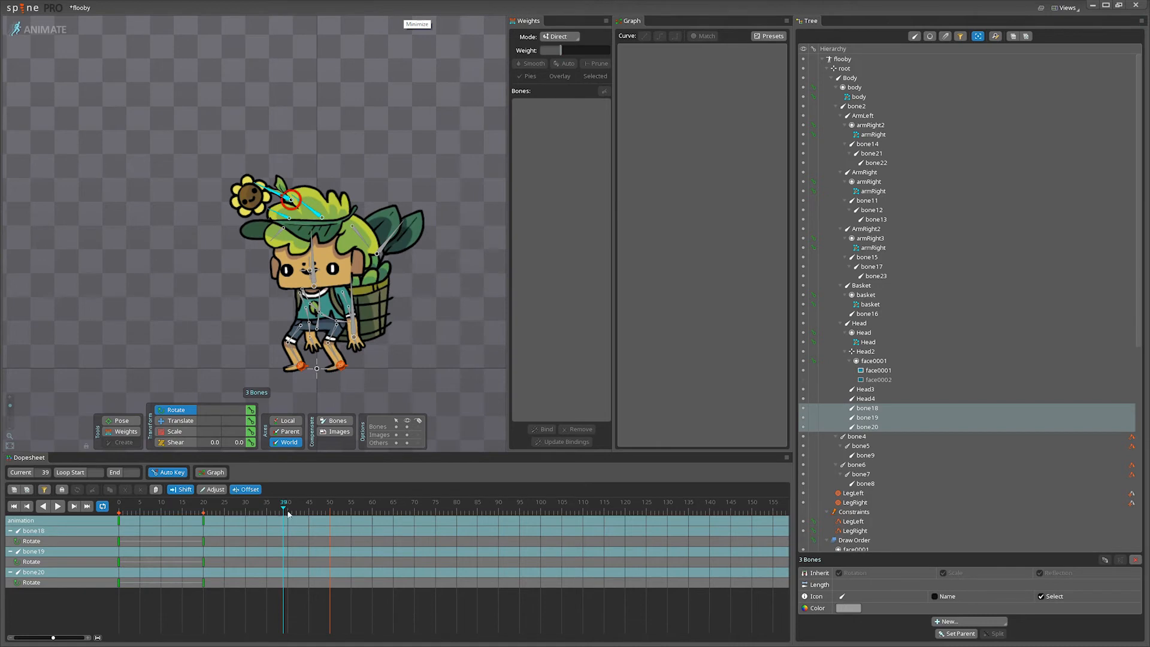
drag(473, 300, 344, 368)
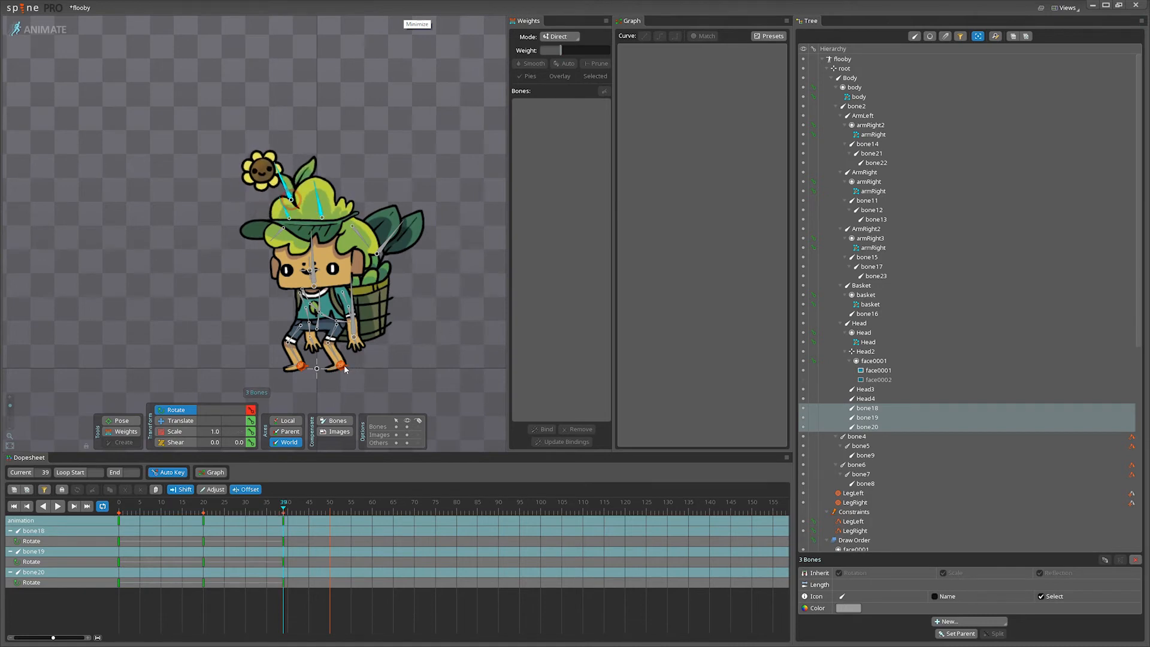
Copy the frame 0 rotation keys of bone18, bone19 and bone20 to frame 50.
drag(210, 511, 300, 527)
click(120, 521)
key(ctrl+c)
click(330, 510)
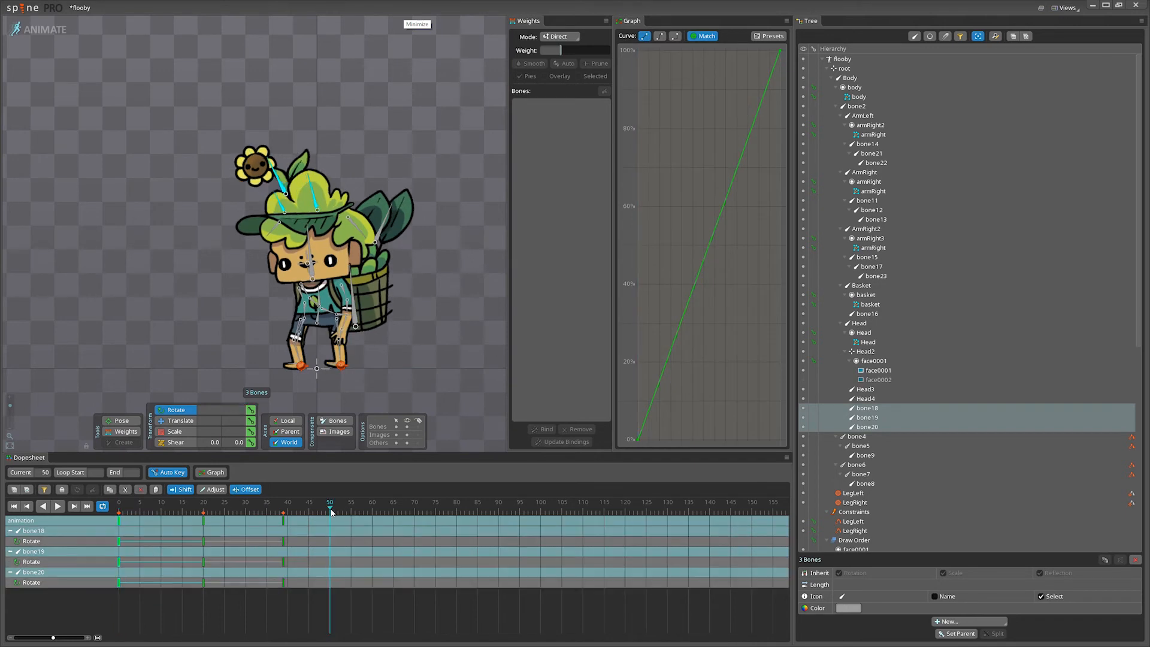
key(ctrl+v)
Apply a Bezier curve with steeper easing to all rotation keys of the three hat bones and preview the loop.
drag(359, 617, 116, 379)
click(659, 37)
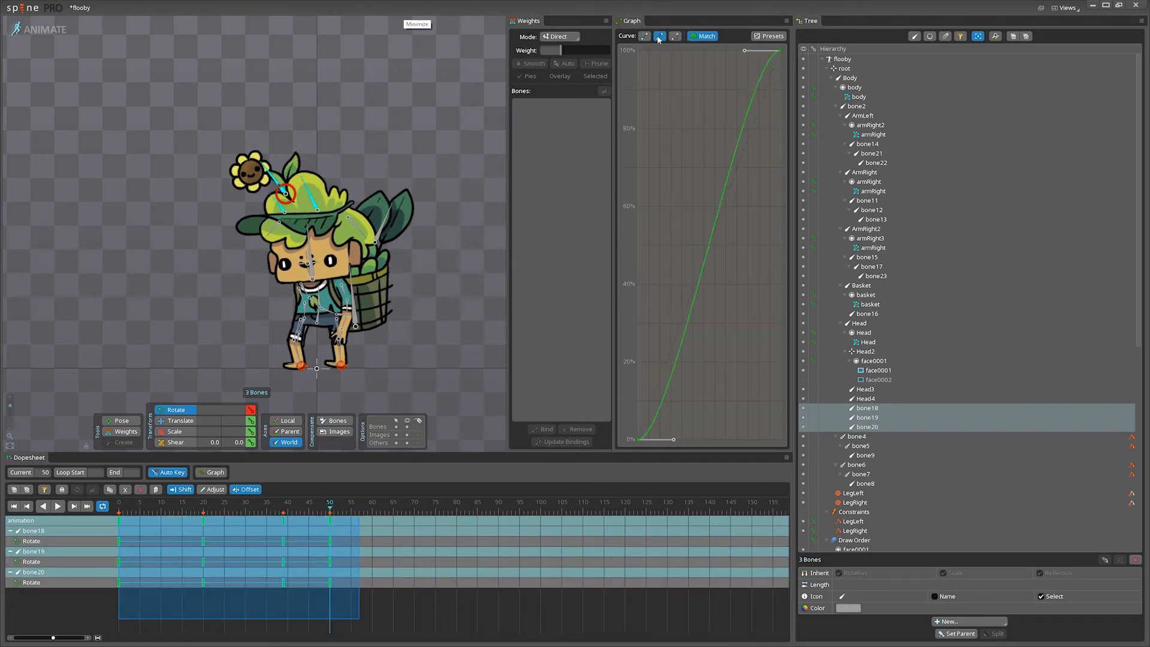
drag(744, 51, 709, 66)
drag(674, 439, 716, 432)
click(57, 508)
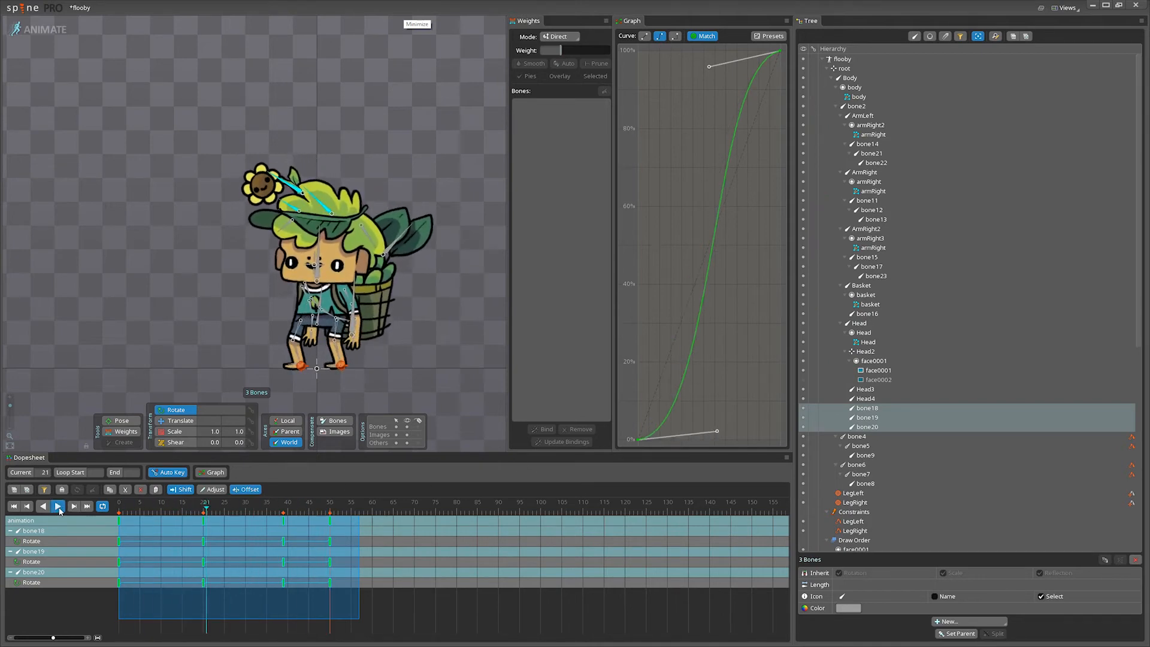
key(space)
Scrub through the animation and delete the three hat bones' rotation keys at frame 20.
click(195, 537)
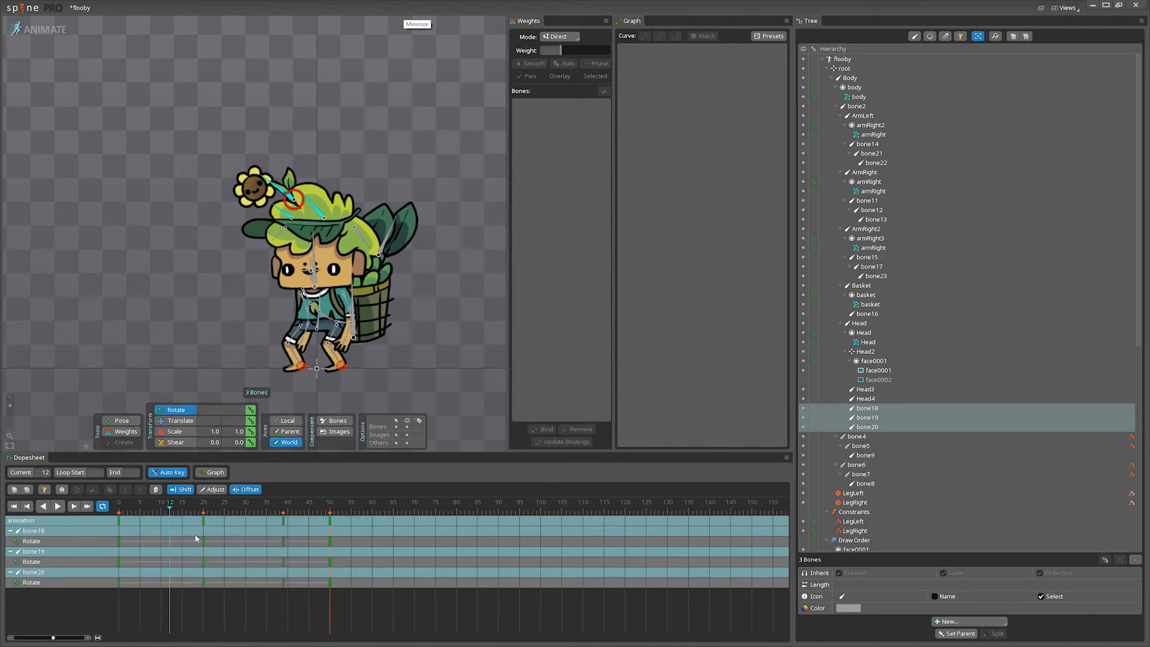
drag(187, 509, 331, 514)
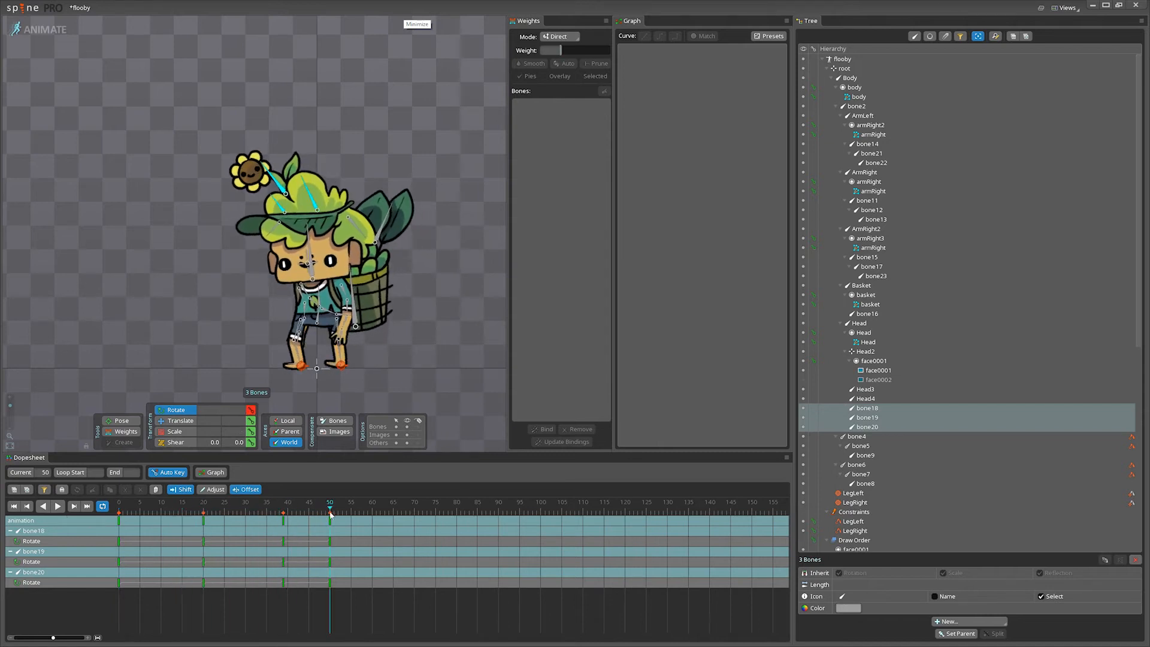
click(234, 542)
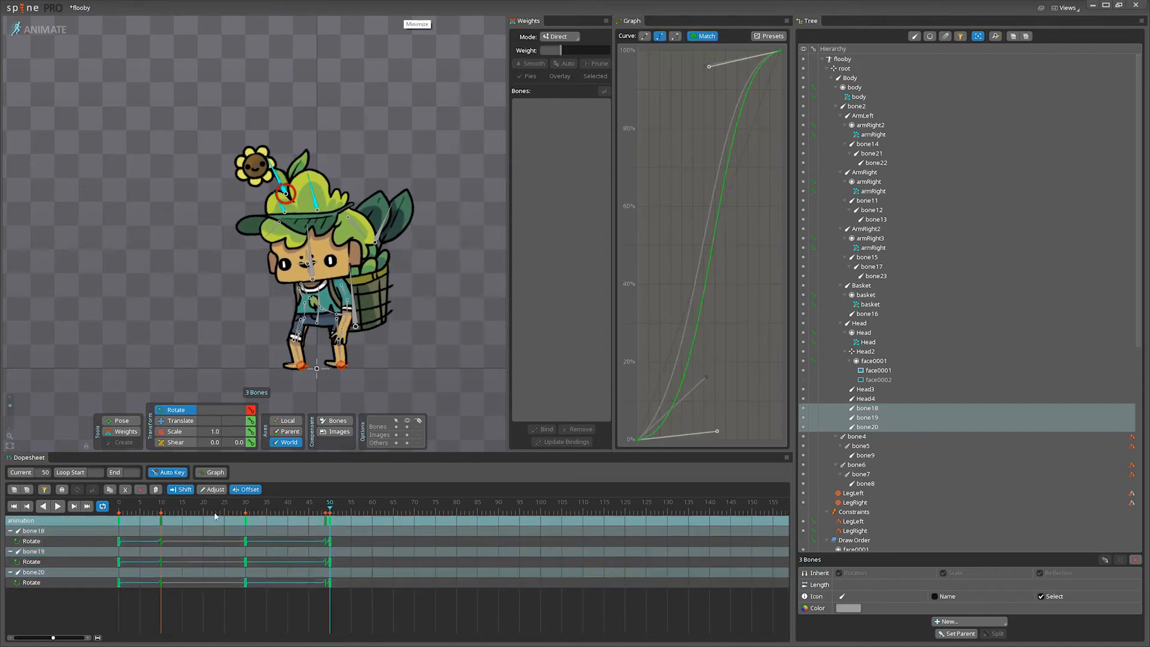
drag(198, 522, 216, 522)
key(Delete)
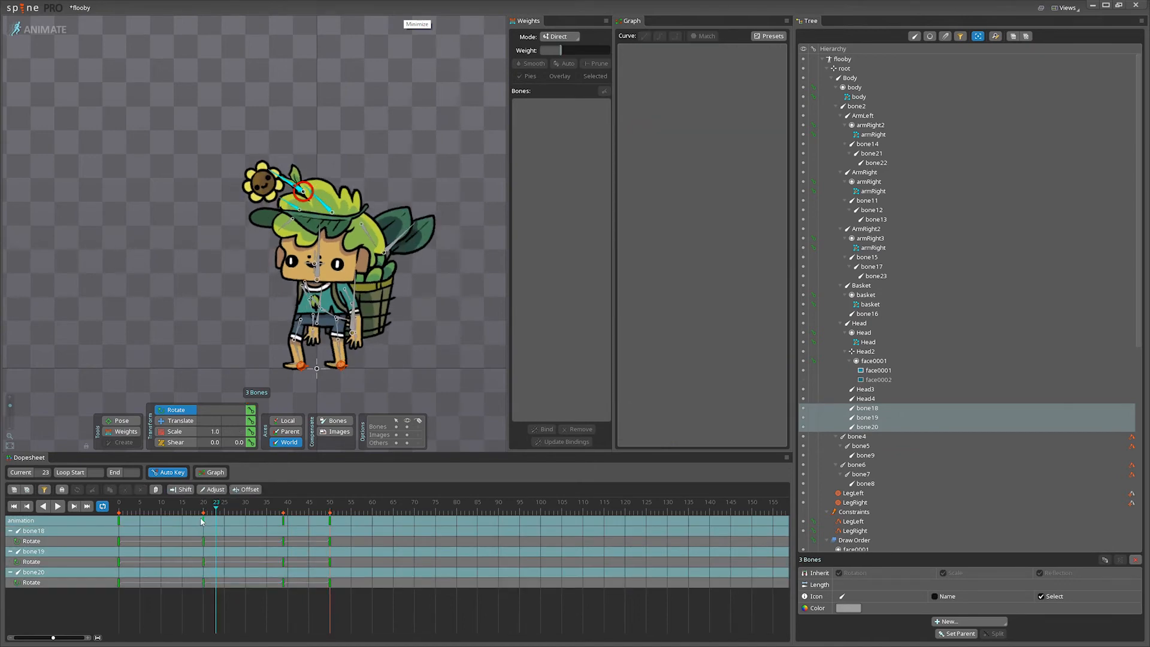
Paste the hat bones' frame 0 rotation keys over frame 50 and place their middle keys at frame 25.
click(117, 522)
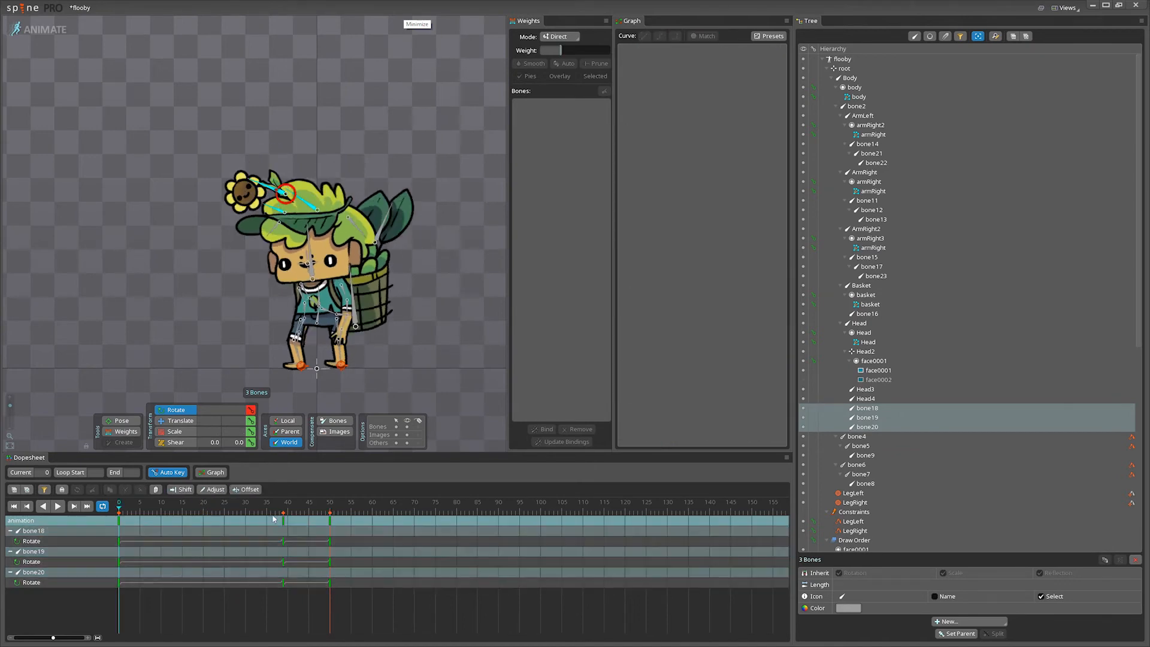
click(119, 521)
click(329, 513)
key(ctrl+v)
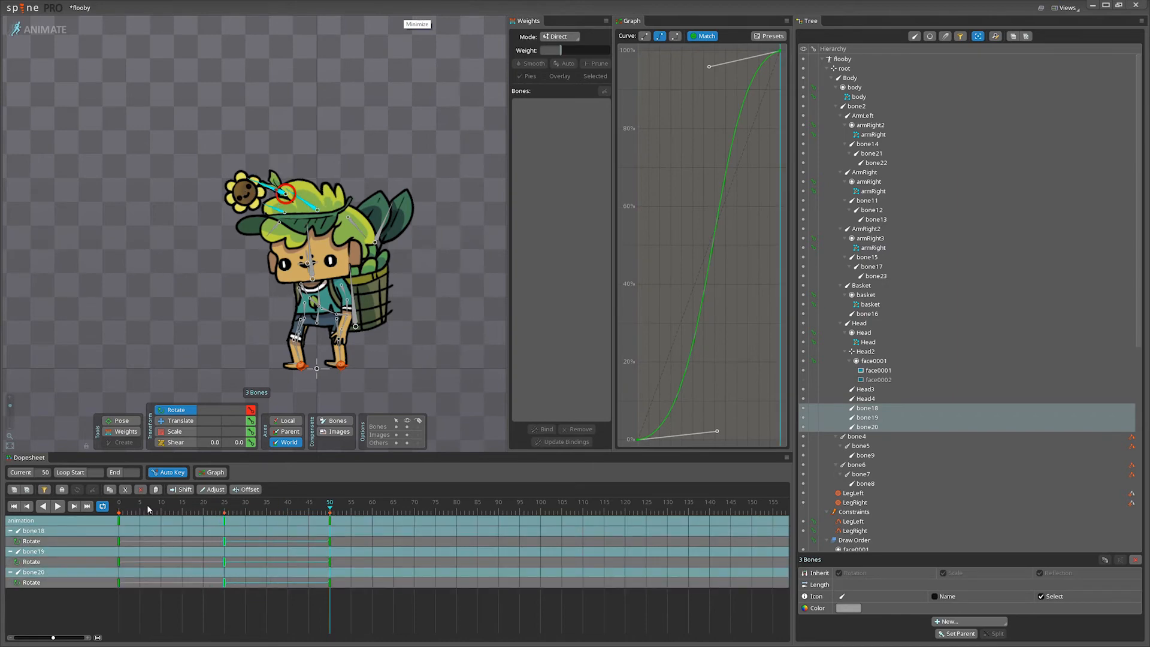
Shift the three hat bones' middle rotation keys to frame 39, move them back to frame 27 and preview the loop.
drag(122, 508, 144, 508)
drag(224, 520, 283, 520)
drag(143, 509, 119, 508)
click(58, 506)
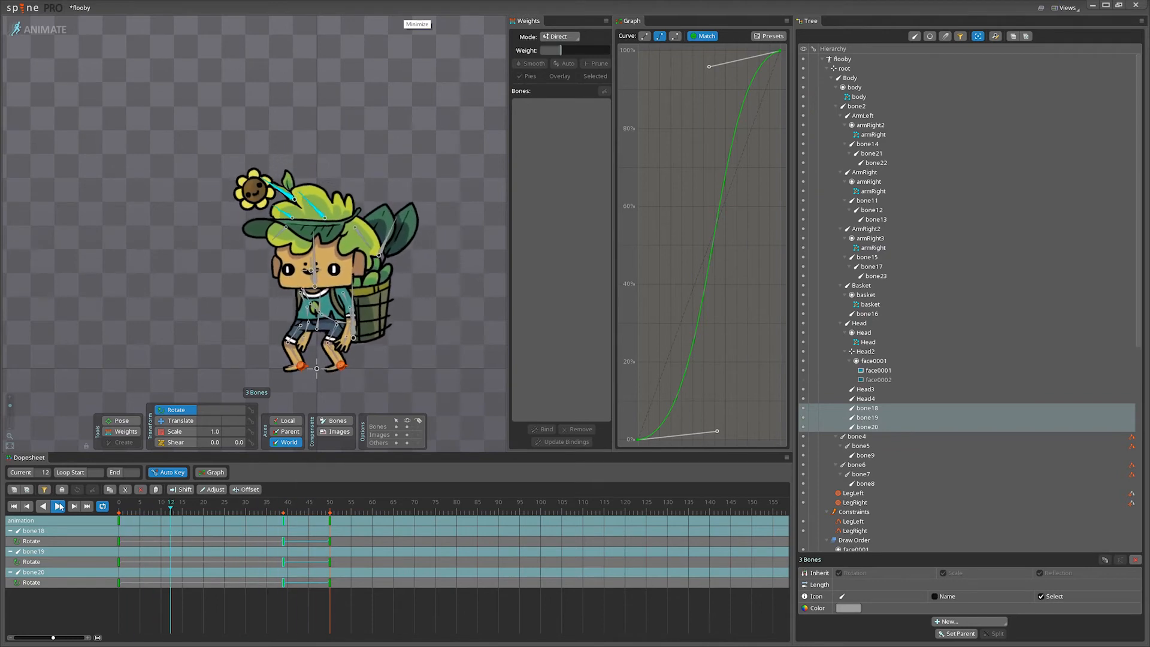
click(58, 506)
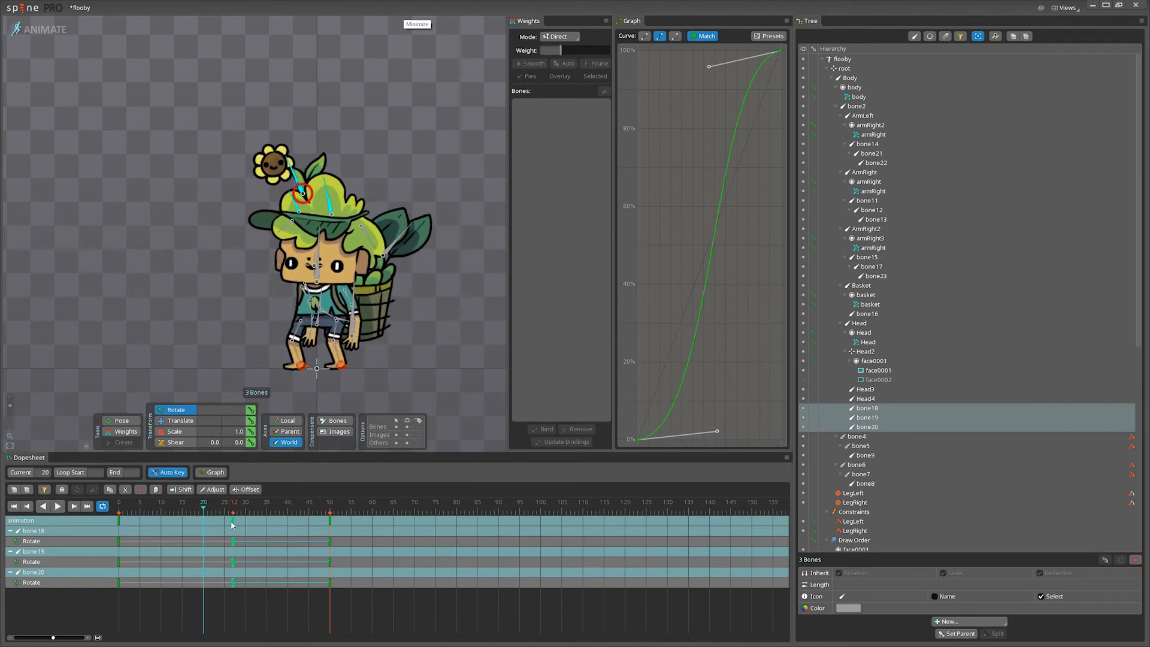
click(58, 506)
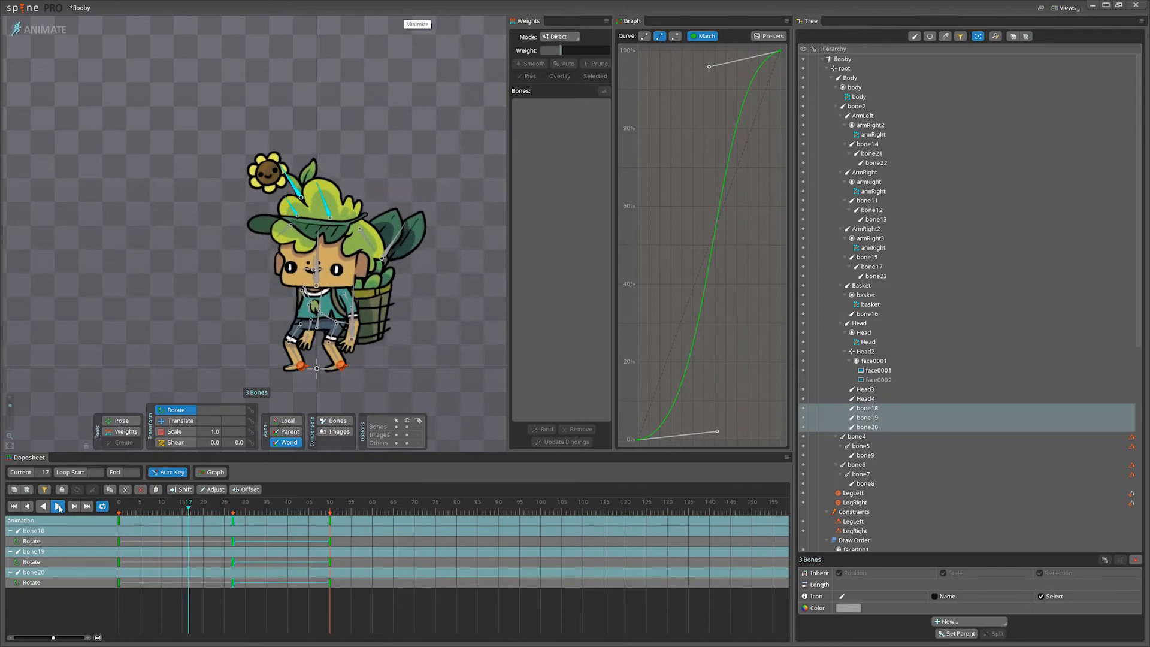
click(58, 506)
Rotate the three hat bones slightly upward at frame 0 and preview the motion.
click(234, 512)
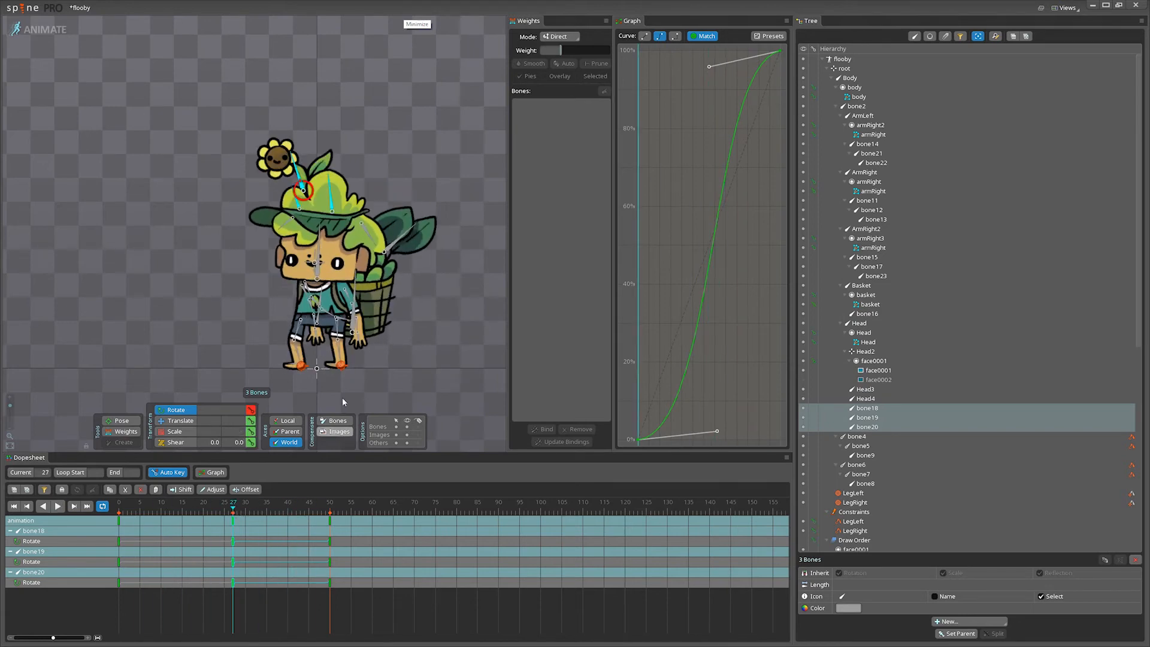
drag(124, 504, 103, 505)
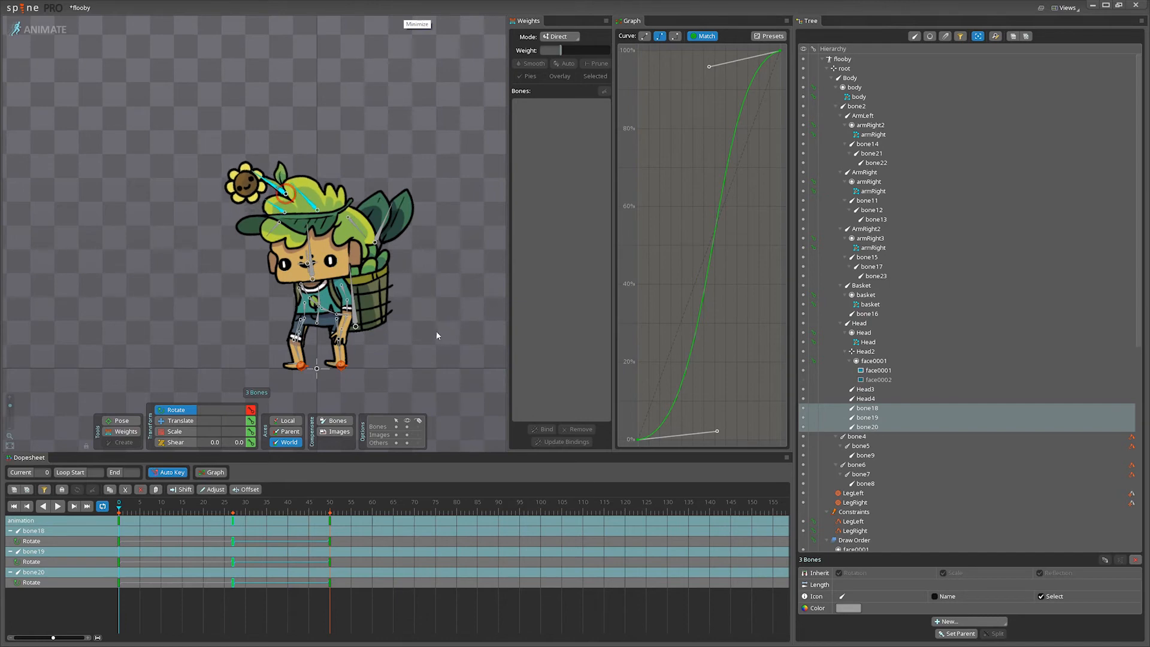
click(58, 506)
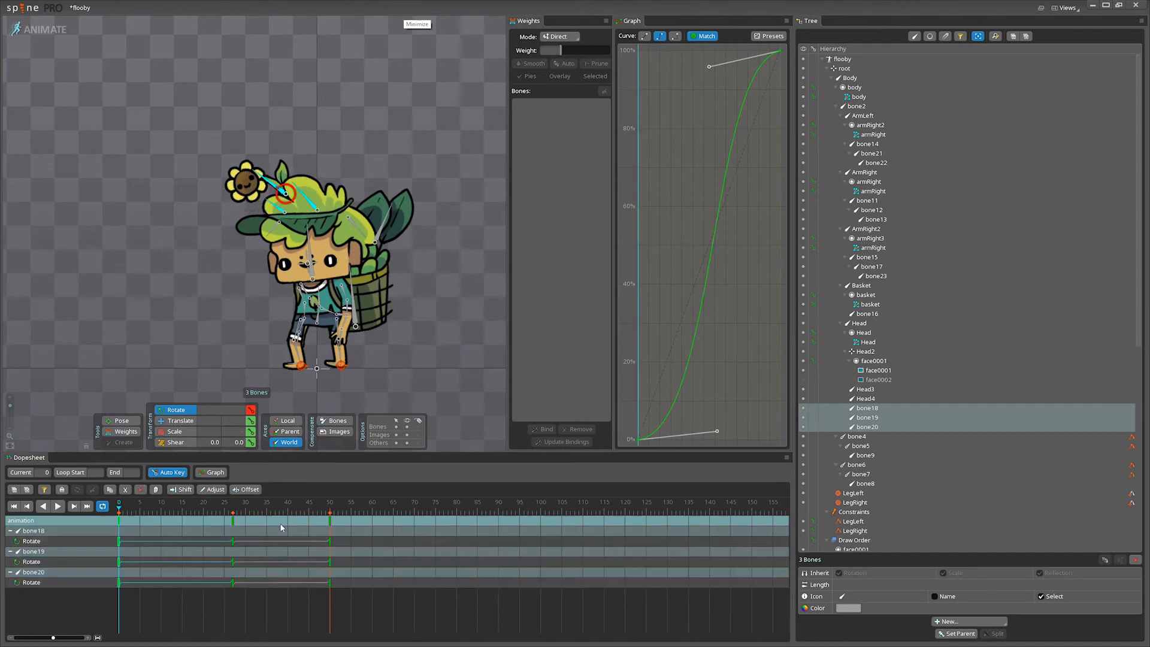
click(59, 507)
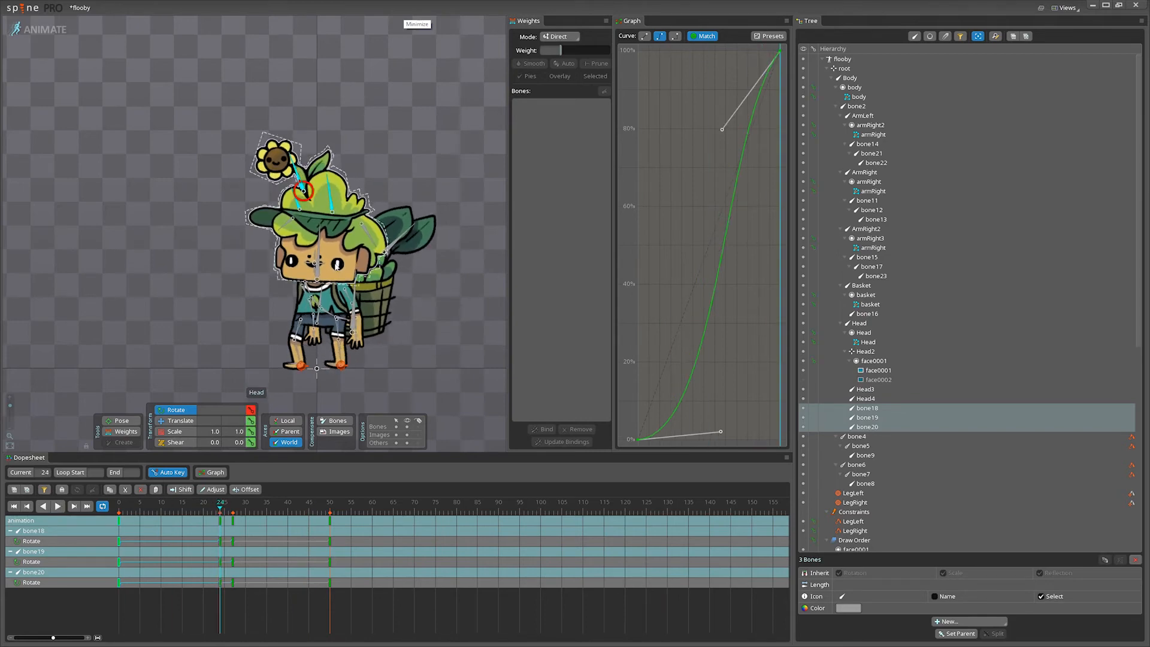
Move only bone18's middle rotation key to frame 35 so the flower lags behind, and preview the motion.
click(332, 207)
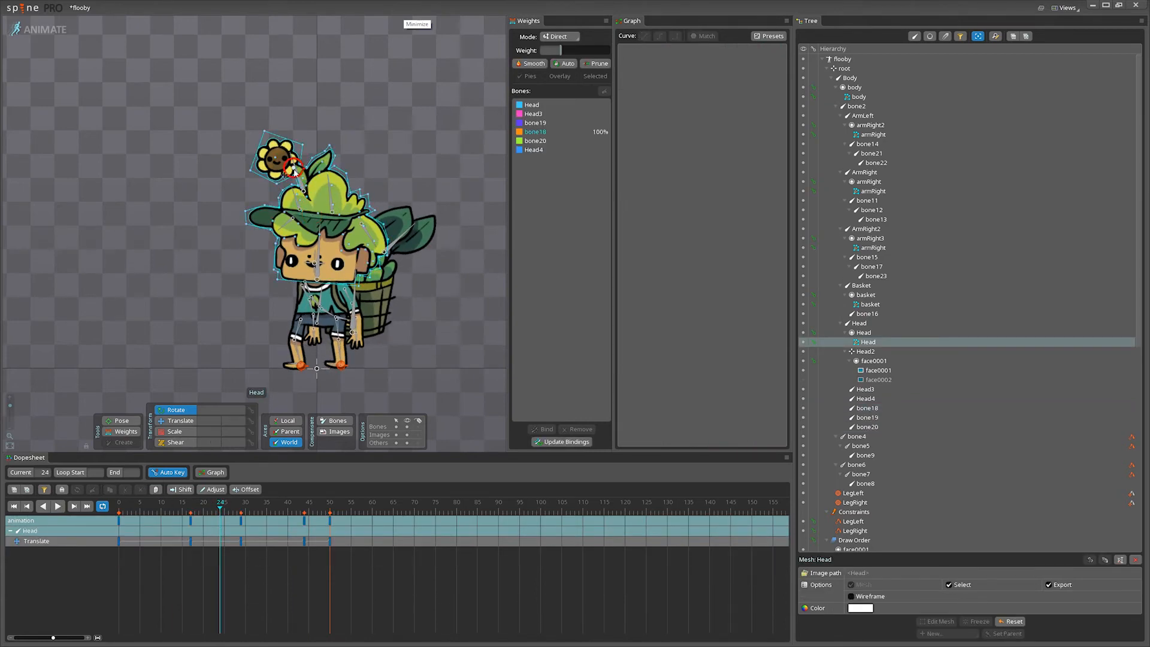
click(400, 240)
click(298, 177)
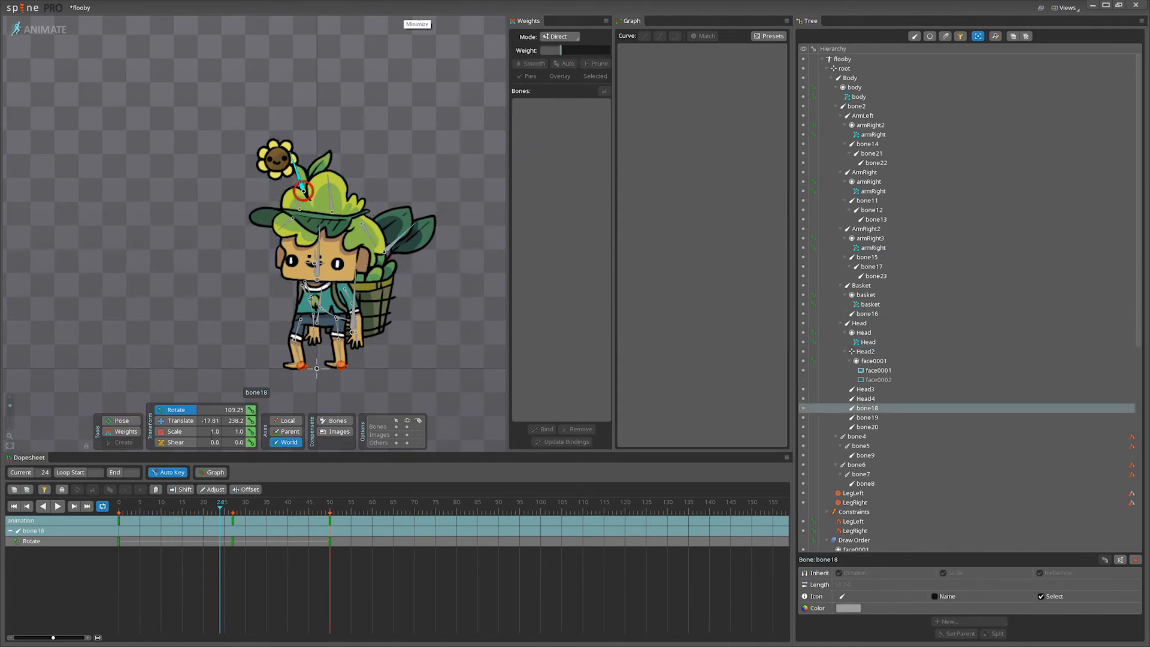
drag(233, 519, 285, 522)
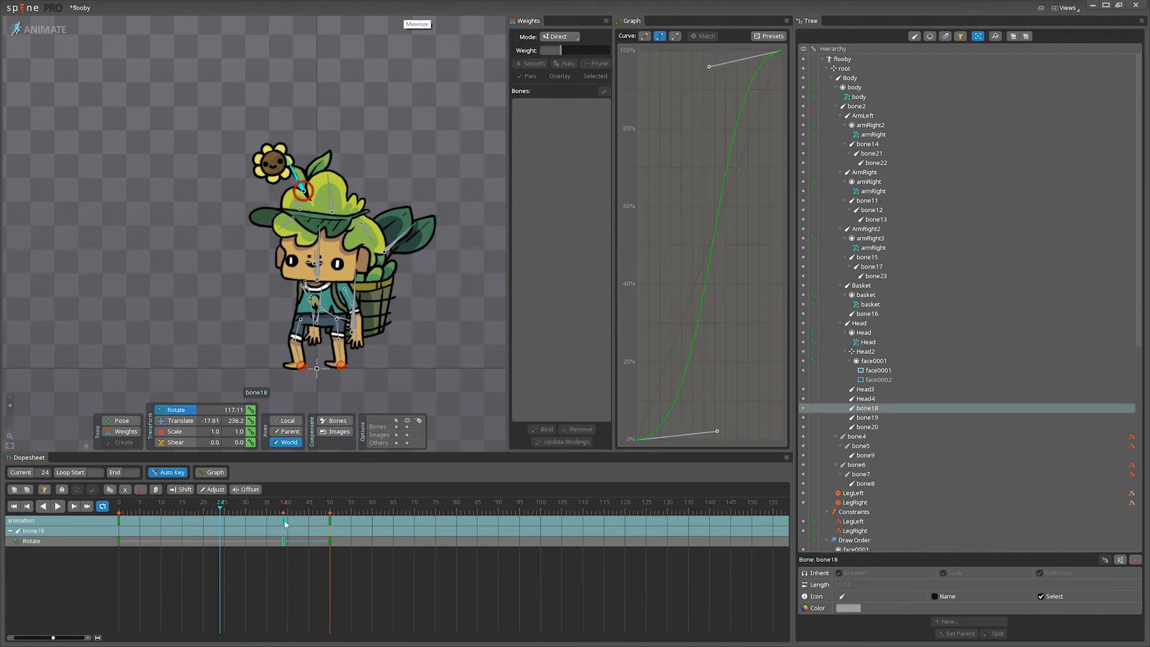
click(65, 508)
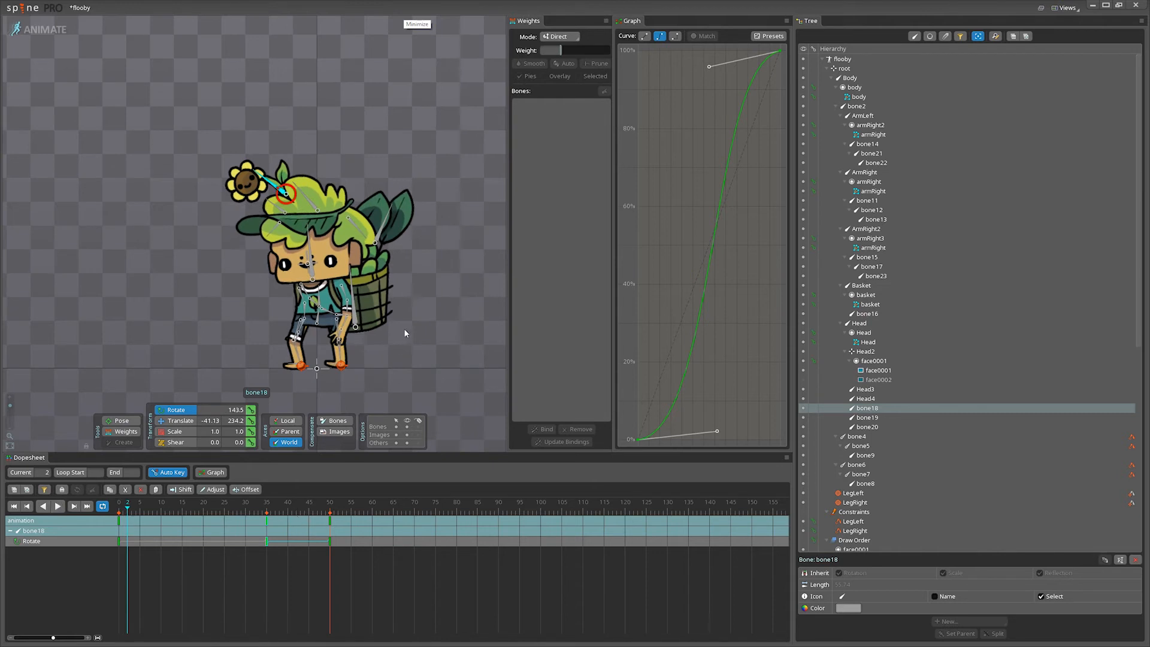
Key bone18's rotation at about 137 degrees at frame 0, preview the loop and save the project.
drag(427, 339, 420, 345)
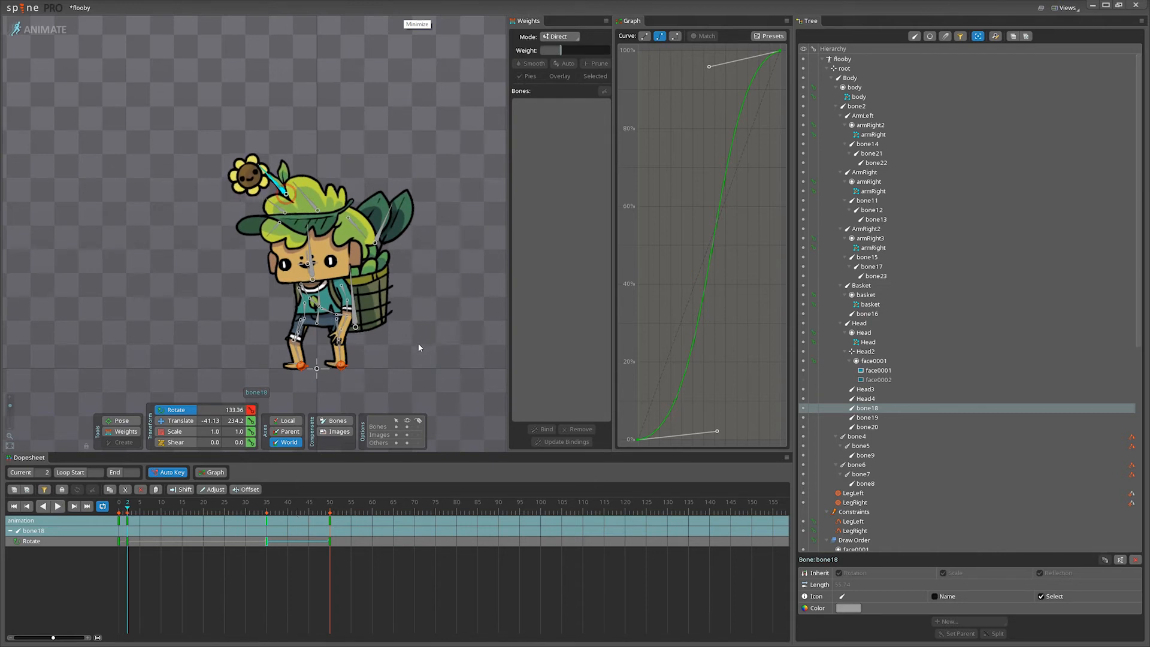
click(118, 520)
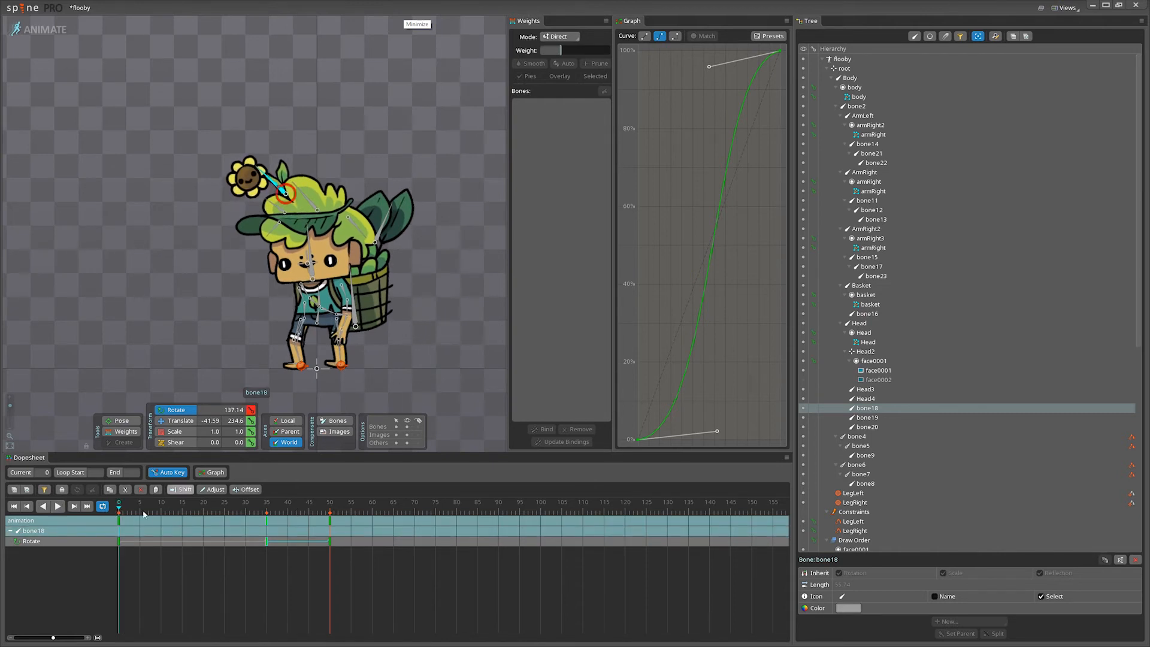
drag(333, 514, 268, 513)
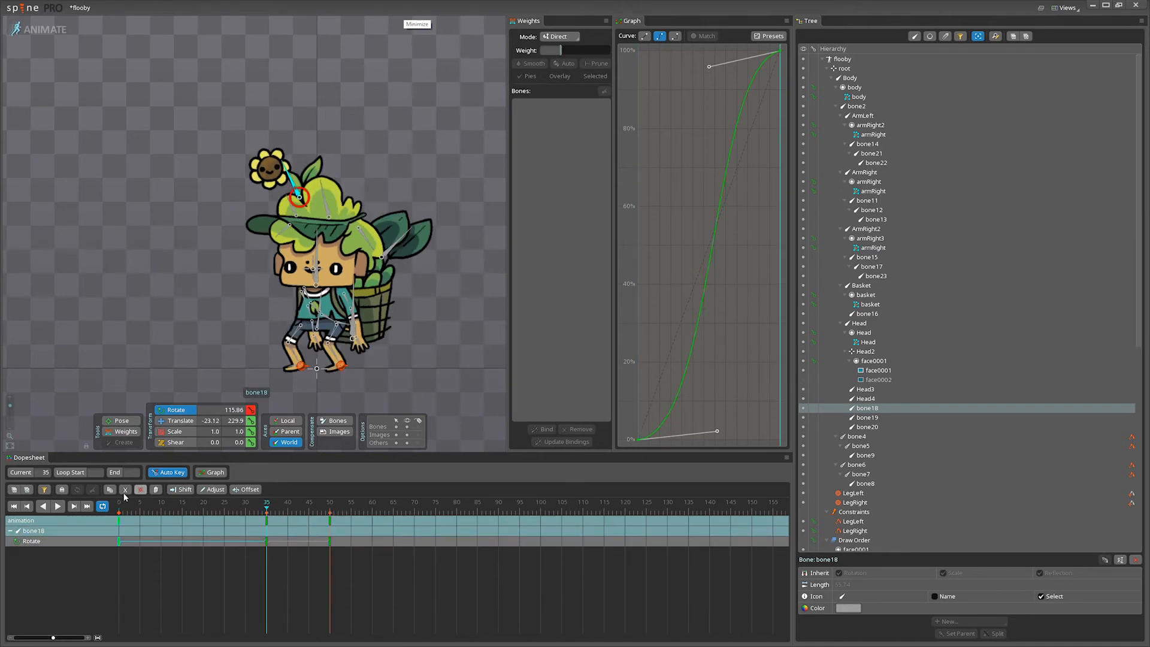
click(56, 508)
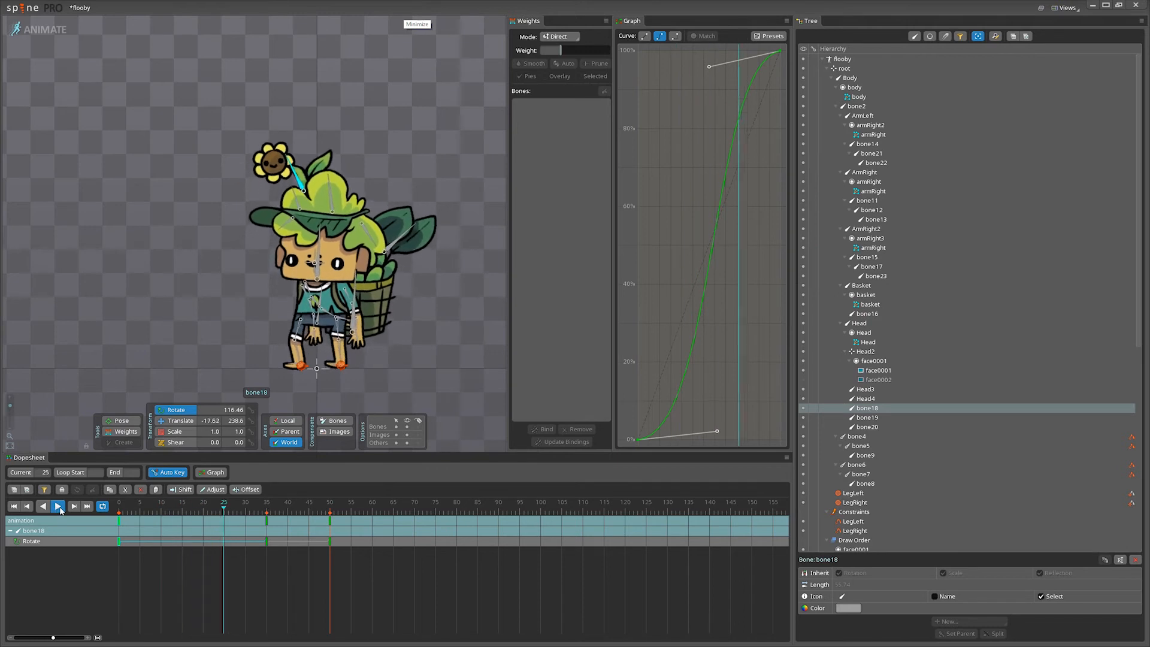
click(267, 511)
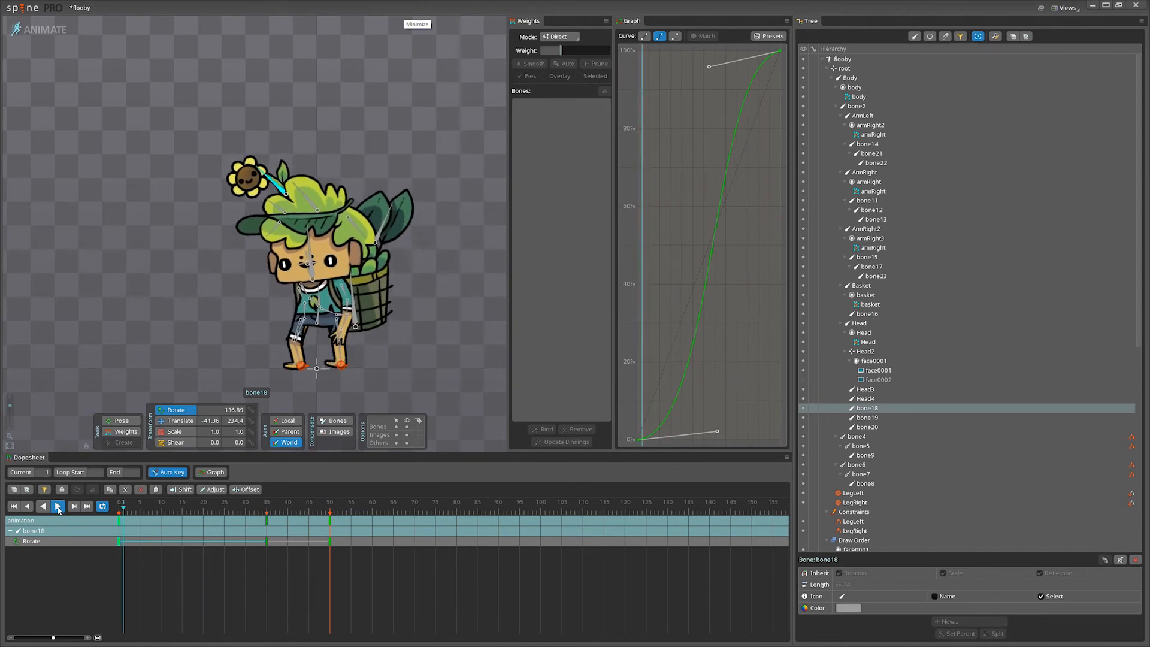
click(379, 226)
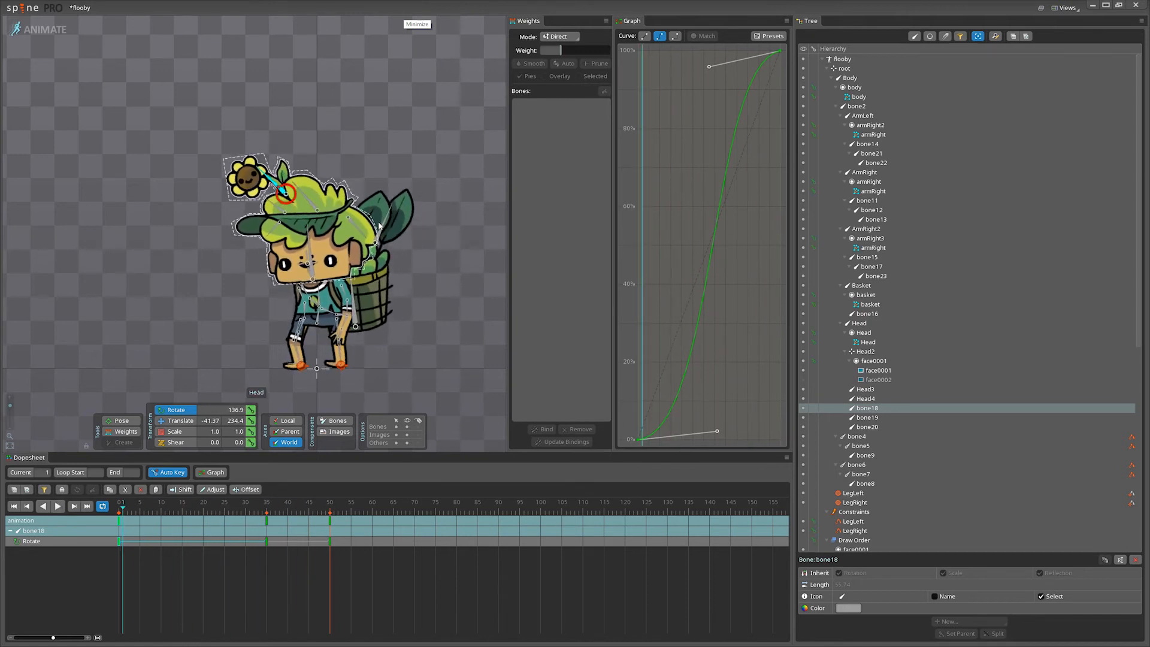
key(ctrl+s)
Key Head4's rotation at about 310 degrees at frame 0 and copy the key to frame 25.
click(355, 224)
click(118, 506)
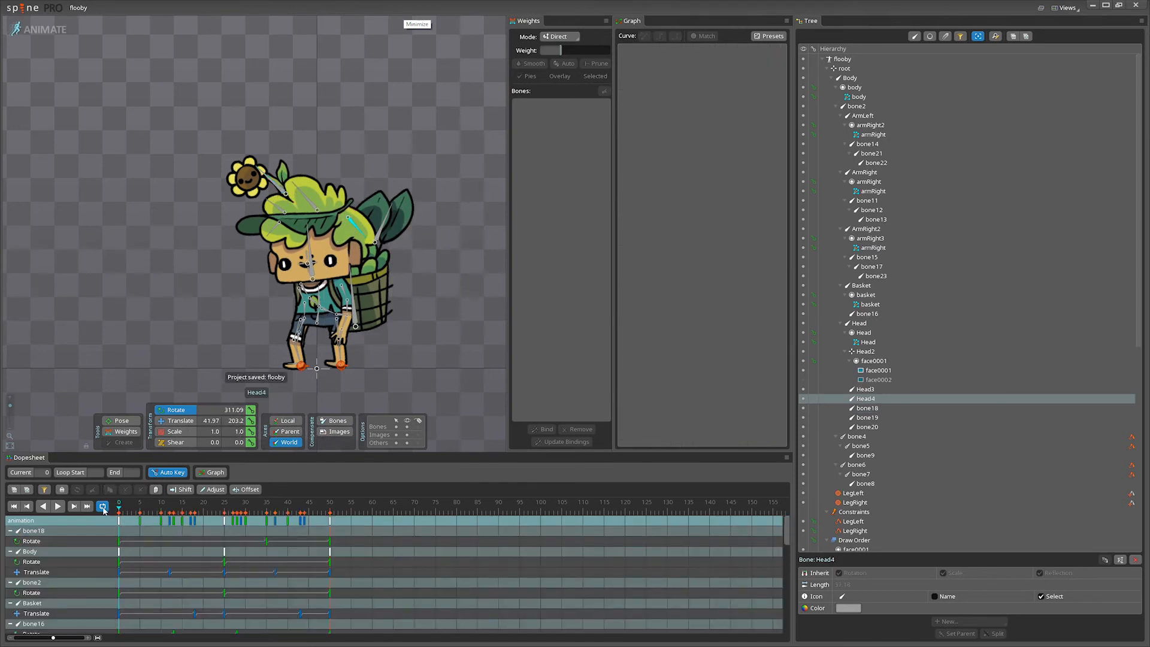
drag(450, 333, 436, 345)
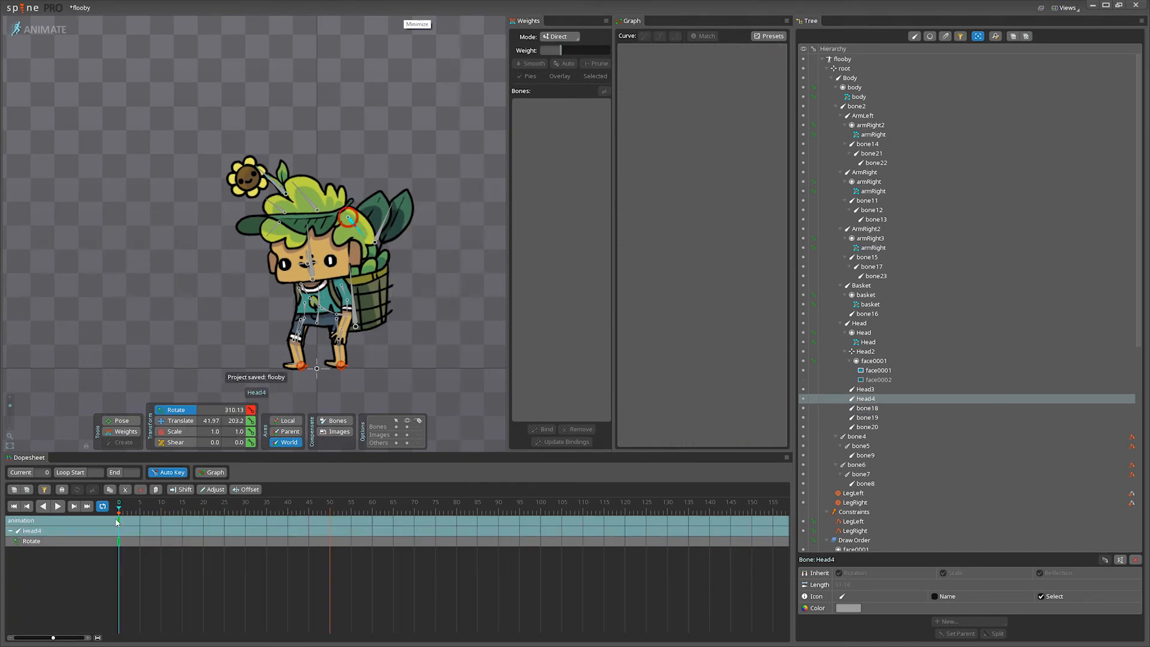
key(ctrl+c)
click(225, 506)
key(ctrl+v)
Key Head4's rotation at about 300 degrees at frame 13 and repeat its frame 0 to 25 keys from frame 25.
click(175, 506)
drag(408, 381, 398, 381)
drag(242, 563, 118, 527)
click(275, 546)
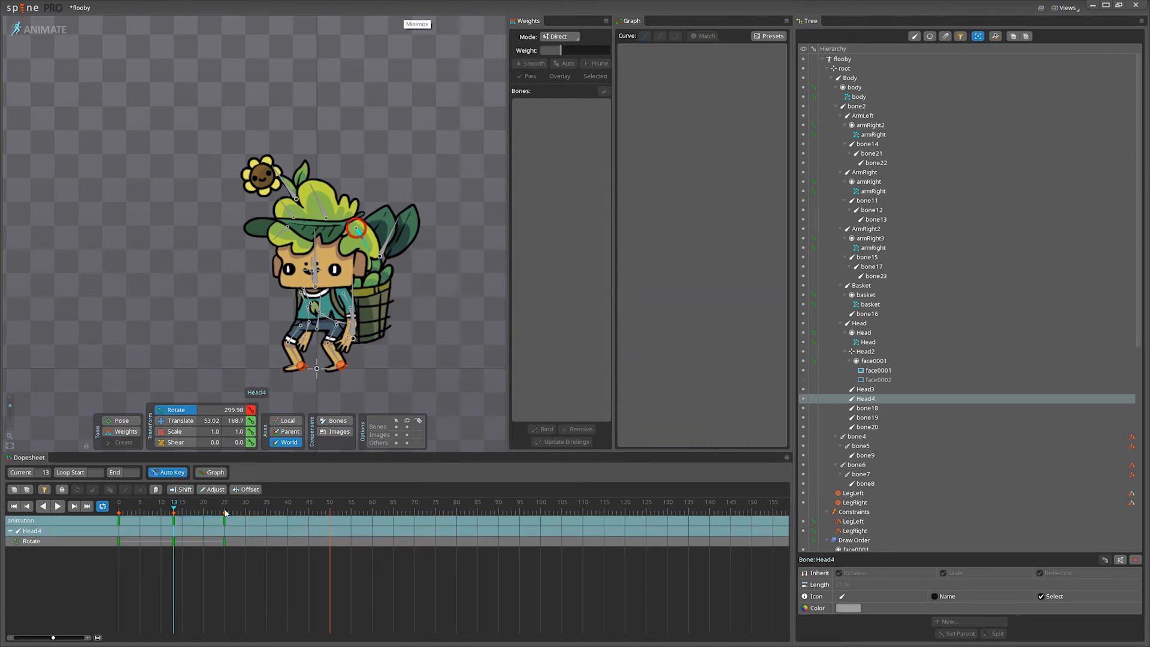
click(225, 512)
key(ctrl+v)
Apply a Bezier curve with slightly stronger easing to all Head4 rotation keys, preview the loop and save the project.
drag(393, 567, 118, 519)
click(659, 36)
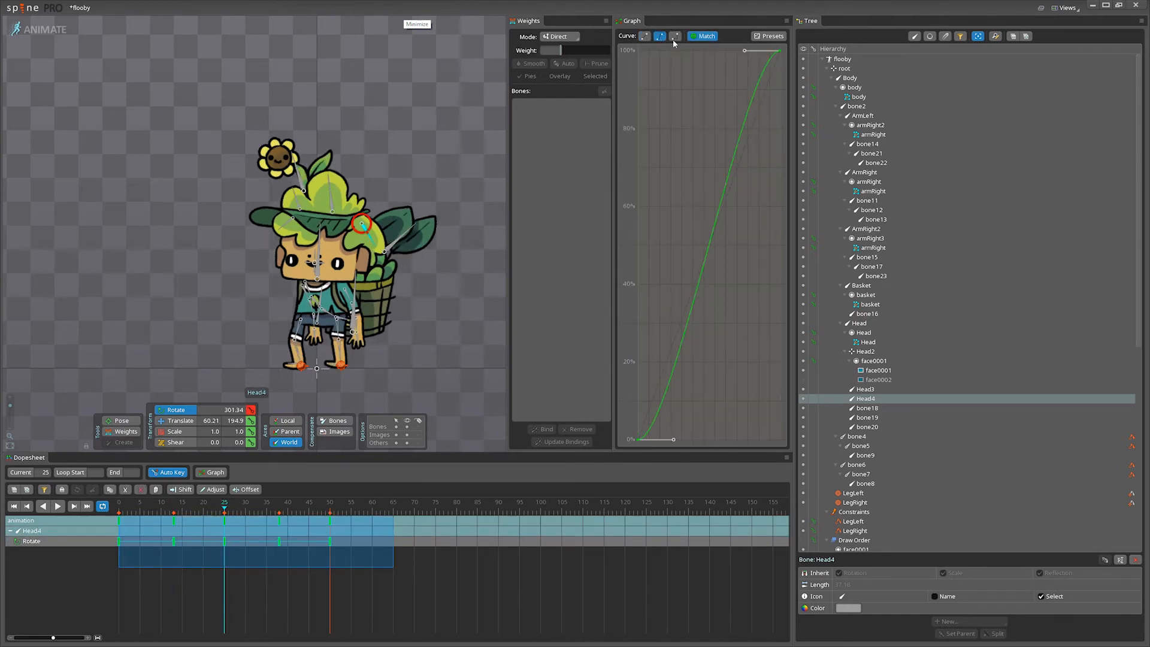
drag(739, 52, 728, 53)
drag(672, 438, 688, 433)
click(60, 507)
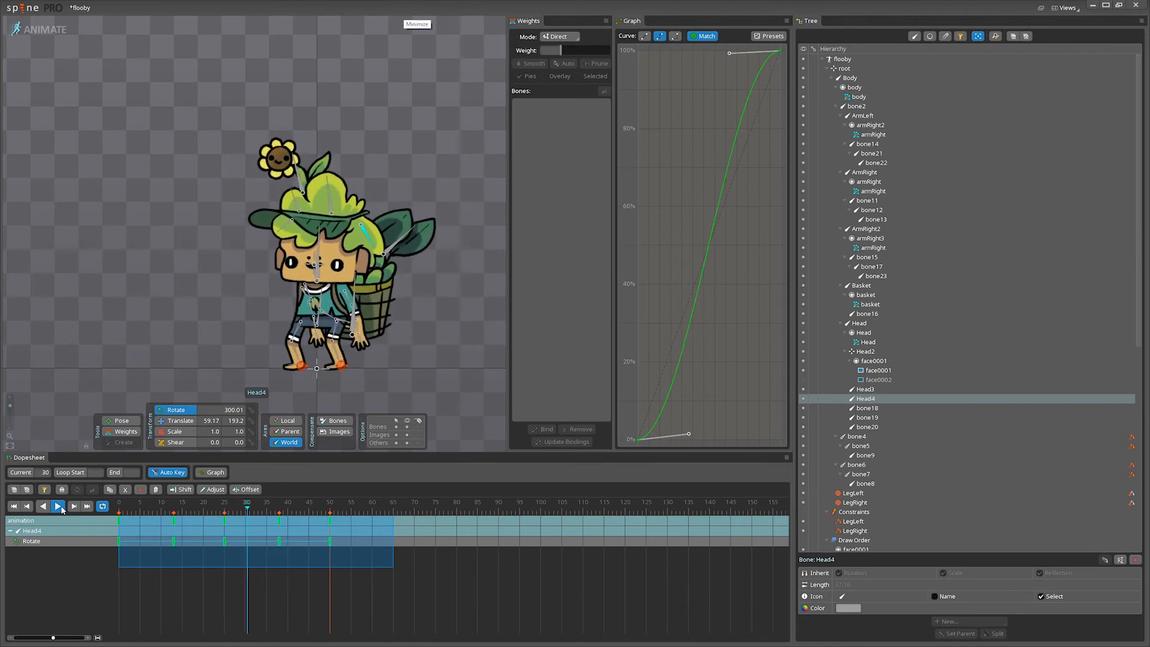
key(ctrl+s)
Try a small rotation of Head3 at frame 0, undo it and play the animation.
click(278, 232)
click(281, 229)
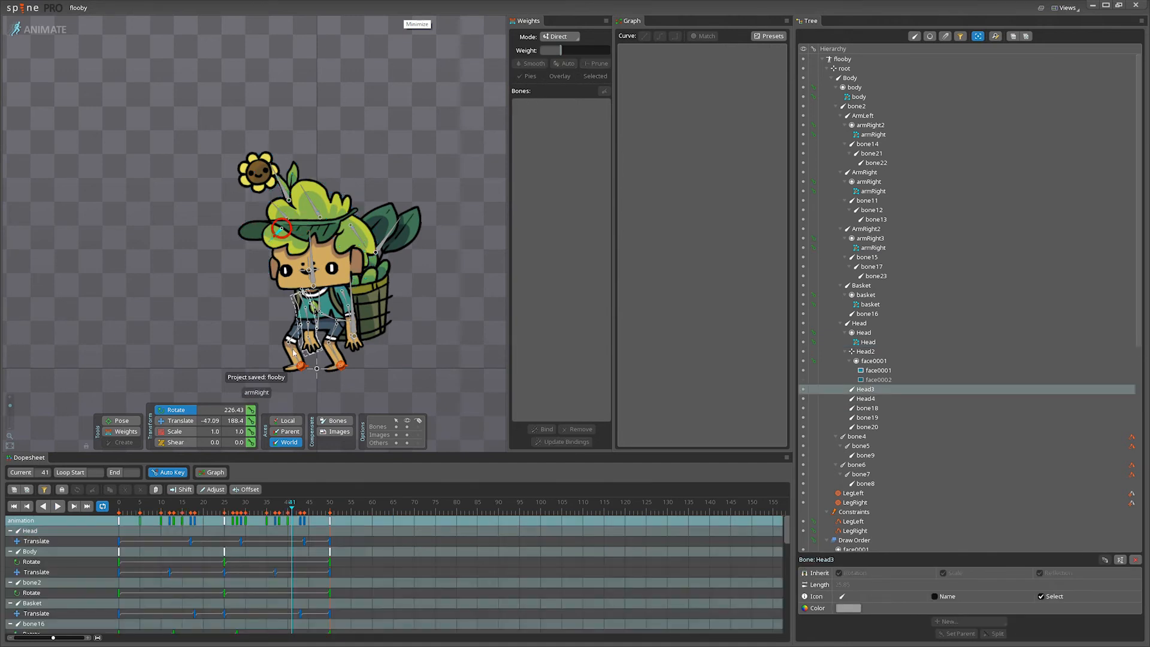
drag(144, 507, 78, 504)
drag(440, 368, 446, 371)
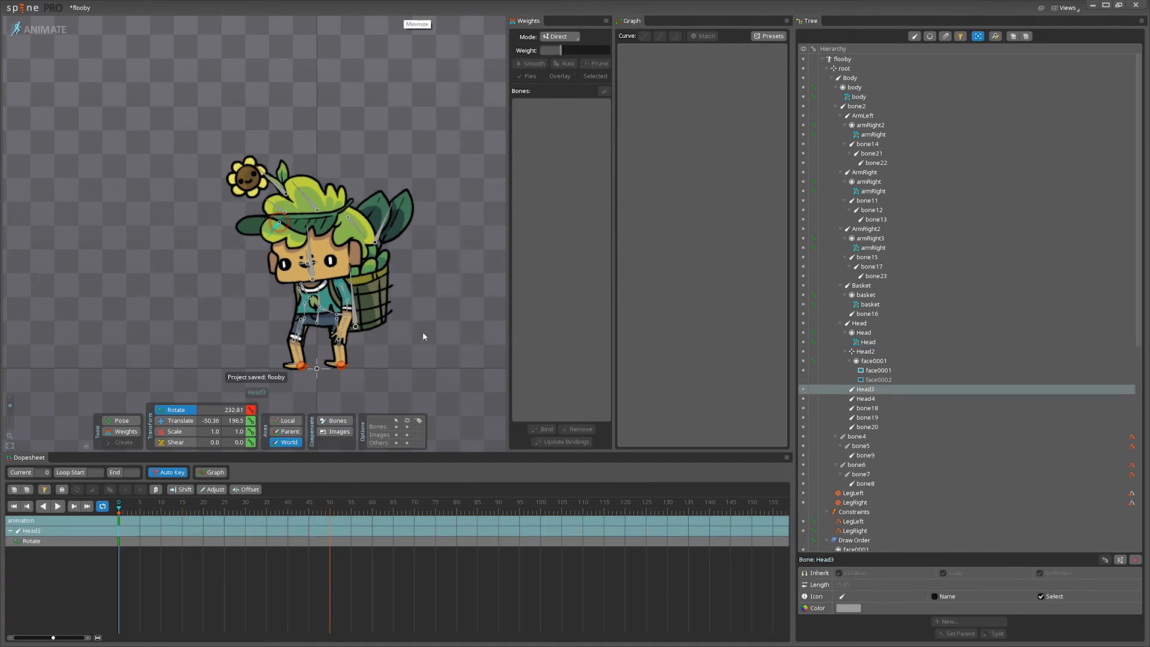
key(ctrl+z)
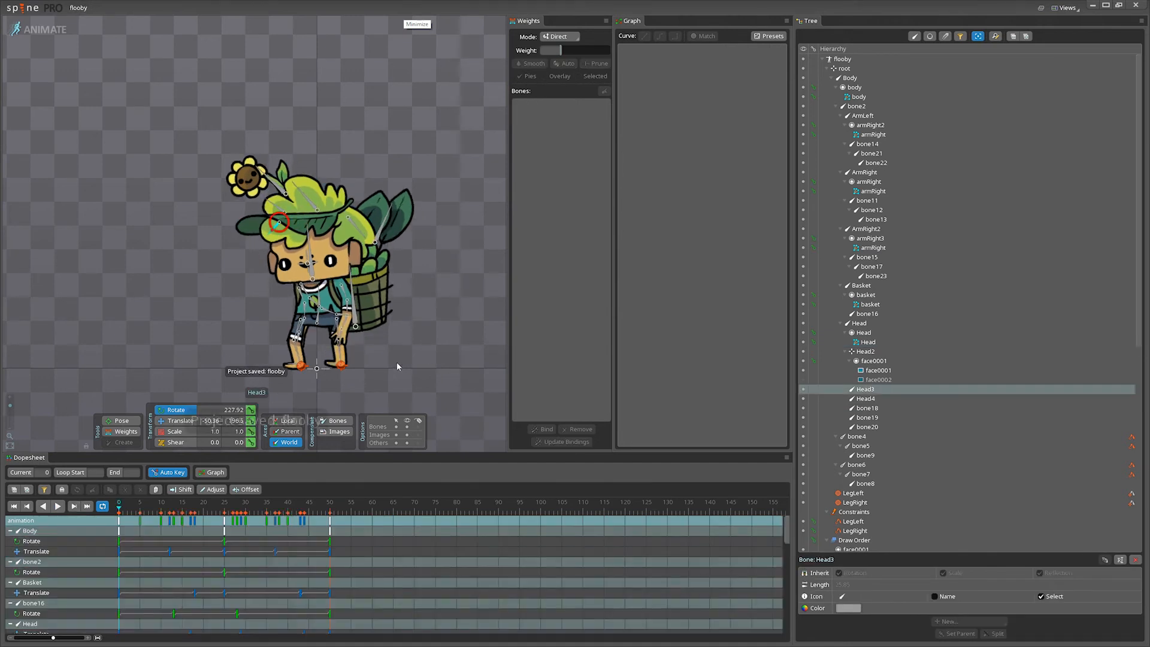
click(59, 509)
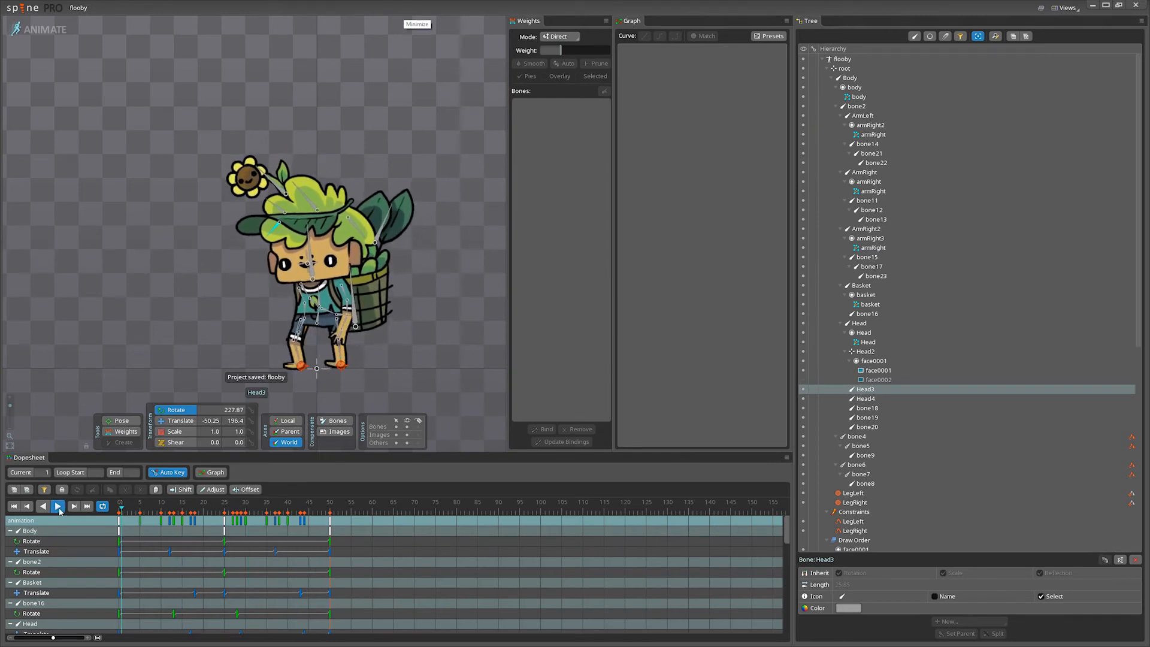
Retime the rotation keys of ArmRight2 (frame 24), bone15 (6, 32), bone17 (9, 36) and bone23 (16, 42), preview the loop and save.
click(59, 509)
click(300, 294)
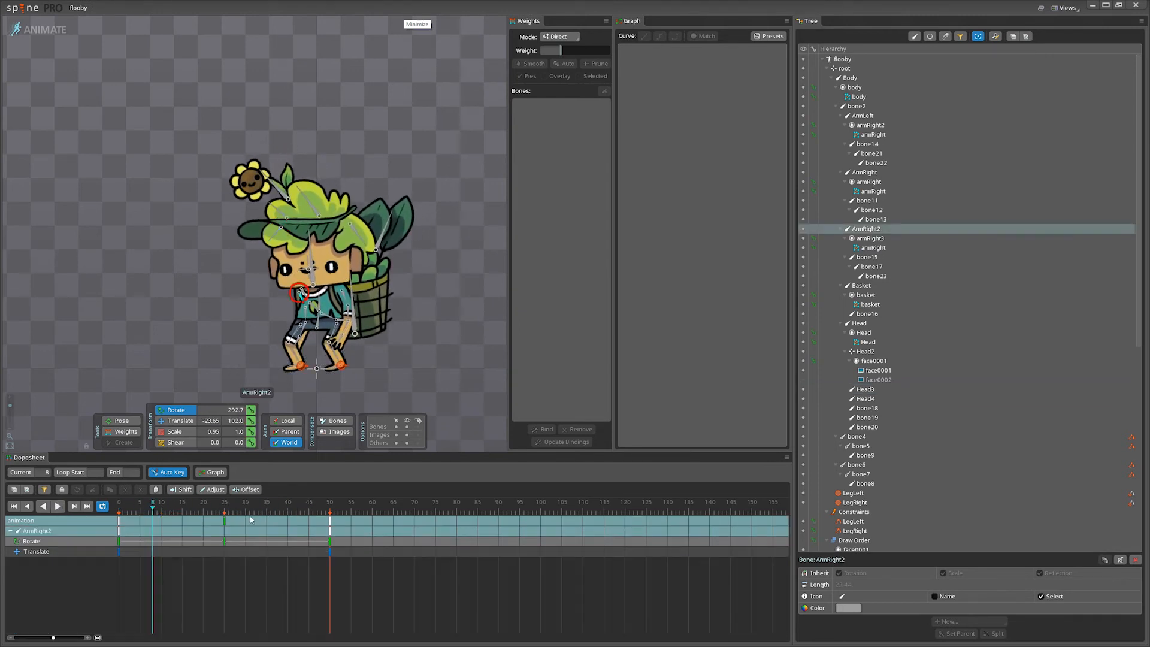
click(58, 506)
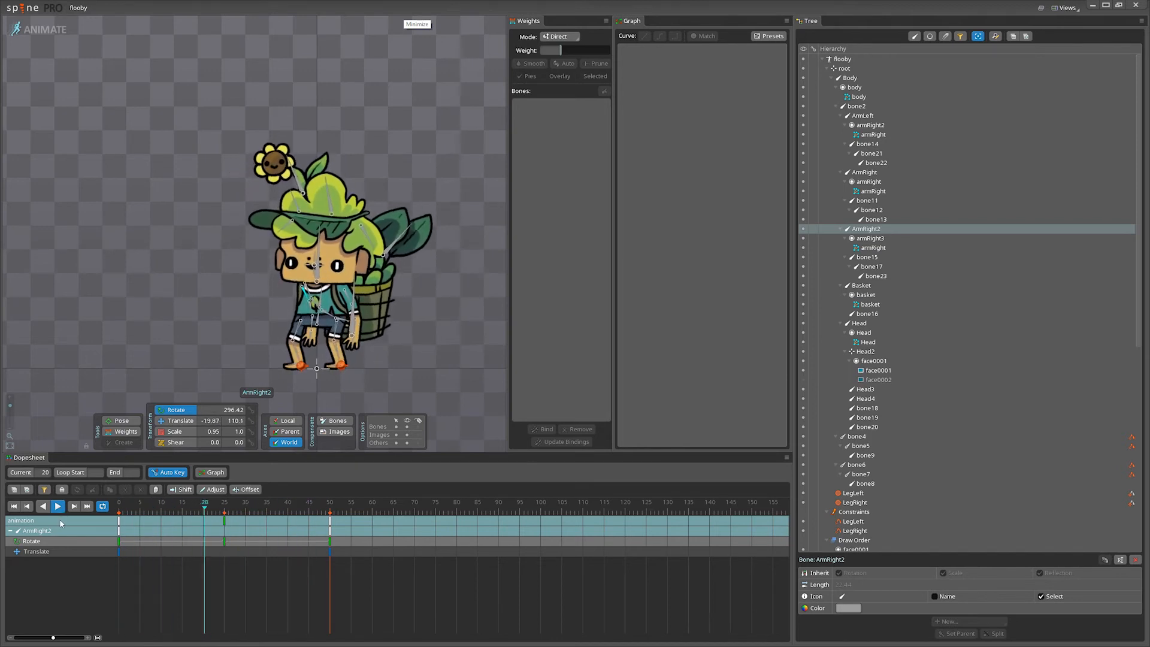
click(58, 506)
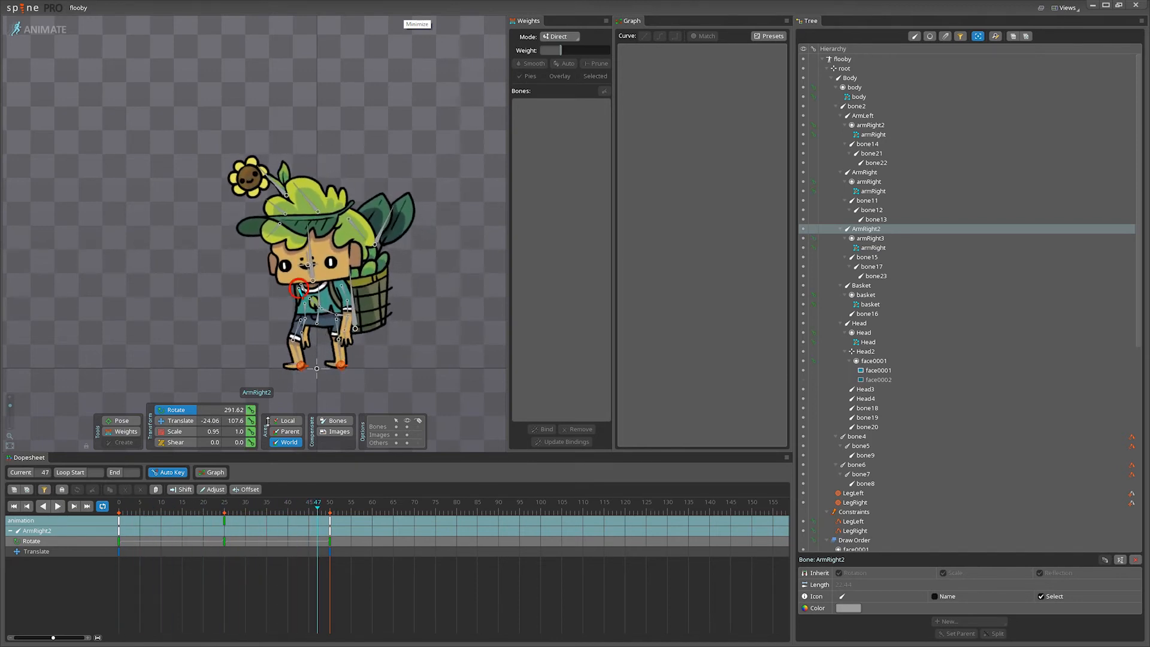
shift+click(875, 276)
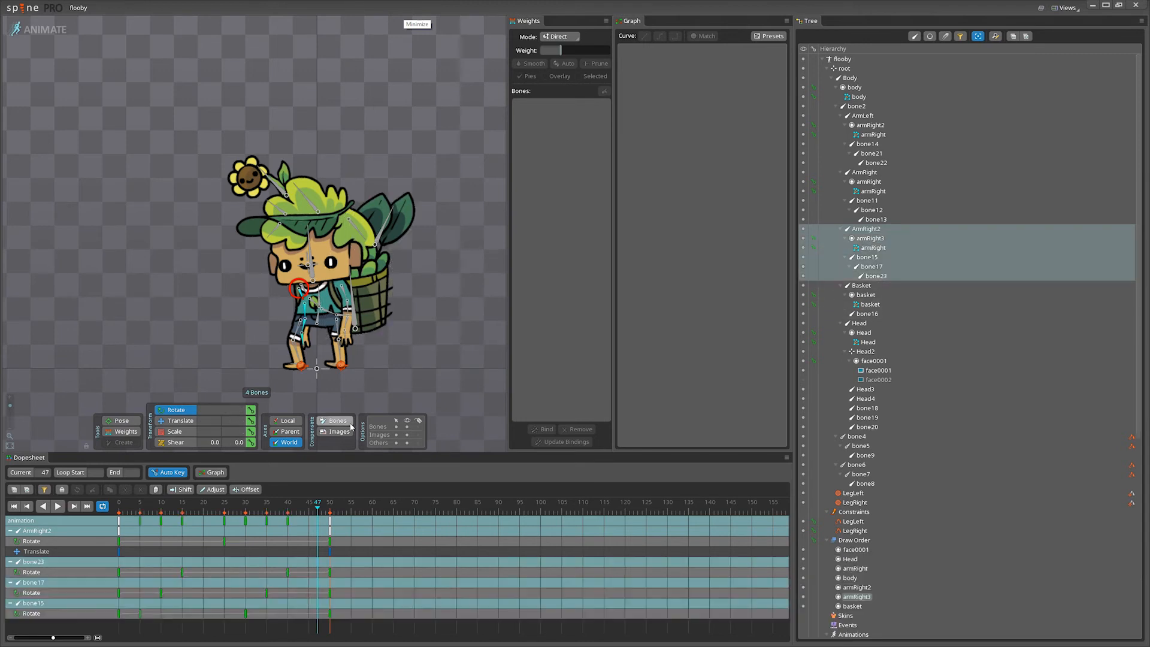
click(217, 512)
drag(224, 524, 292, 523)
drag(139, 520, 187, 521)
click(61, 508)
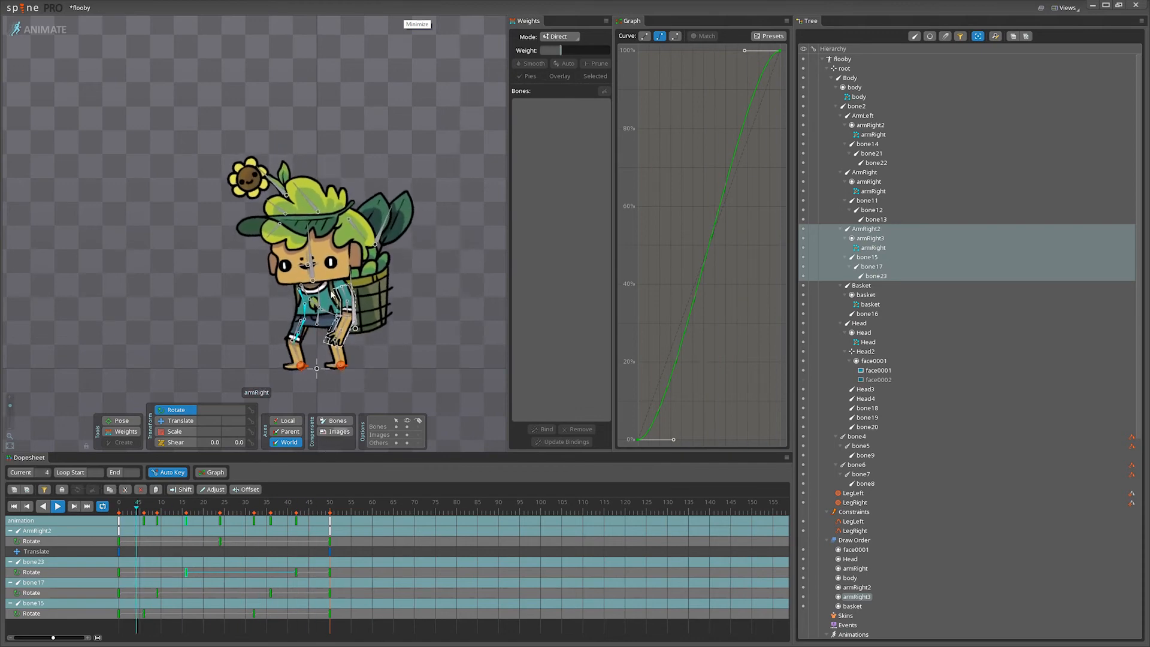
key(ctrl+s)
Select all 32 bones with all their keys, preview the animation and save the project.
click(303, 282)
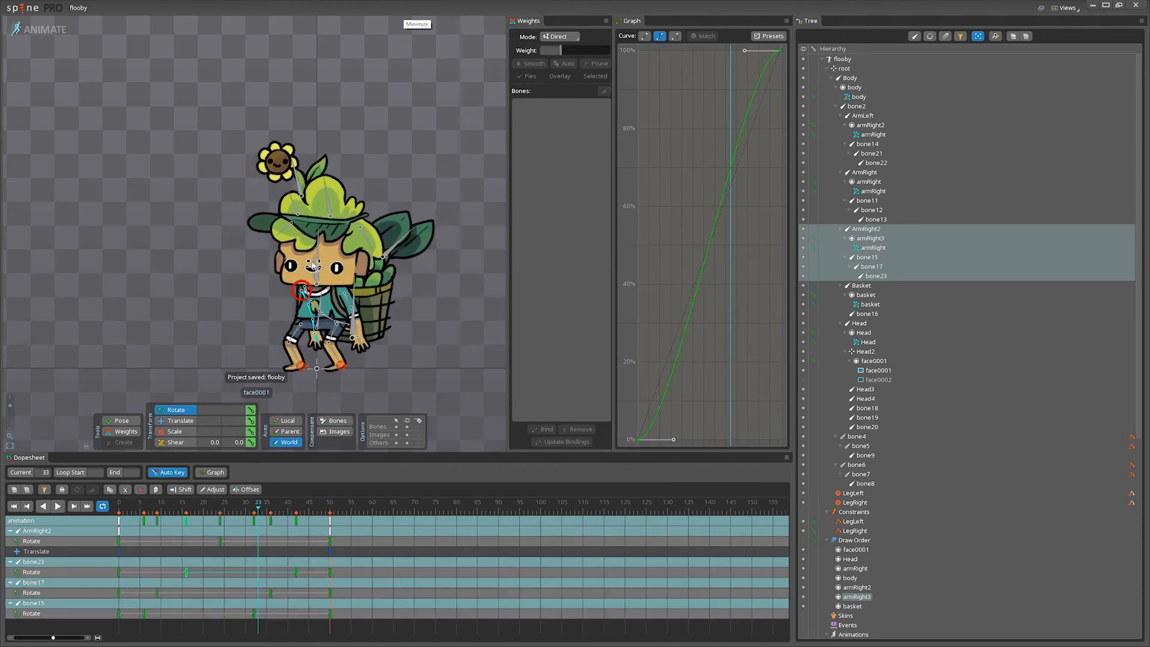
click(312, 267)
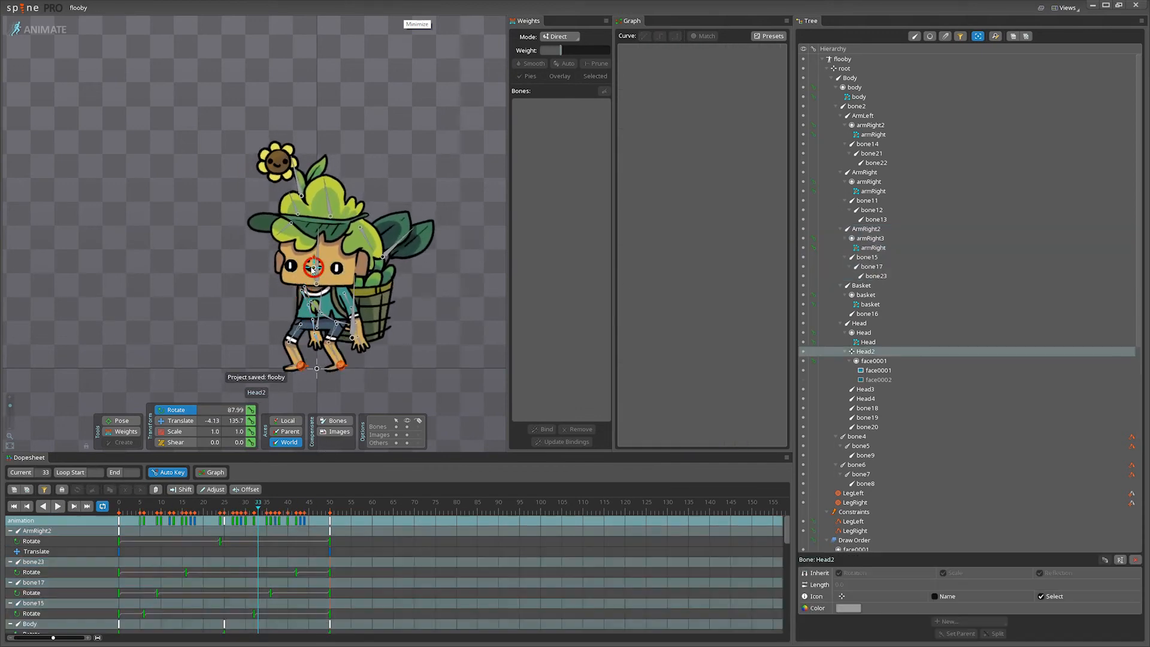
click(123, 421)
key(ctrl+a)
key(ctrl+a)
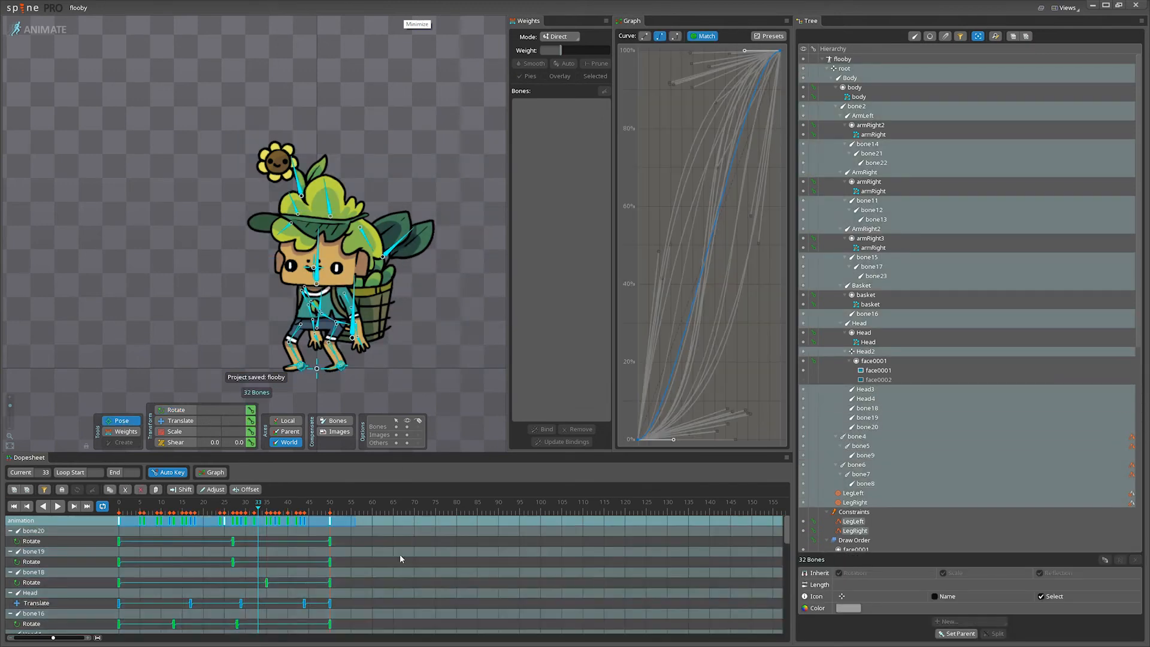
click(400, 554)
click(330, 512)
drag(359, 536, 2, 486)
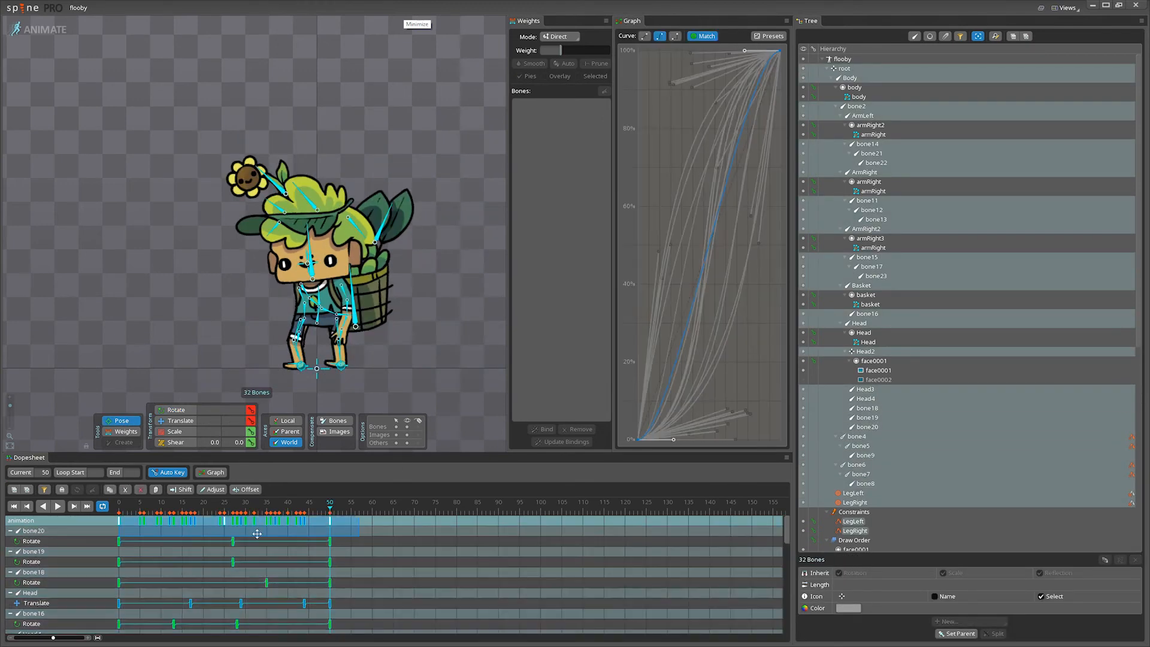
click(58, 506)
click(59, 507)
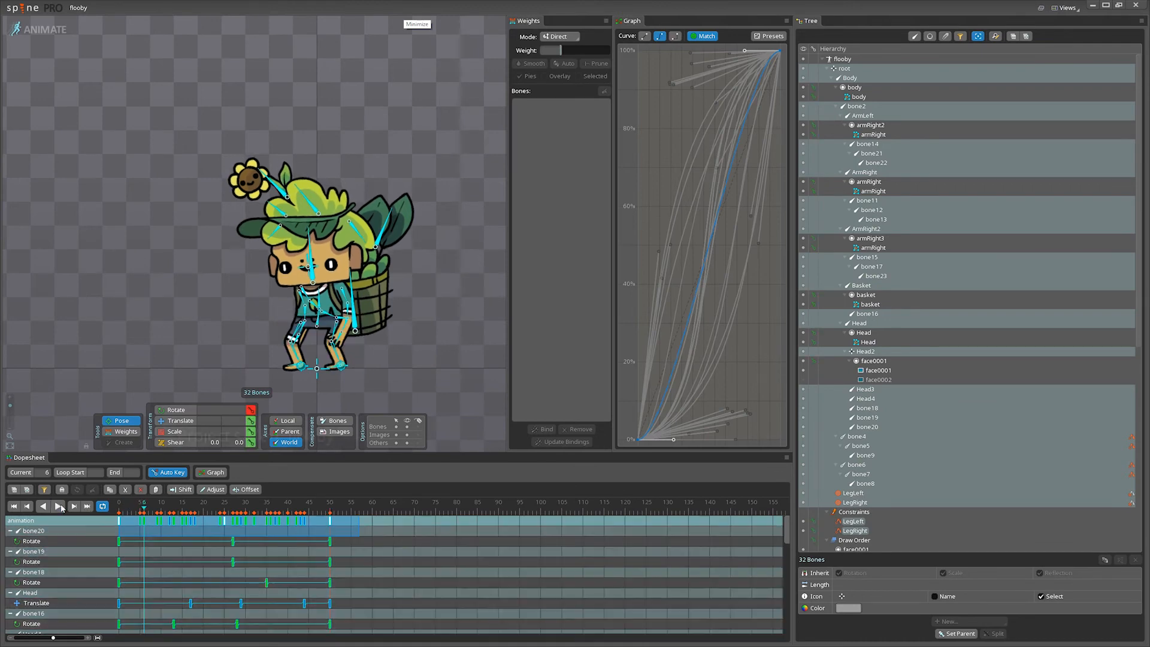
key(ctrl+s)
Copy all keys of the 32 bones from frames 0 to 50 and paste them at frame 50.
click(364, 544)
drag(362, 544, 117, 516)
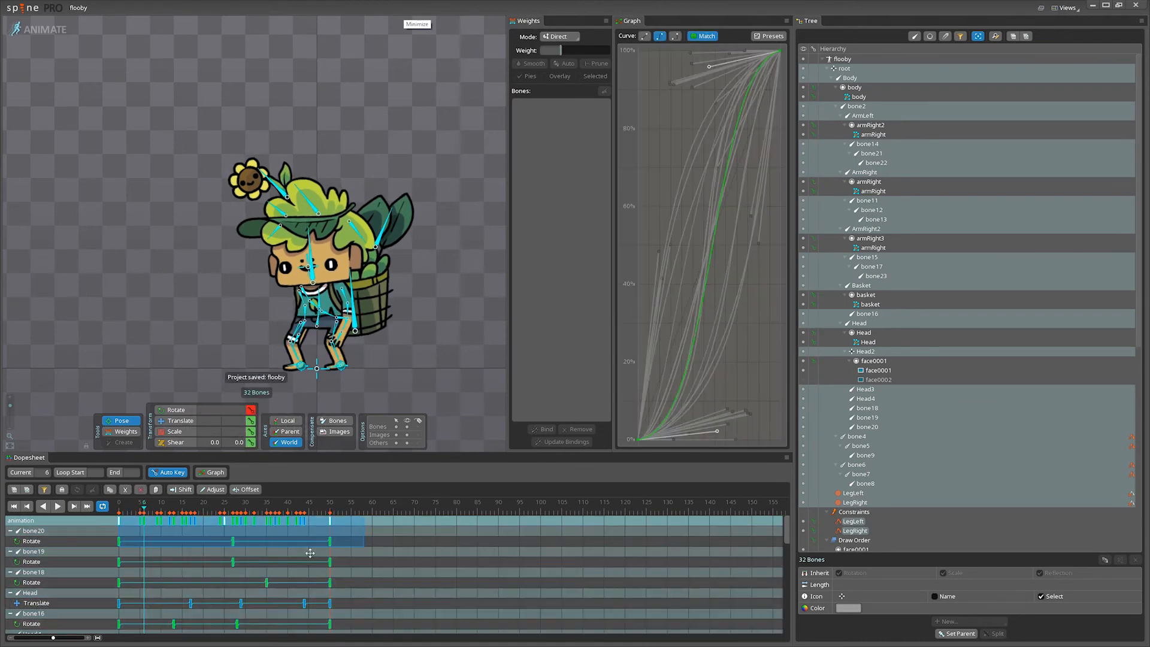
click(393, 539)
click(334, 508)
key(ctrl+v)
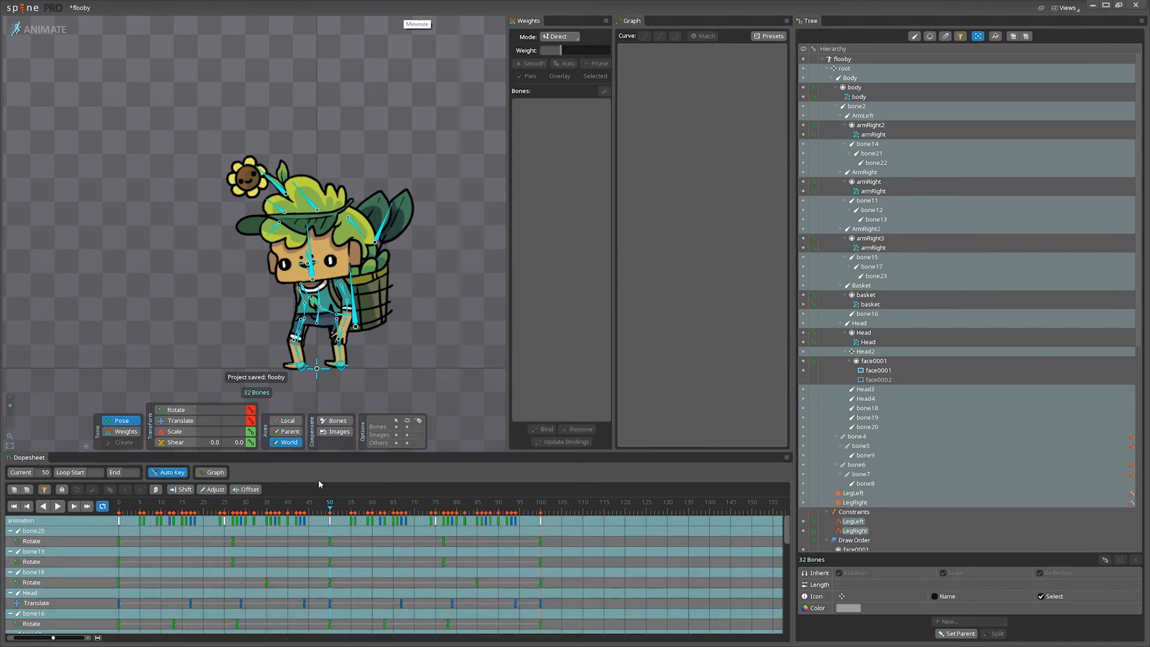
Key Head2's translation at about -10.6, 141.5 at frame 0, hold it at frame 30, and key the face shifted left at frame 70.
click(308, 263)
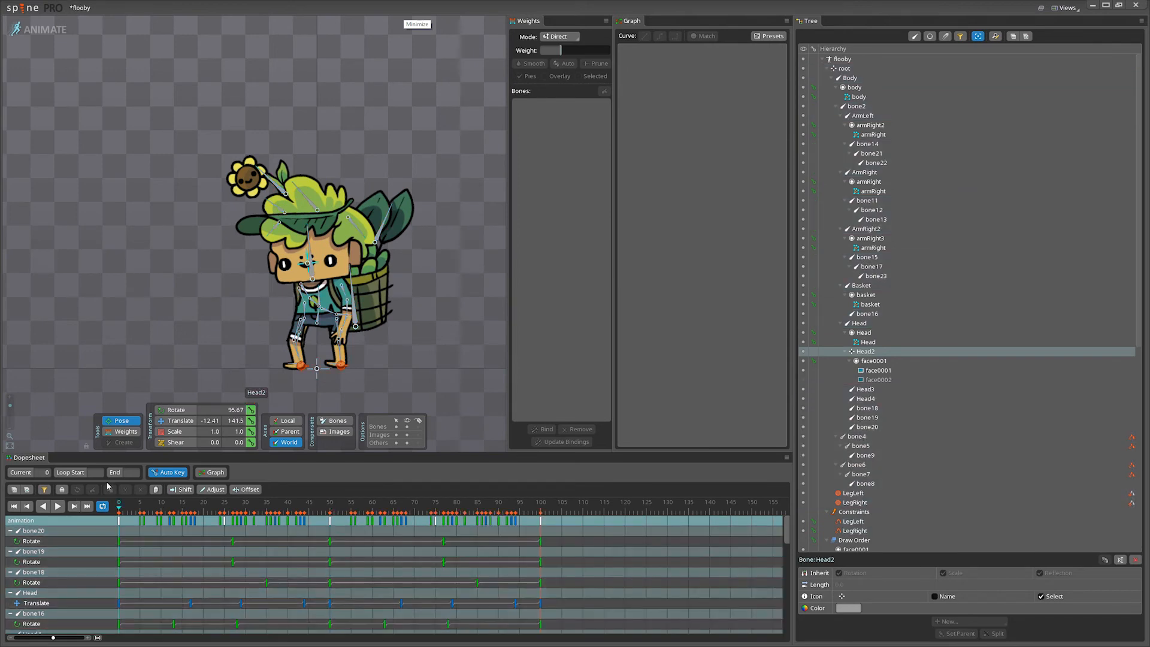
click(180, 420)
drag(319, 265, 318, 265)
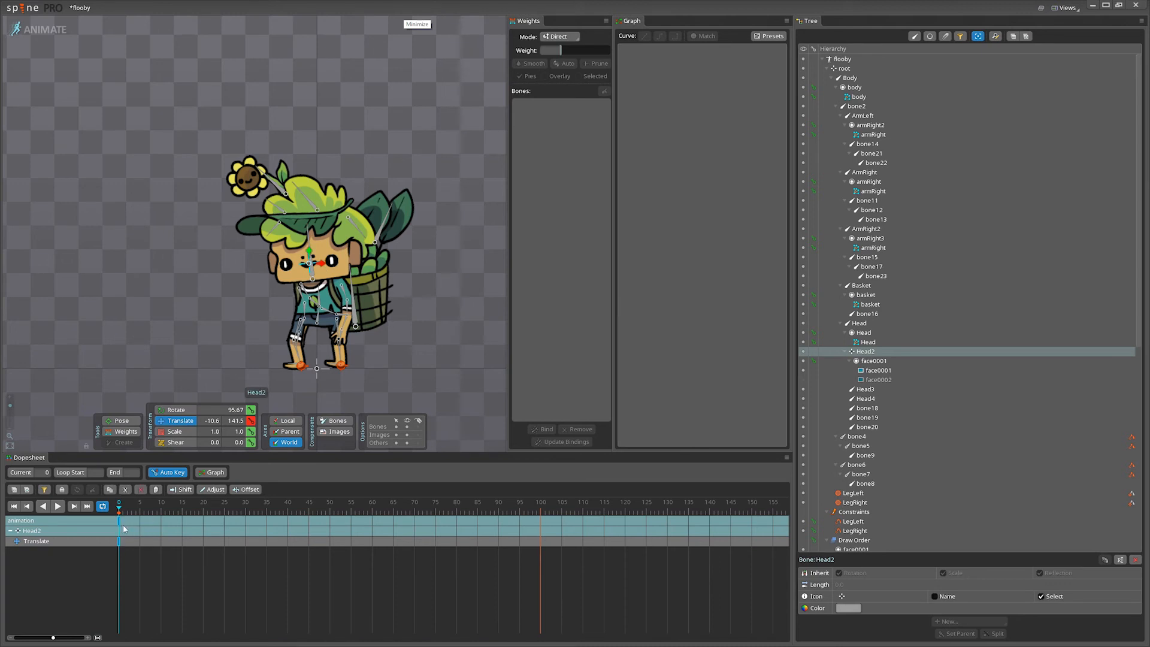
click(246, 504)
key(l)
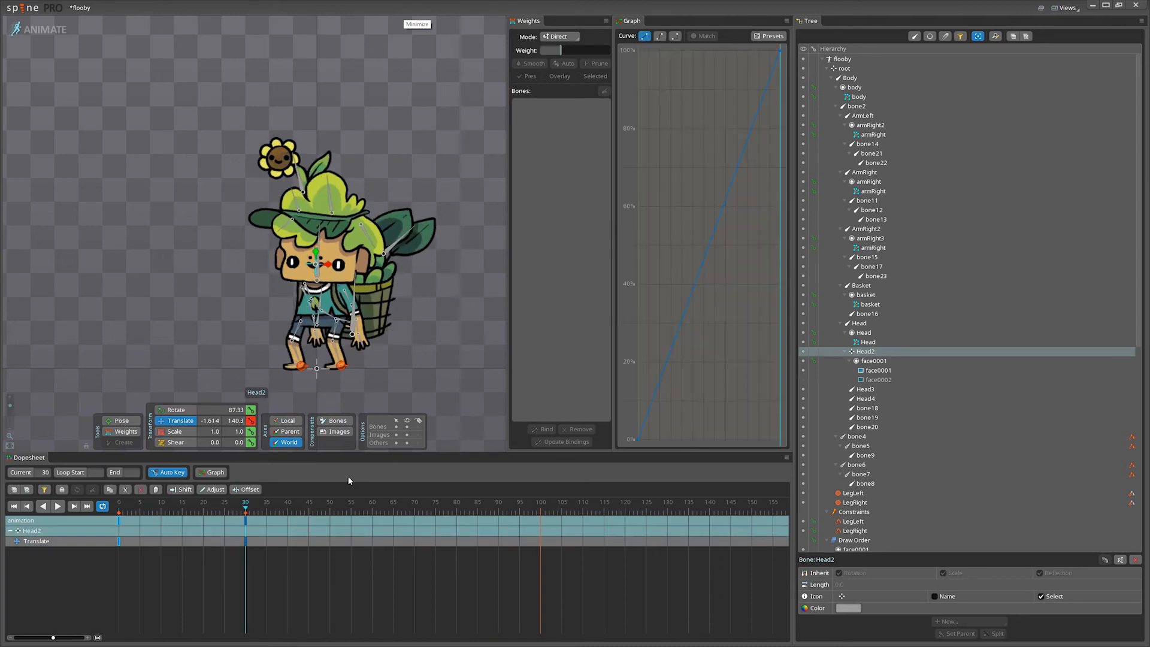
click(382, 509)
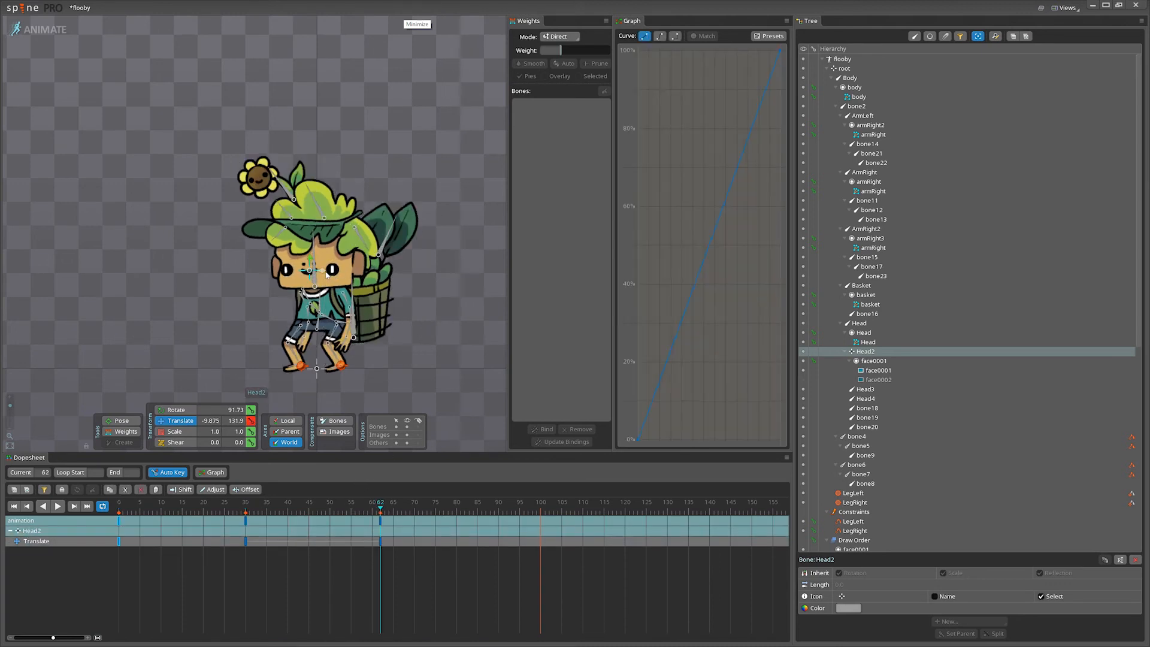
drag(381, 520, 415, 520)
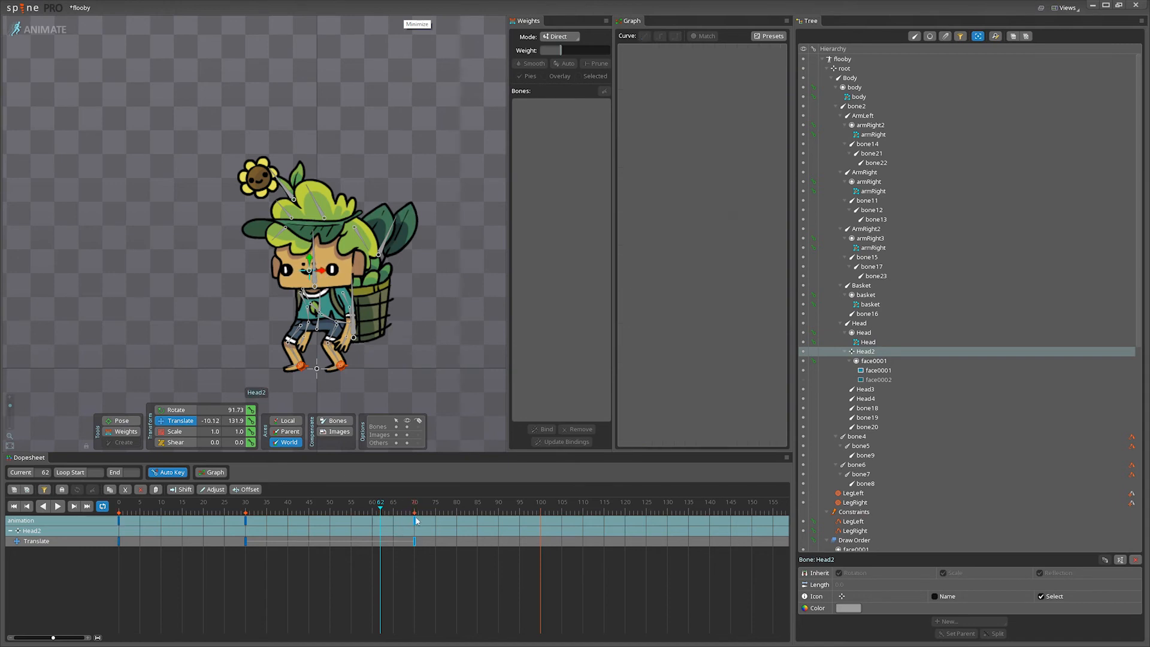
Copy Head2's translation key from frame 30 to frame 100 and scrub through the face movement.
click(245, 521)
key(ctrl+c)
click(541, 511)
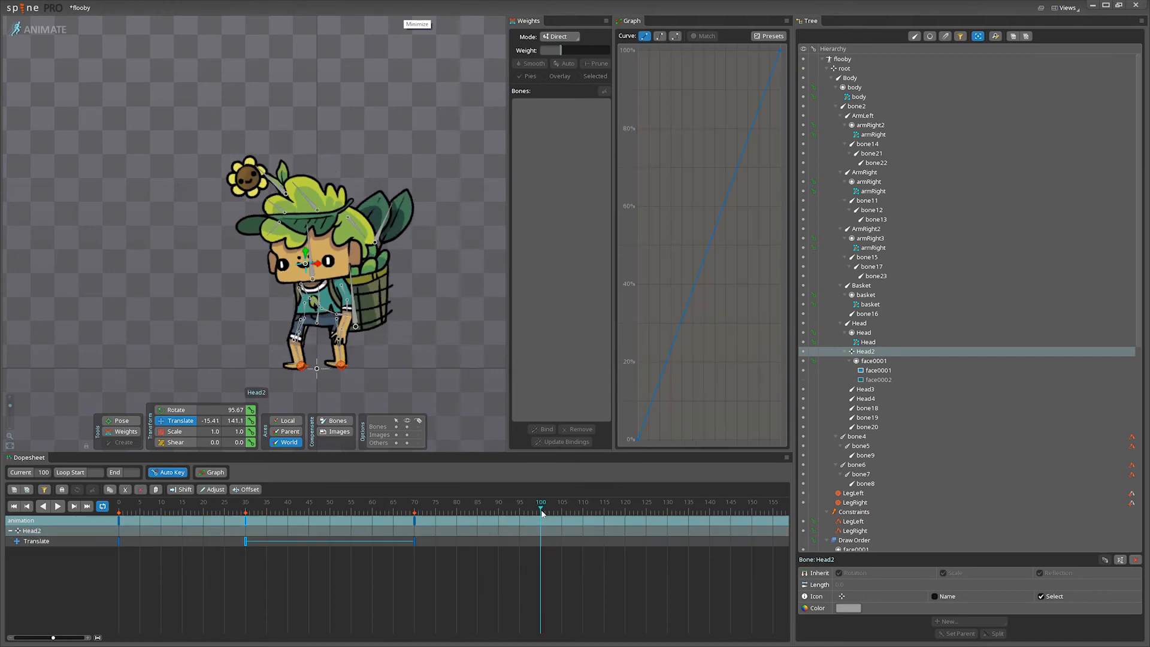
key(ctrl+v)
drag(258, 503, 157, 509)
Apply a Bezier curve with a strong ease-in to all Head2 translation keys and play the animation.
click(622, 552)
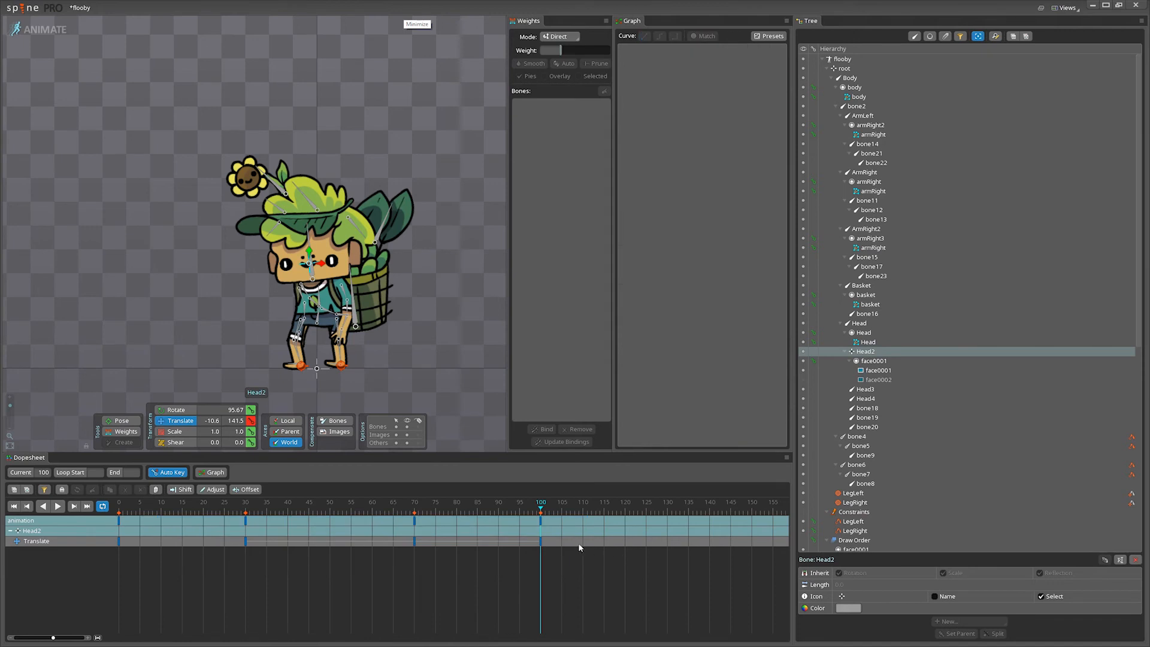
drag(595, 556, 118, 516)
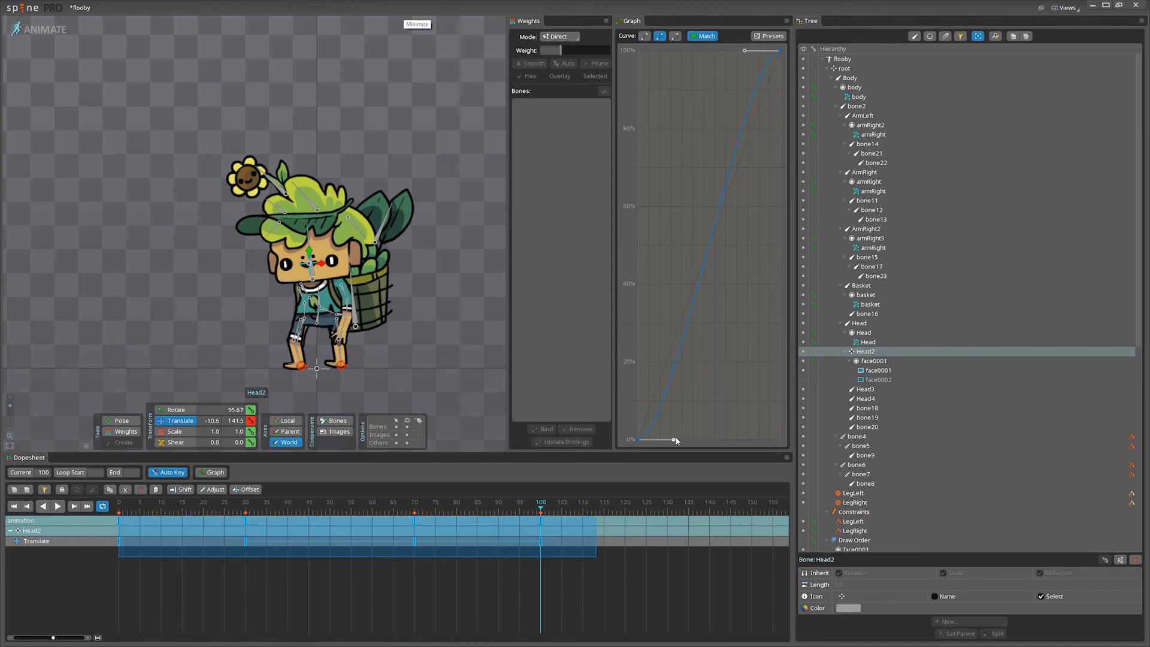
click(57, 506)
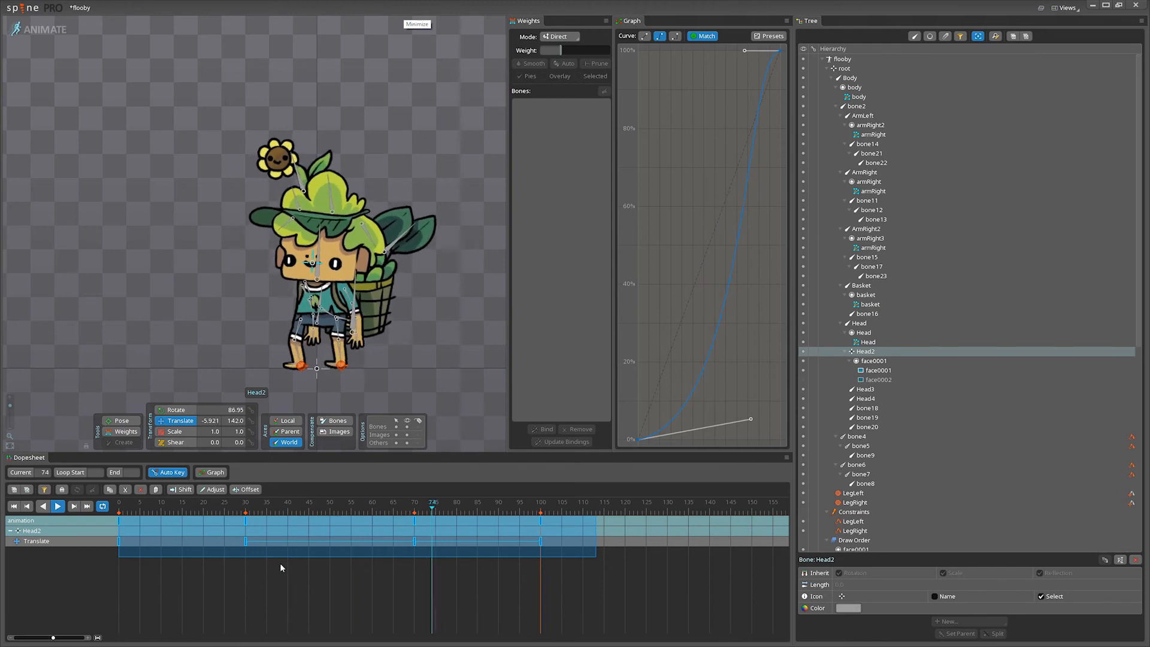
Retime Head2's middle translation keys to frames 26 and 58, and copy the frame 58 key to frame 78.
click(524, 586)
drag(406, 543, 355, 543)
drag(235, 544, 229, 542)
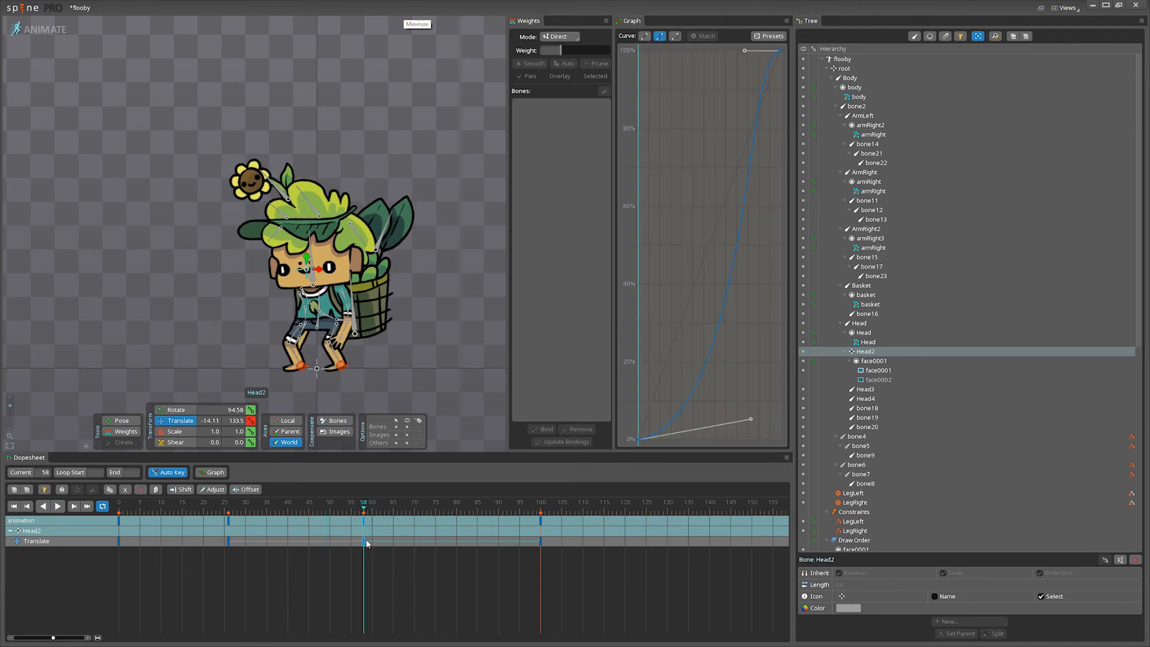
click(325, 526)
drag(150, 506, 127, 509)
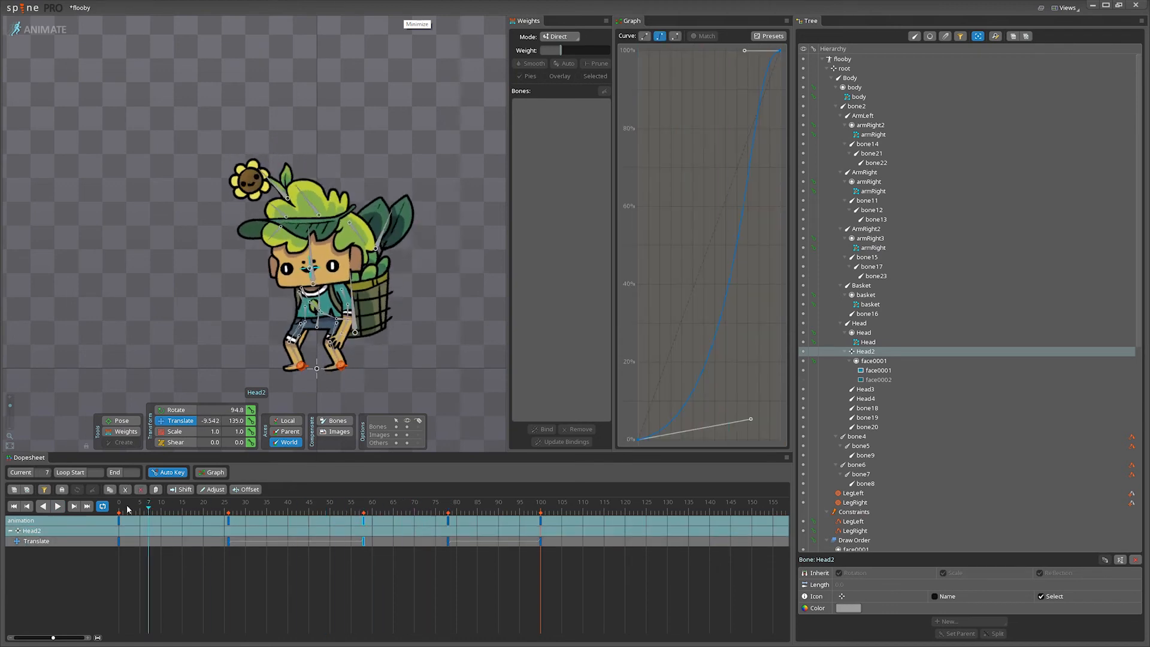
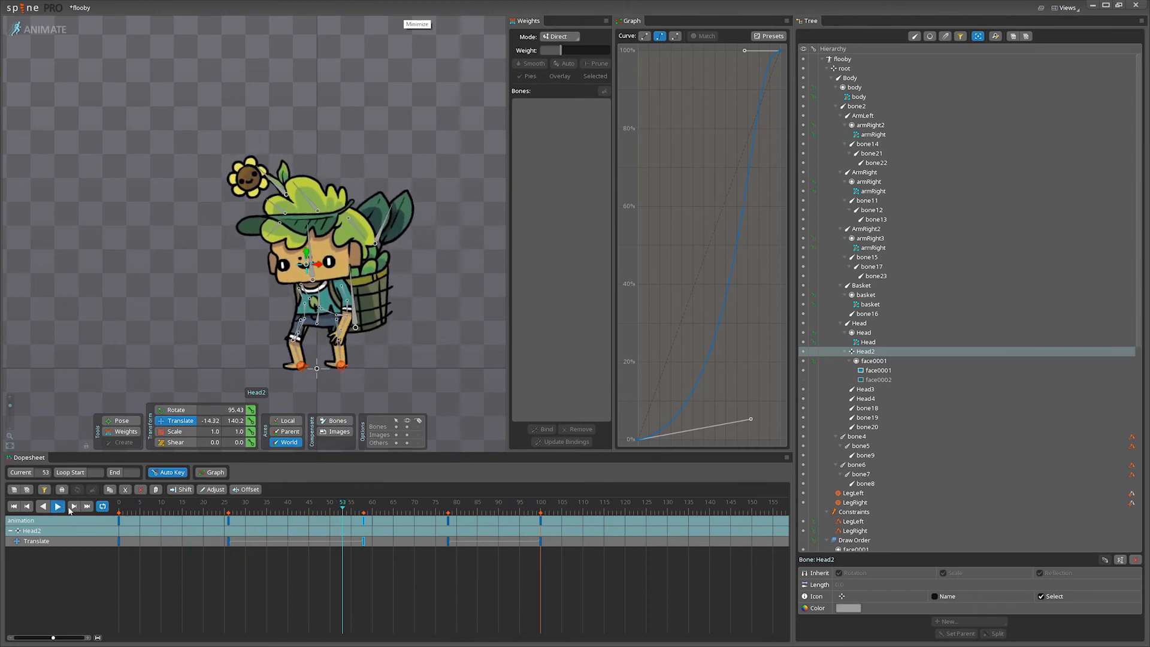
Set Head2's X translation to about -12.3 at frame 58, copy that key to frame 78, preview the animation and save.
click(363, 513)
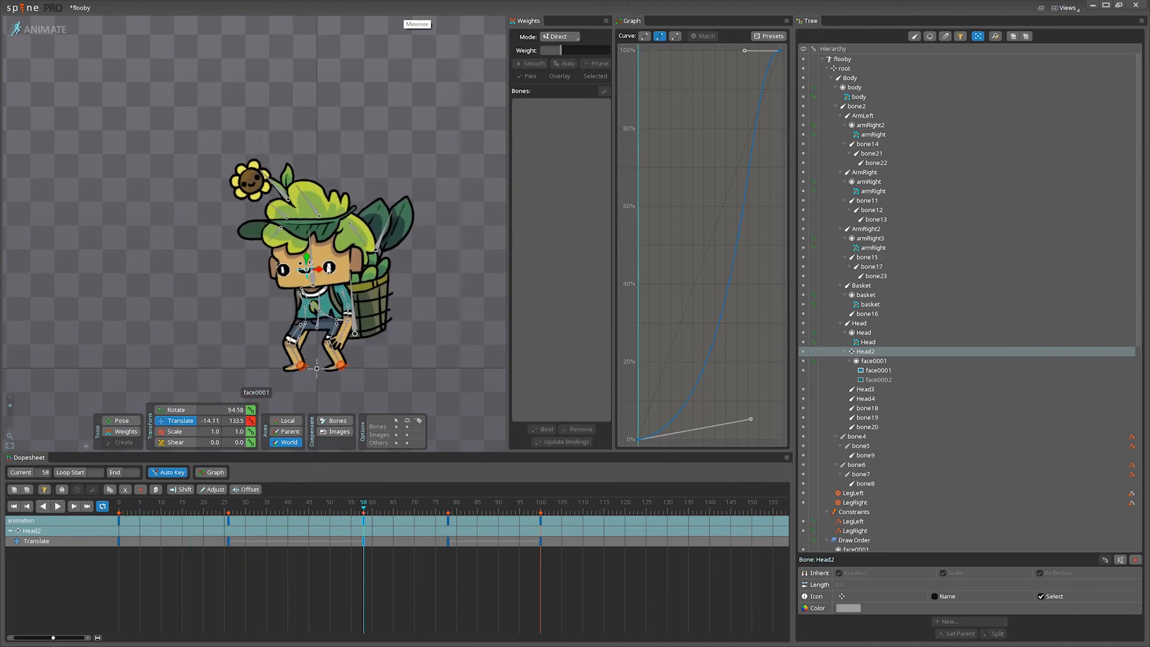
click(448, 521)
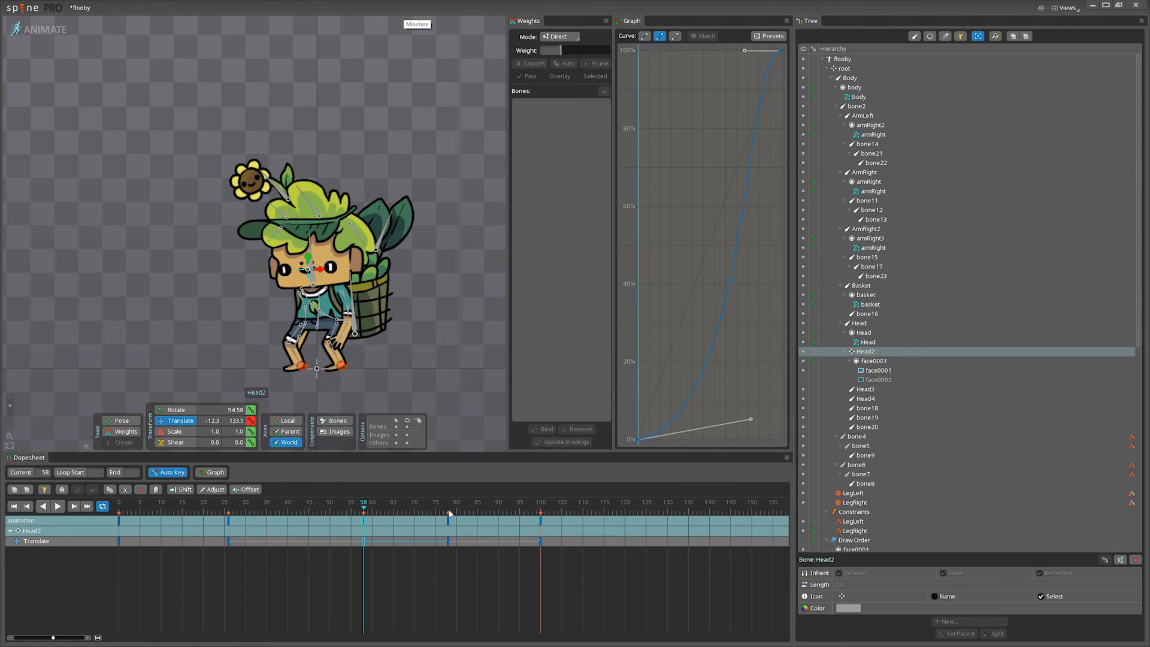
click(58, 507)
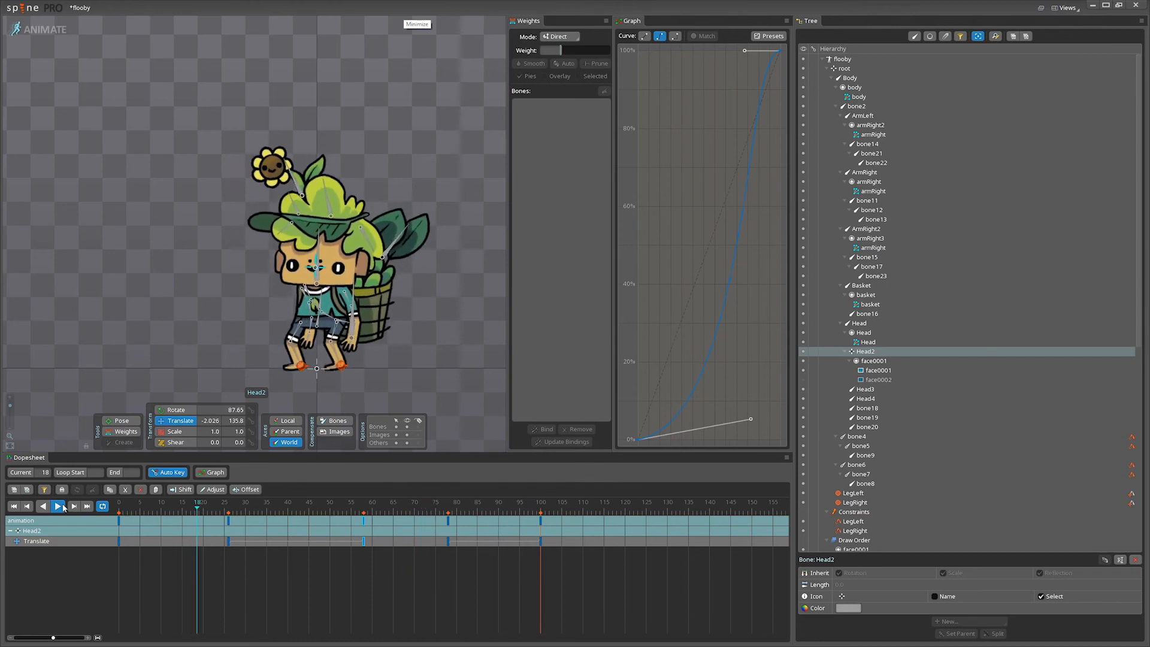
click(59, 507)
key(ctrl+s)
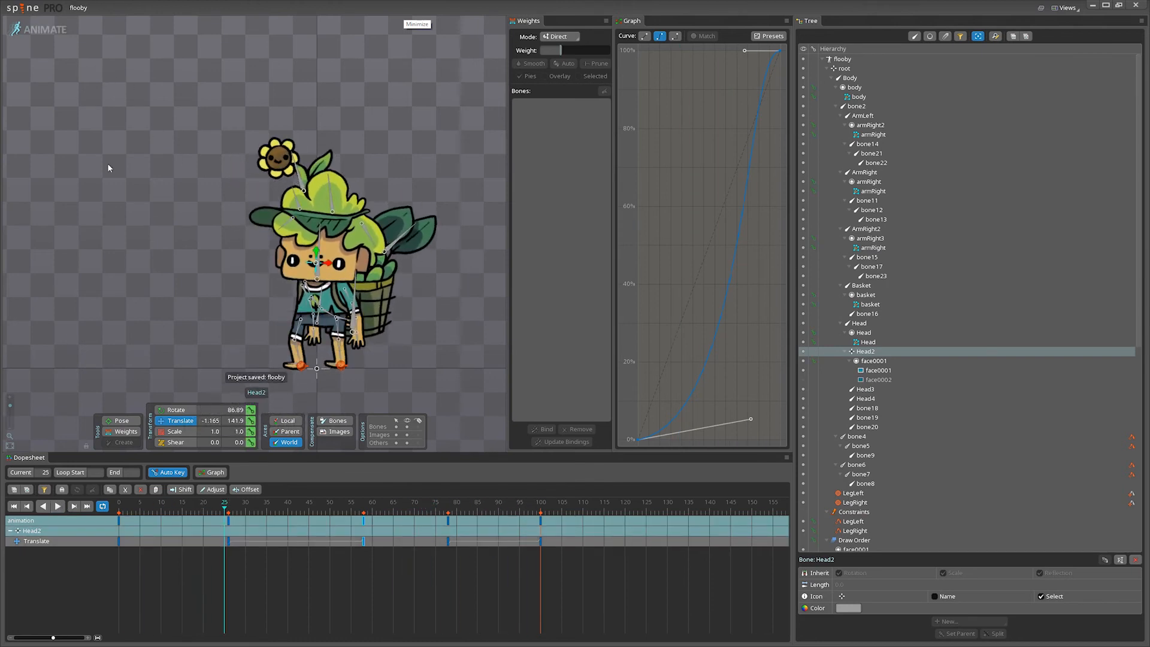
Preview the full 100-frame animation in animate mode with the bones hidden and nothing selected.
click(115, 504)
click(39, 28)
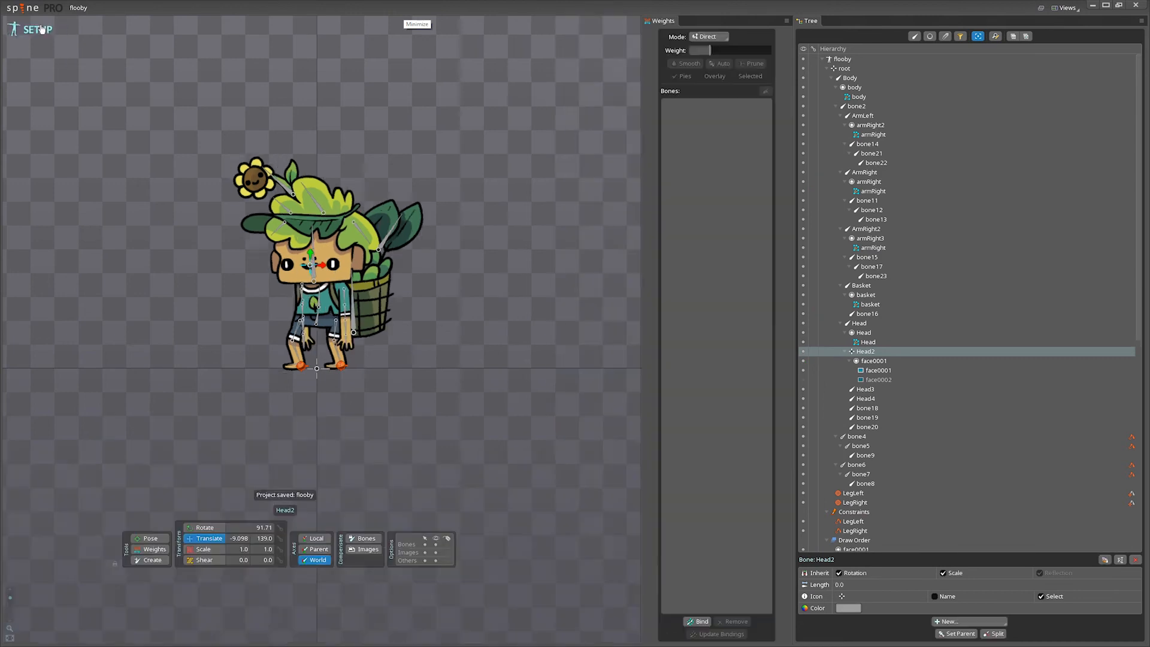
click(37, 29)
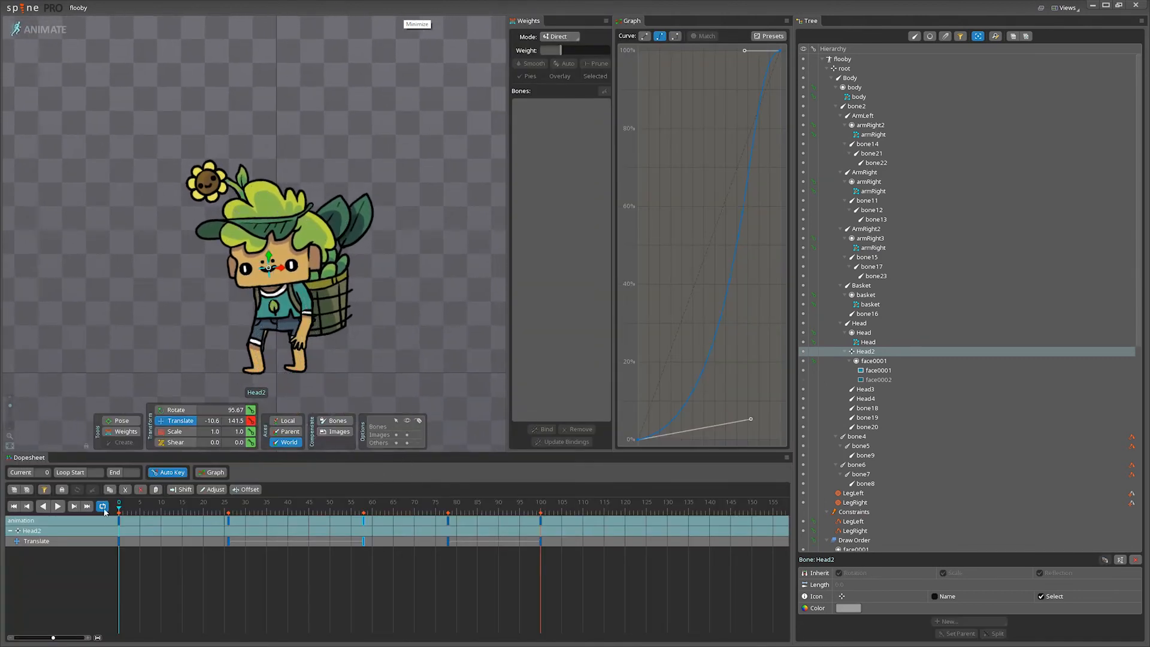
click(58, 506)
click(122, 421)
double_click(441, 349)
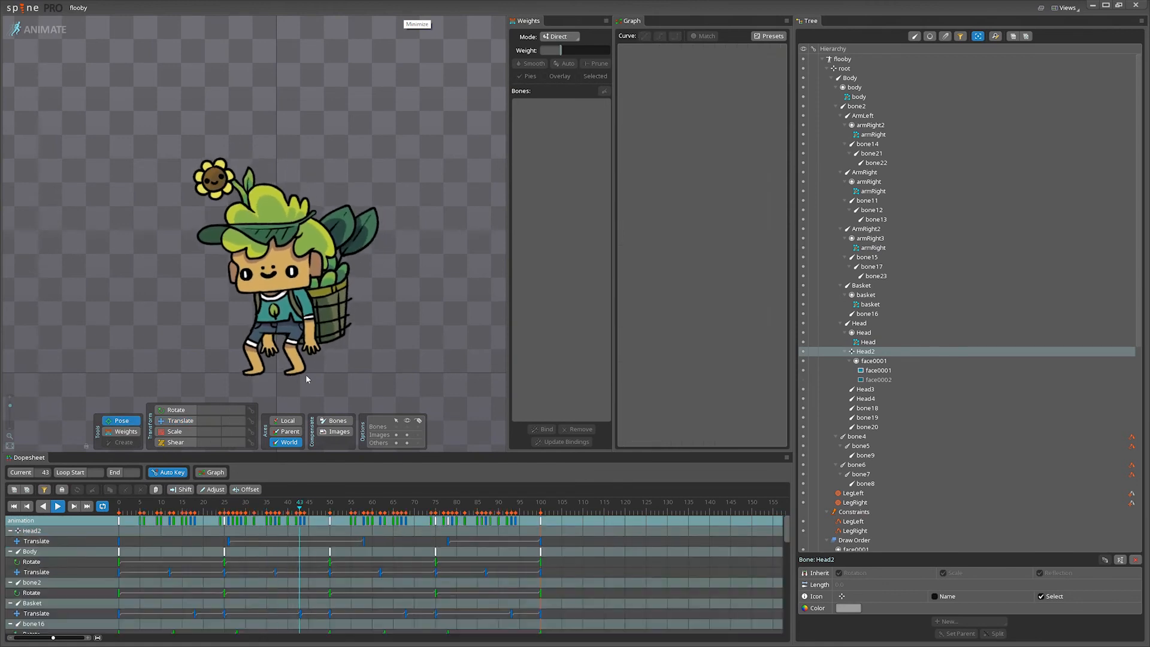
drag(453, 322, 433, 296)
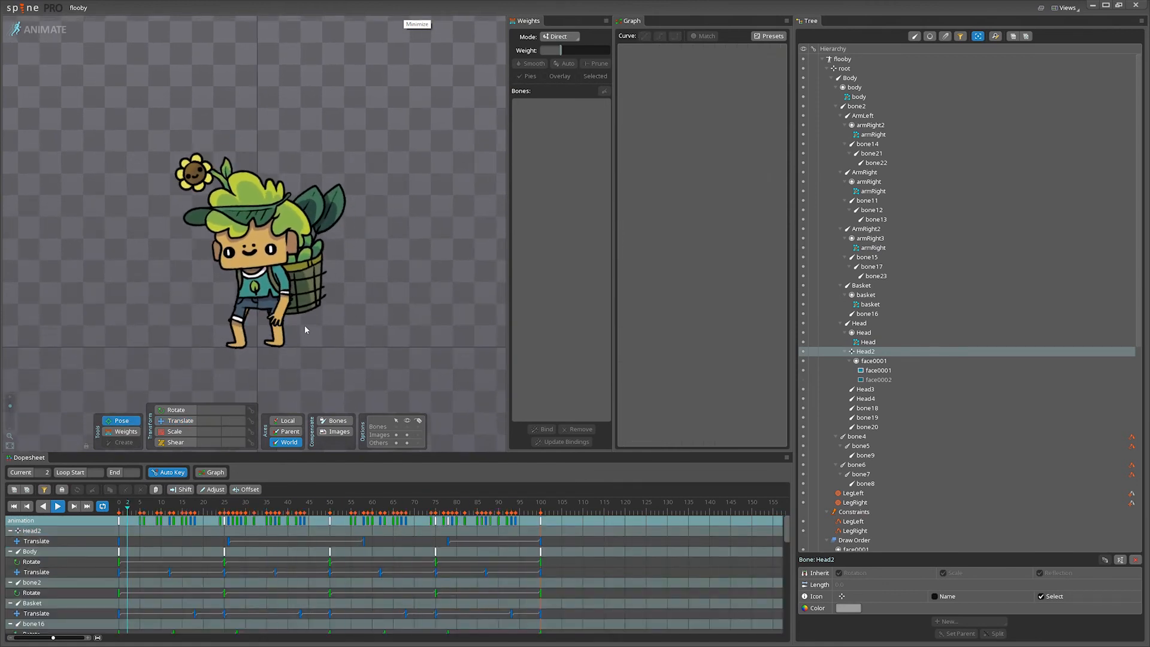
click(57, 506)
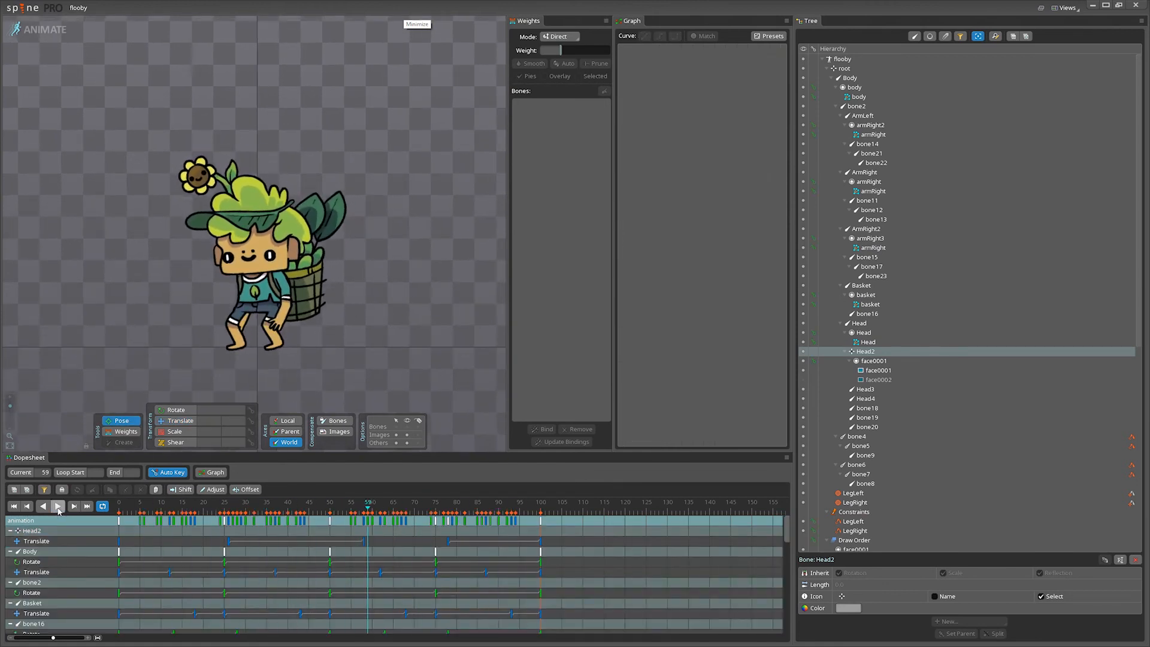
Check the arms in setup mode with ArmRight2 selected, and hide the body image in animate mode to expose the arm bones.
click(37, 29)
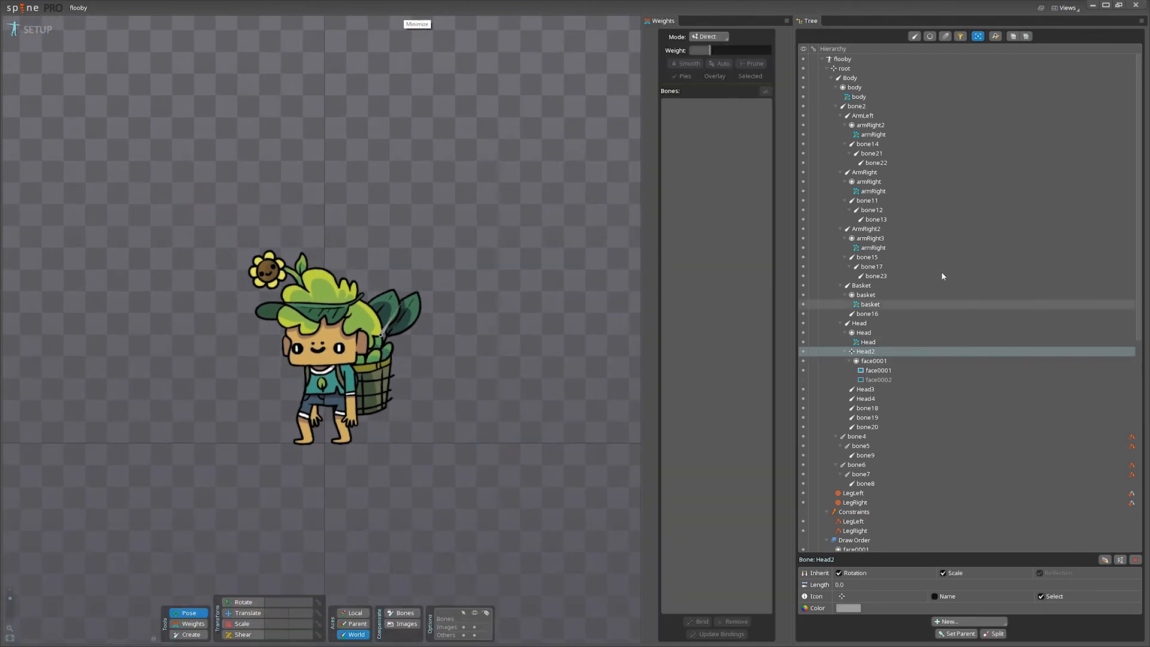
click(804, 229)
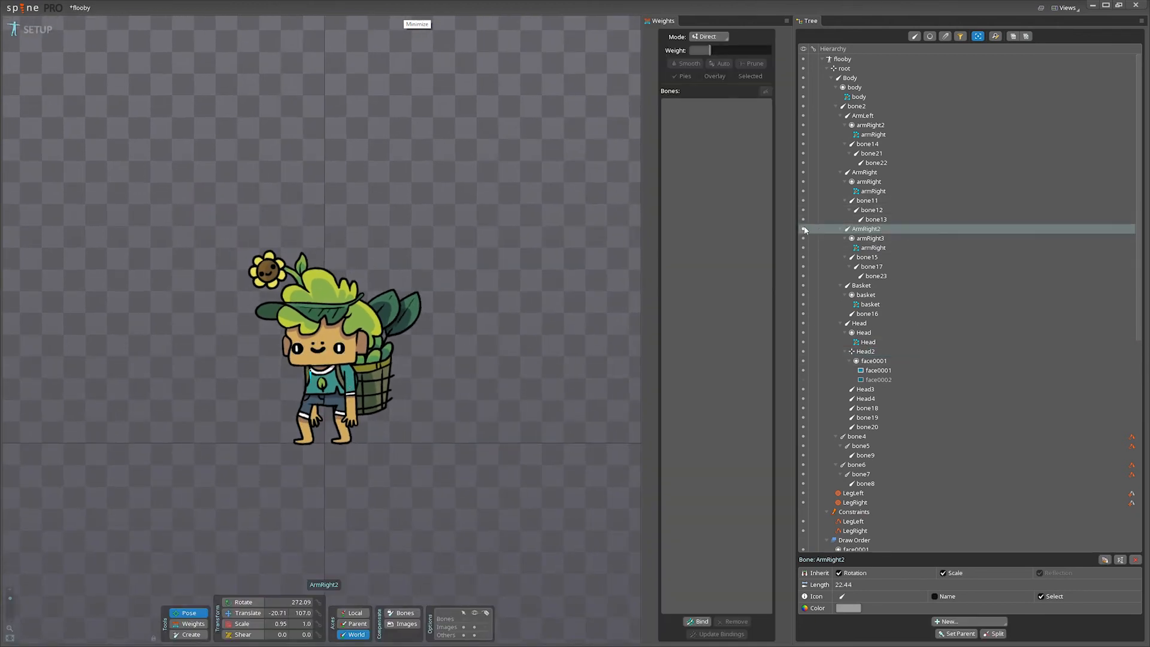
click(37, 22)
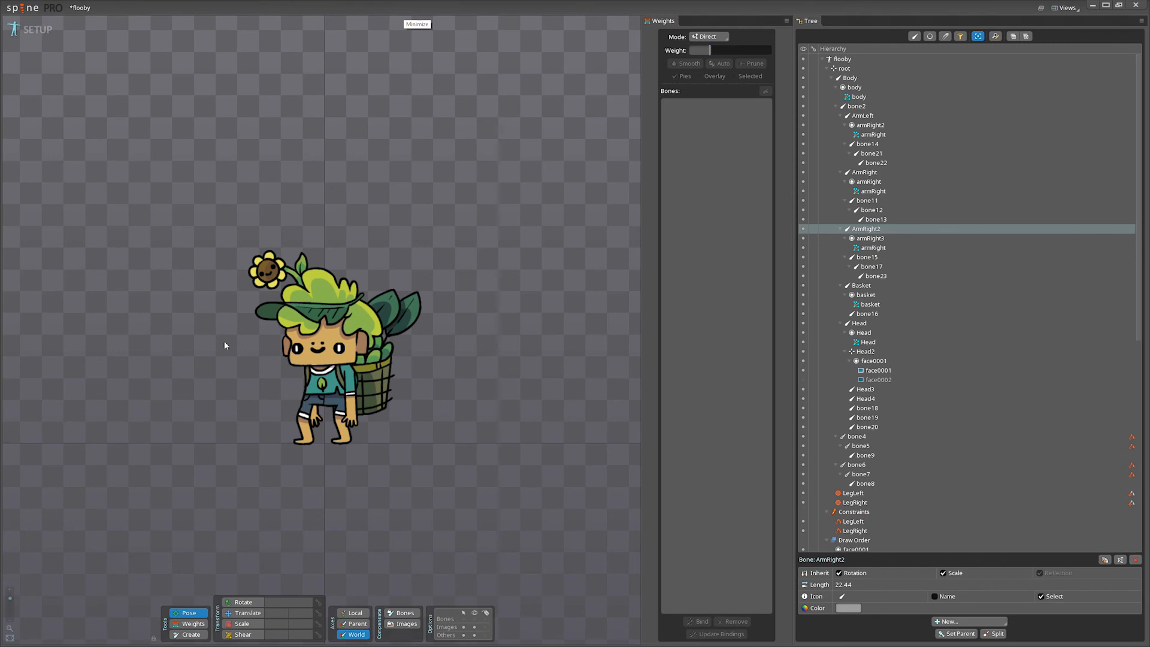
click(20, 30)
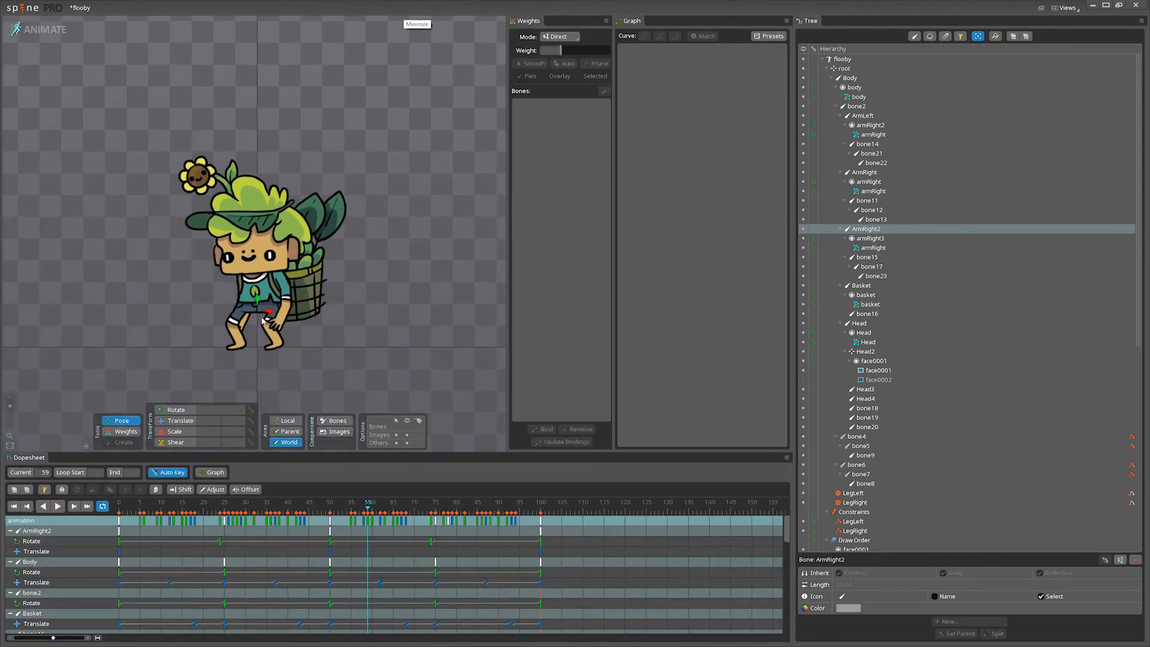
scroll(263, 321, up, 5)
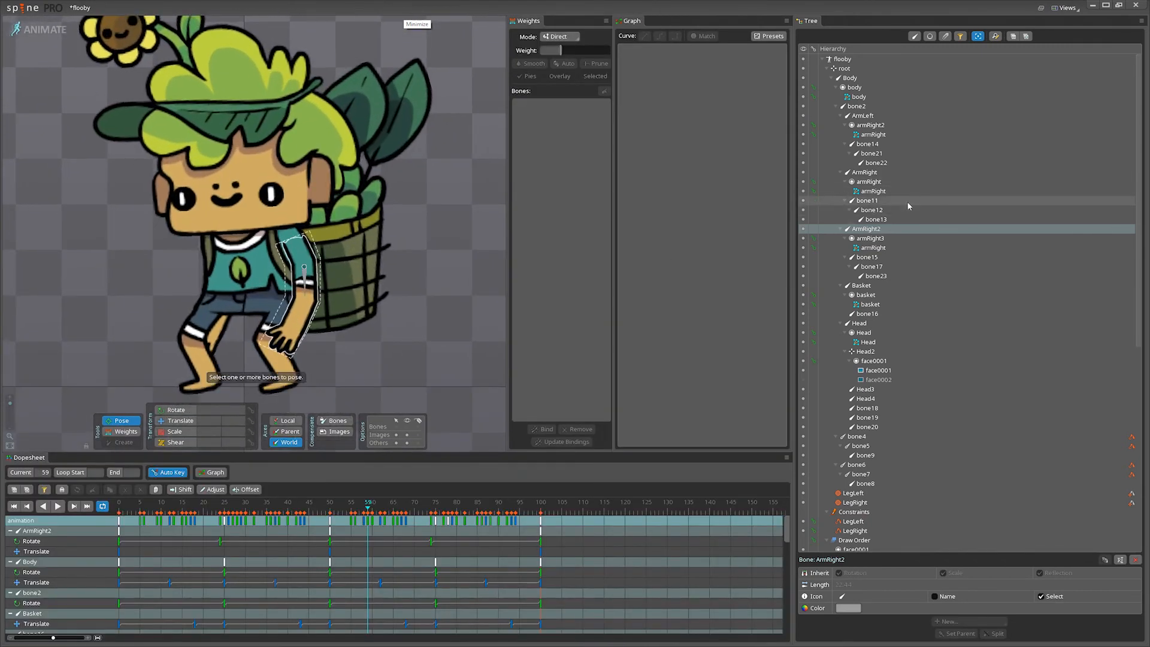
click(803, 96)
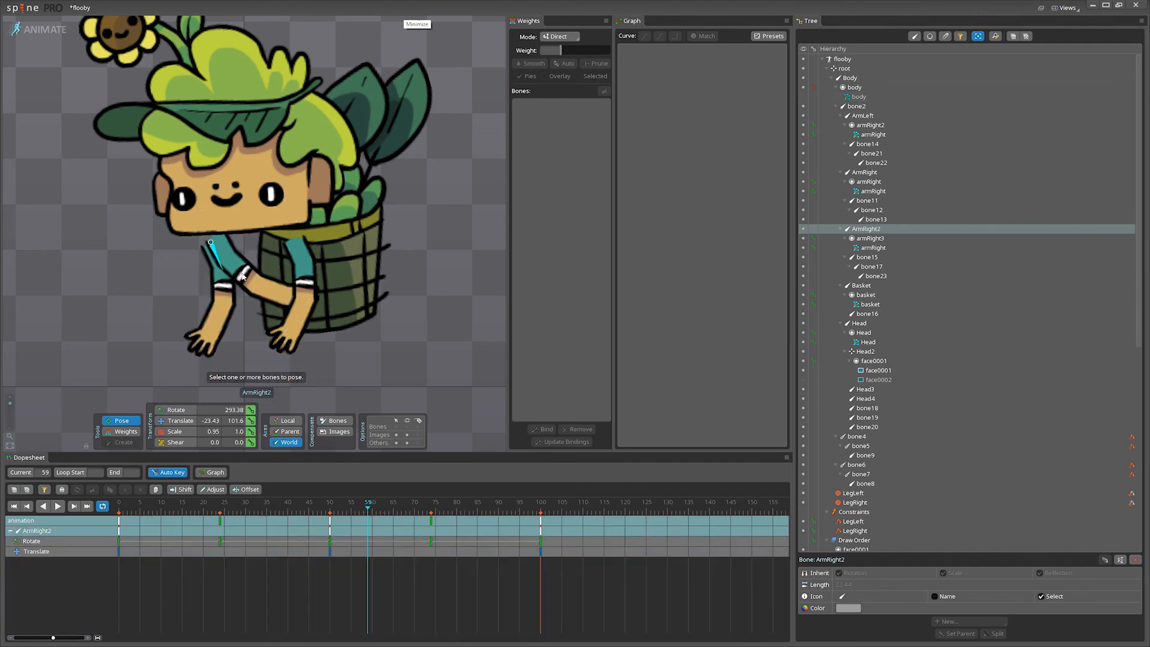
Delete the ArmLeft bone with all its child bones and save the project.
click(222, 248)
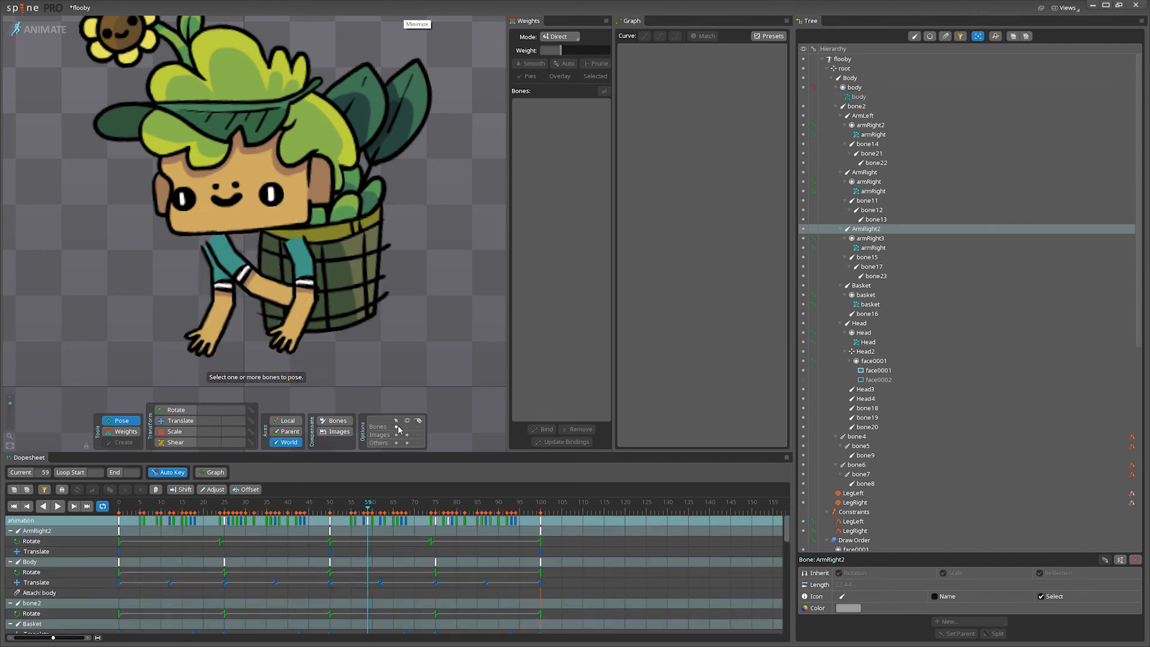
click(221, 248)
click(1136, 560)
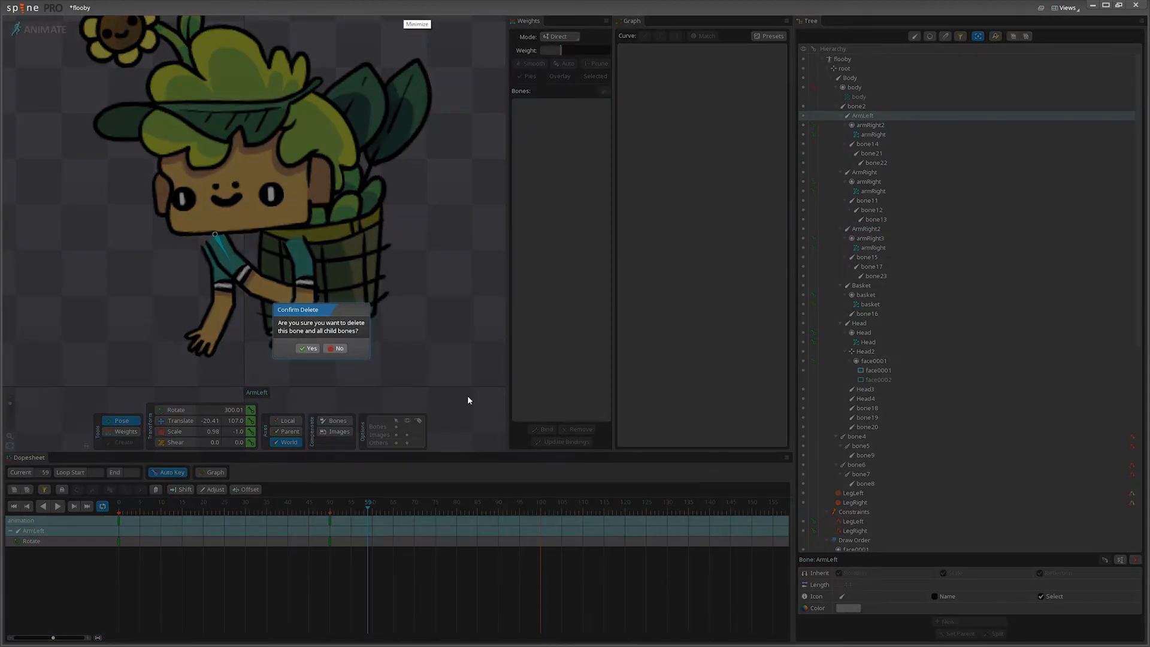
click(311, 349)
key(ctrl+s)
Make the body image visible again in animate mode and move its attachment key to frame 0.
click(31, 36)
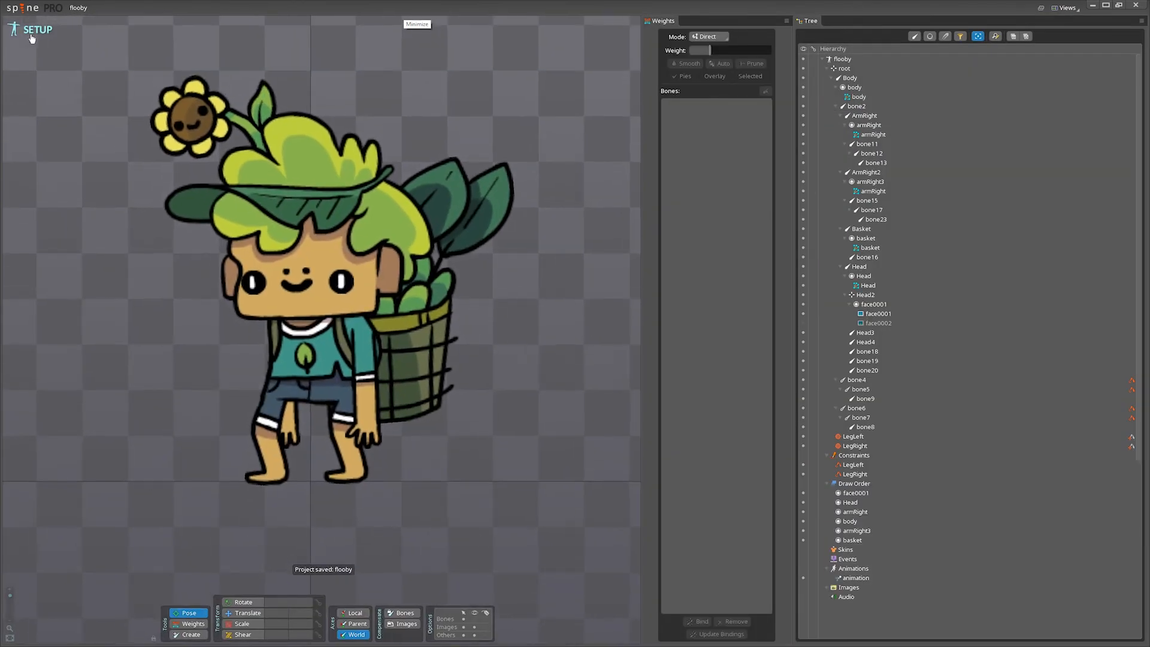
click(22, 35)
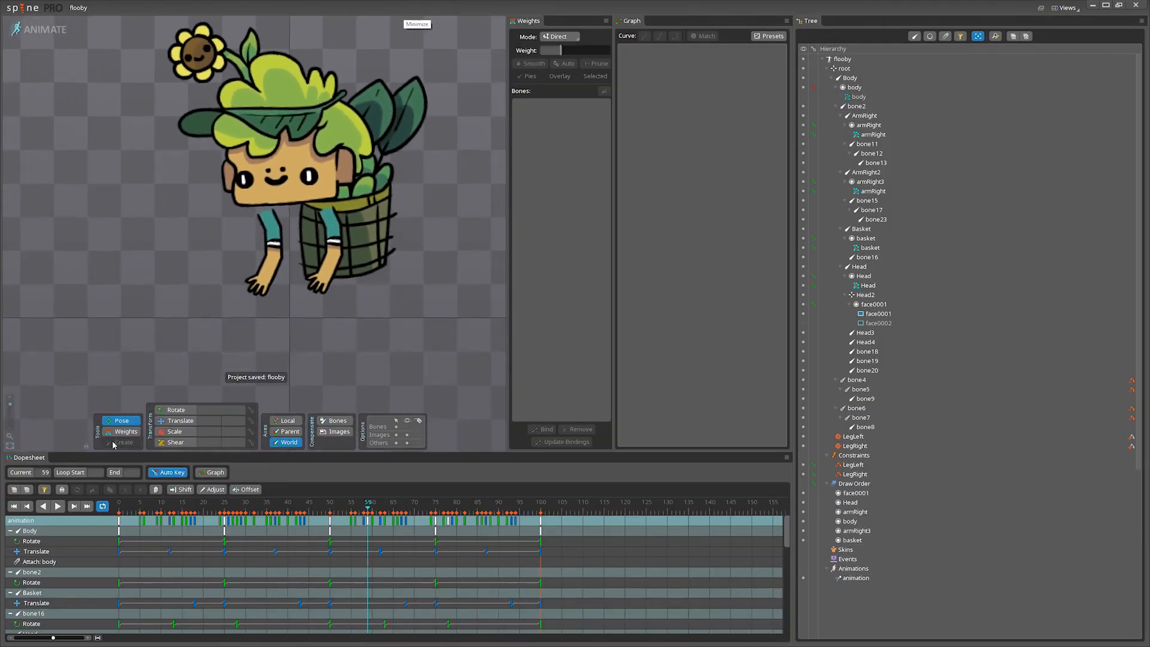
click(802, 98)
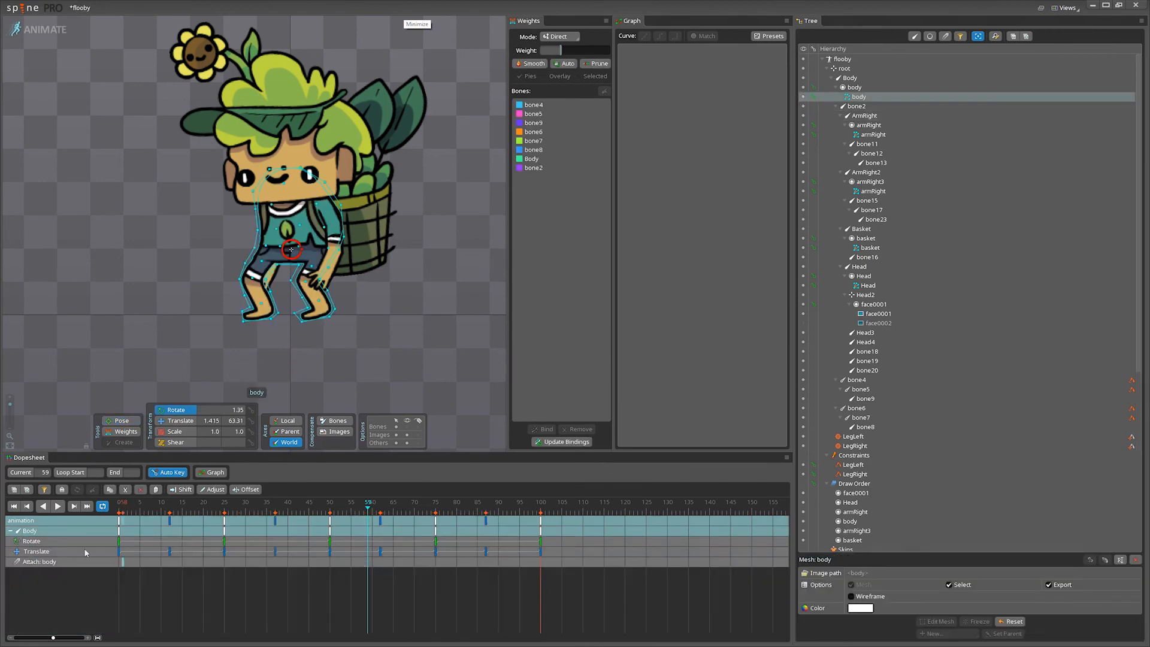
drag(124, 502, 90, 447)
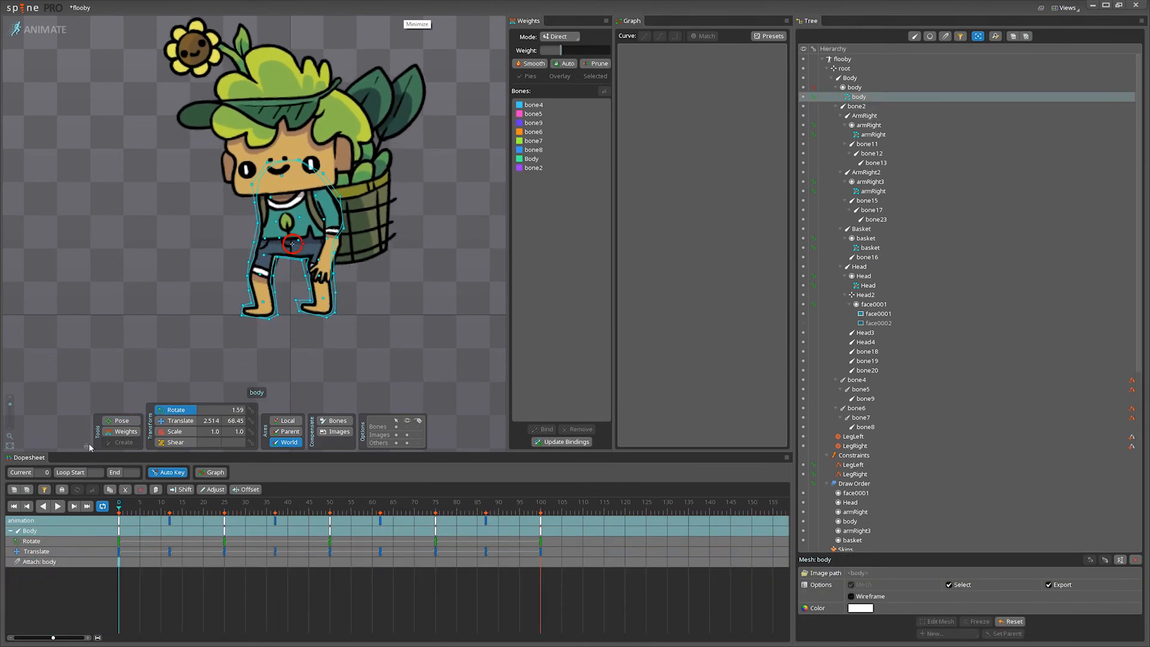
Show the bones, select Head2 on the face and key the face0001 attachment at frame 48.
click(408, 427)
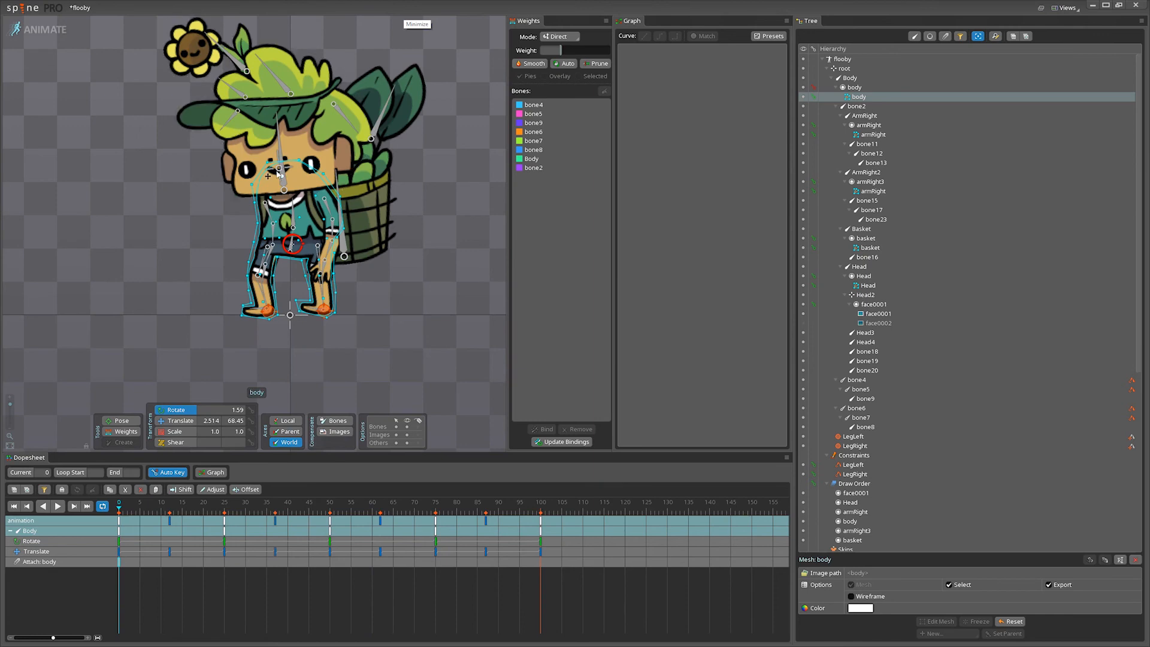
click(378, 112)
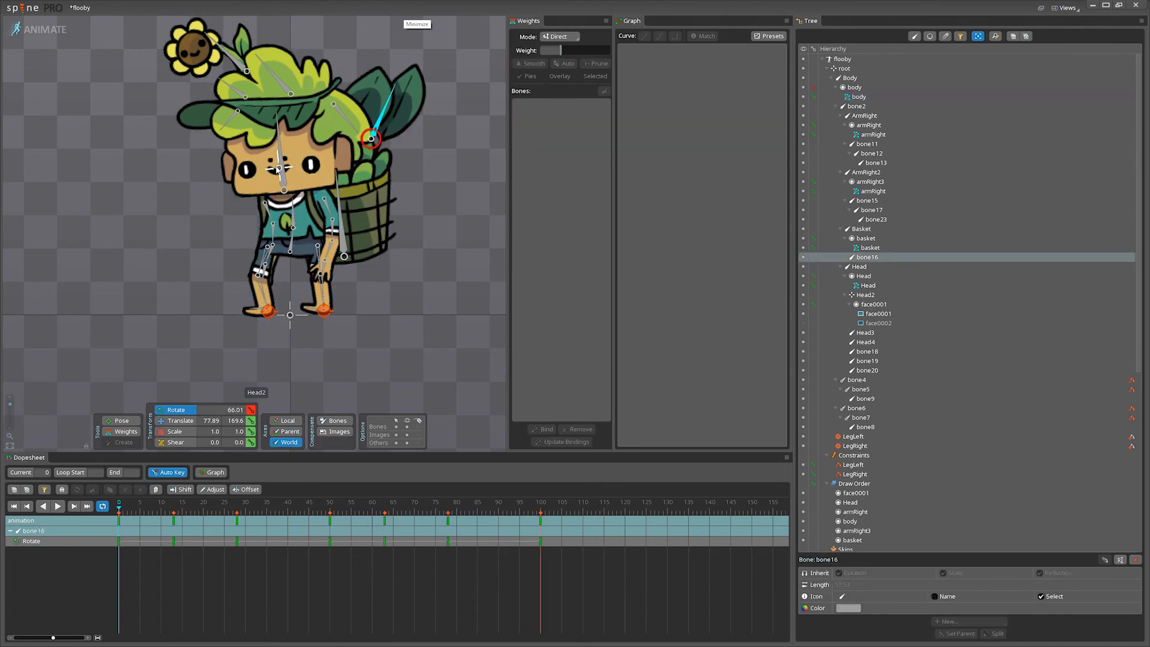
click(277, 170)
drag(174, 508, 321, 512)
click(803, 313)
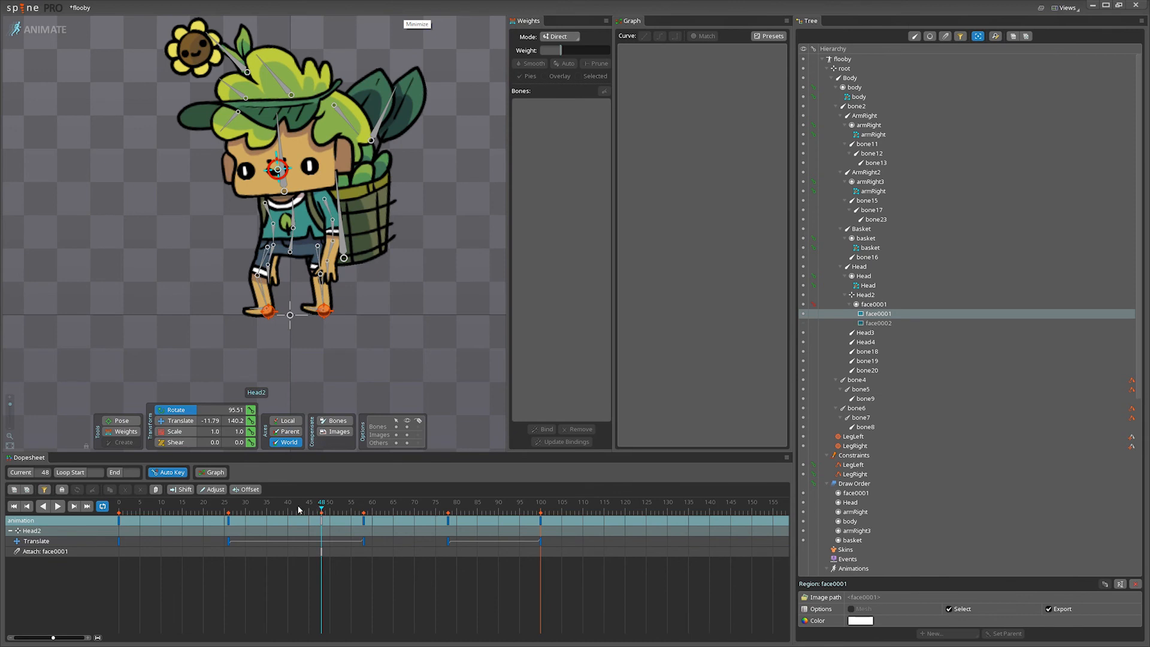
Key face0001 at frame 0, swap to face0002 at frame 50 and back to face0001 at frame 54, and preview the blink.
click(20, 506)
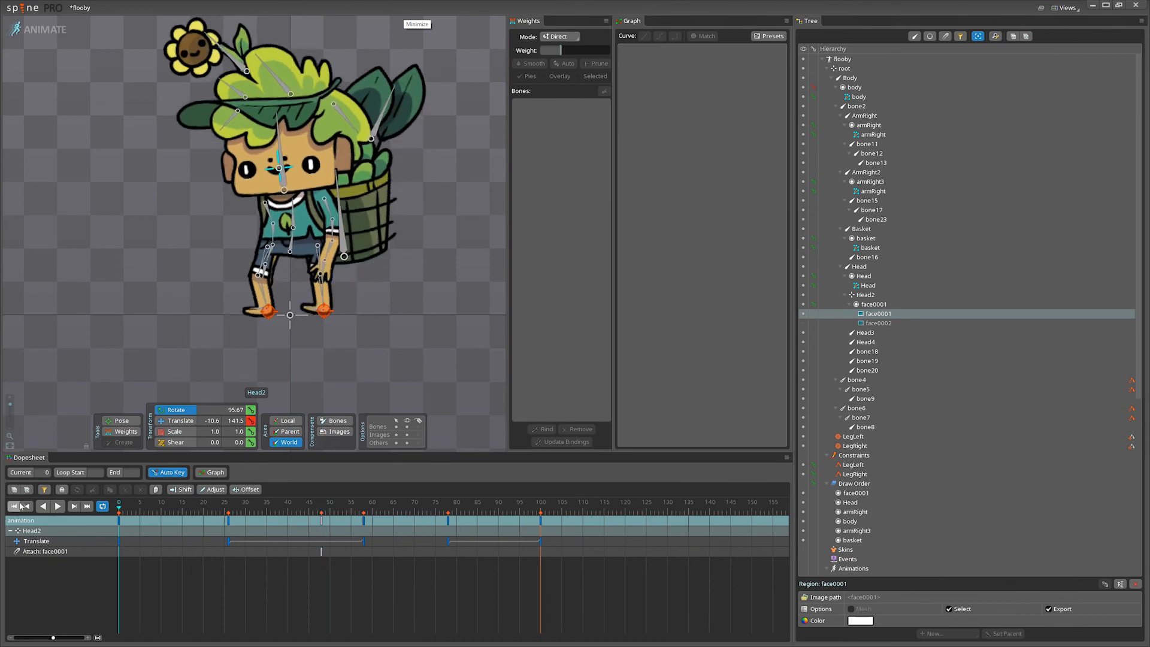
drag(309, 512, 347, 514)
click(803, 323)
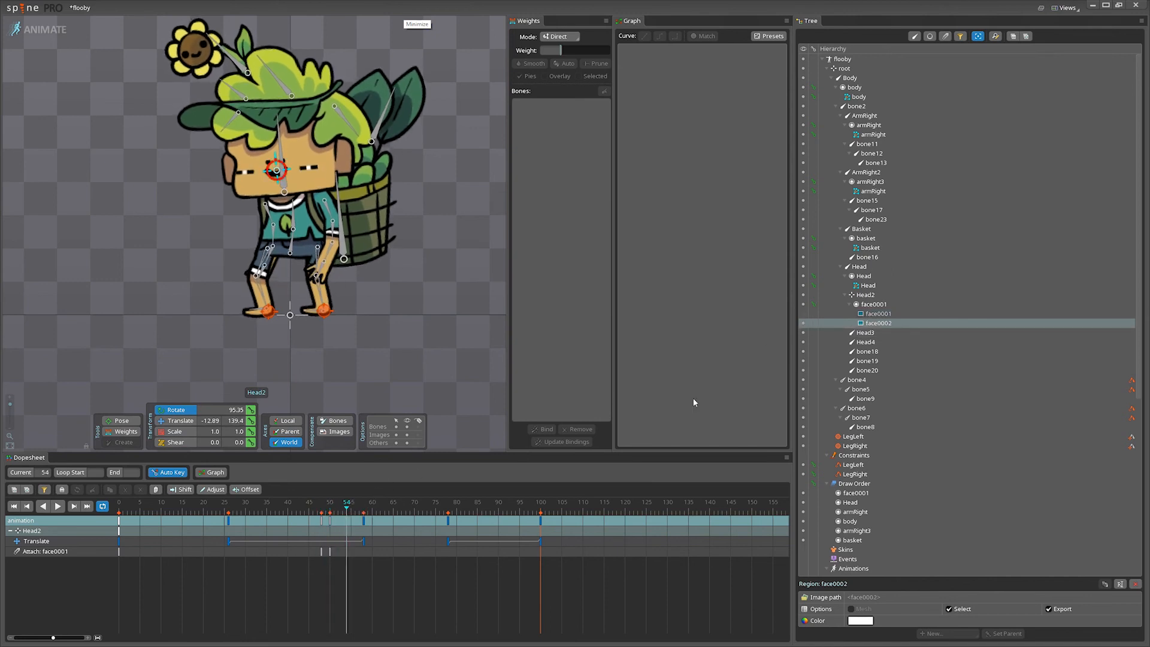
click(803, 313)
click(57, 506)
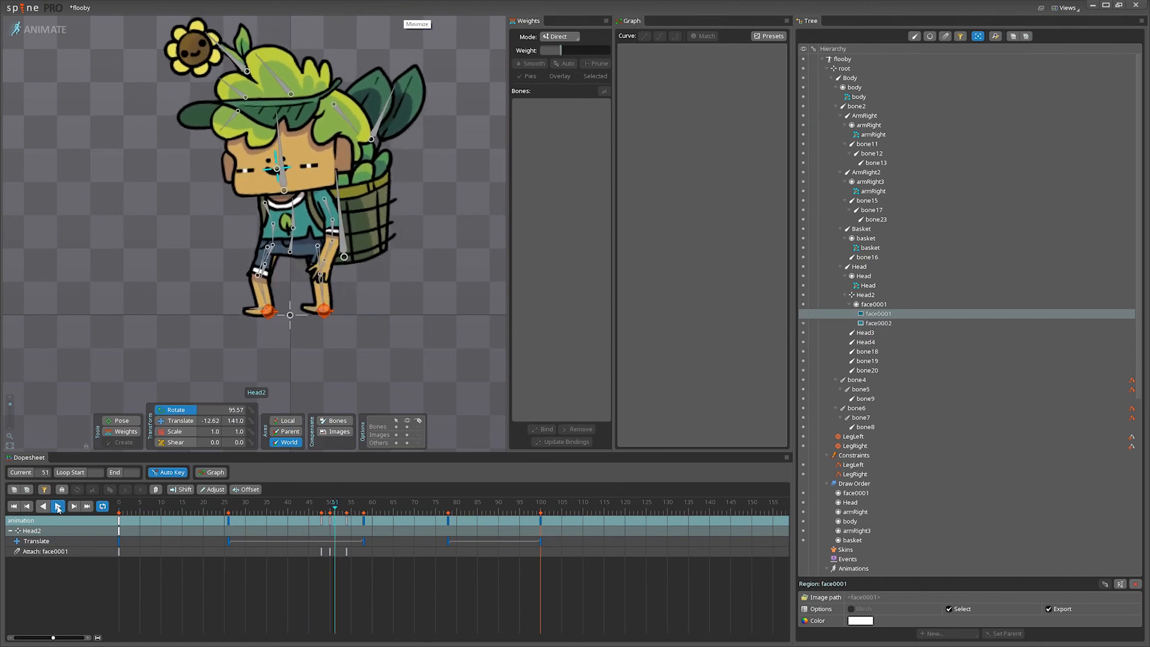
click(58, 506)
Stretch the Head2 face bone at frame 48 by setting its X scale to about 1.16.
click(323, 512)
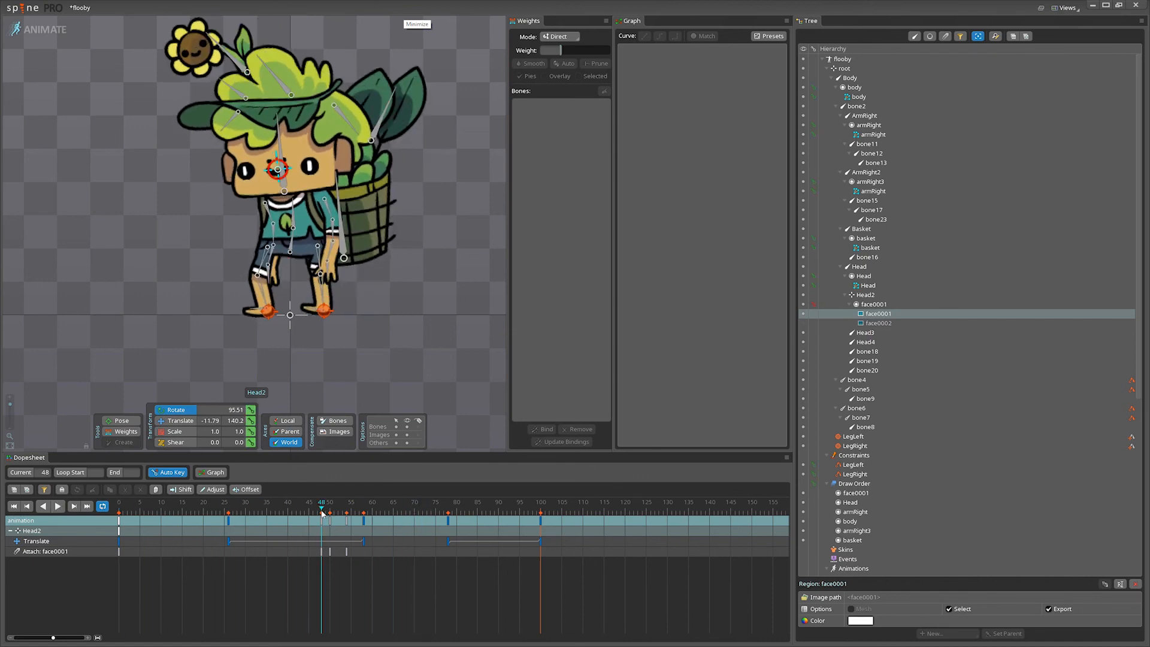
click(185, 433)
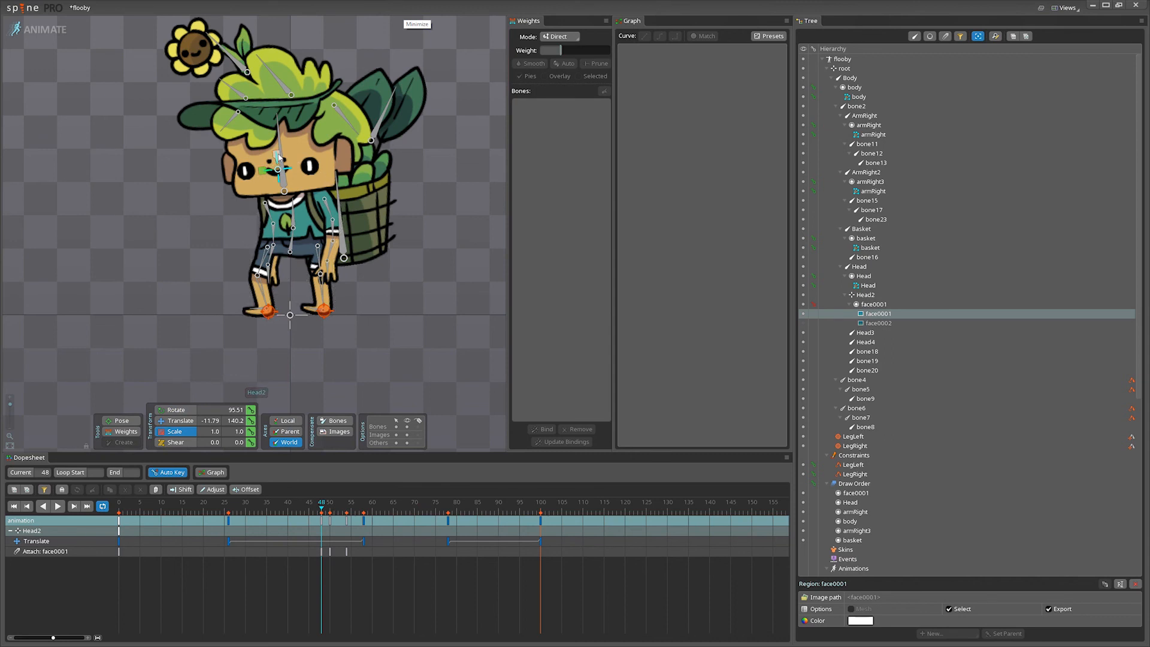
drag(278, 157, 279, 157)
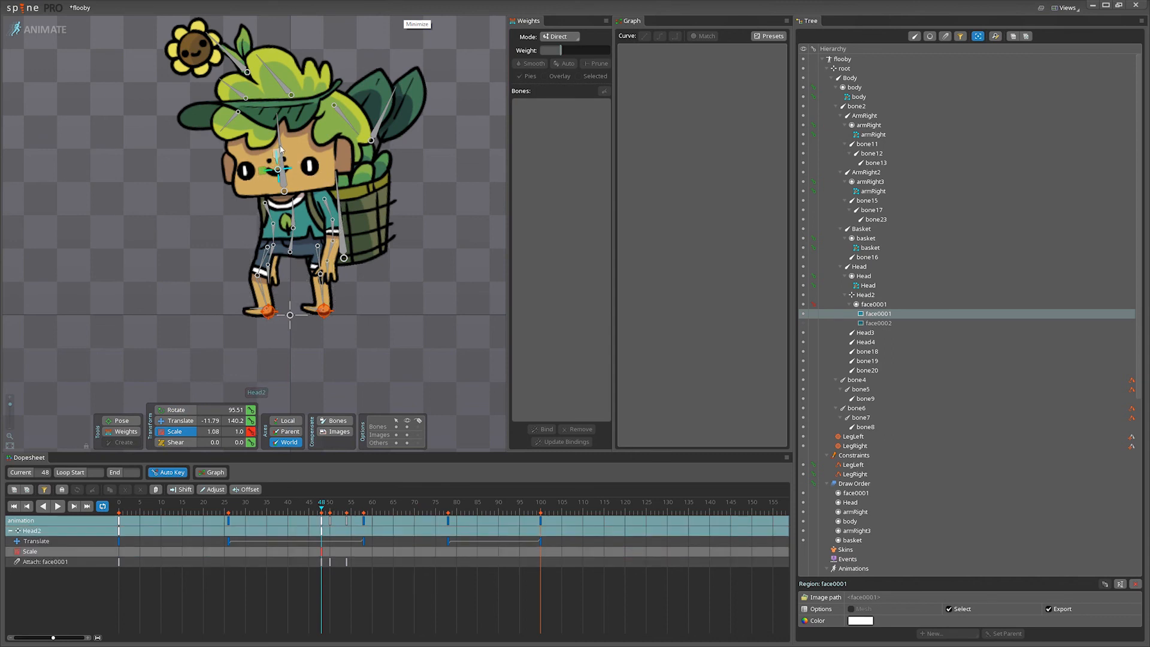
drag(317, 506, 320, 508)
Squash the Head2 bone at frame 50 by reducing its X scale to about 0.84.
drag(318, 508, 330, 507)
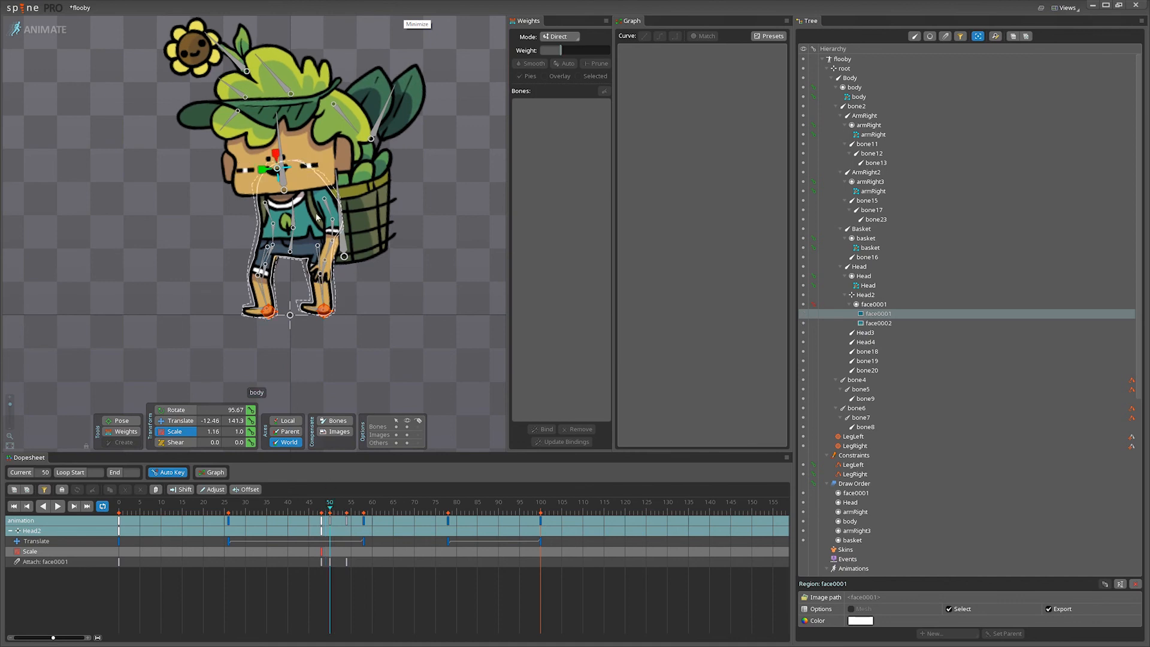
click(274, 155)
click(267, 172)
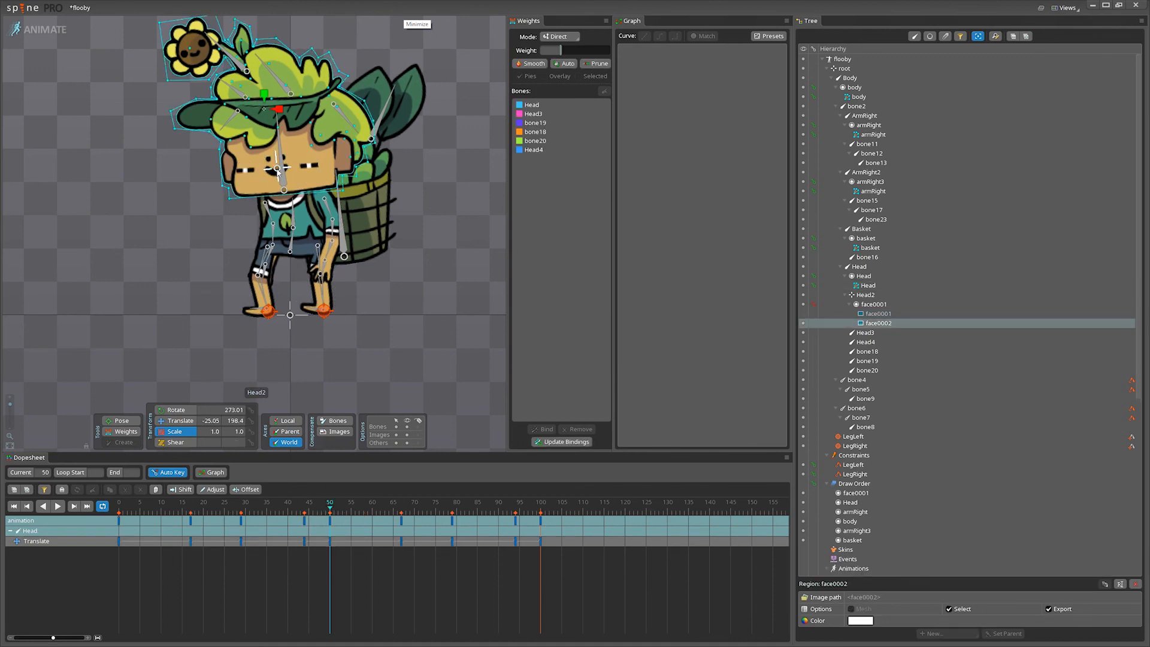
click(280, 166)
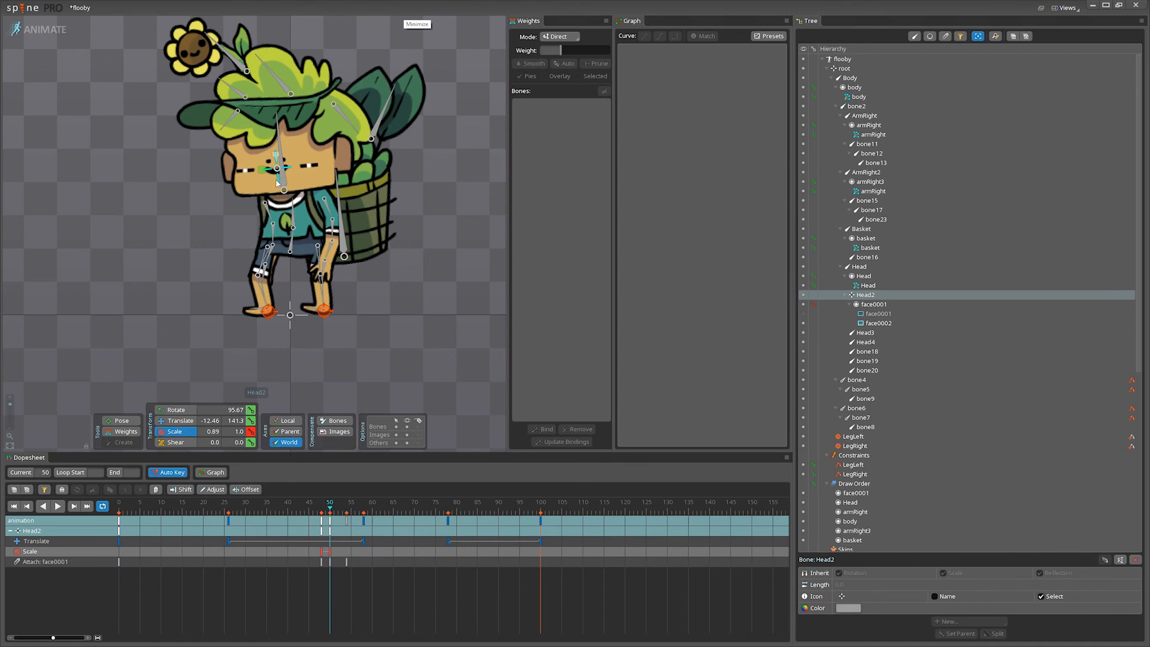
Key Head2's X scale at 0.84 on frame 53, about 1.13 on frame 54 and 1 on frame 55, and preview the blink.
click(344, 516)
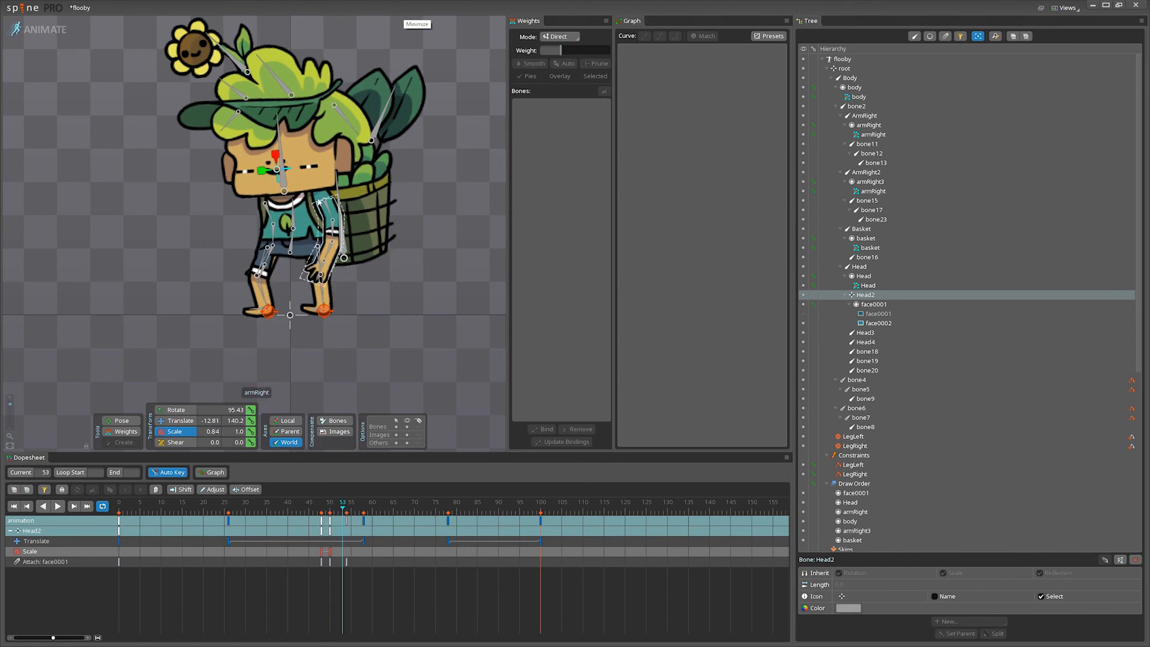
click(347, 510)
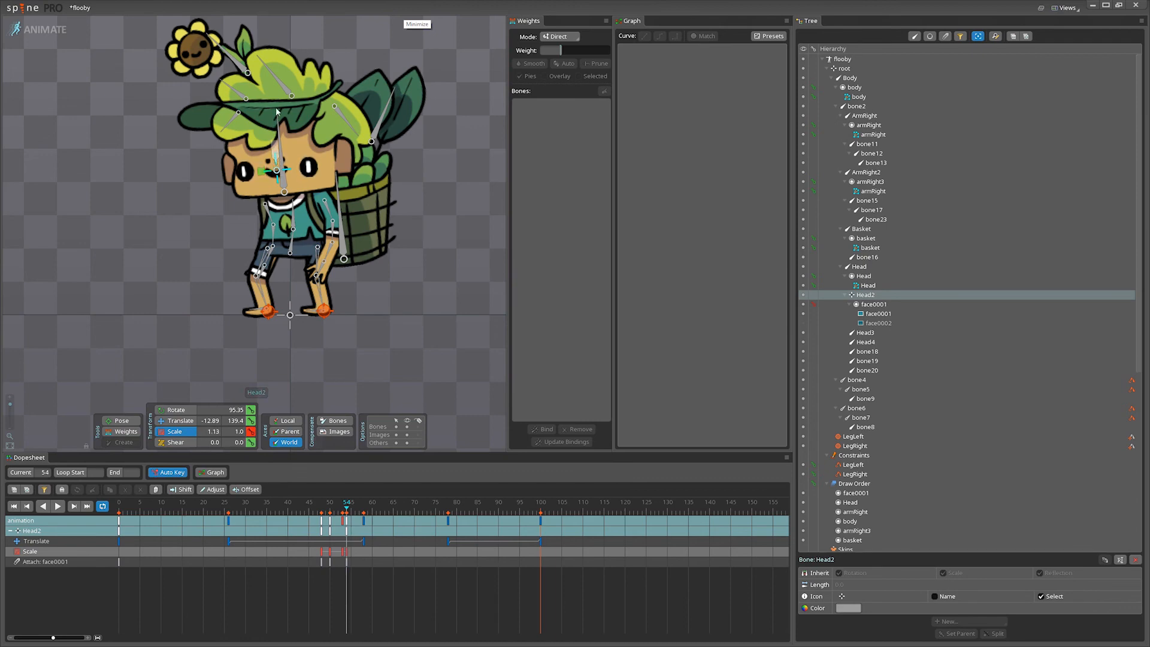
click(353, 518)
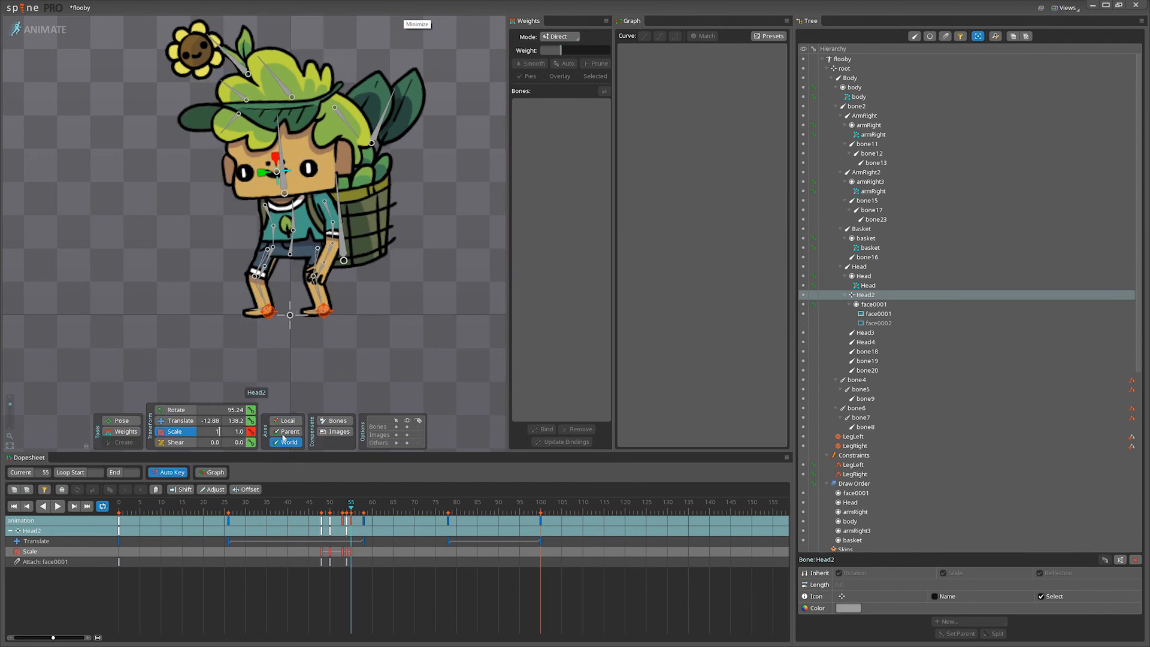
click(296, 518)
click(58, 506)
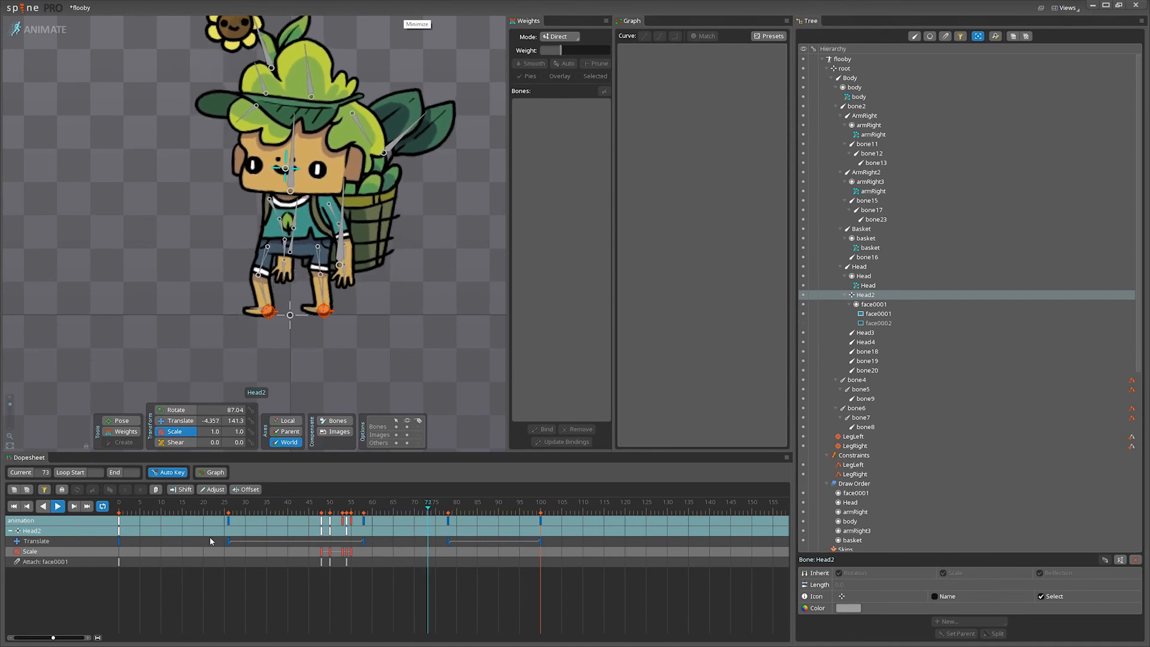
click(58, 506)
Widen the squashed face at frame 50 by setting Head2's Y scale to about 1.06.
click(318, 508)
drag(318, 507, 331, 510)
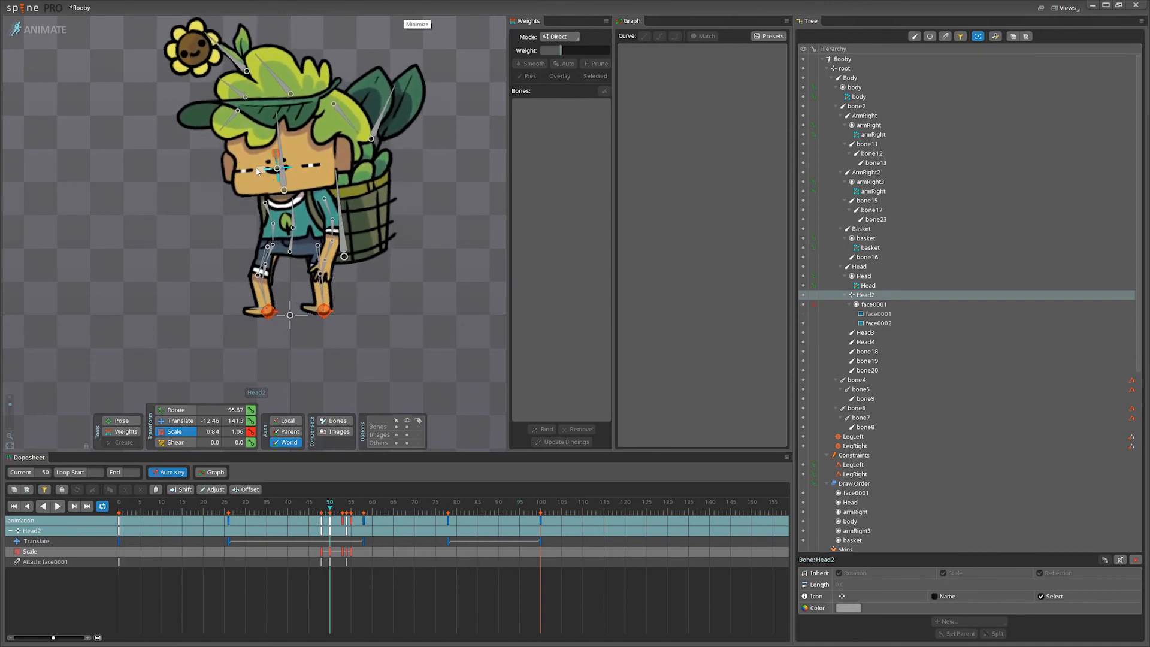
click(279, 504)
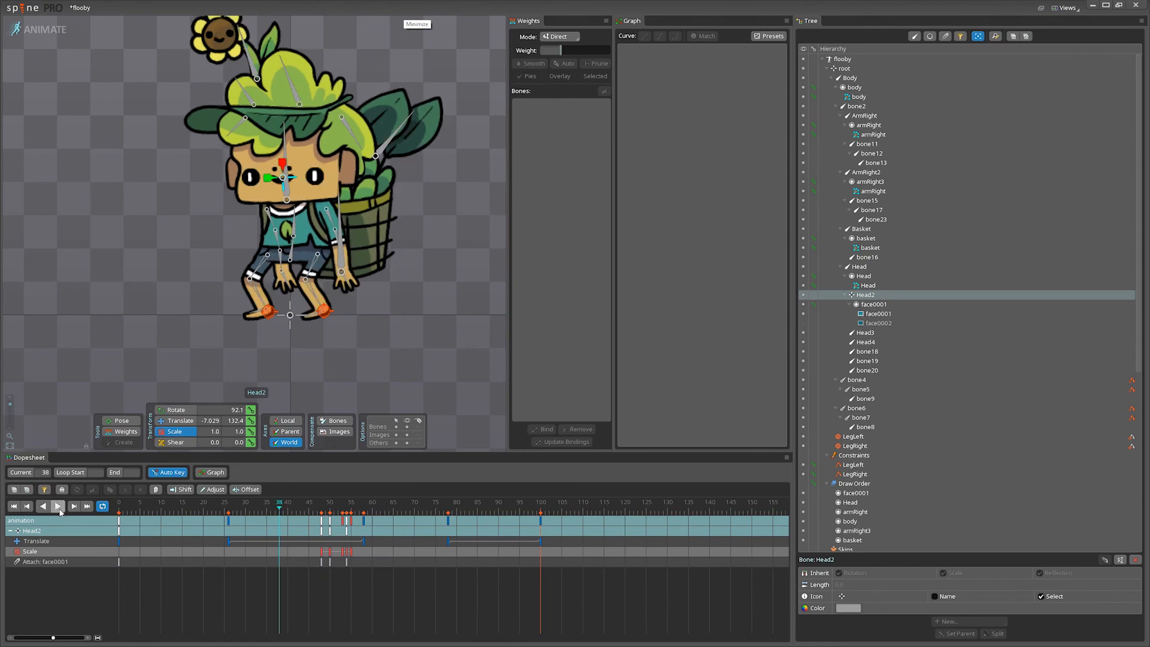
Play the looping animation to review the blink with the whole character in view, and select the animation in the tree.
click(58, 506)
scroll(316, 263, down, 3)
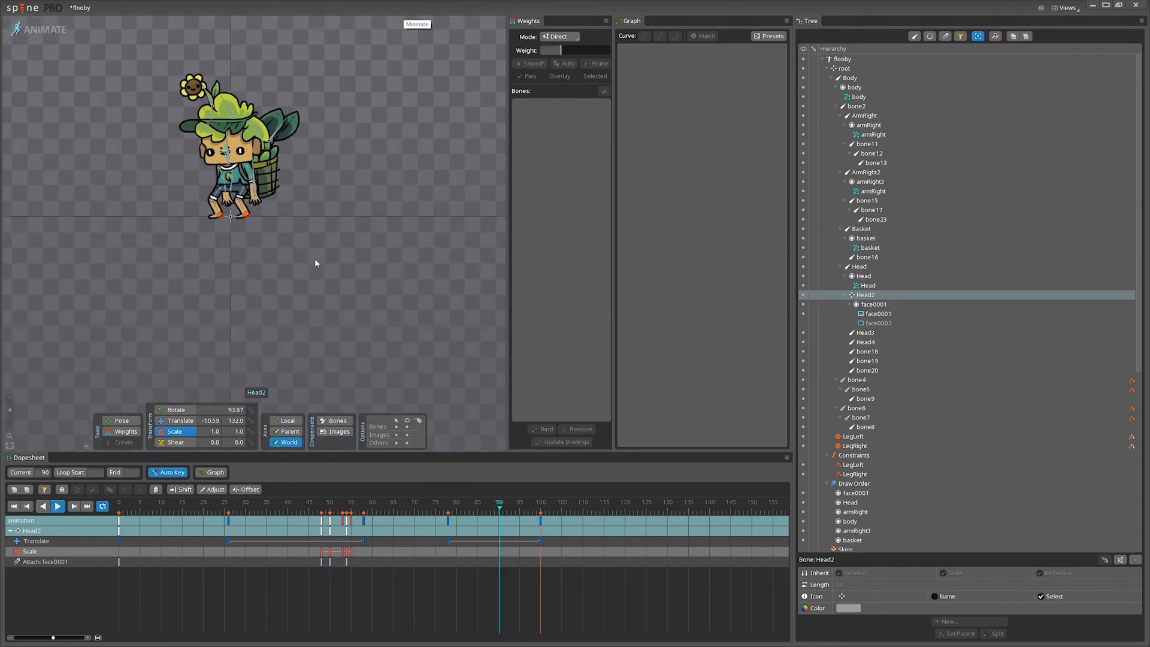
drag(316, 260, 365, 329)
scroll(363, 328, up, 3)
drag(299, 298, 379, 353)
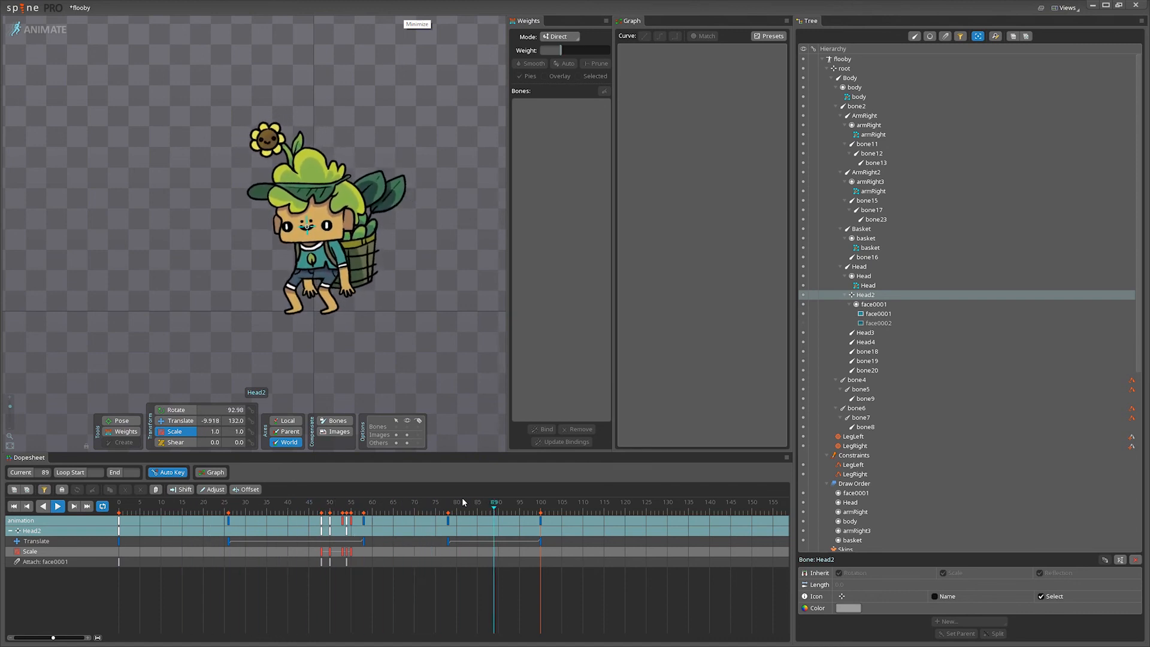
scroll(868, 349, down, 5)
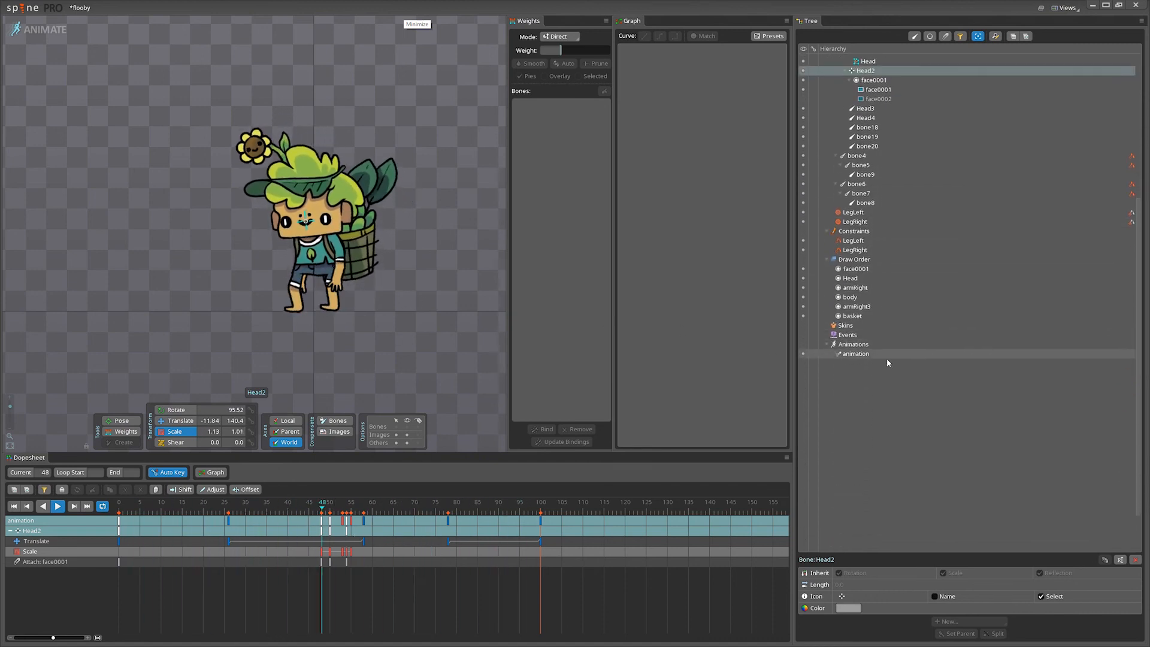
scroll(885, 359, up, 3)
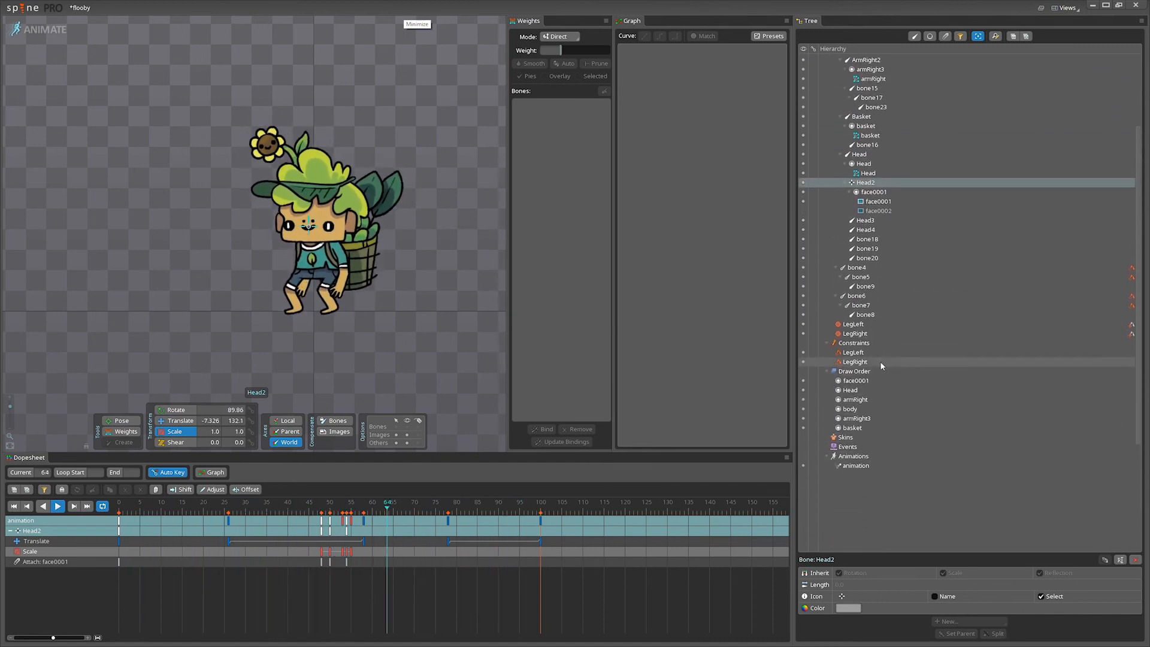
click(856, 466)
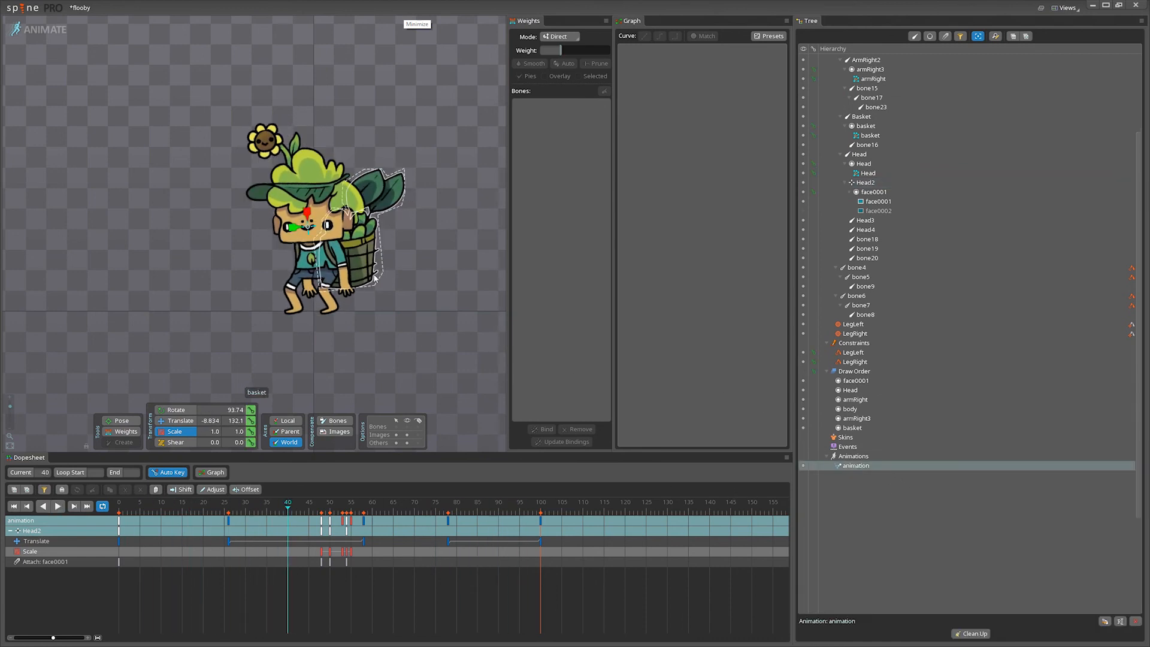
Play the idle animation in a closer view of the whole character to check its motion.
scroll(374, 278, up, 2)
drag(374, 279, 409, 316)
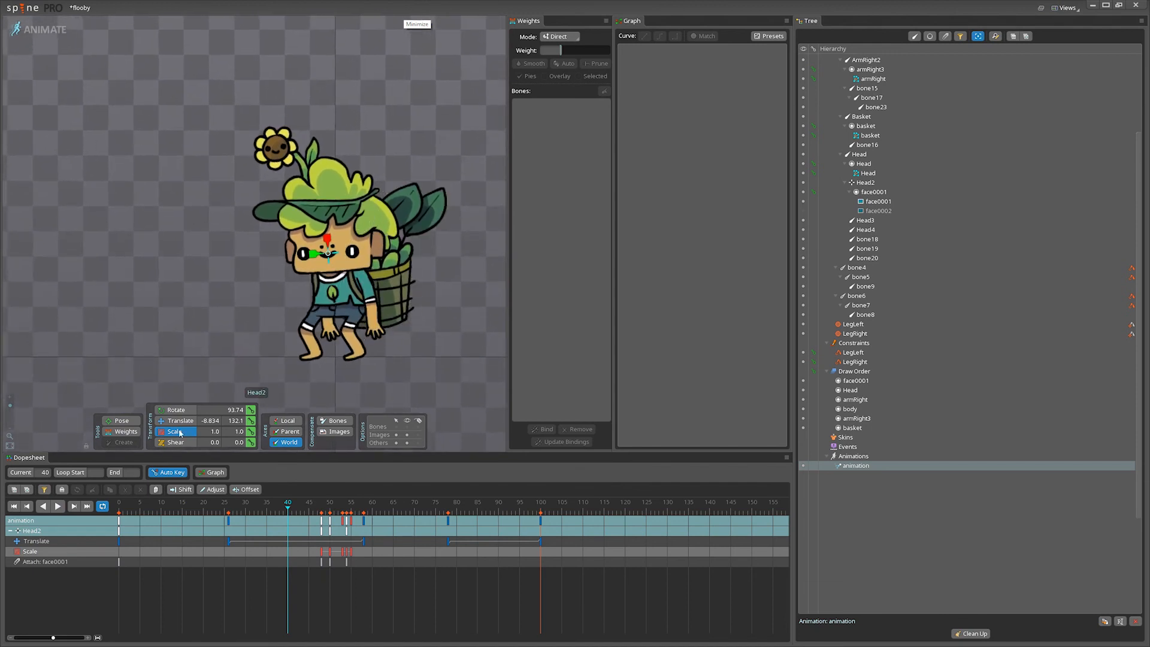
click(58, 507)
scroll(384, 348, down, 2)
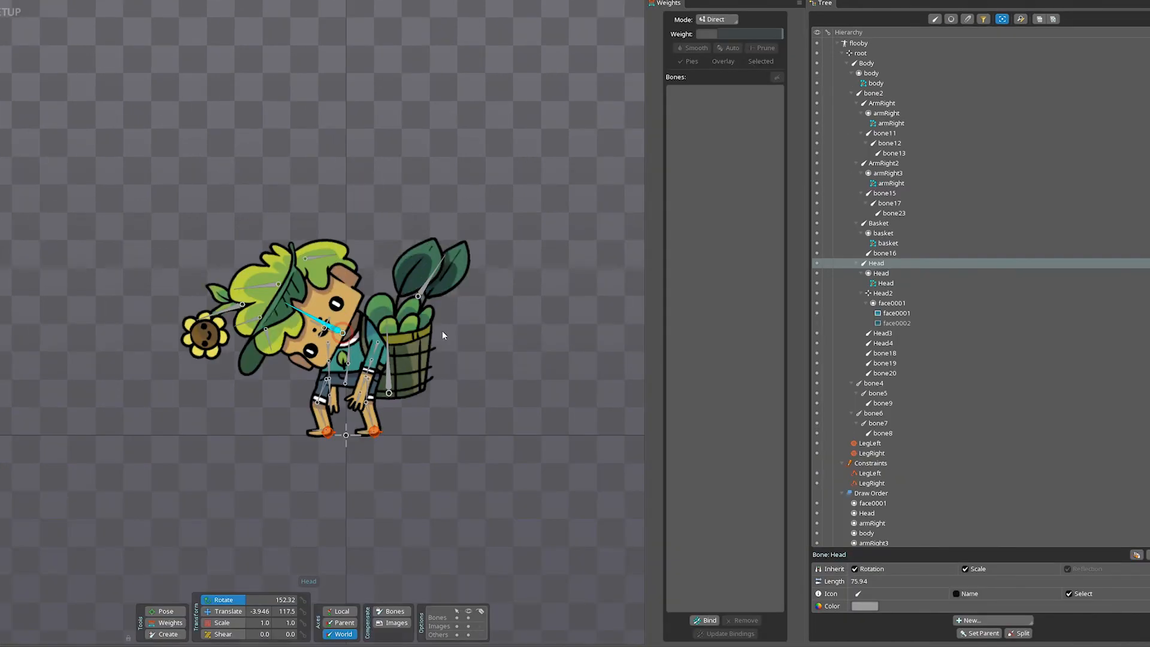
With the animation playing, close the narrow character preview beside the viewport and hide the bones.
drag(324, 515, 444, 538)
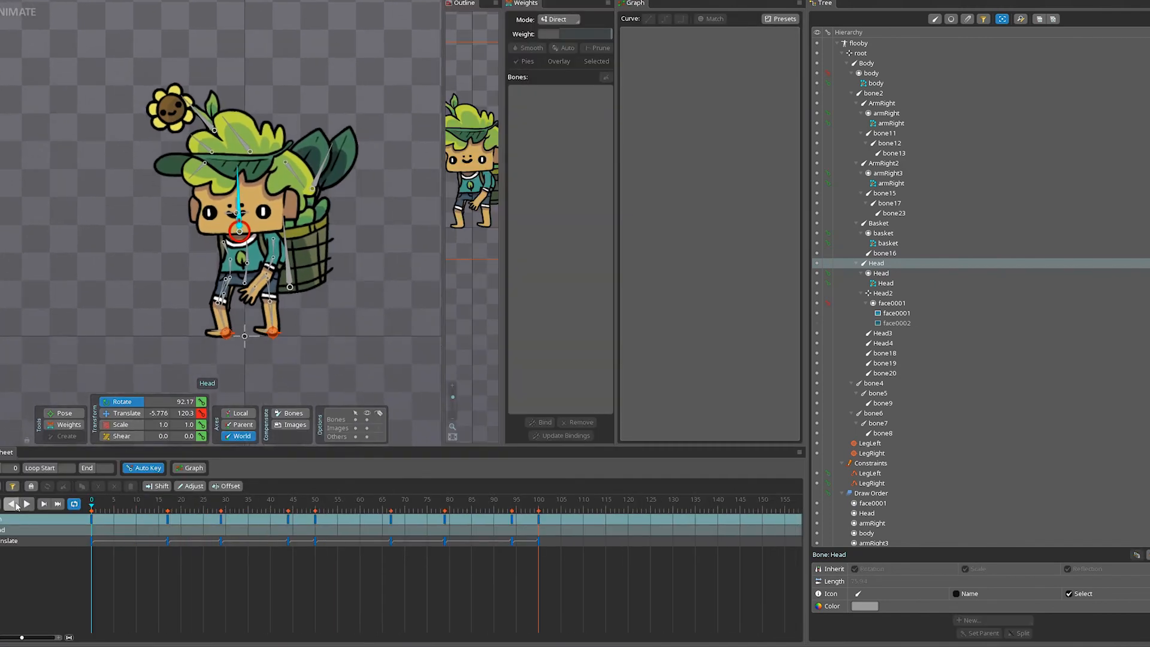
click(12, 503)
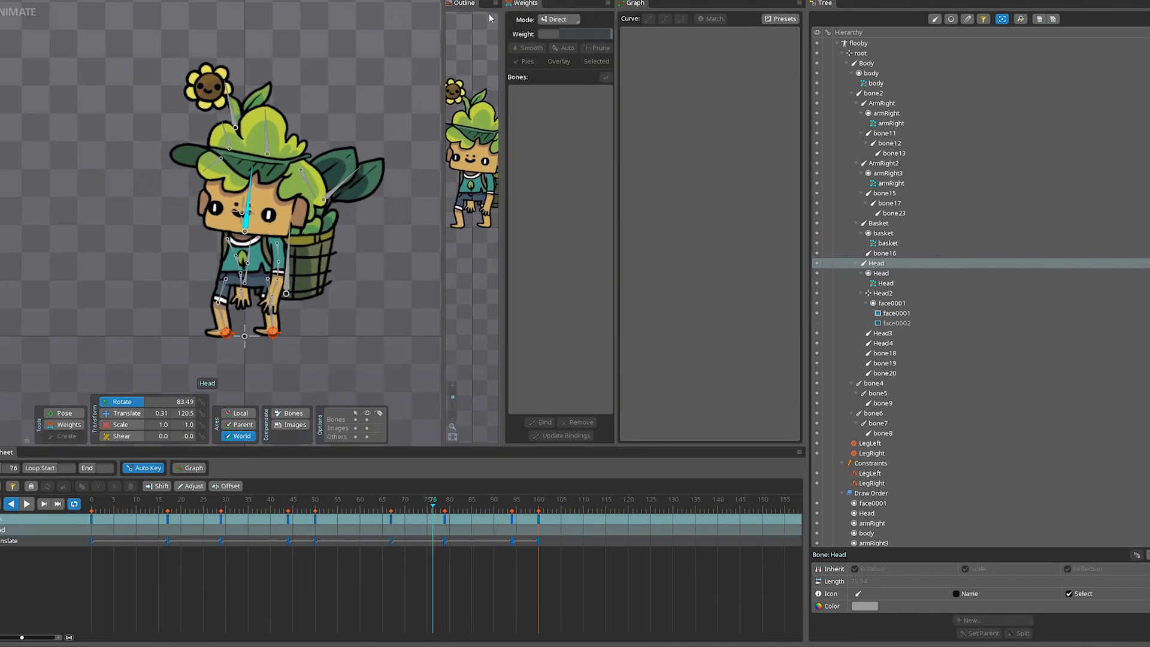
click(469, 28)
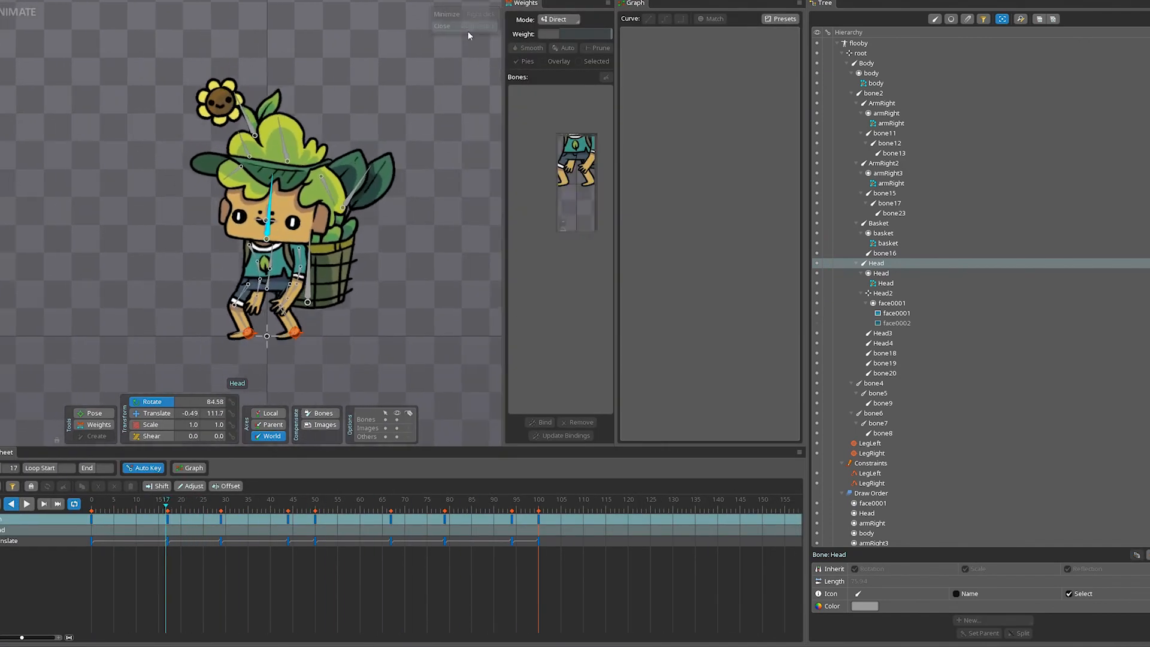
click(396, 419)
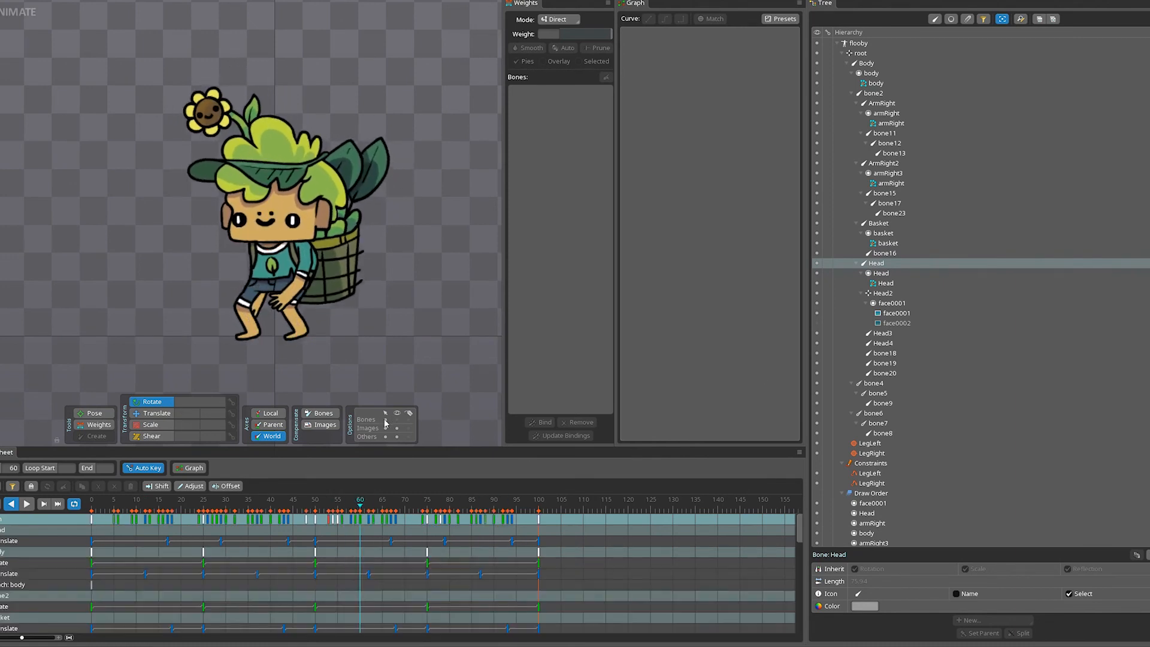
Play the finished idle forward with the bones hidden to review the full 100-frame loop, and look through the tree.
scroll(1002, 466, down, 4)
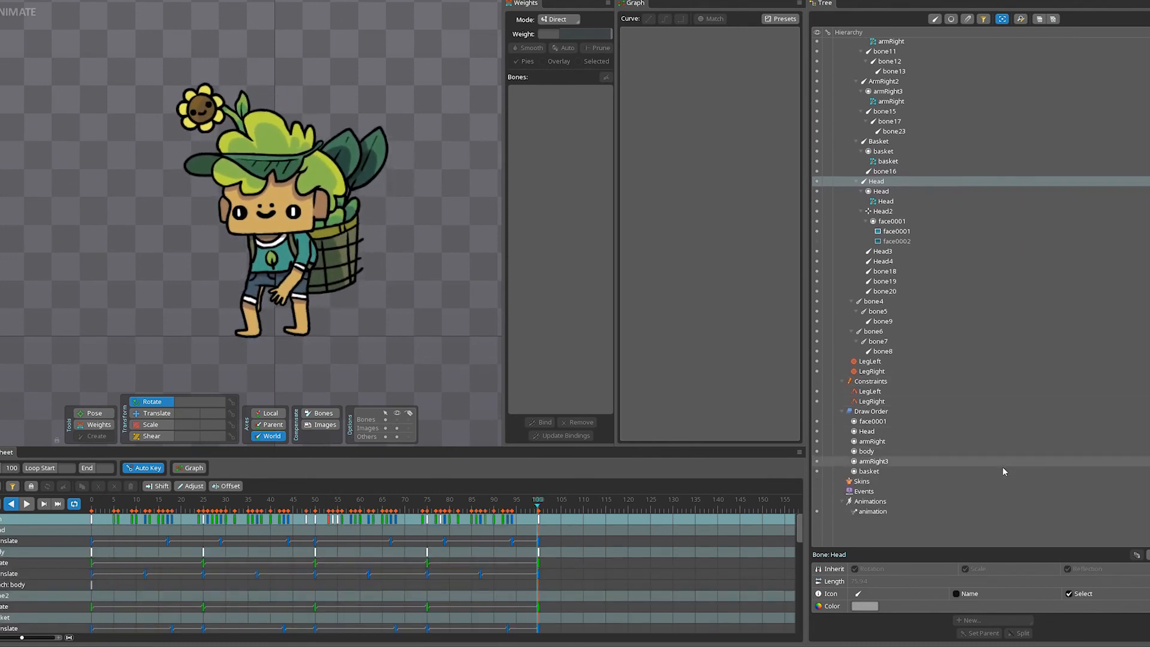
click(27, 503)
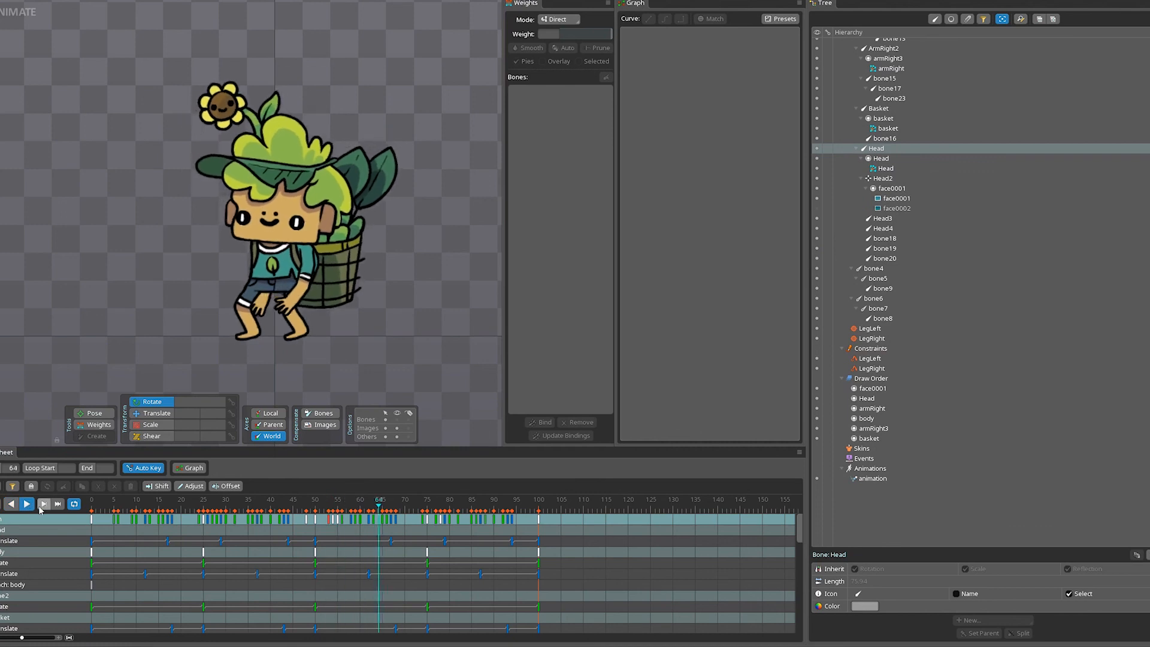
scroll(984, 396, down, 6)
scroll(982, 397, down, 2)
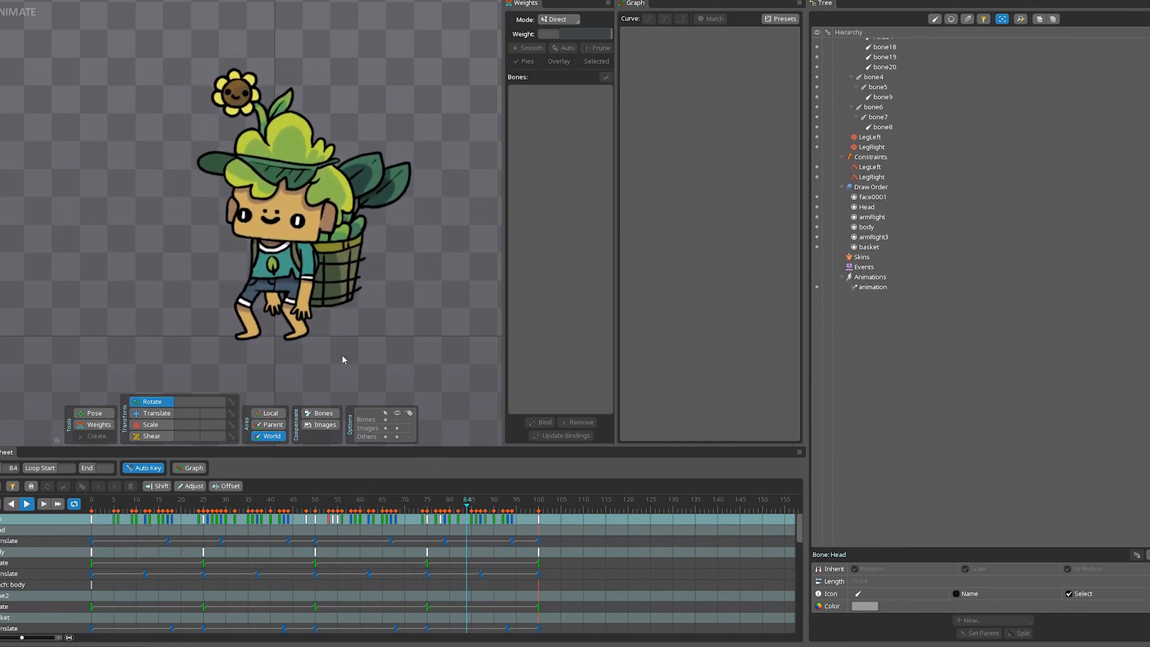
click(27, 503)
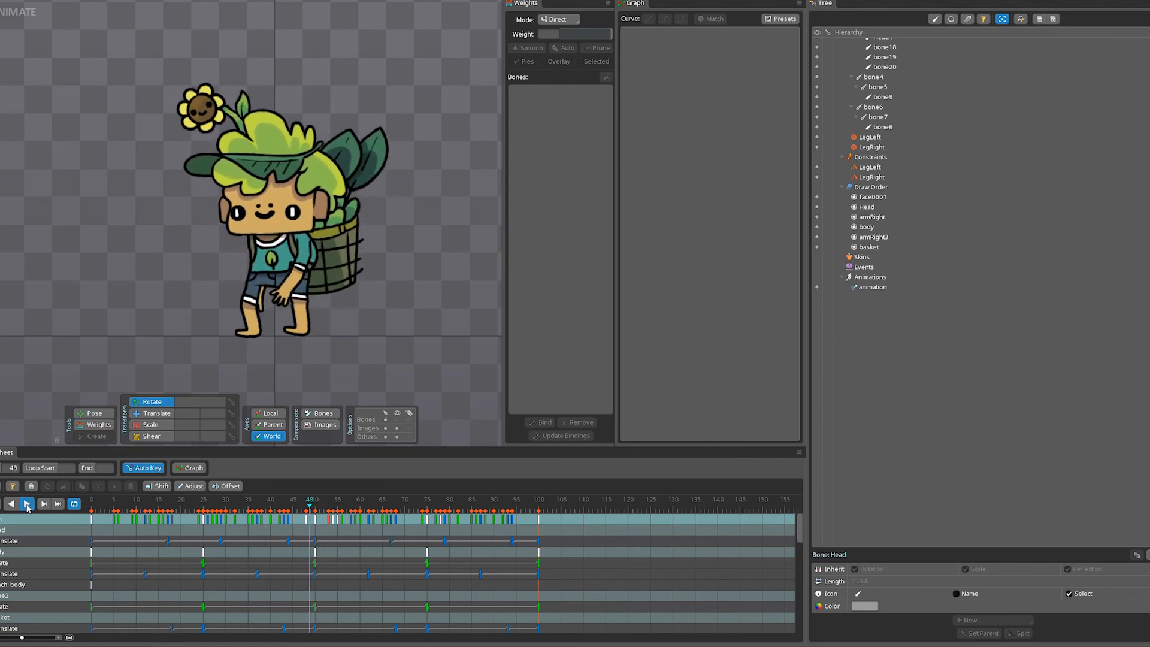
click(26, 504)
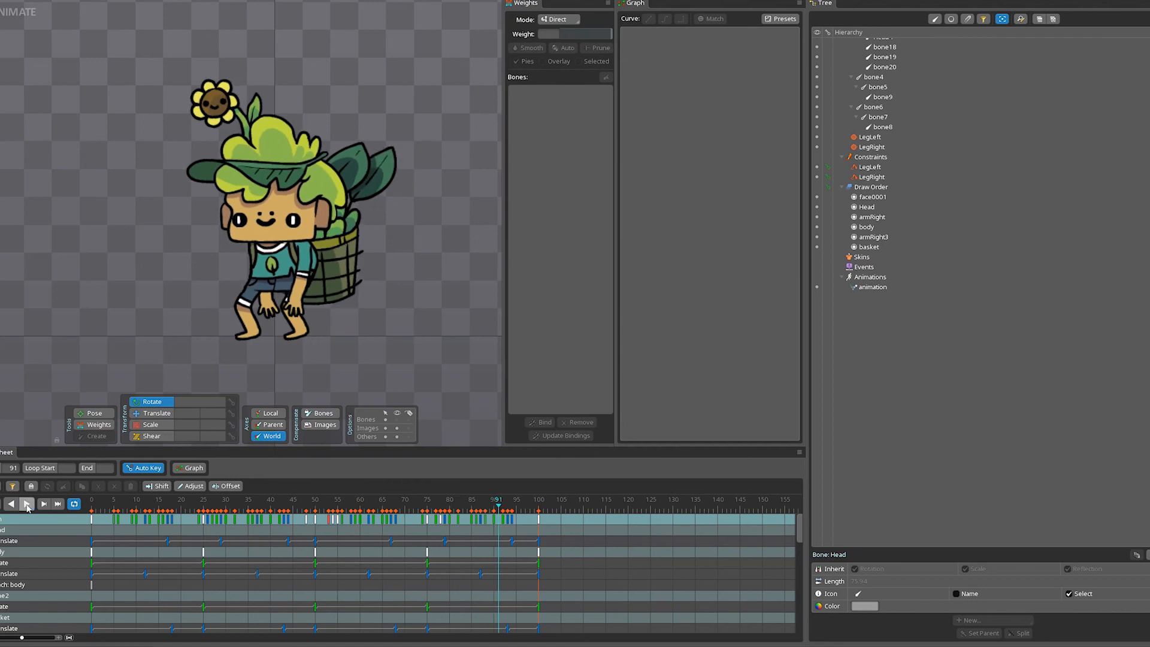